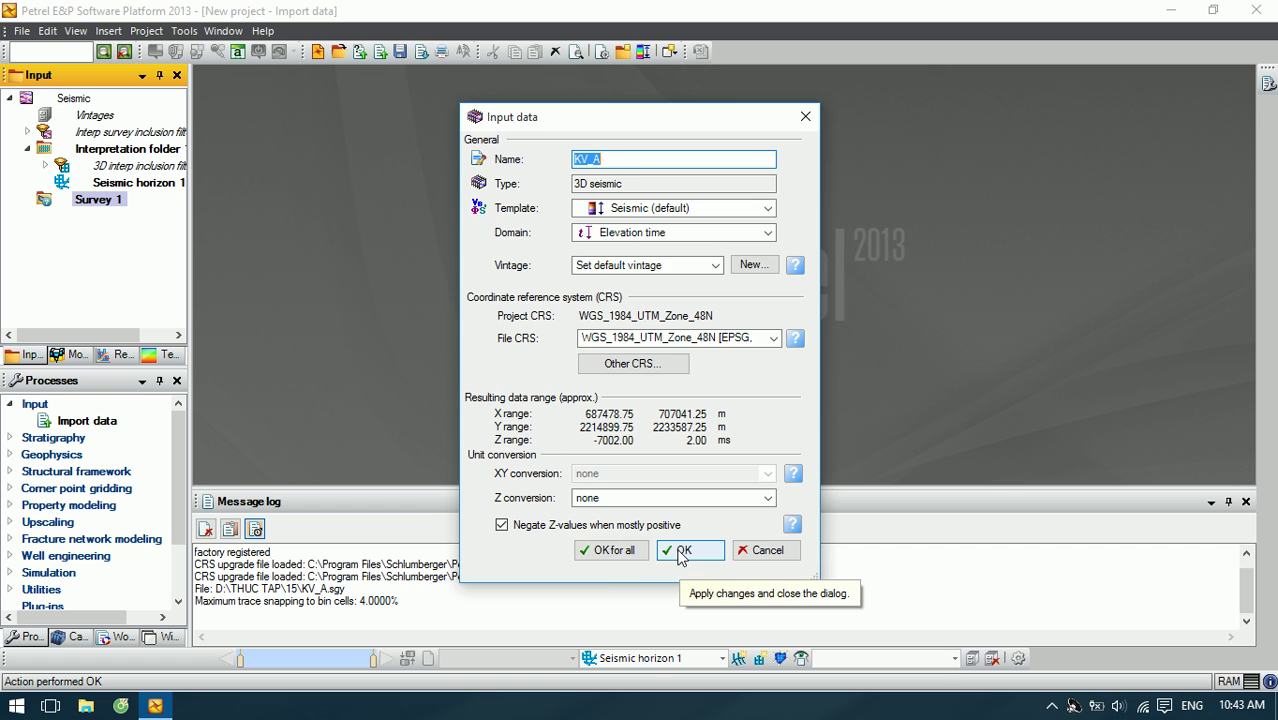
Step: Accept the input settings to import the KV_A 3D seismic cube into Survey 1
{"action": "left_click", "coordinate": [680, 553]}
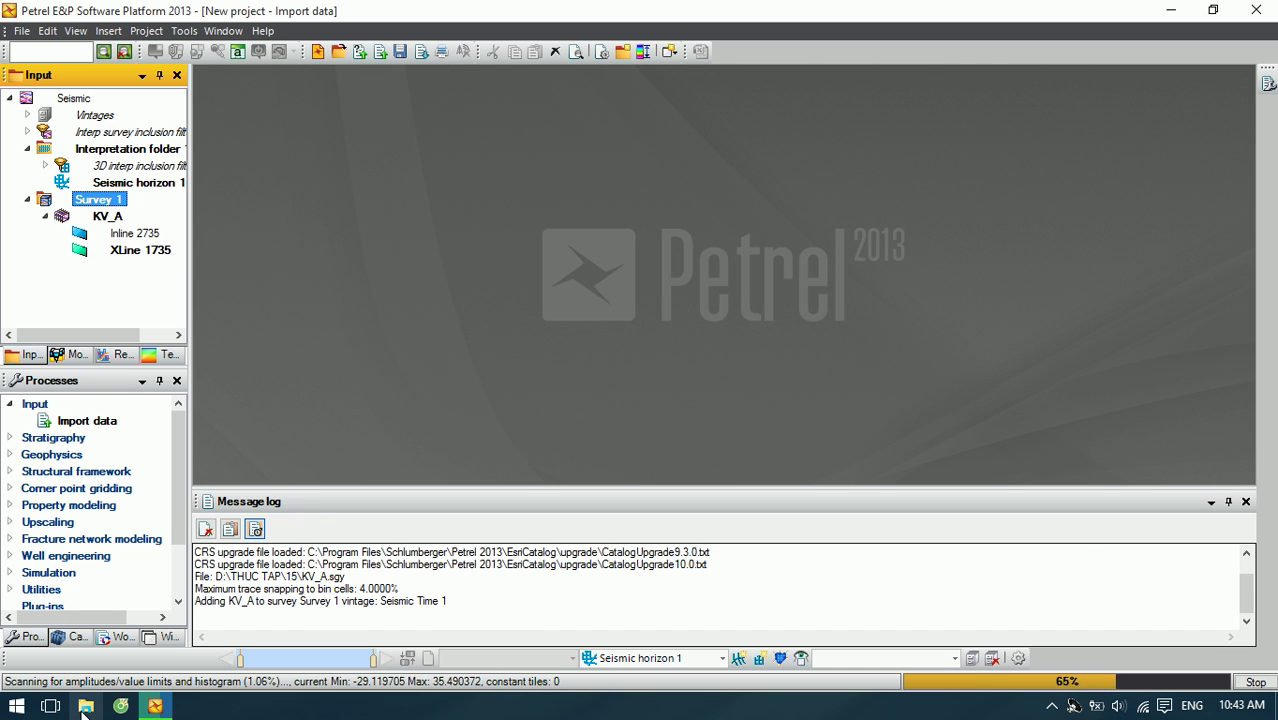
Step: Open the Book1.xlsx workbook from the folder D:\THUC TAP\15 in File Explorer
{"action": "left_click", "coordinate": [85, 707]}
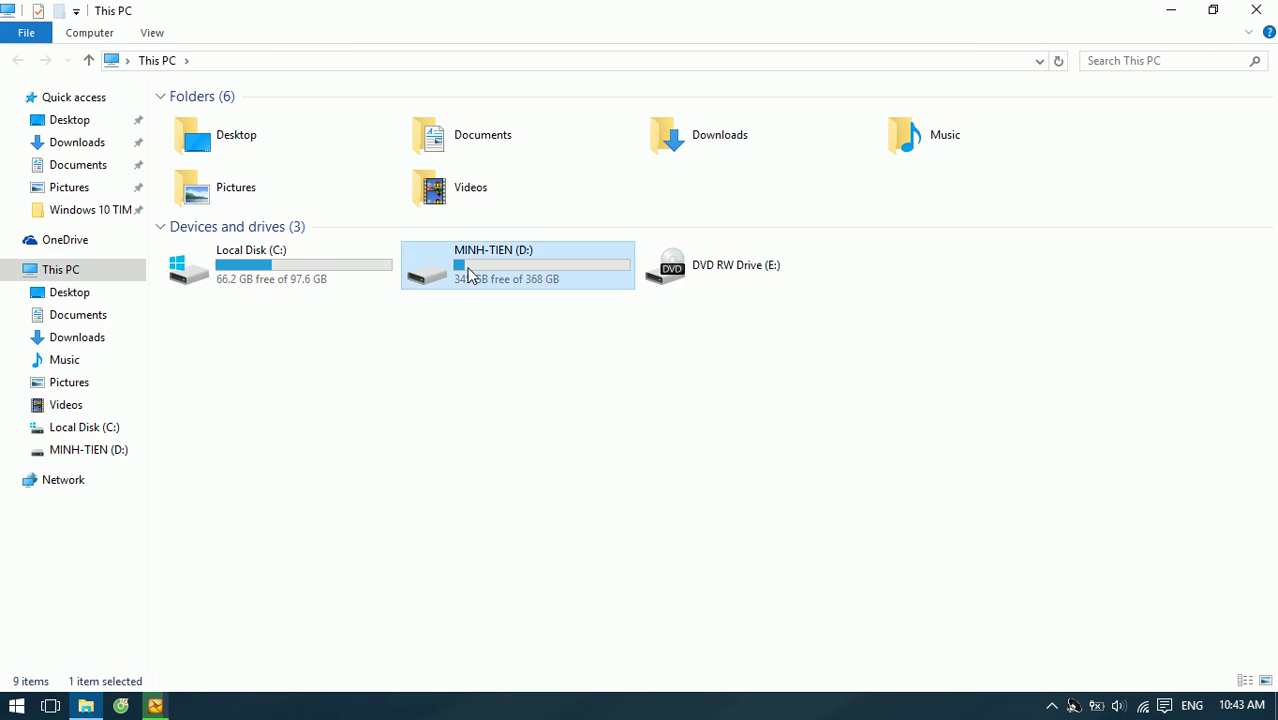
{"action": "double_click", "coordinate": [468, 277]}
{"action": "double_click", "coordinate": [305, 158]}
{"action": "left_click", "coordinate": [191, 96]}
{"action": "double_click", "coordinate": [191, 96]}
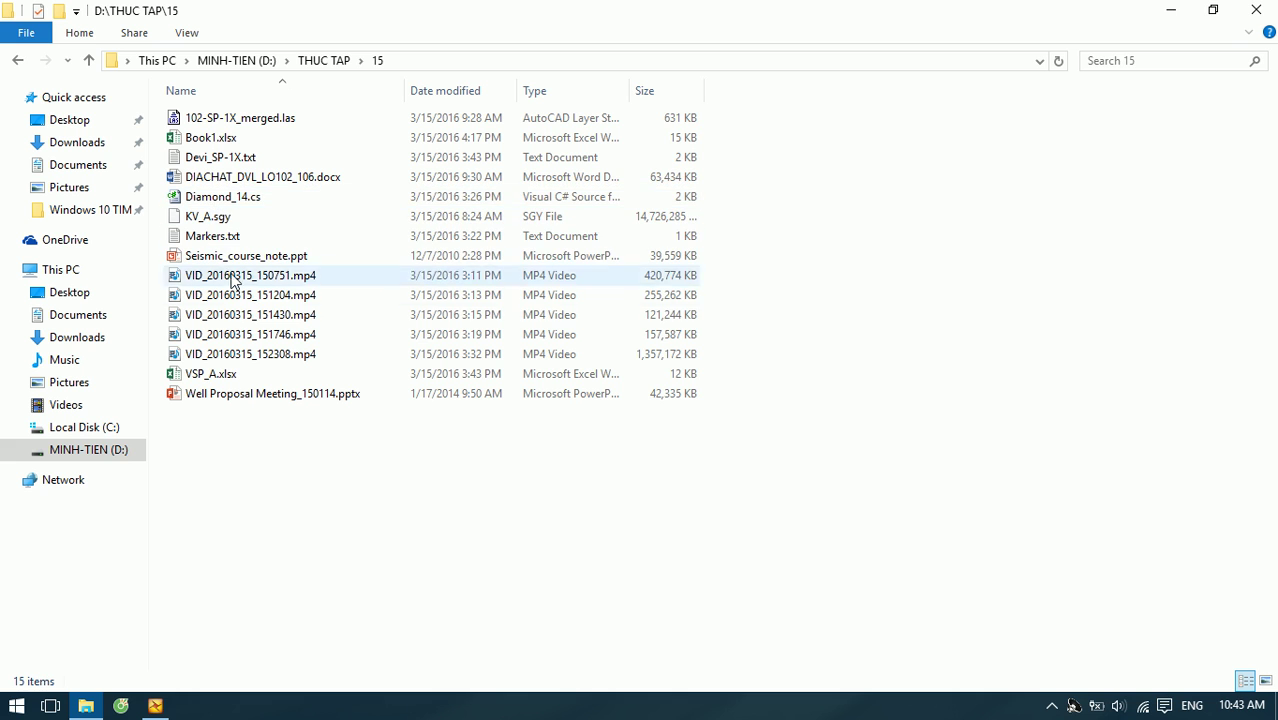
{"action": "left_click", "coordinate": [222, 140]}
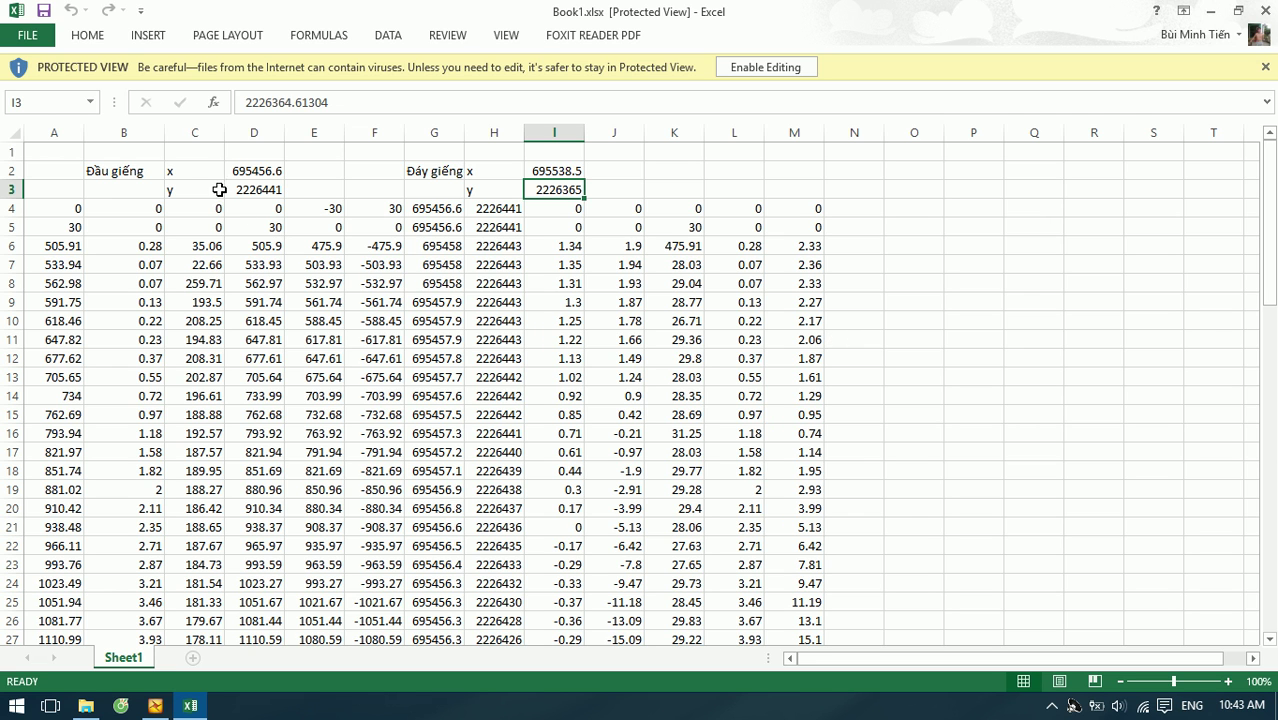
Step: Examine the well head and well bottom coordinates and the deviation survey table in Sheet1
{"action": "left_click_drag", "start_coordinate": [238, 168], "coordinate": [245, 181]}
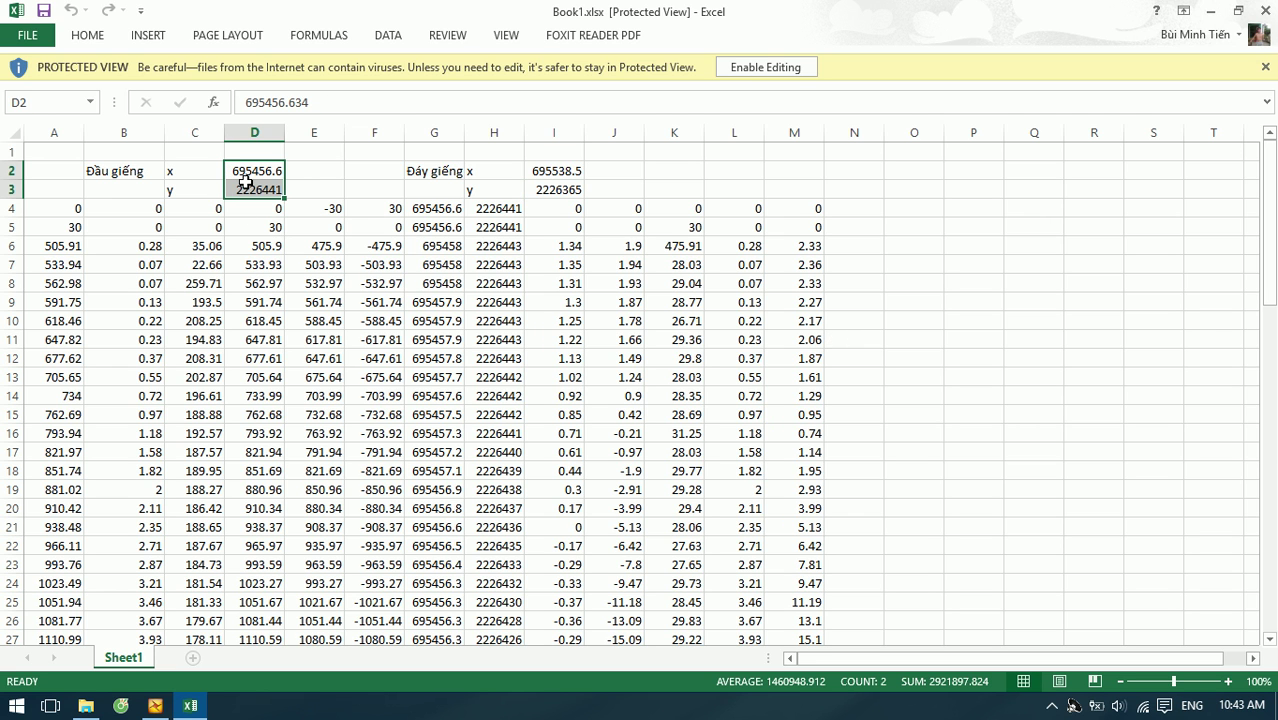
{"action": "left_click_drag", "start_coordinate": [470, 172], "coordinate": [507, 189]}
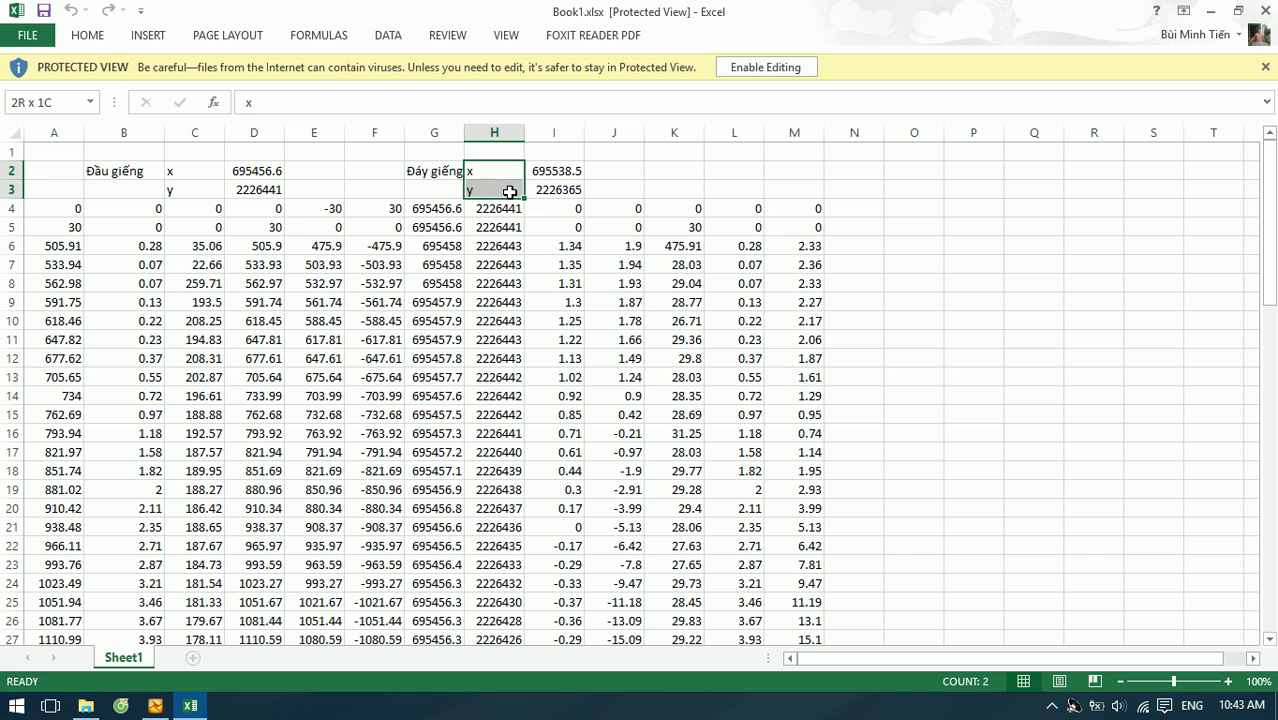
{"action": "left_click_drag", "start_coordinate": [57, 210], "coordinate": [822, 528]}
{"action": "left_click", "coordinate": [496, 393]}
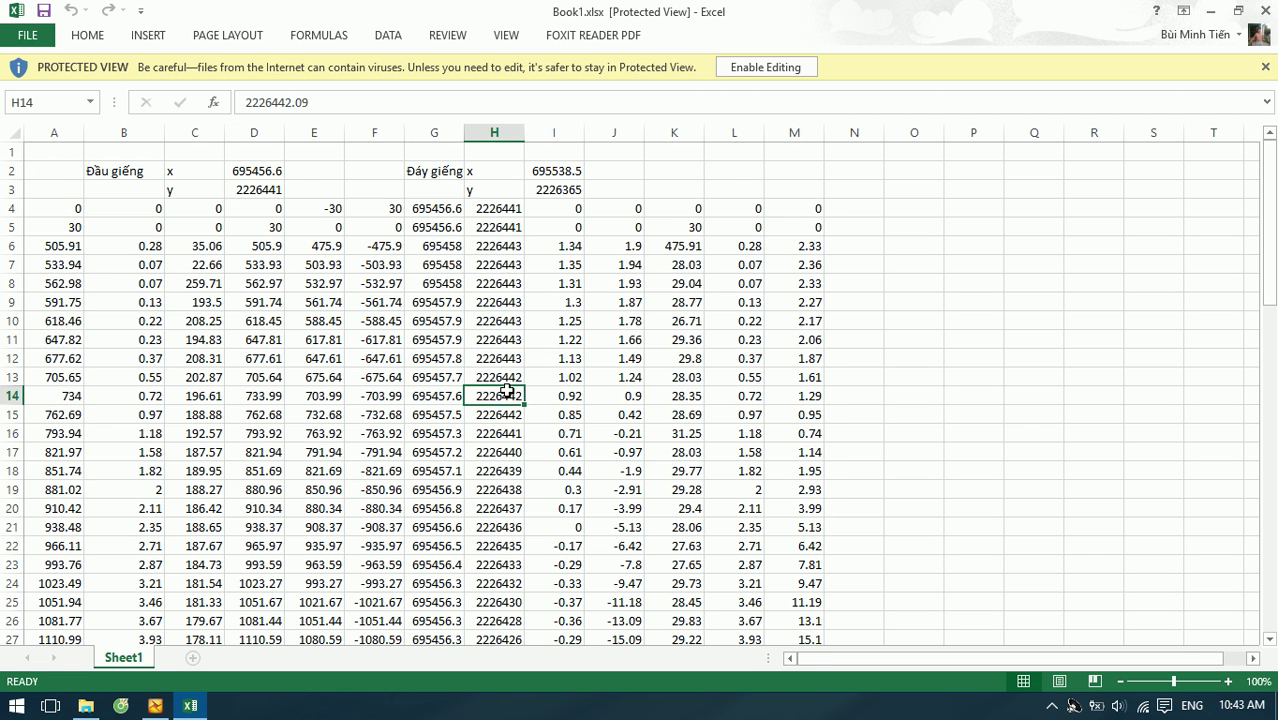
{"action": "scroll", "coordinate": [490, 390], "scroll_direction": "down", "scroll_amount": 19}
{"action": "scroll", "coordinate": [484, 413], "scroll_direction": "up", "scroll_amount": 17}
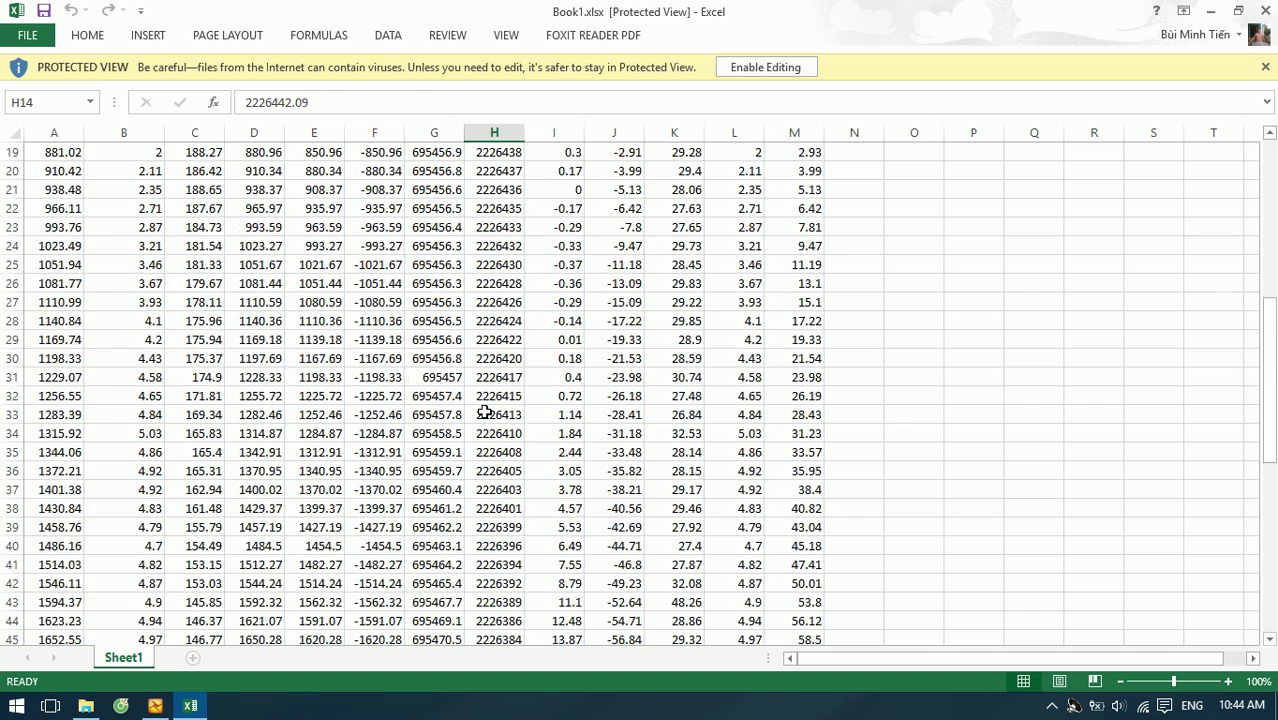
{"action": "scroll", "coordinate": [484, 413], "scroll_direction": "up", "scroll_amount": 2}
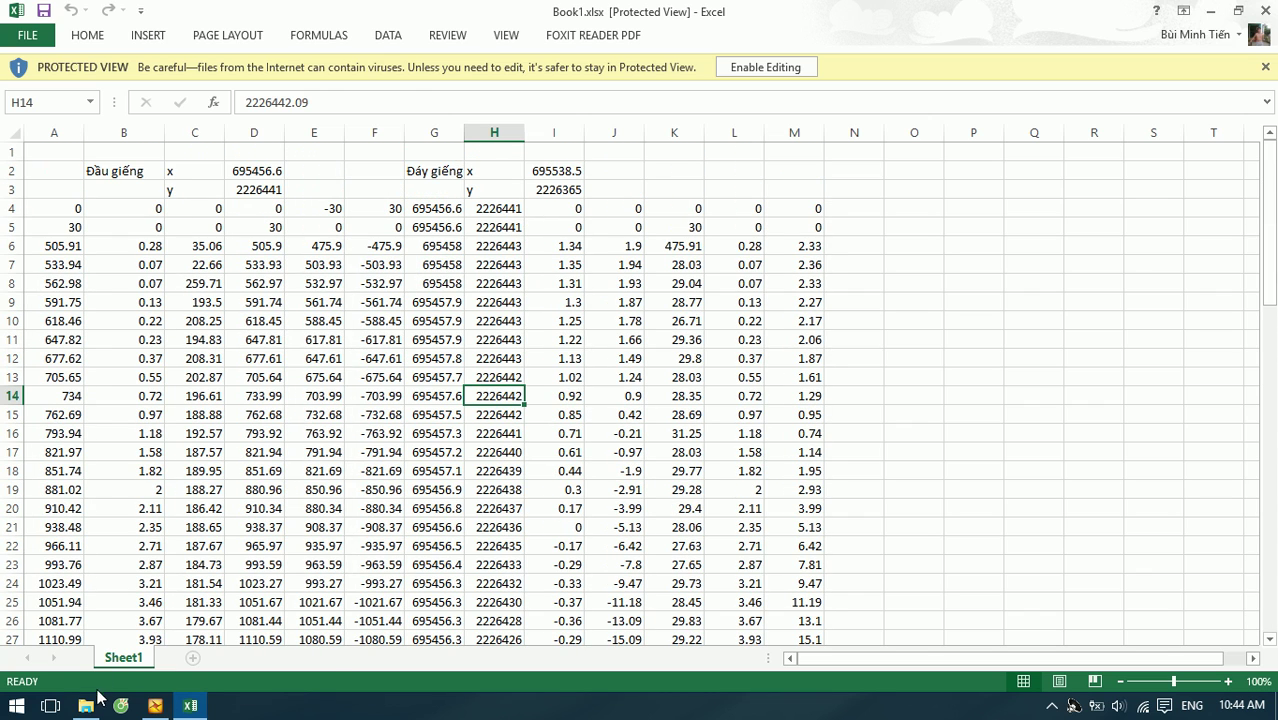
{"action": "left_click", "coordinate": [257, 190]}
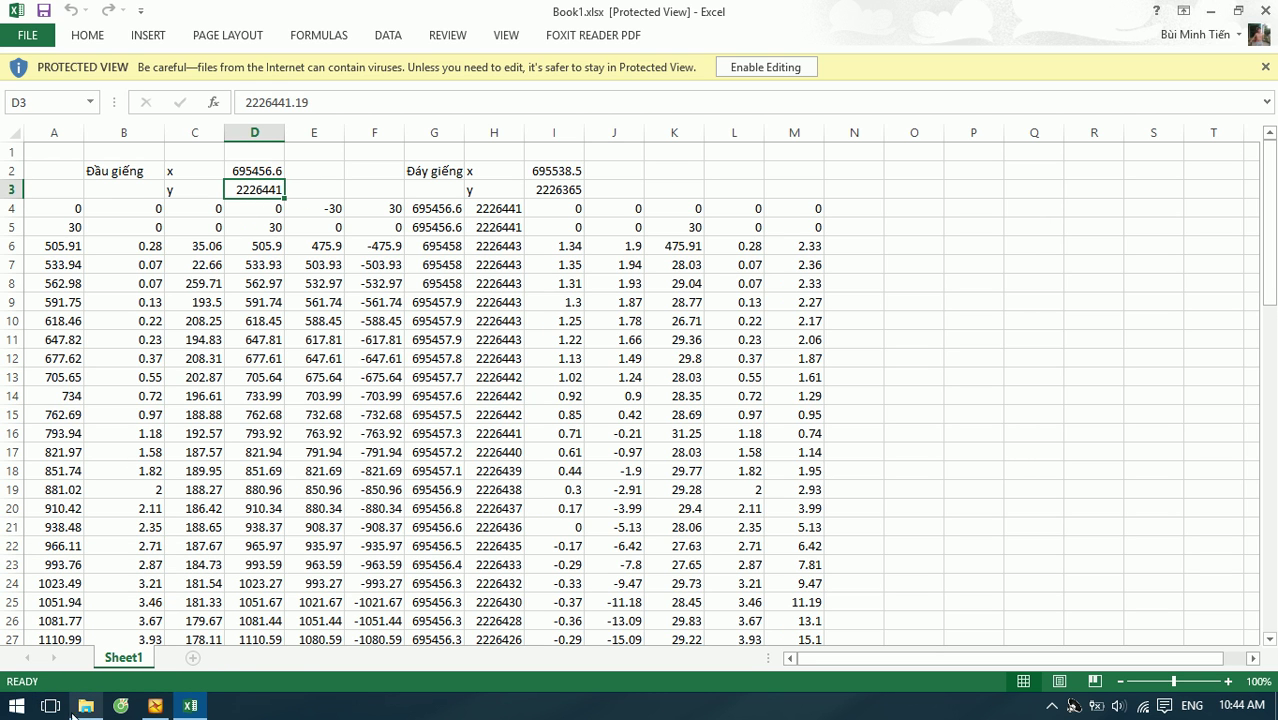
Step: Switch back to Petrel, close the message log and open a new 3D window
{"action": "mouse_move", "coordinate": [84, 708]}
{"action": "left_click", "coordinate": [116, 660]}
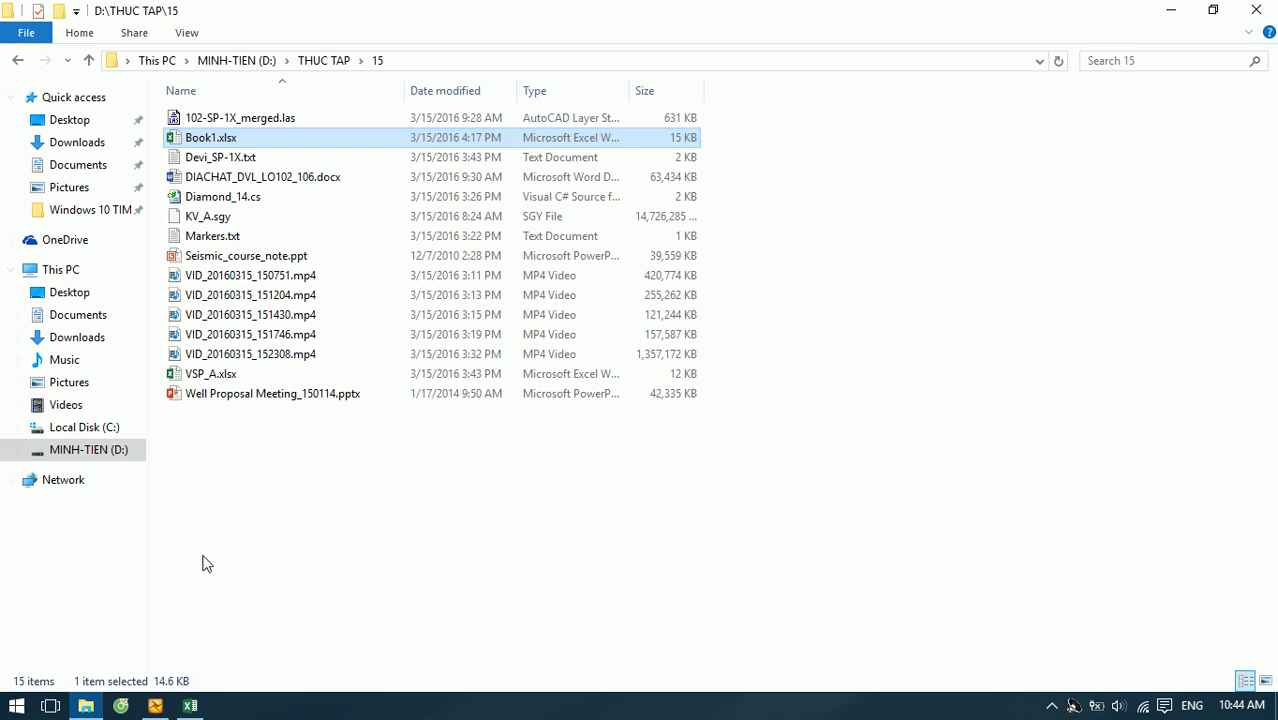
{"action": "left_click", "coordinate": [155, 706]}
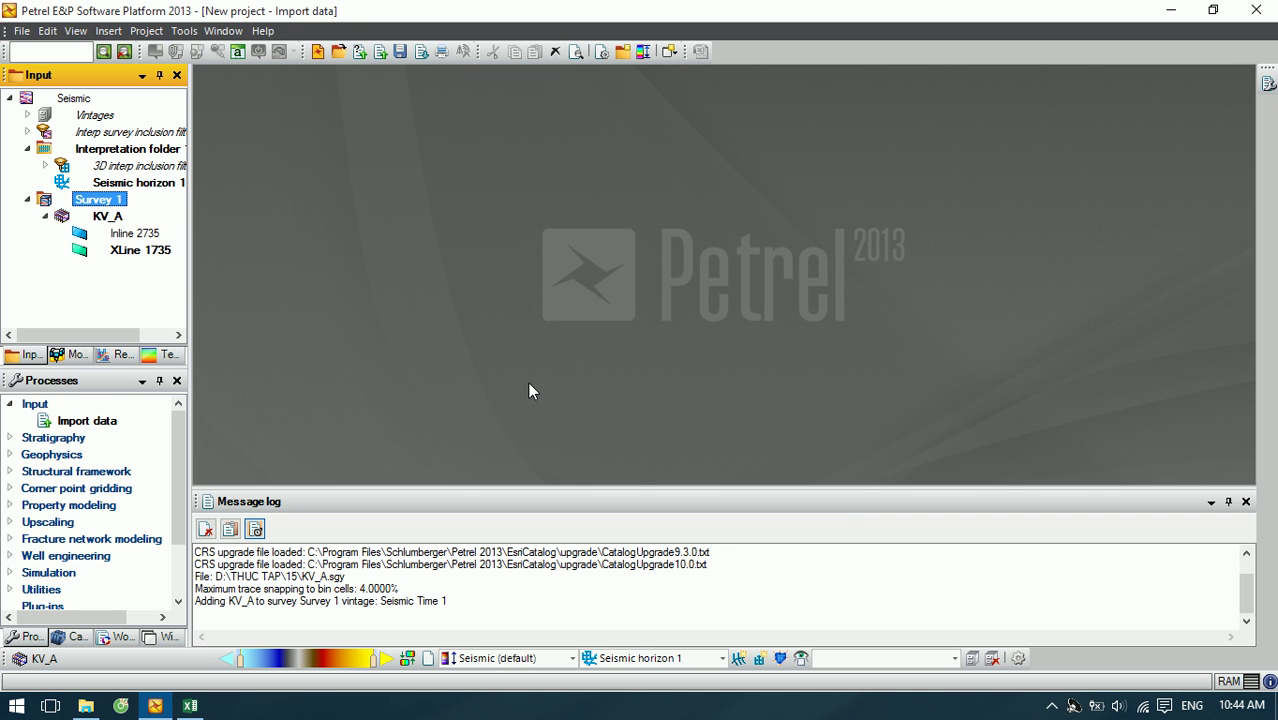
{"action": "left_click", "coordinate": [1246, 501]}
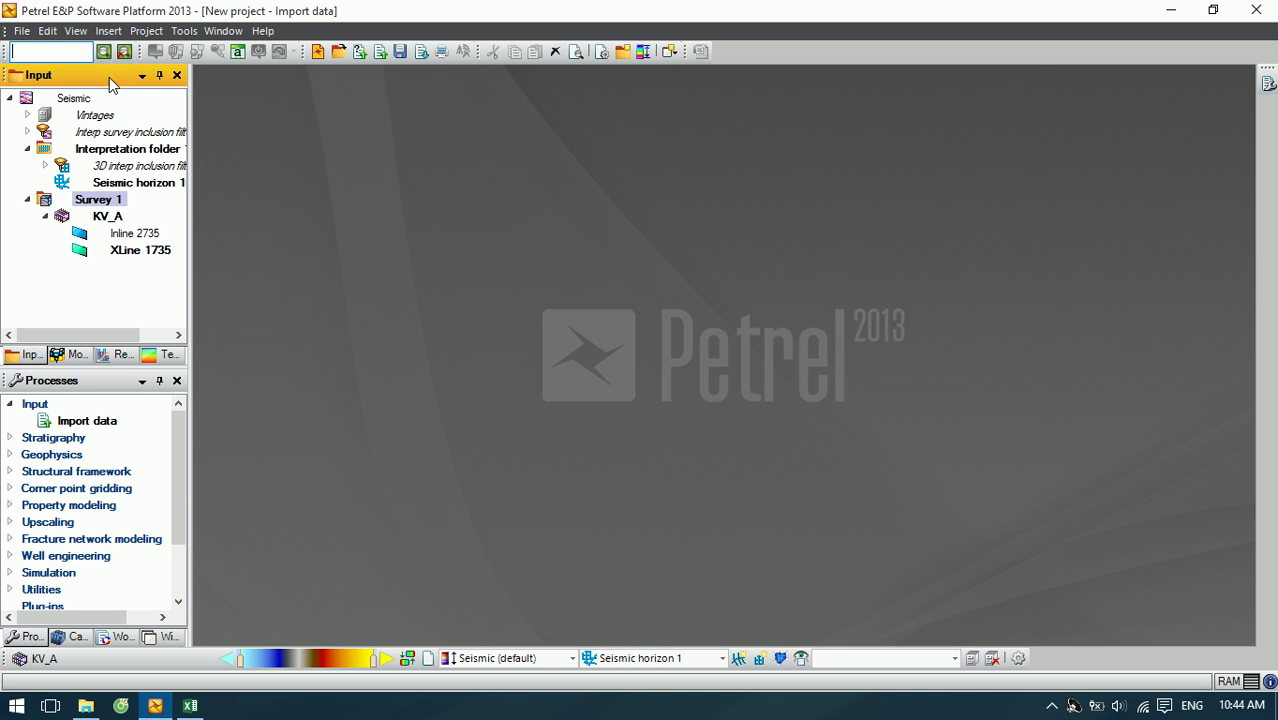
{"action": "left_click", "coordinate": [223, 30]}
{"action": "left_click", "coordinate": [240, 50]}
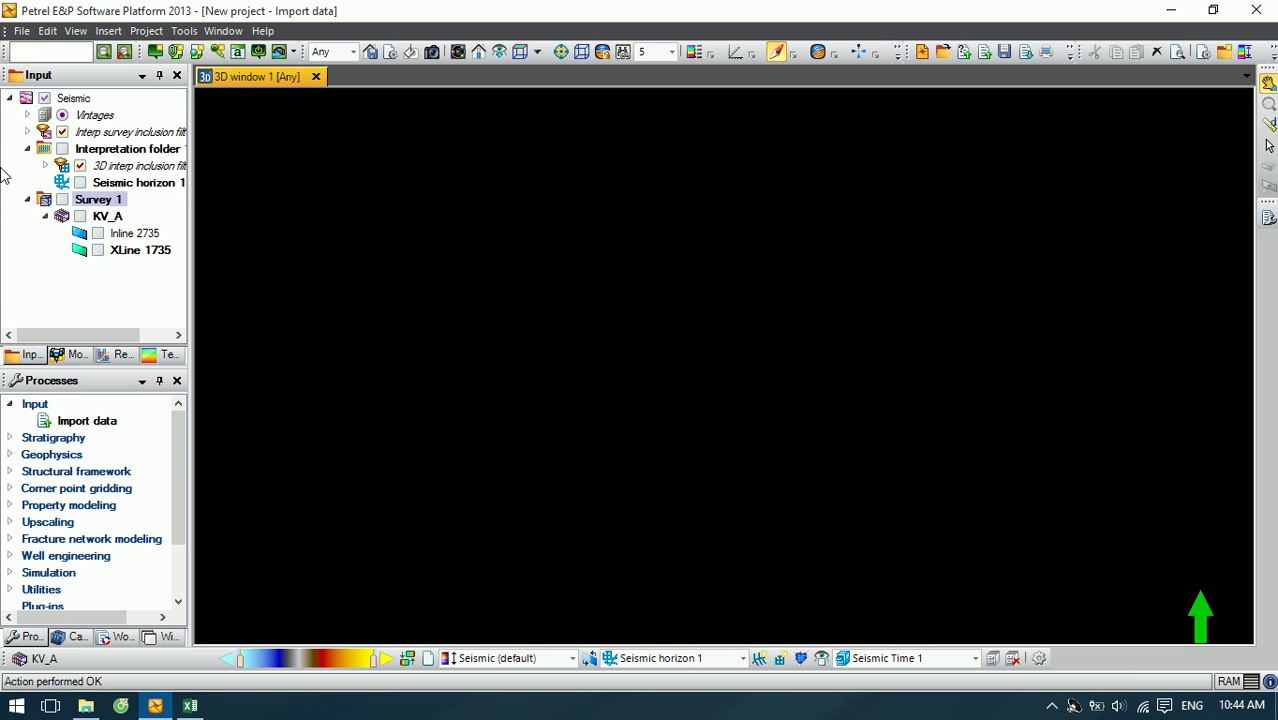
Step: Display Inline 2735 and XLine 1735 of KV_A in the 3D window
{"action": "left_click", "coordinate": [98, 250]}
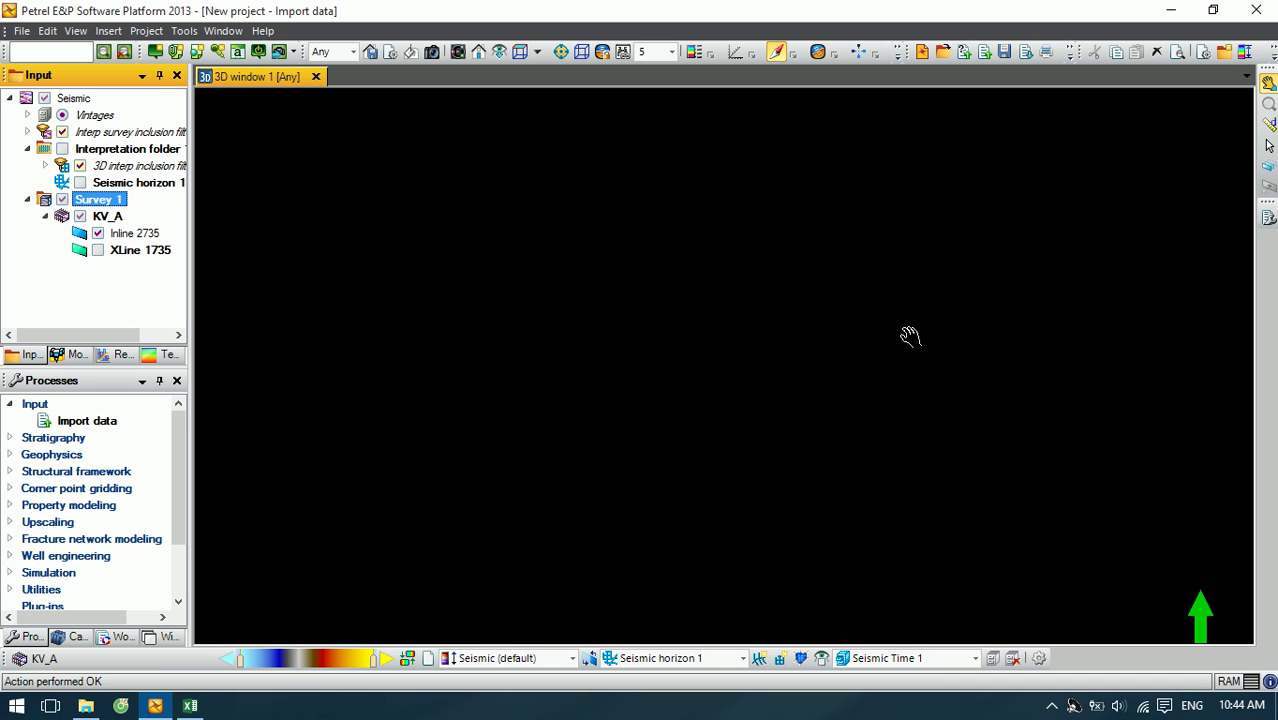
{"action": "left_click", "coordinate": [98, 252]}
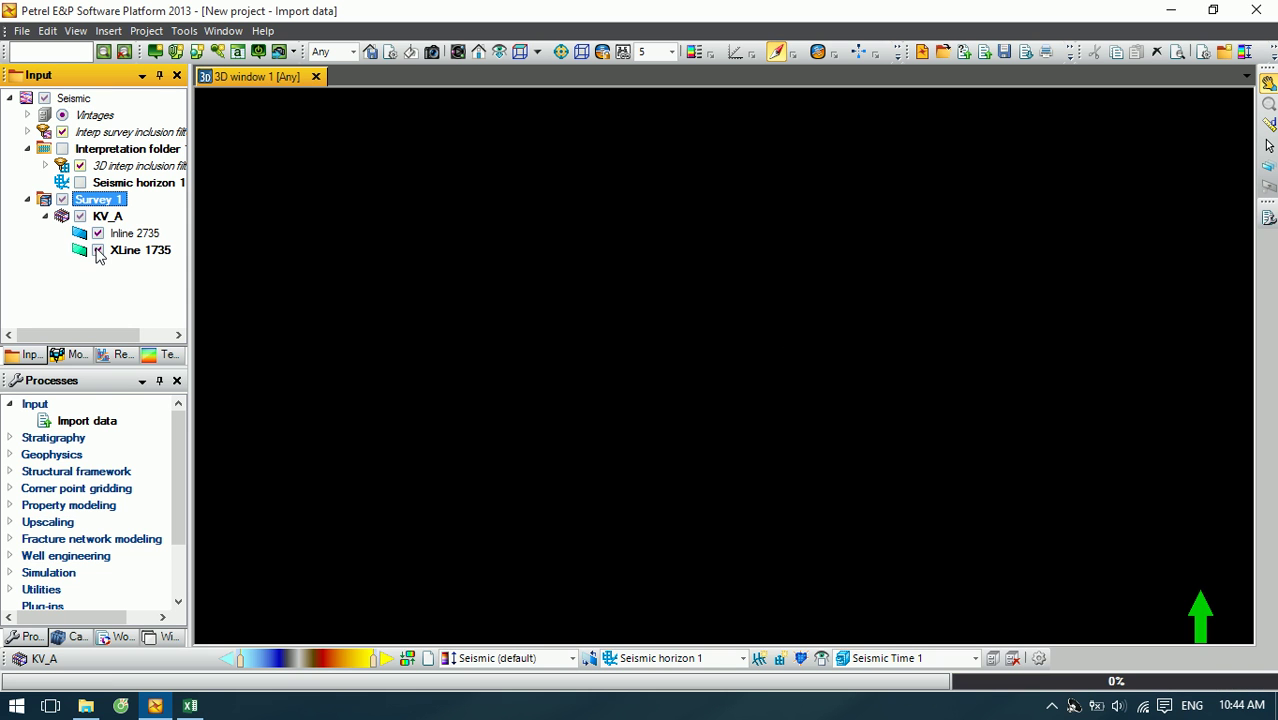
{"action": "left_click_drag", "start_coordinate": [663, 386], "coordinate": [697, 395]}
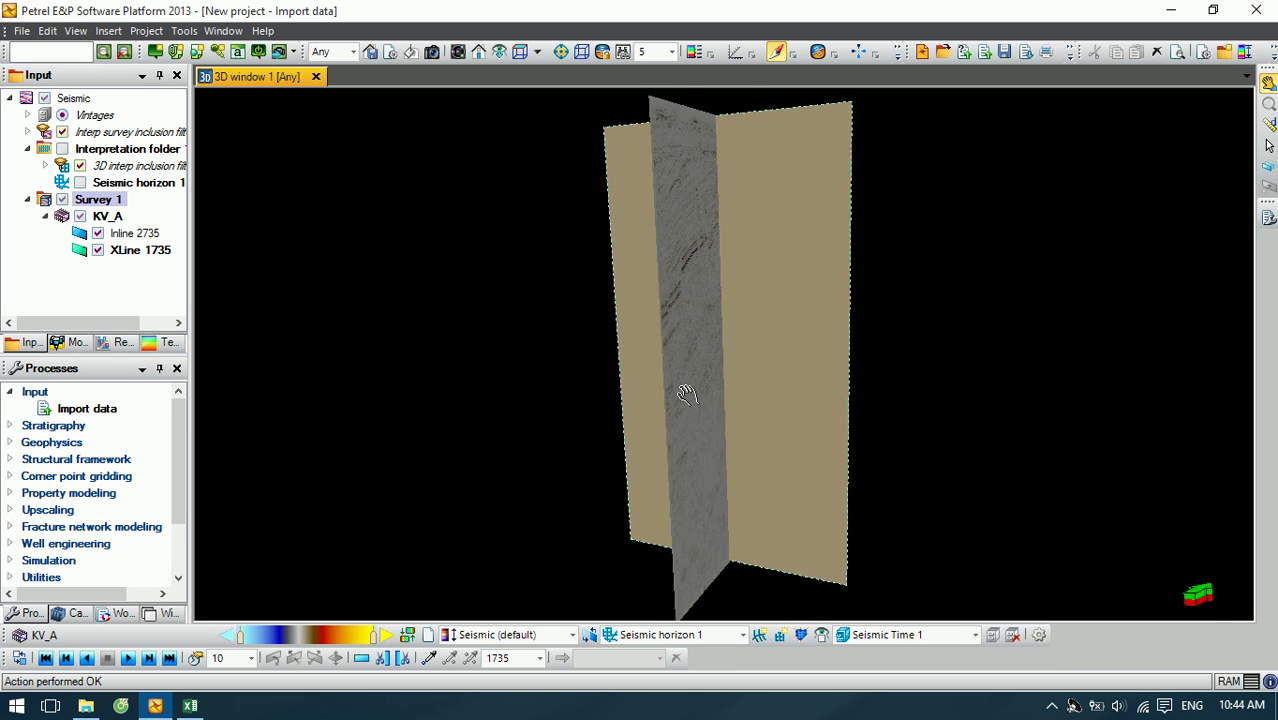
Step: Turn off spin animation for the 3D window and view the seismic sections from several angles
{"action": "right_click", "coordinate": [1022, 350]}
{"action": "mouse_move", "coordinate": [1039, 384]}
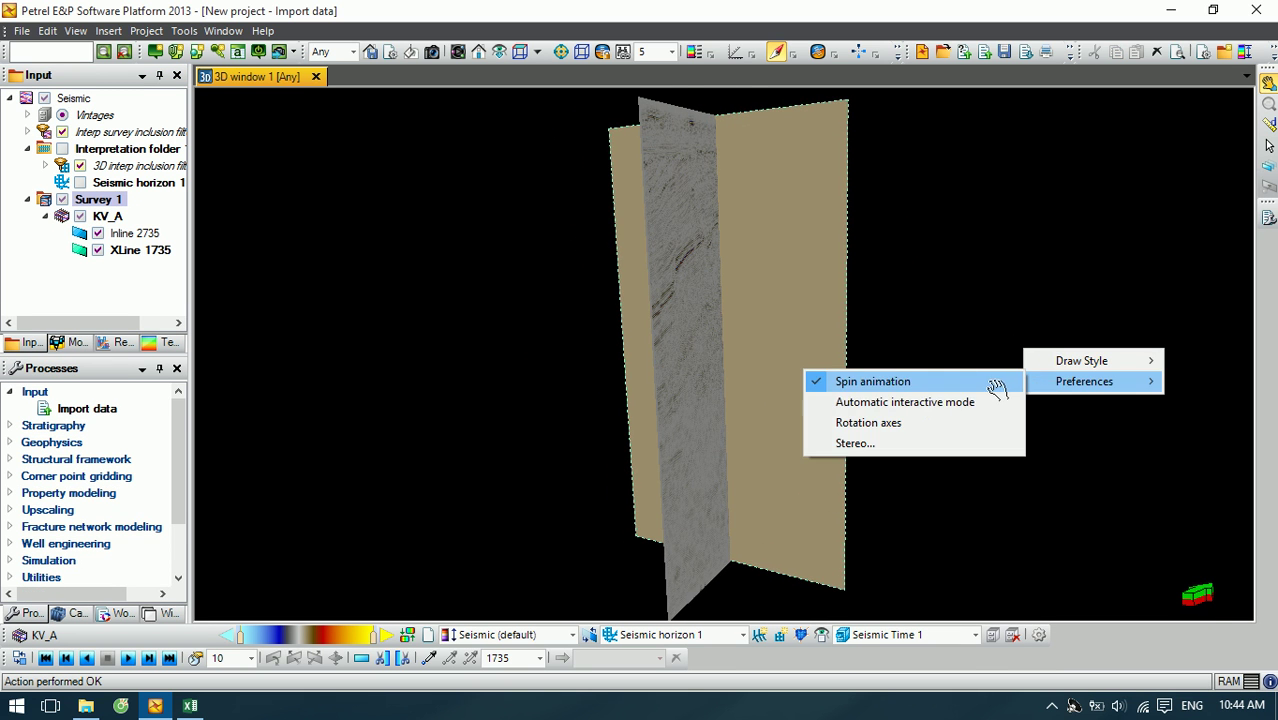
{"action": "left_click", "coordinate": [997, 386]}
{"action": "left_click_drag", "start_coordinate": [684, 400], "coordinate": [1060, 386]}
{"action": "left_click_drag", "start_coordinate": [799, 365], "coordinate": [961, 400]}
{"action": "left_click_drag", "start_coordinate": [655, 252], "coordinate": [845, 462]}
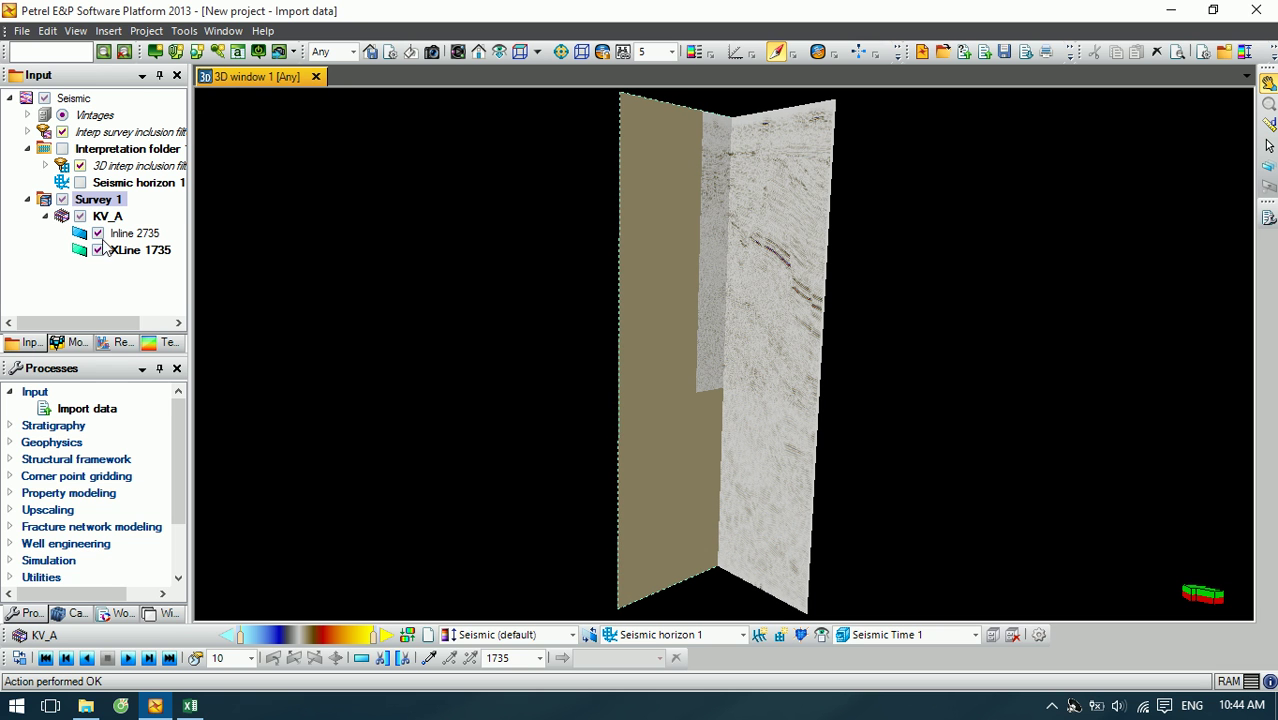
Step: Hide Survey 1 in the 3D window and insert a well folder into the project
{"action": "left_click", "coordinate": [62, 200]}
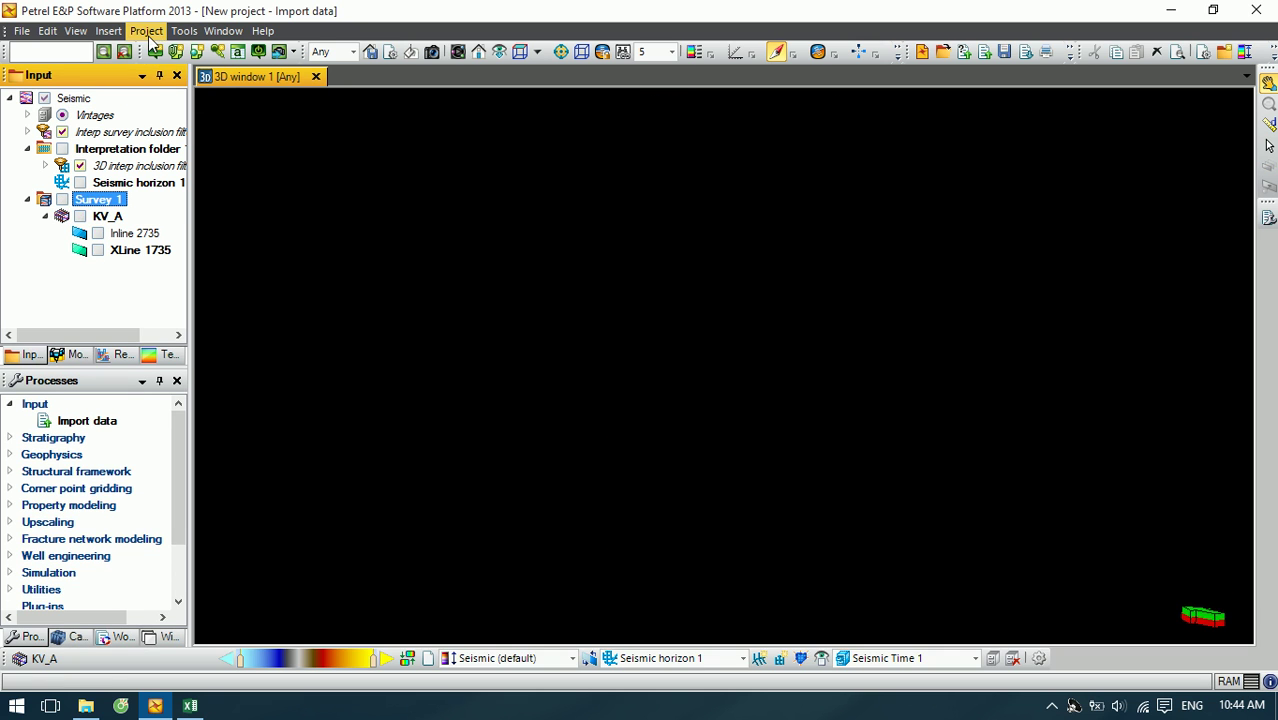
{"action": "left_click", "coordinate": [146, 31]}
{"action": "left_click", "coordinate": [146, 31]}
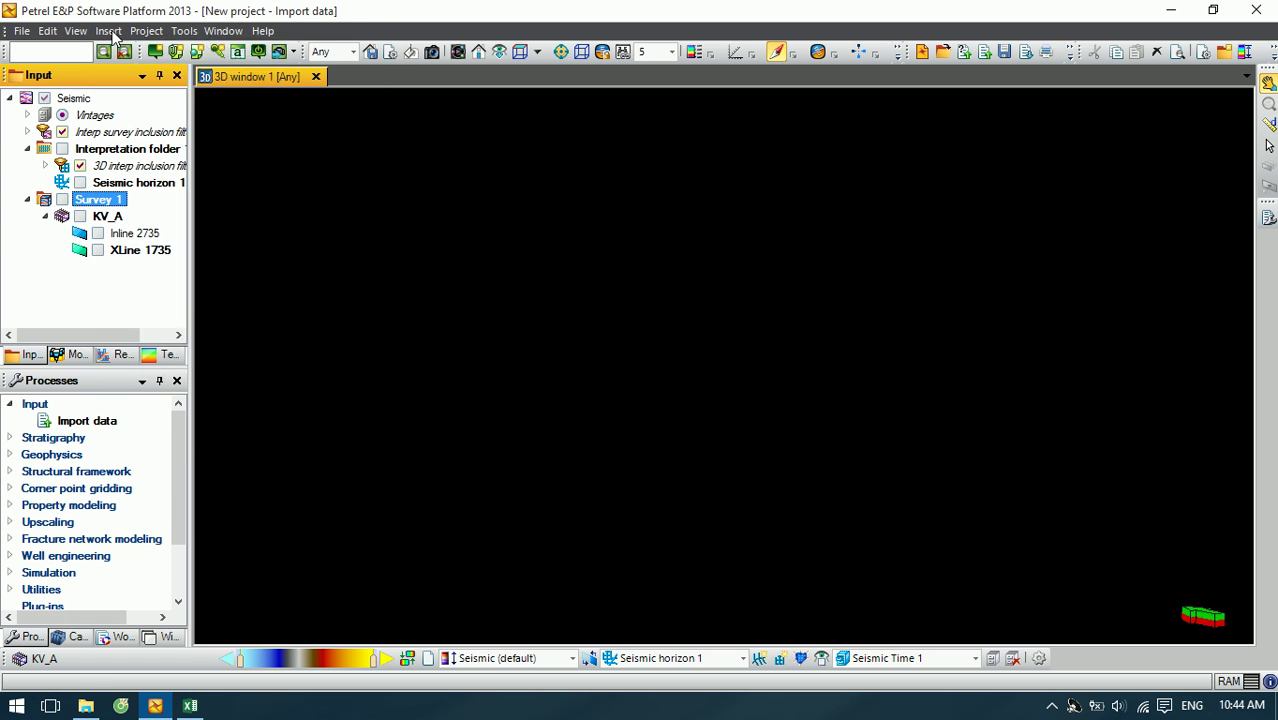
{"action": "left_click", "coordinate": [108, 31]}
{"action": "left_click", "coordinate": [213, 552]}
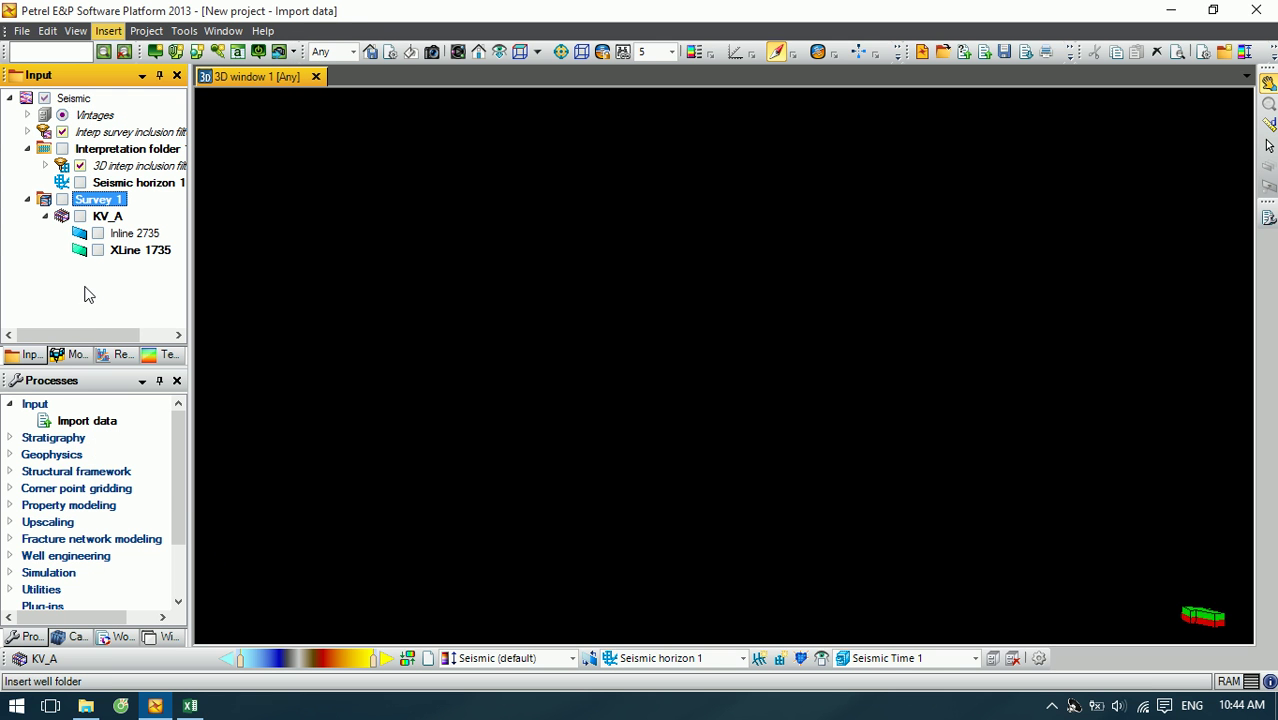
Step: Start a new well in the Wells folder and set Well head X to 695456.634, copied from cell D2 of Book1.xlsx
{"action": "right_click", "coordinate": [64, 270]}
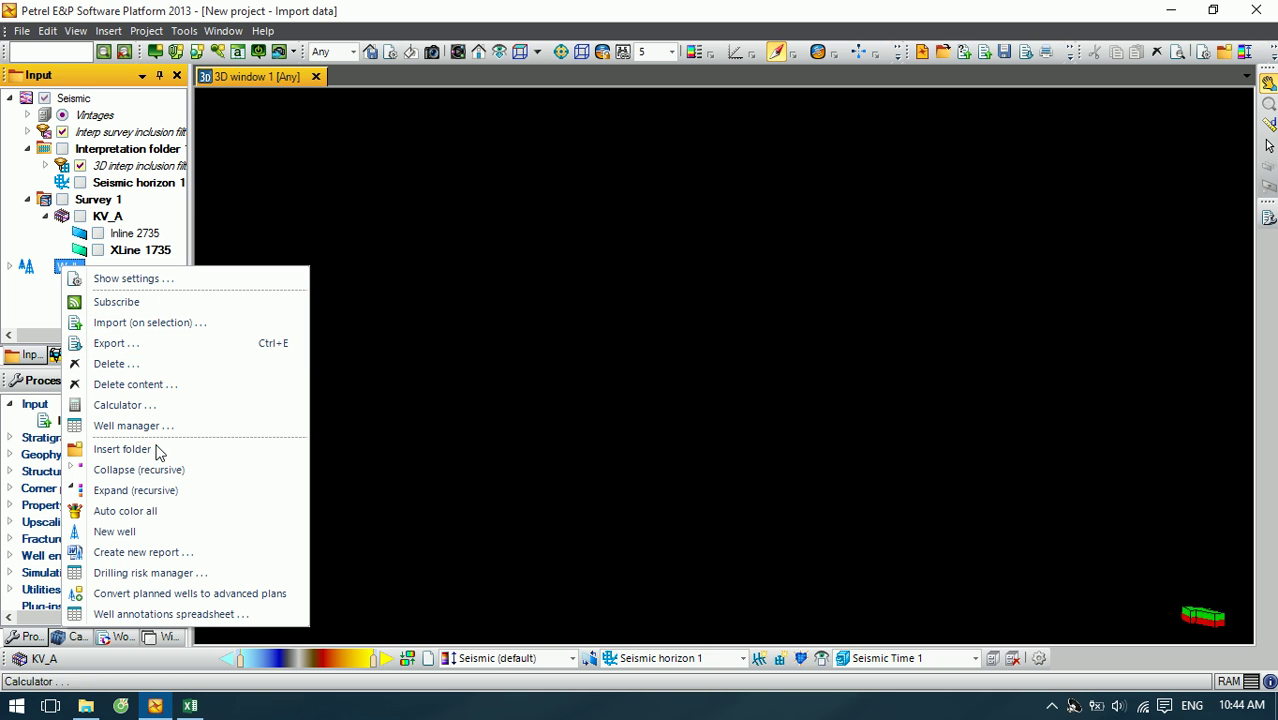
{"action": "left_click", "coordinate": [152, 531]}
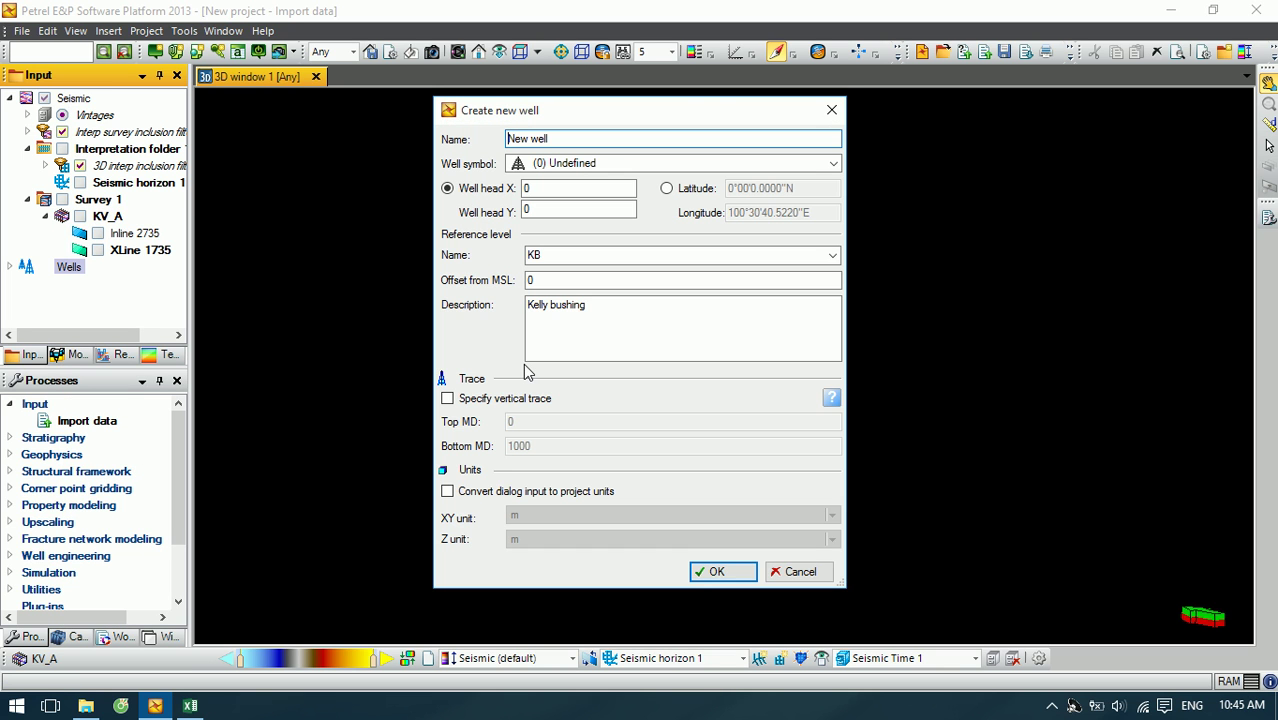
{"action": "key", "text": "Tab"}
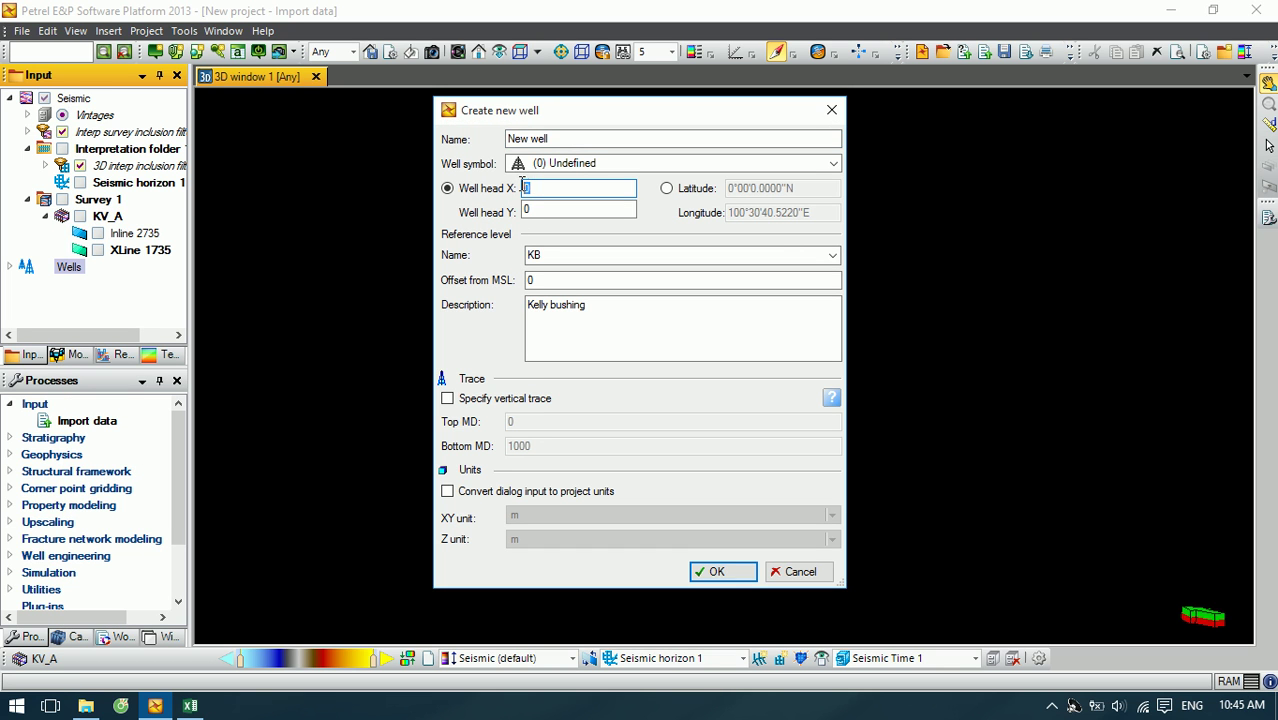
{"action": "left_click", "coordinate": [190, 706]}
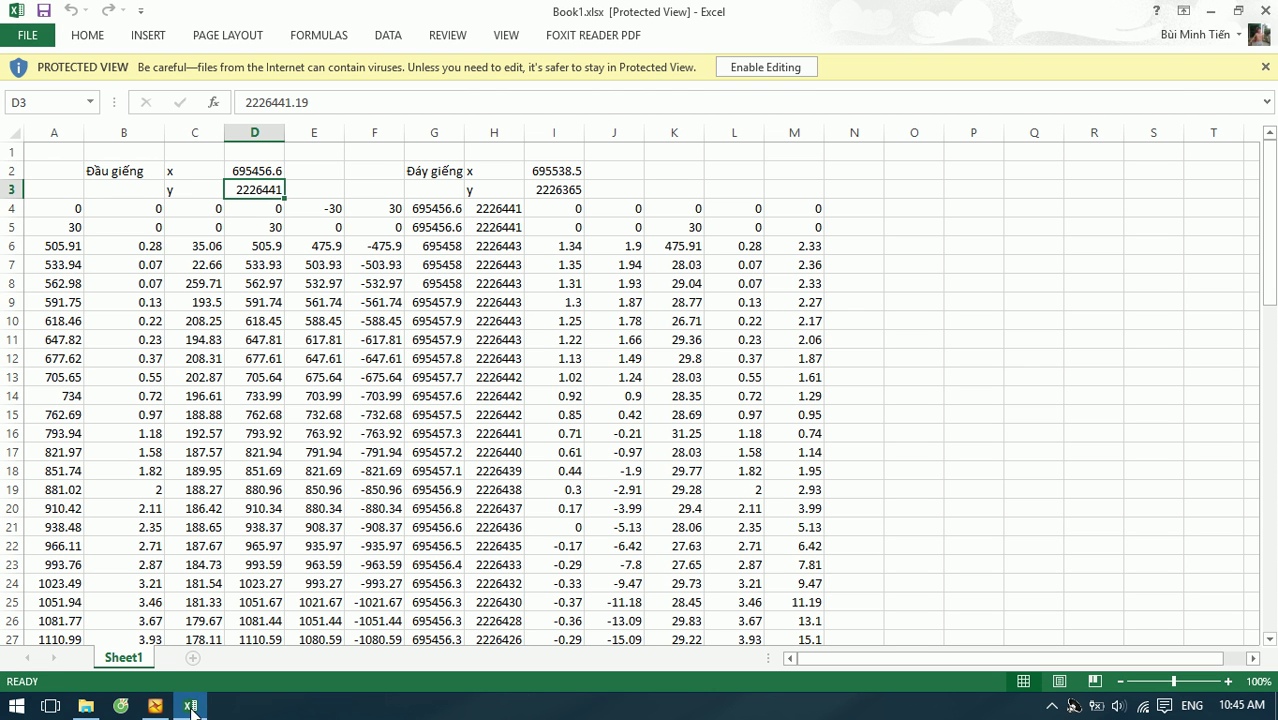
{"action": "left_click", "coordinate": [256, 172]}
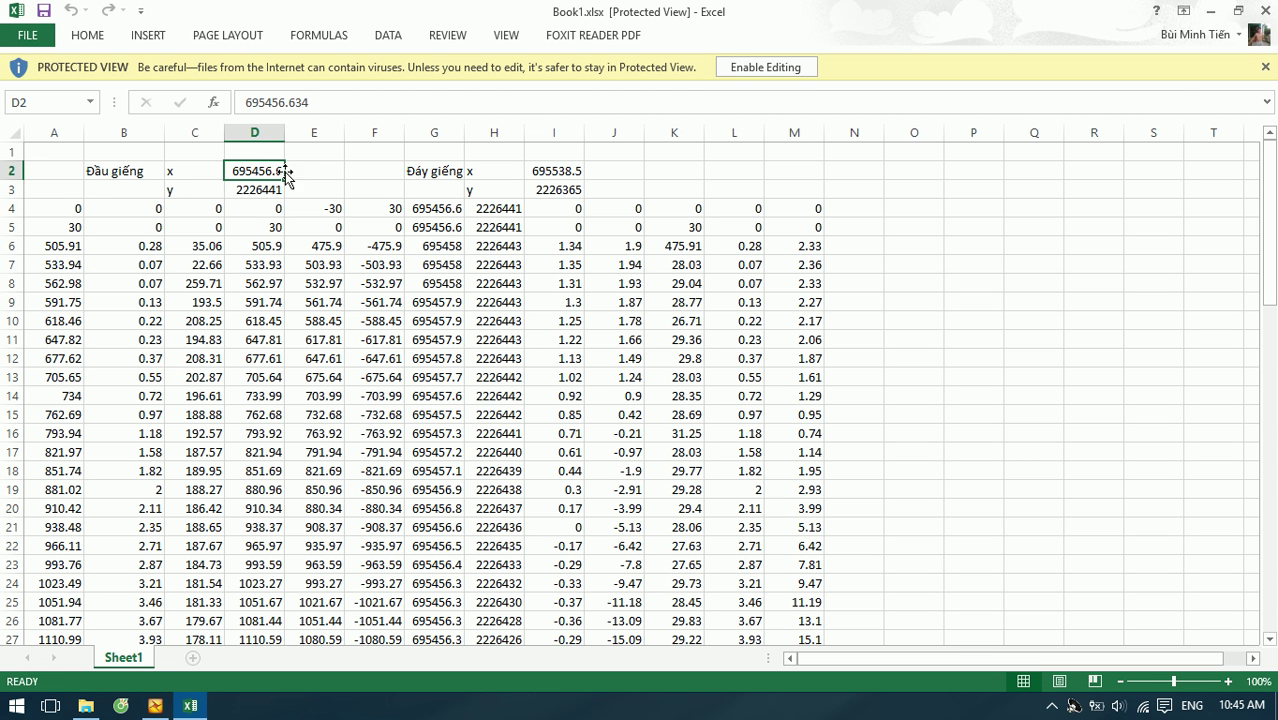
{"action": "key", "text": "ctrl+c"}
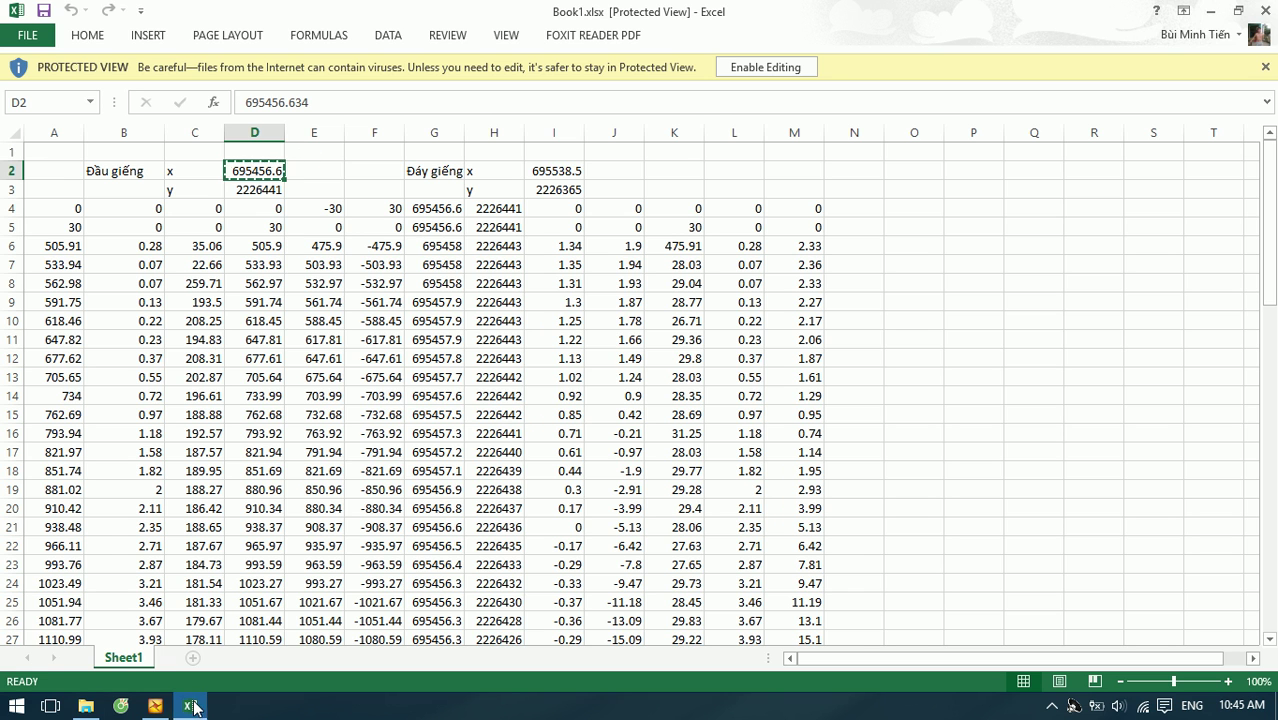
{"action": "left_click", "coordinate": [155, 706]}
{"action": "key", "text": "ctrl+v"}
Step: Set the new well's Well head Y to 2226441.19, copied from cell D3 of Book1.xlsx
{"action": "left_click", "coordinate": [190, 706]}
{"action": "left_click", "coordinate": [256, 189]}
{"action": "key", "text": "ctrl+c"}
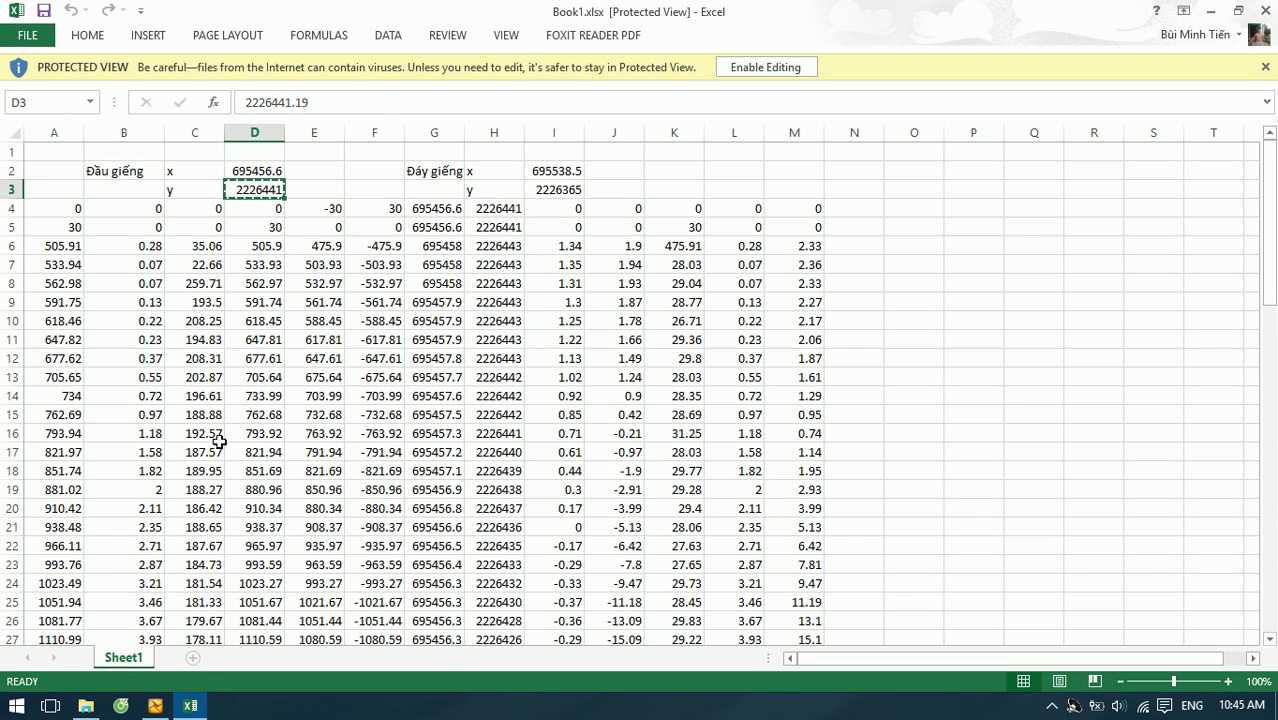
{"action": "left_click", "coordinate": [155, 706]}
{"action": "key", "text": "Tab"}
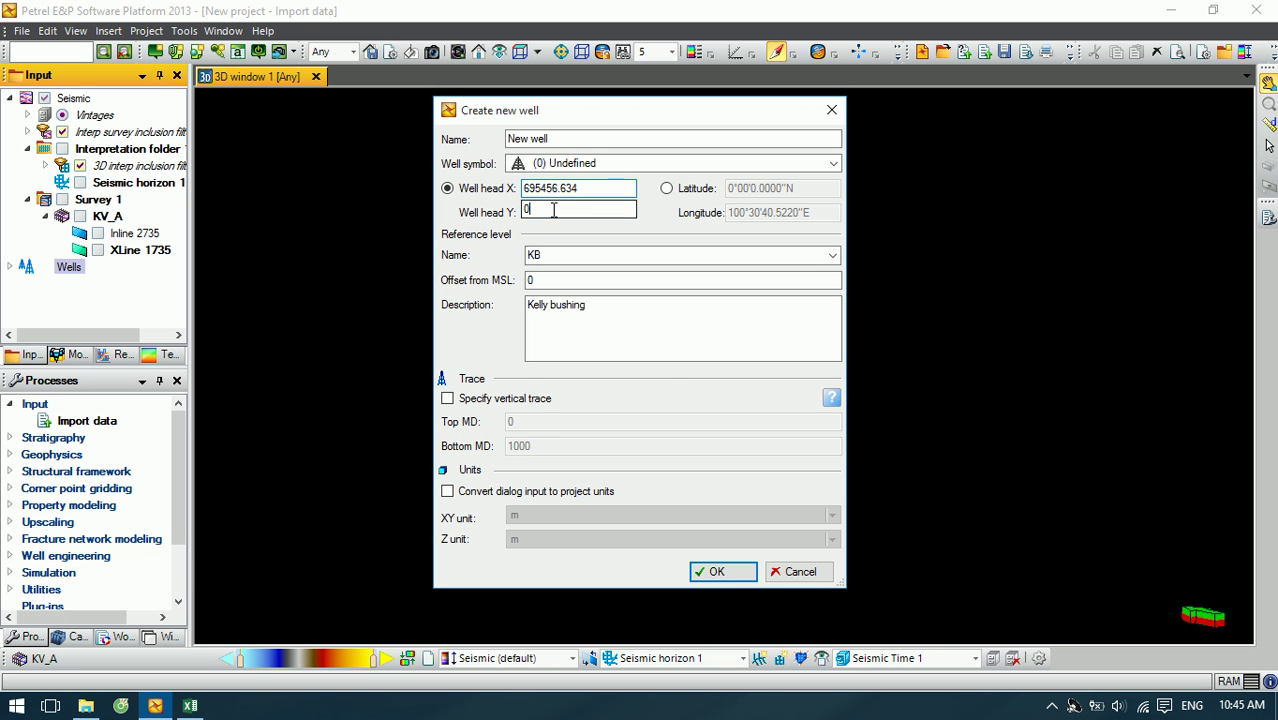
{"action": "key", "text": "ctrl+v"}
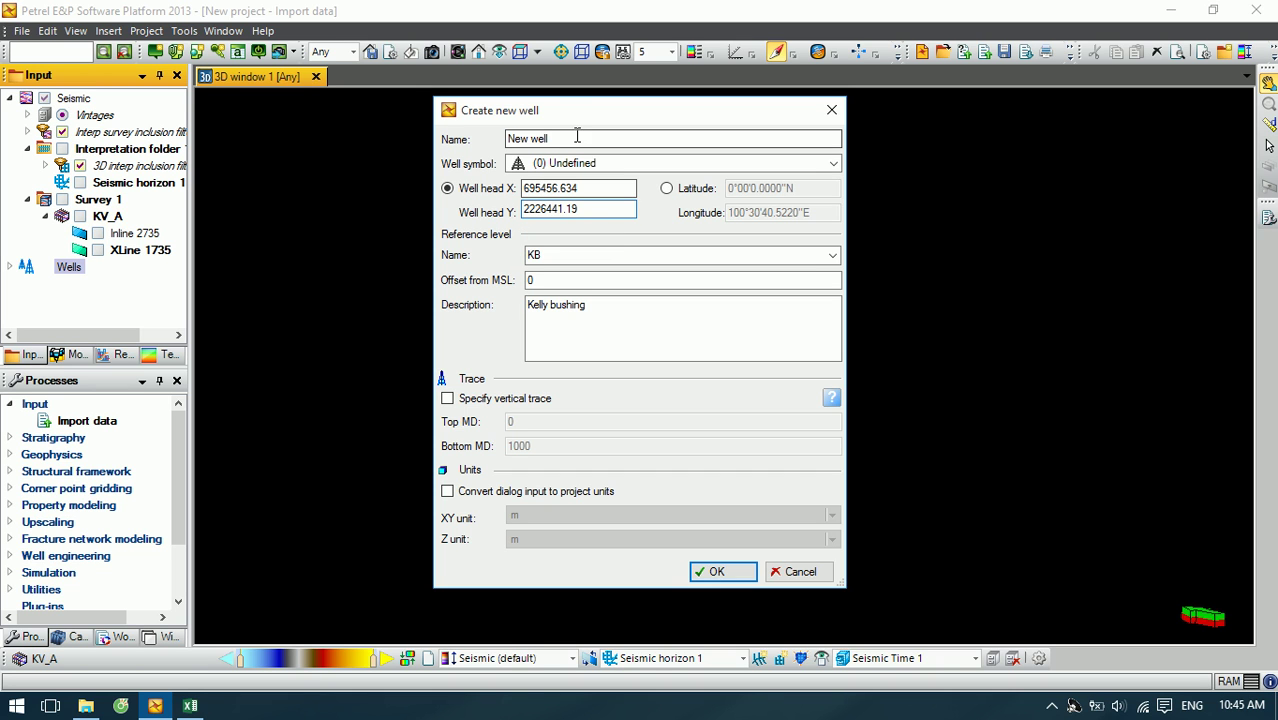
Step: Name the new well SP-1X and set its KB offset from MSL to 30
{"action": "left_click_drag", "start_coordinate": [576, 138], "coordinate": [473, 142]}
{"action": "type", "text": "SP-1"}
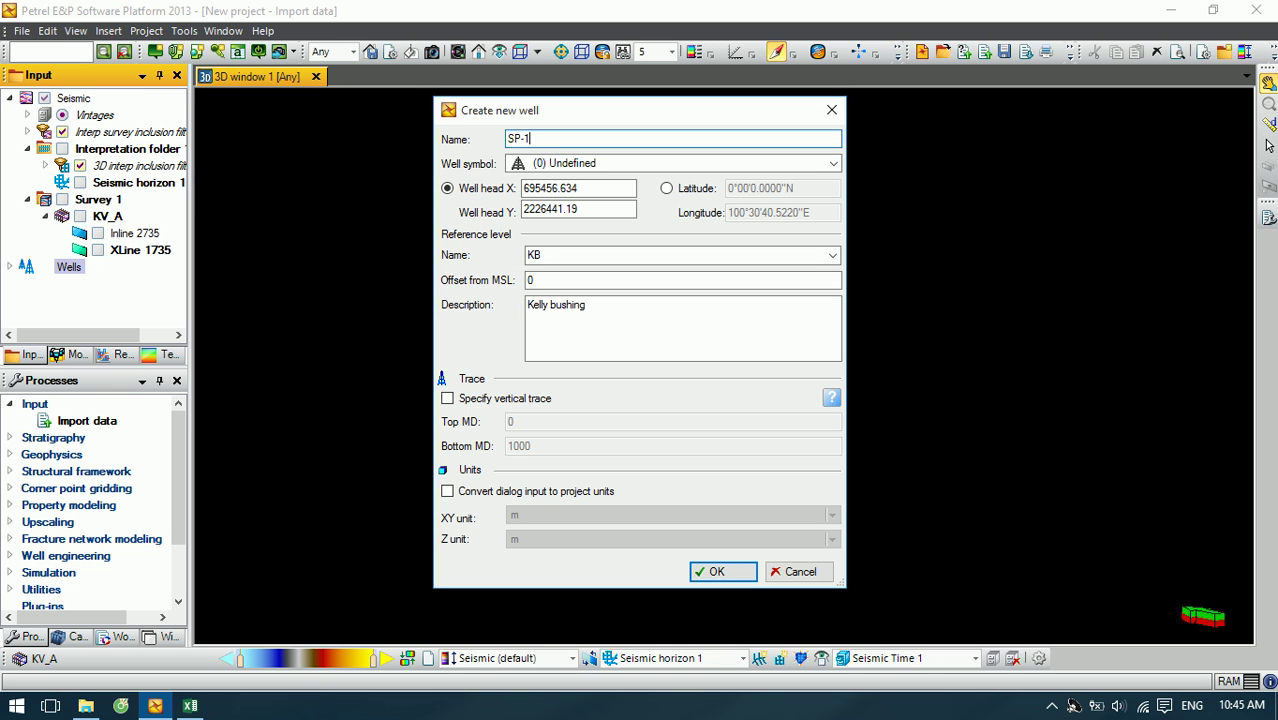
{"action": "type", "text": "X"}
{"action": "left_click", "coordinate": [600, 280]}
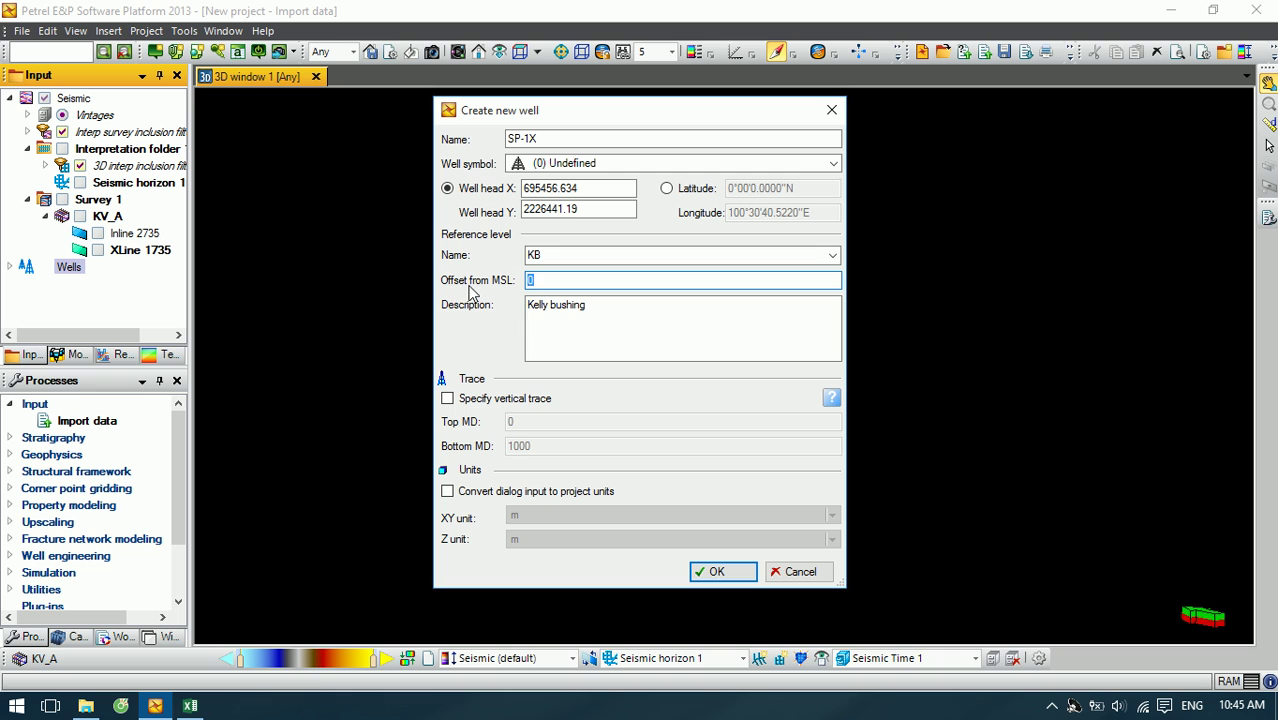
{"action": "type", "text": "30"}
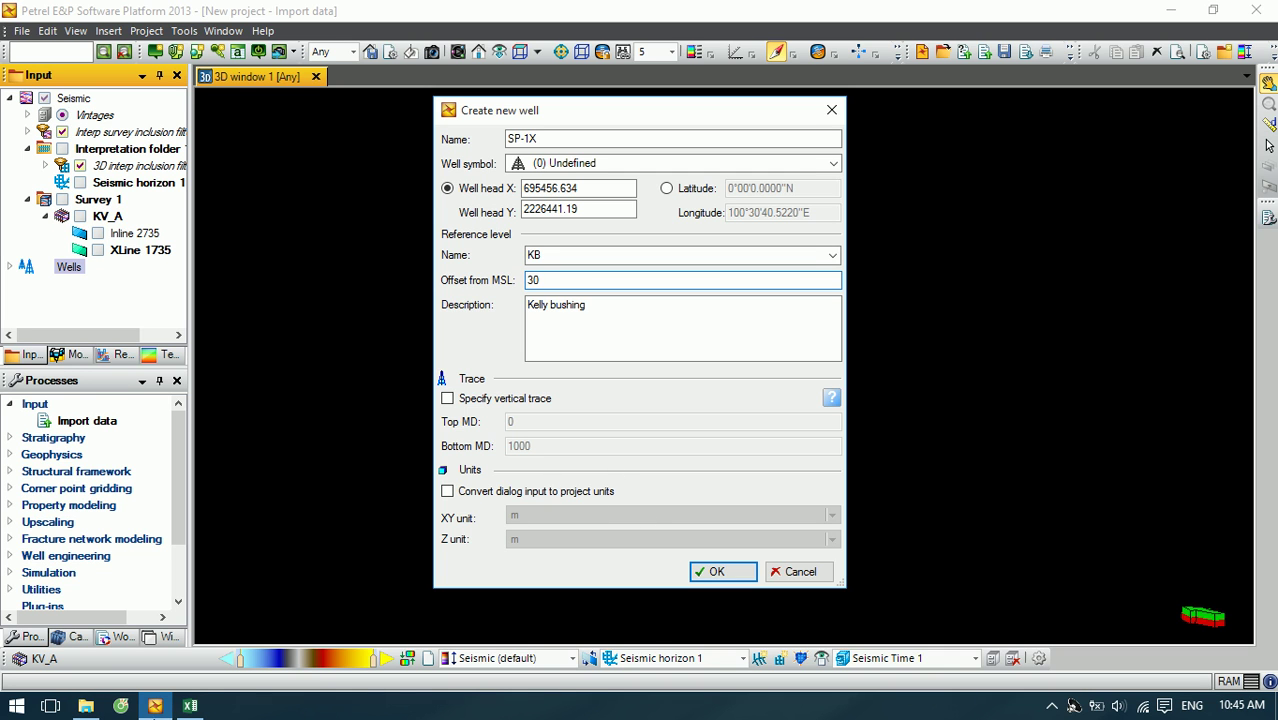
Step: Specify a vertical trace for the new SP-1X well with a bottom MD of 2600 and create the well
{"action": "left_click", "coordinate": [190, 706]}
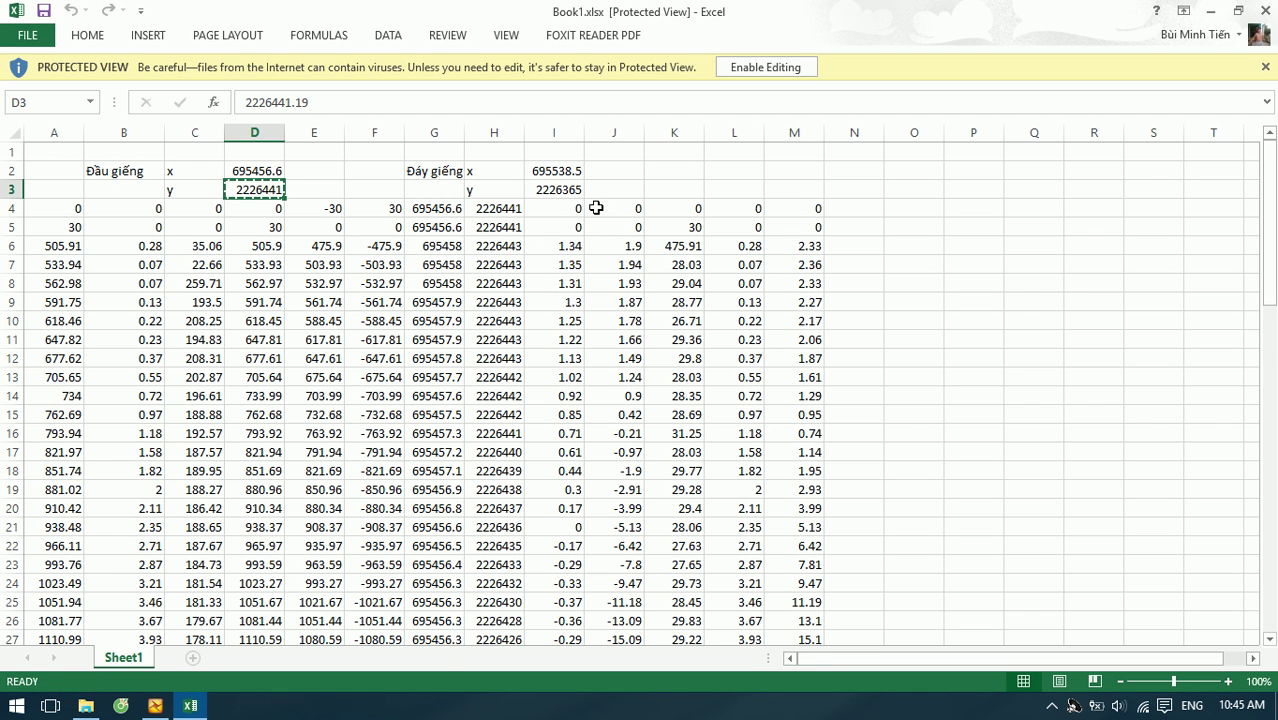
{"action": "key", "text": "alt+Tab"}
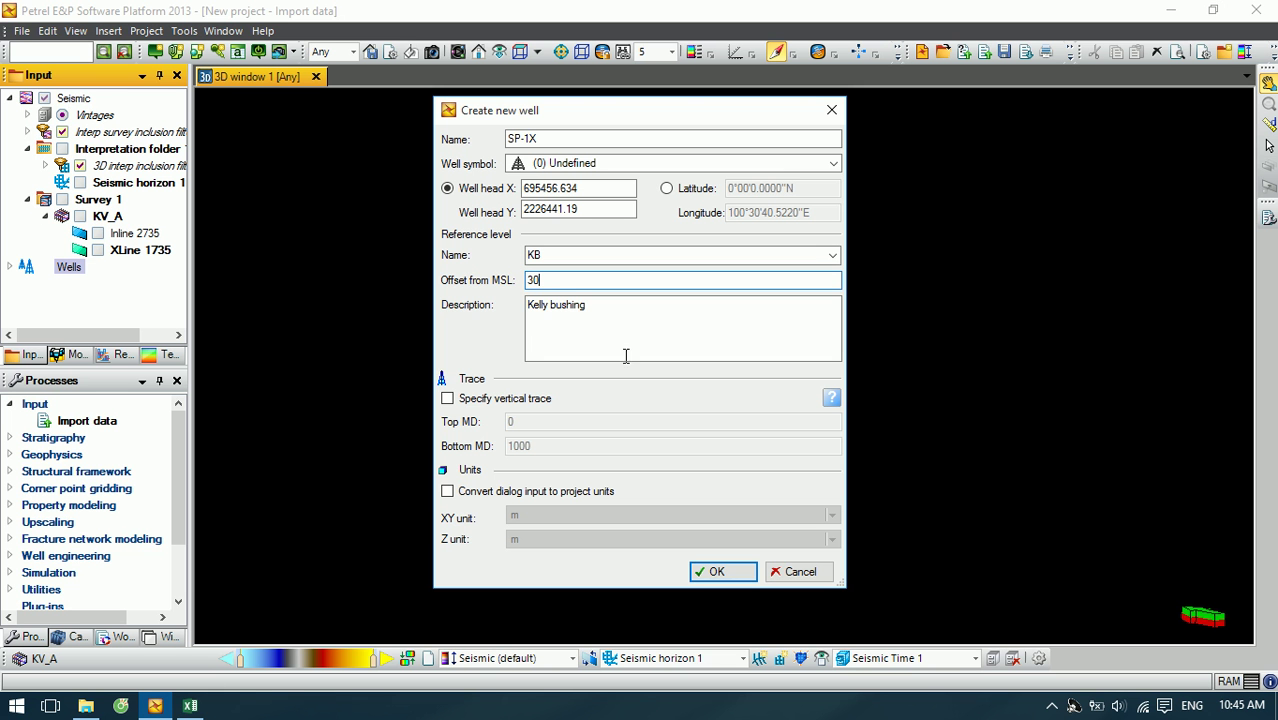
{"action": "left_click", "coordinate": [511, 400]}
{"action": "key", "text": "Tab"}
{"action": "key", "text": "Tab"}
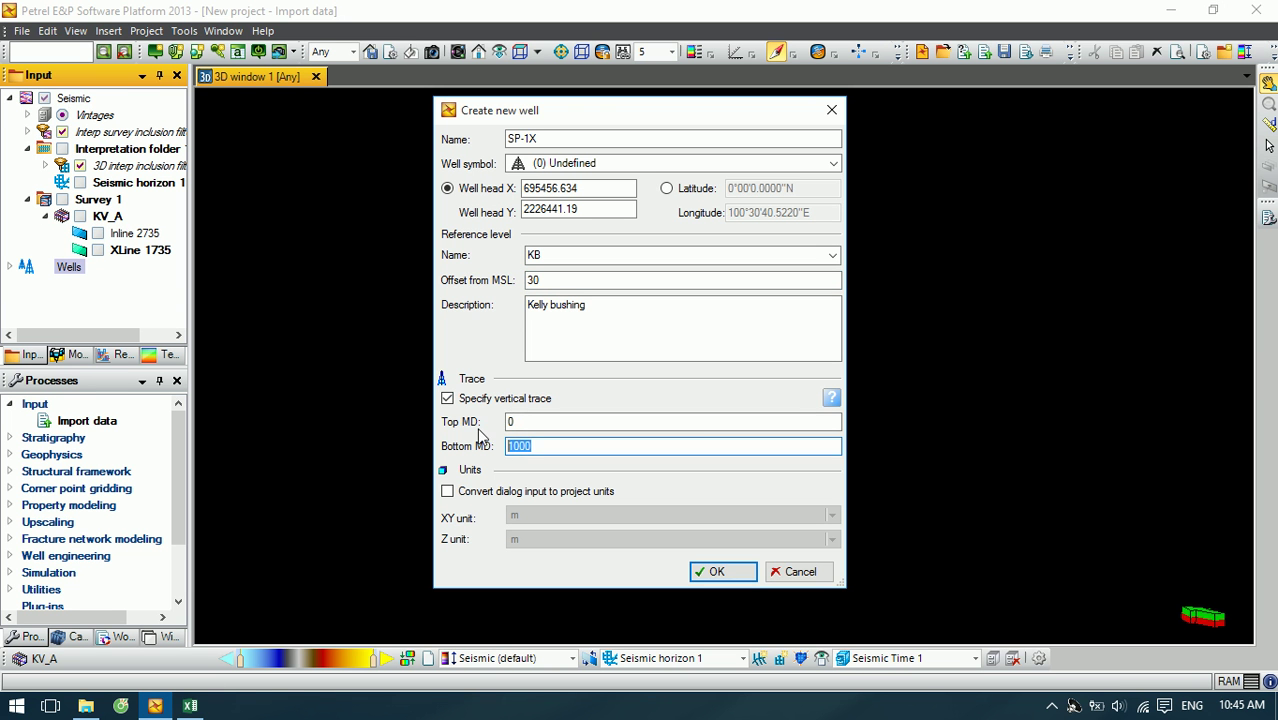
{"action": "type", "text": "2600"}
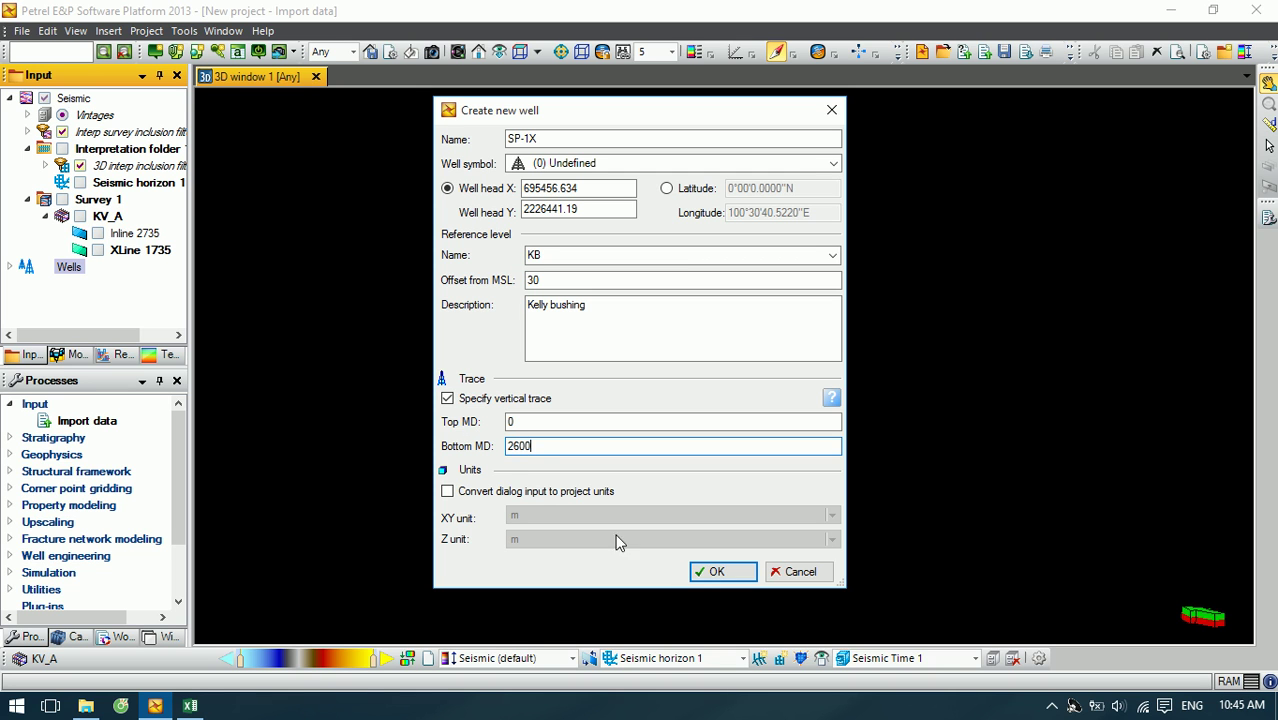
{"action": "left_click", "coordinate": [738, 572]}
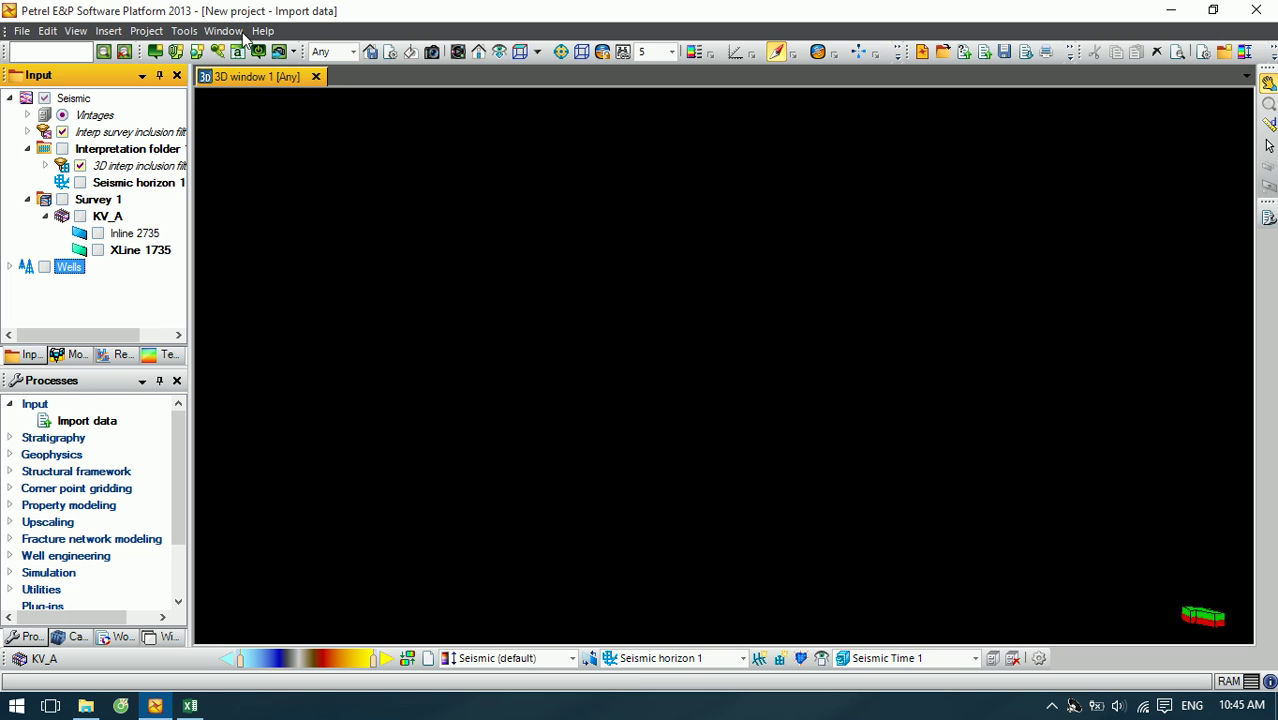
Step: Display the Wells folder in the 3D window and check the well's position against Survey 1, leaving Survey 1 hidden
{"action": "left_click", "coordinate": [821, 658]}
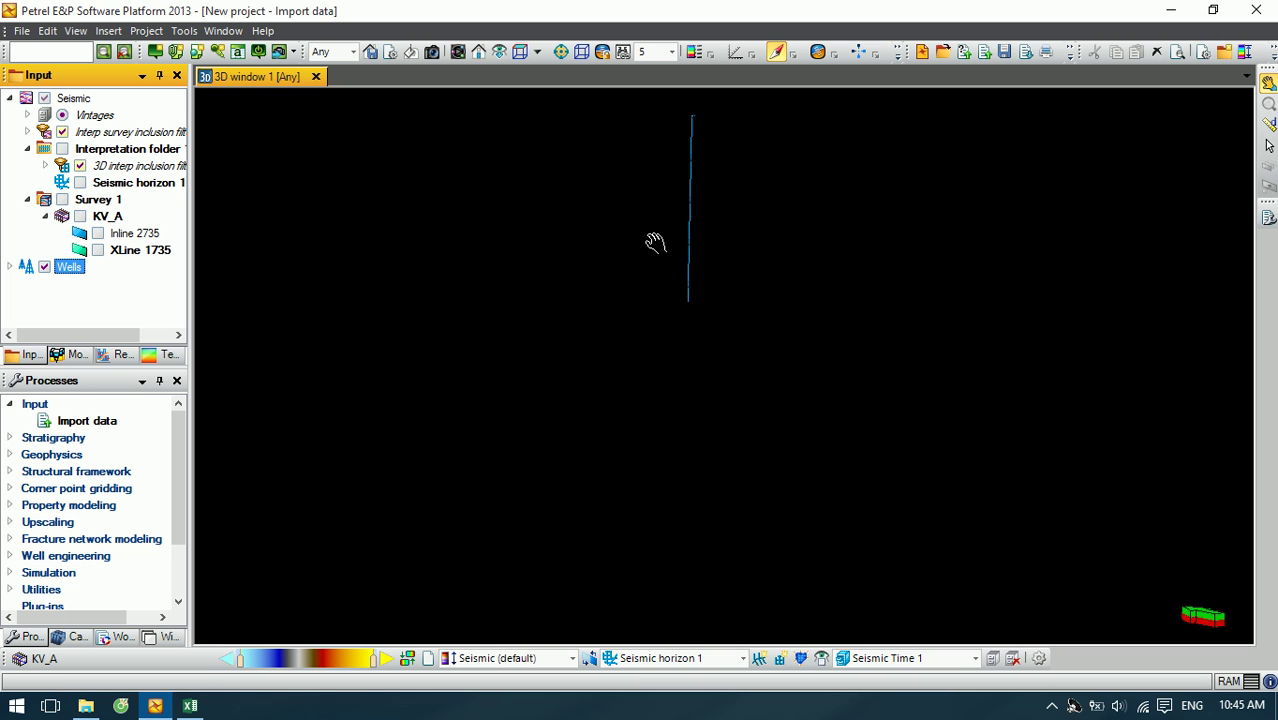
{"action": "left_click_drag", "start_coordinate": [722, 210], "coordinate": [662, 383]}
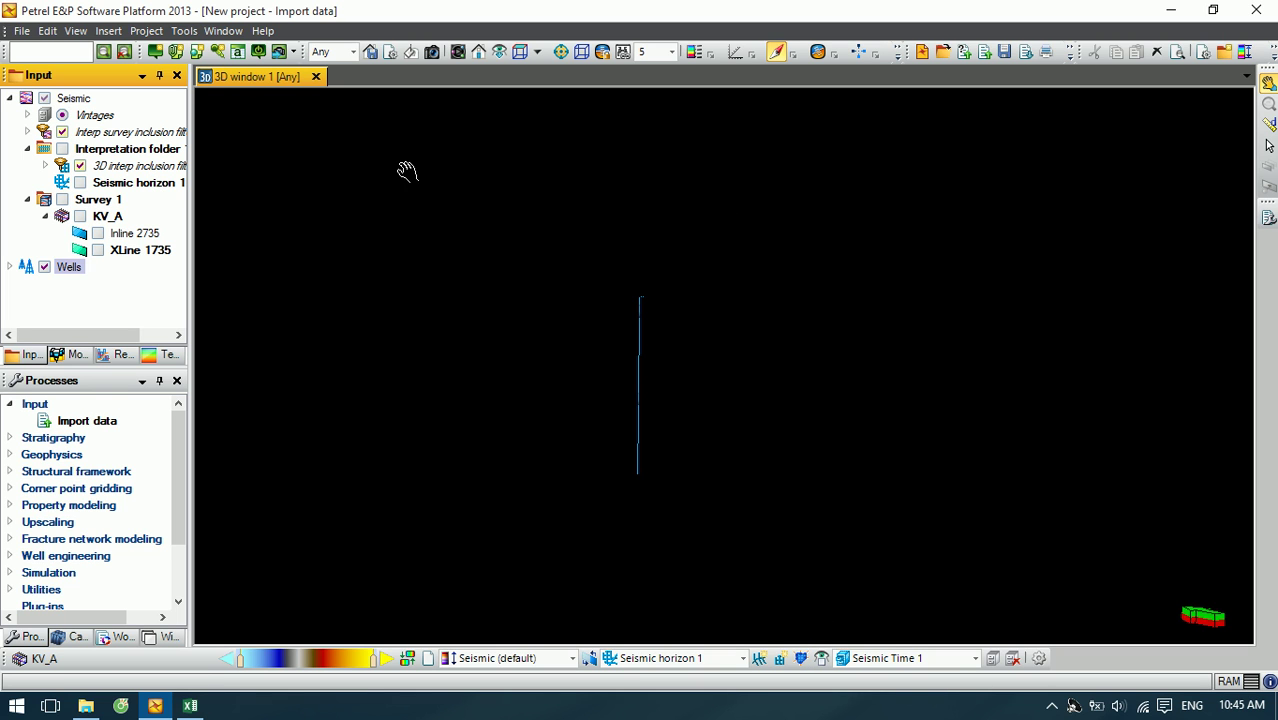
{"action": "left_click", "coordinate": [62, 200]}
{"action": "left_click_drag", "start_coordinate": [745, 363], "coordinate": [627, 333]}
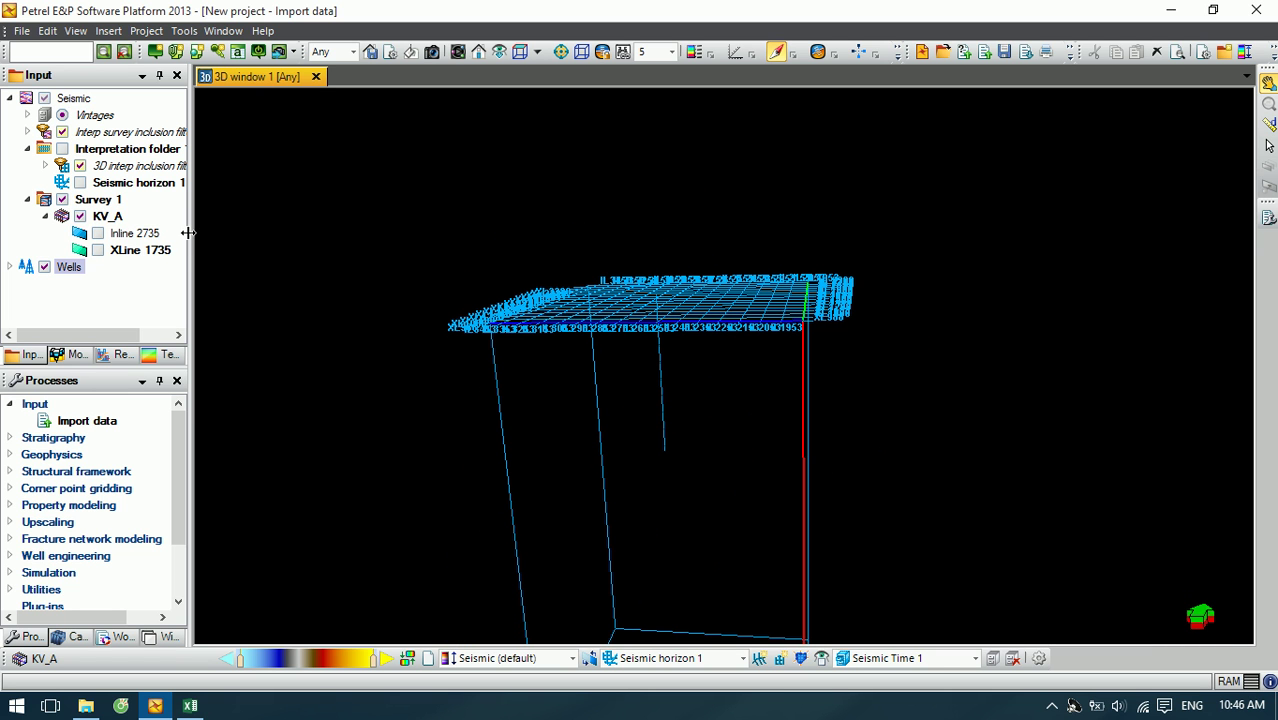
{"action": "left_click", "coordinate": [62, 200]}
Step: Import 102-SP-1X_merged.las into the Wells folder as Well logs (LAS), matching by well name from the LAS header
{"action": "left_click", "coordinate": [68, 267]}
{"action": "right_click", "coordinate": [72, 272]}
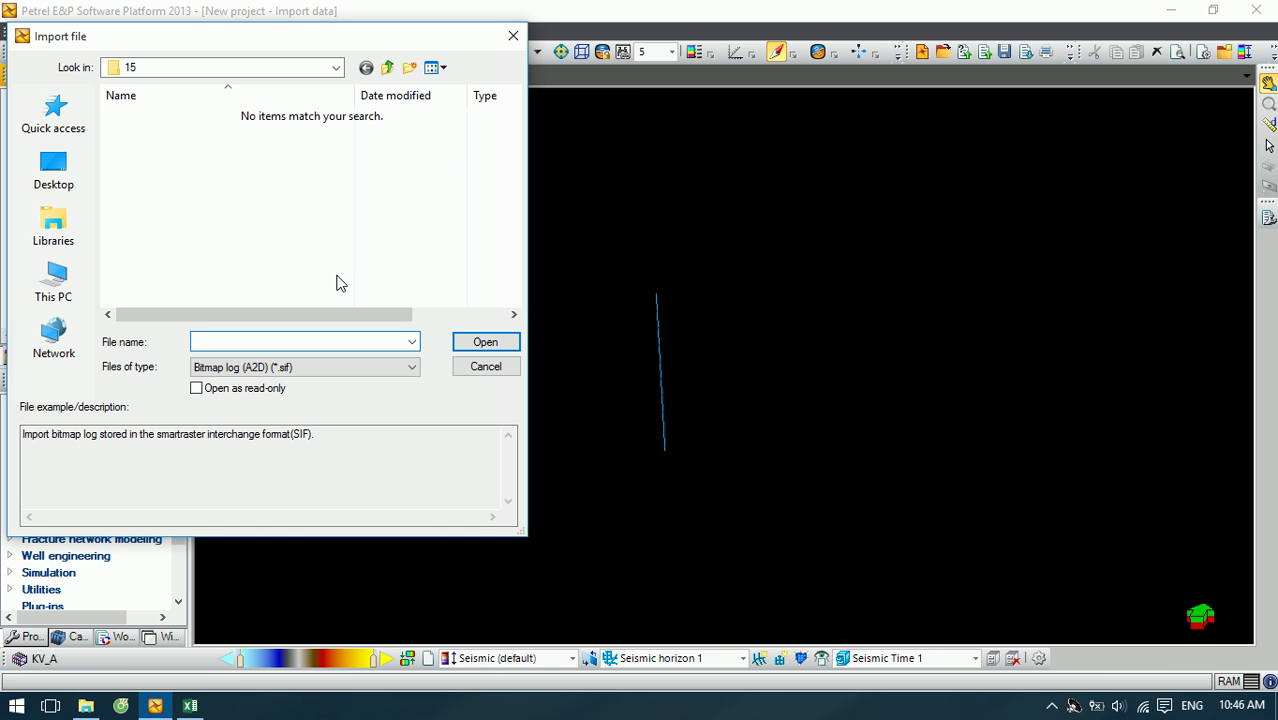
{"action": "left_click", "coordinate": [346, 366]}
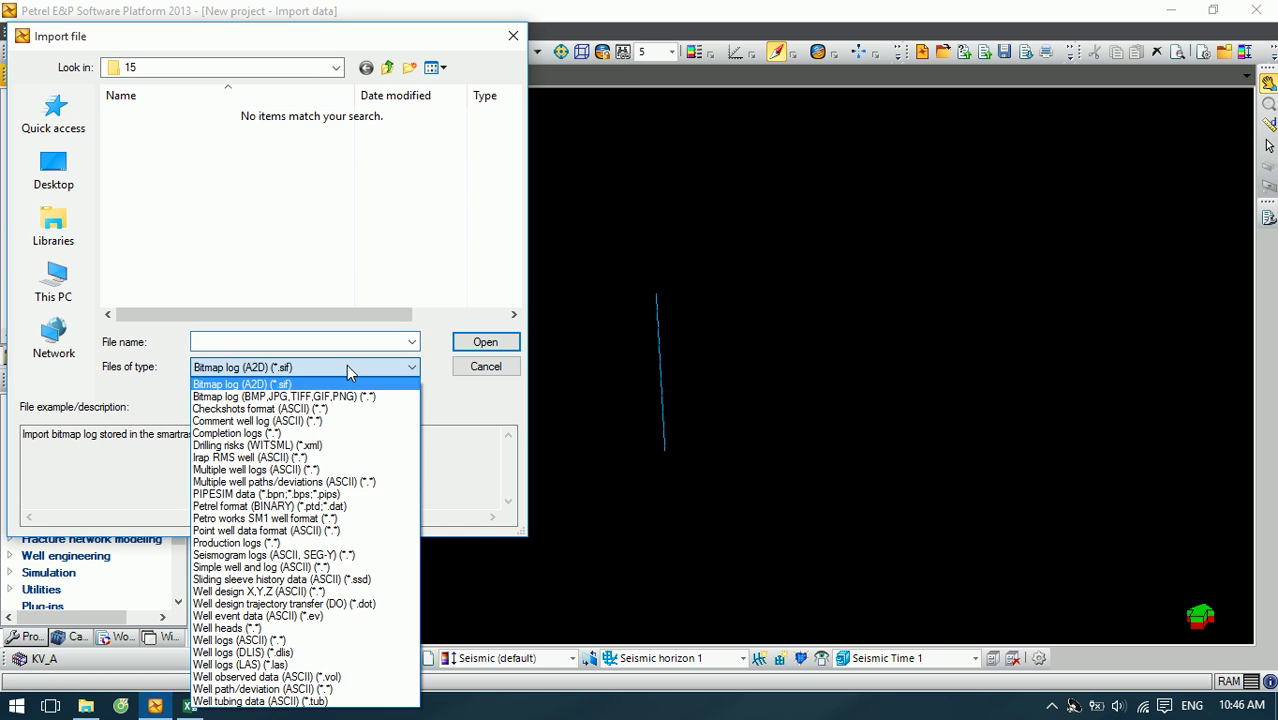
{"action": "left_click", "coordinate": [281, 665]}
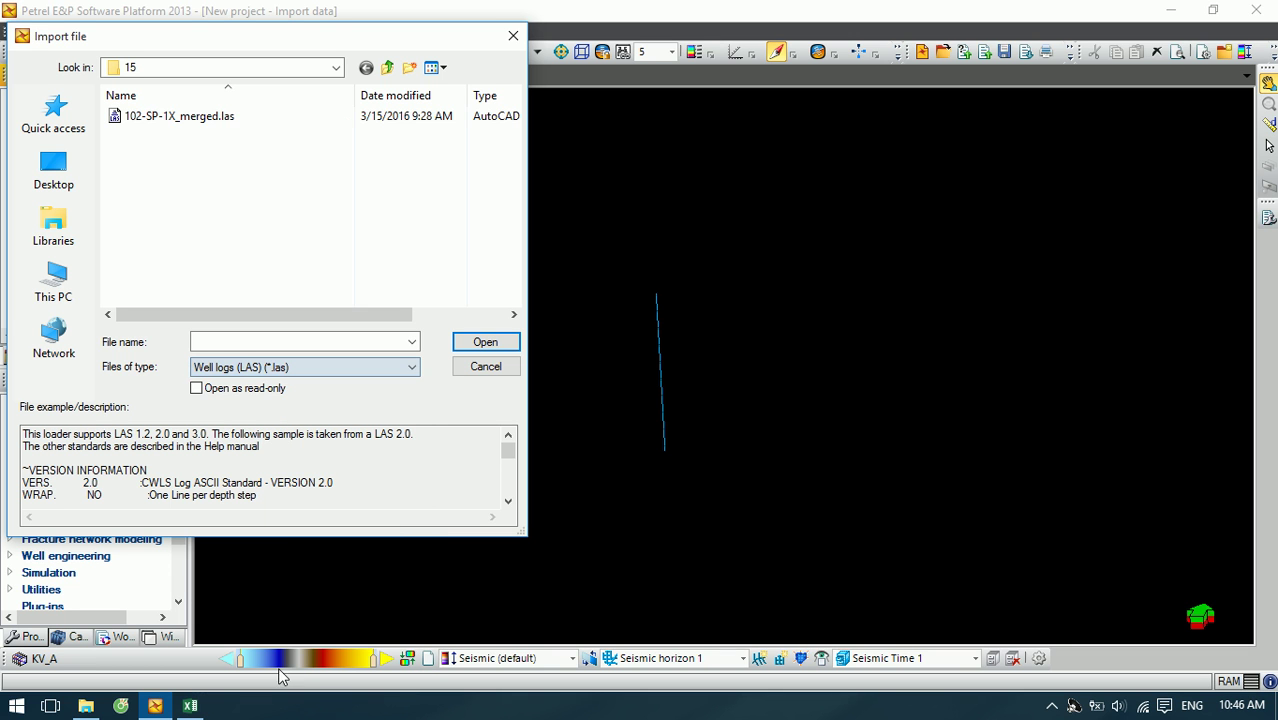
{"action": "left_click", "coordinate": [206, 116]}
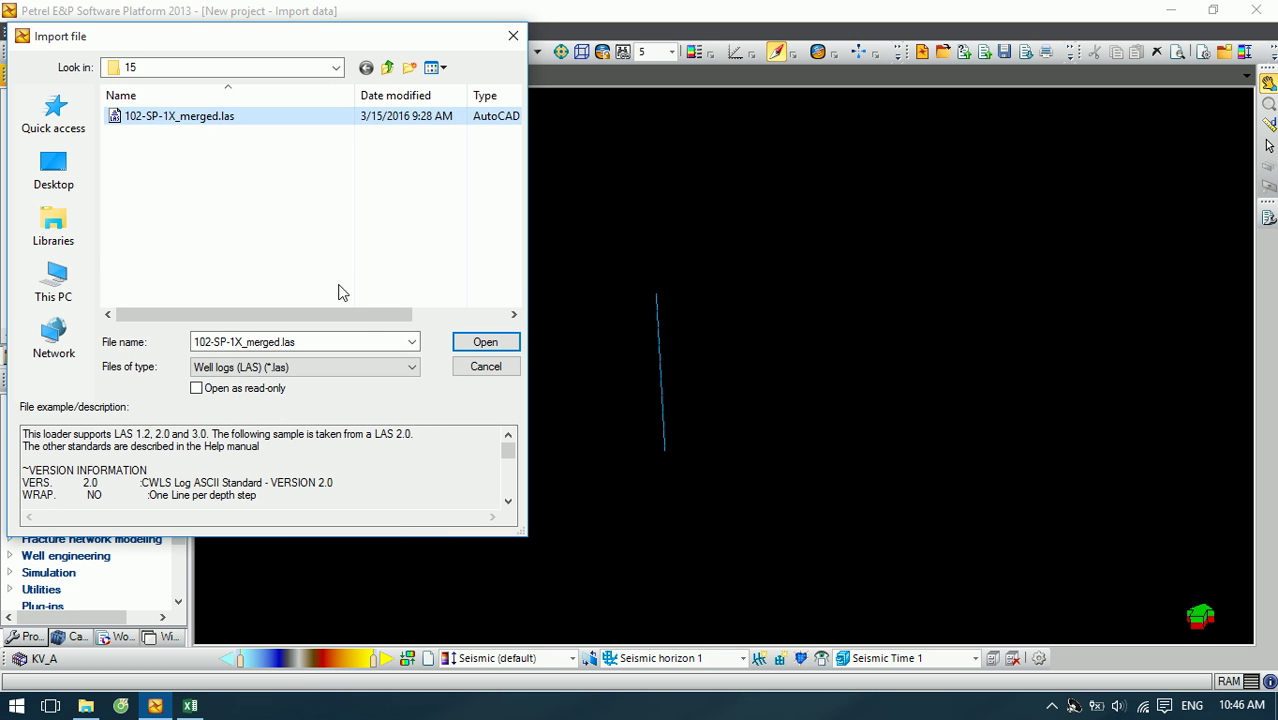
{"action": "left_click", "coordinate": [482, 342]}
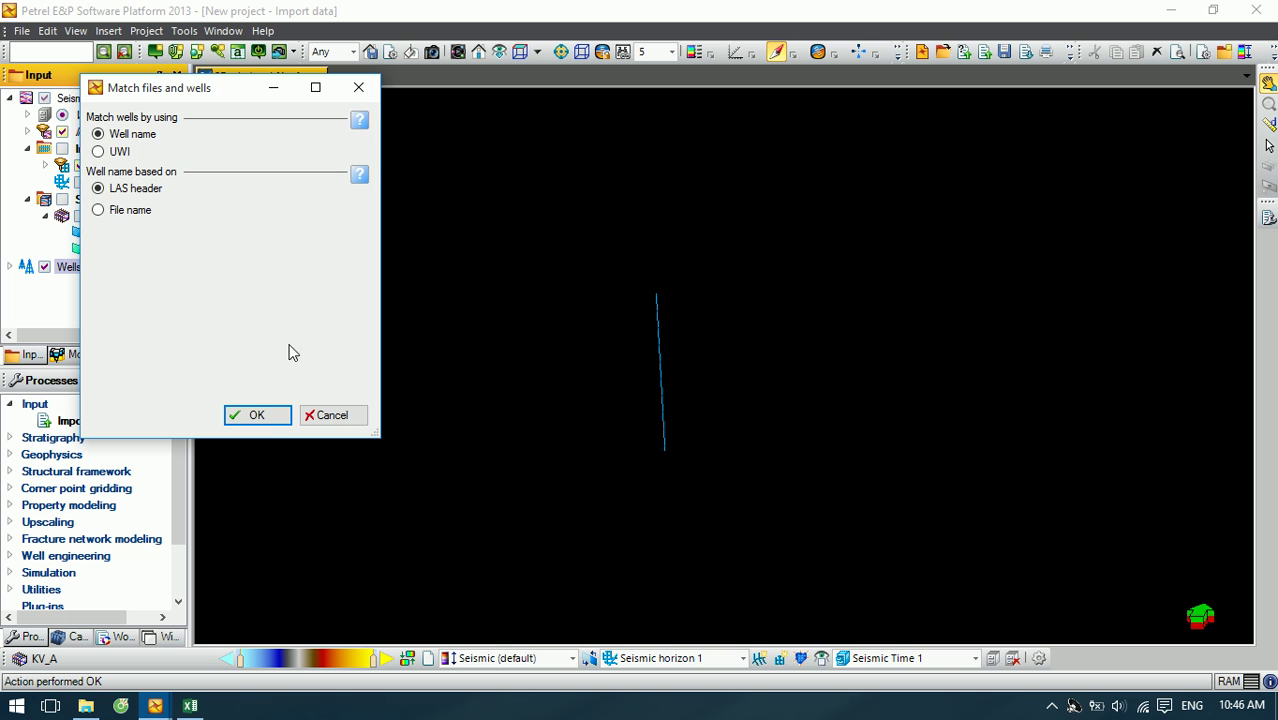
{"action": "left_click", "coordinate": [252, 412]}
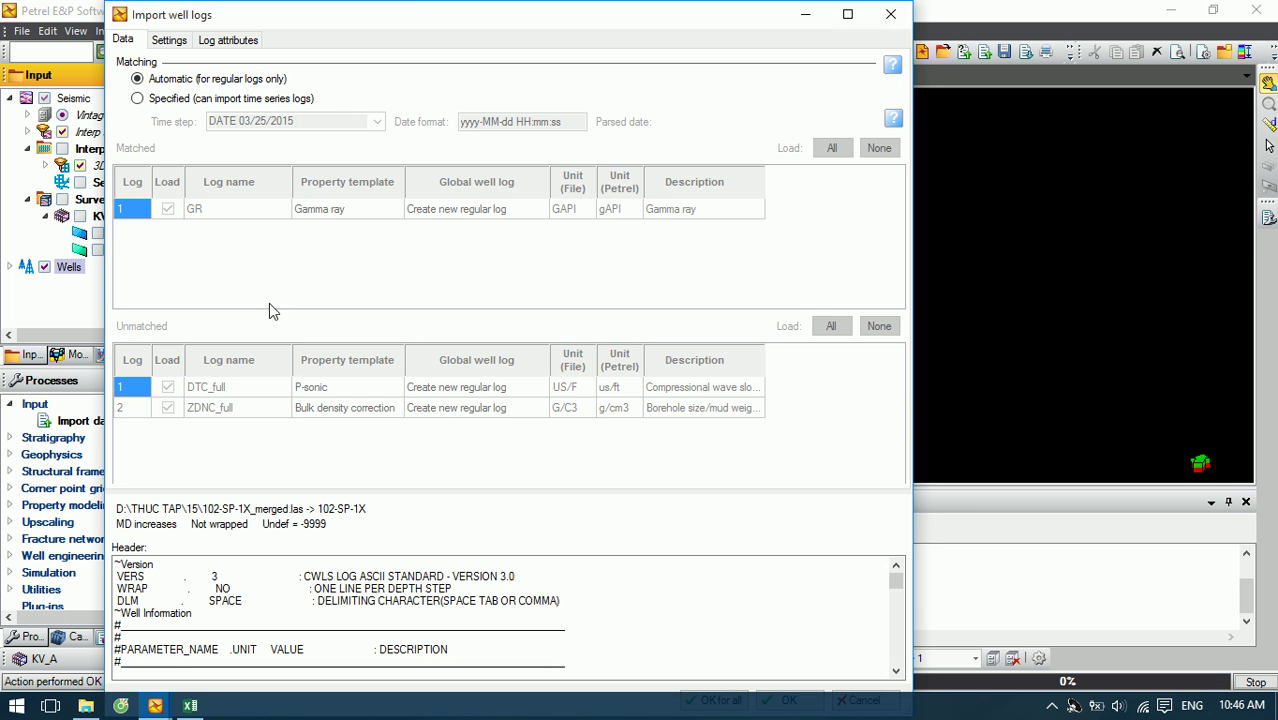
Step: Set log matching to Specified, import GR, DTC_full and ZDNC_full as new regular logs, and close the message log
{"action": "left_click", "coordinate": [157, 100]}
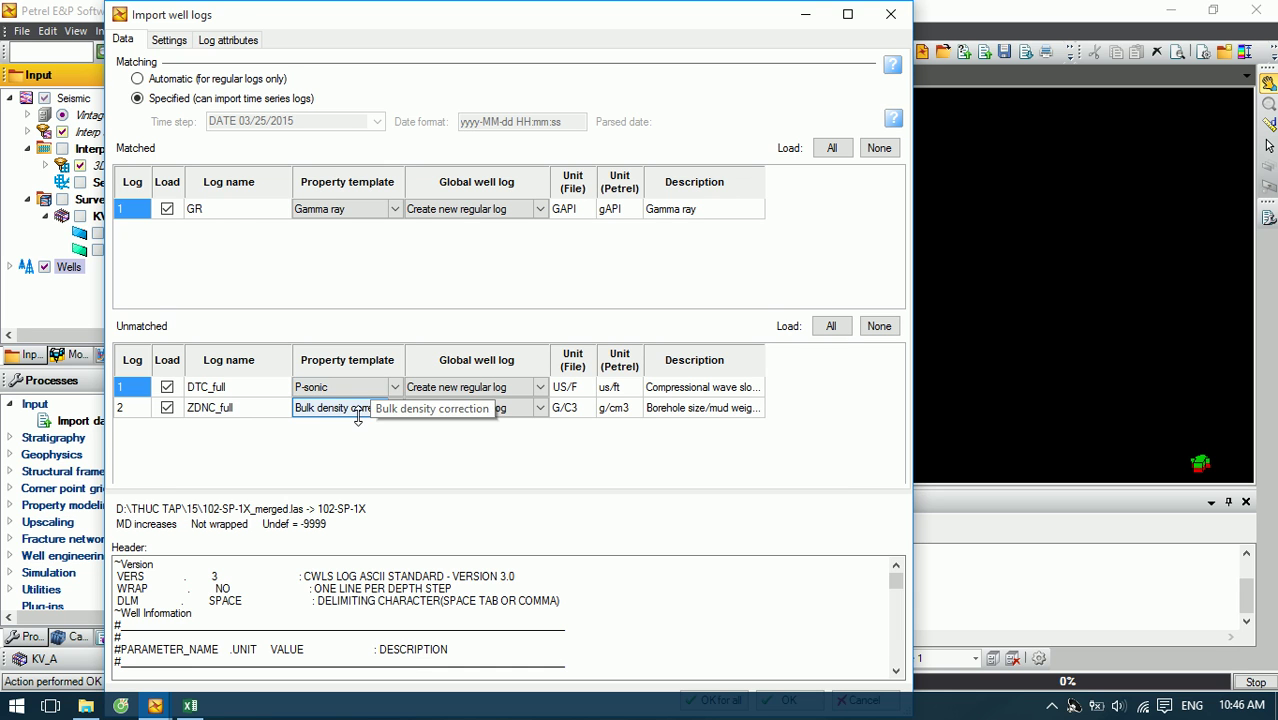
{"action": "left_click", "coordinate": [577, 413]}
{"action": "left_click", "coordinate": [617, 412]}
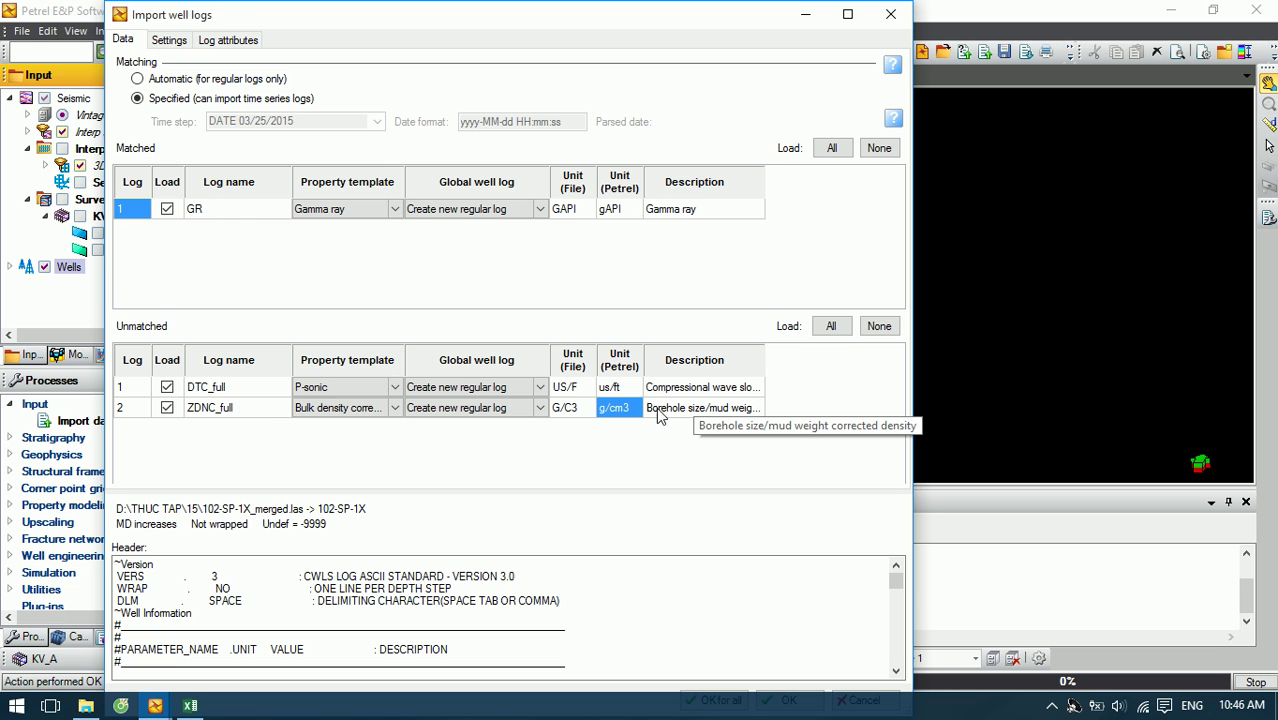
{"action": "left_click", "coordinate": [540, 409]}
{"action": "left_click", "coordinate": [544, 410]}
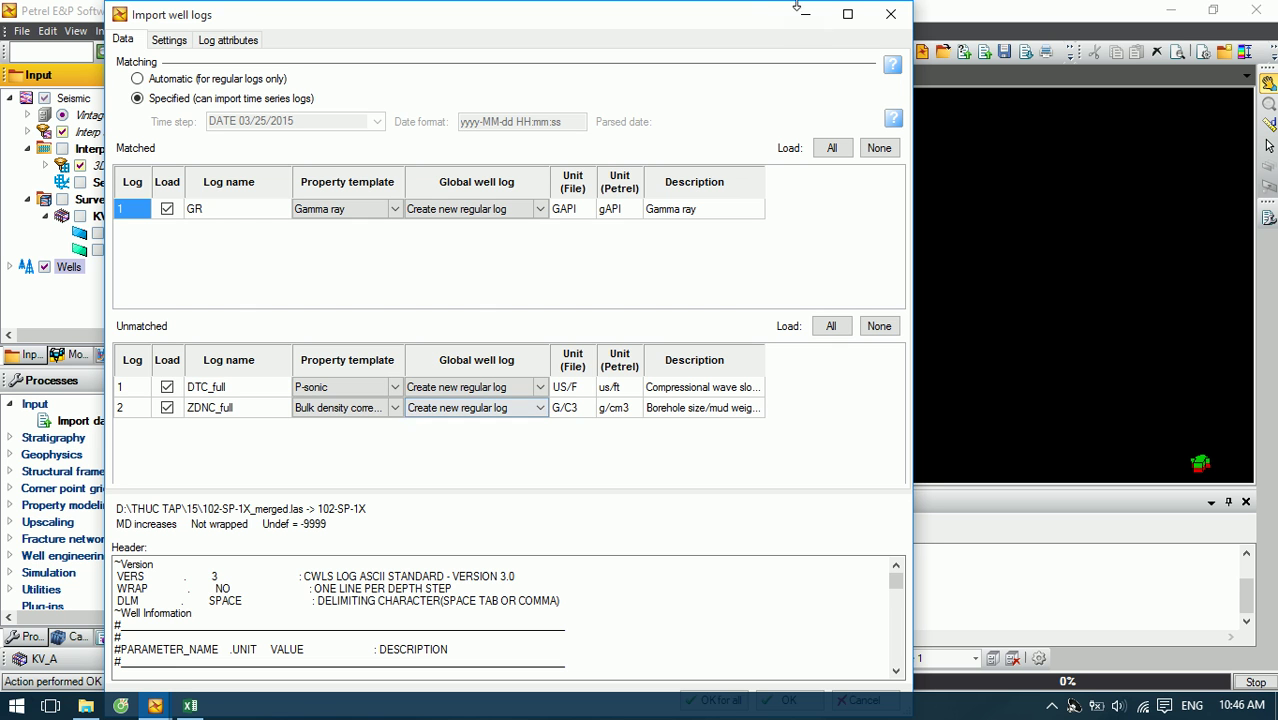
{"action": "left_click_drag", "start_coordinate": [749, 75], "coordinate": [739, 229]}
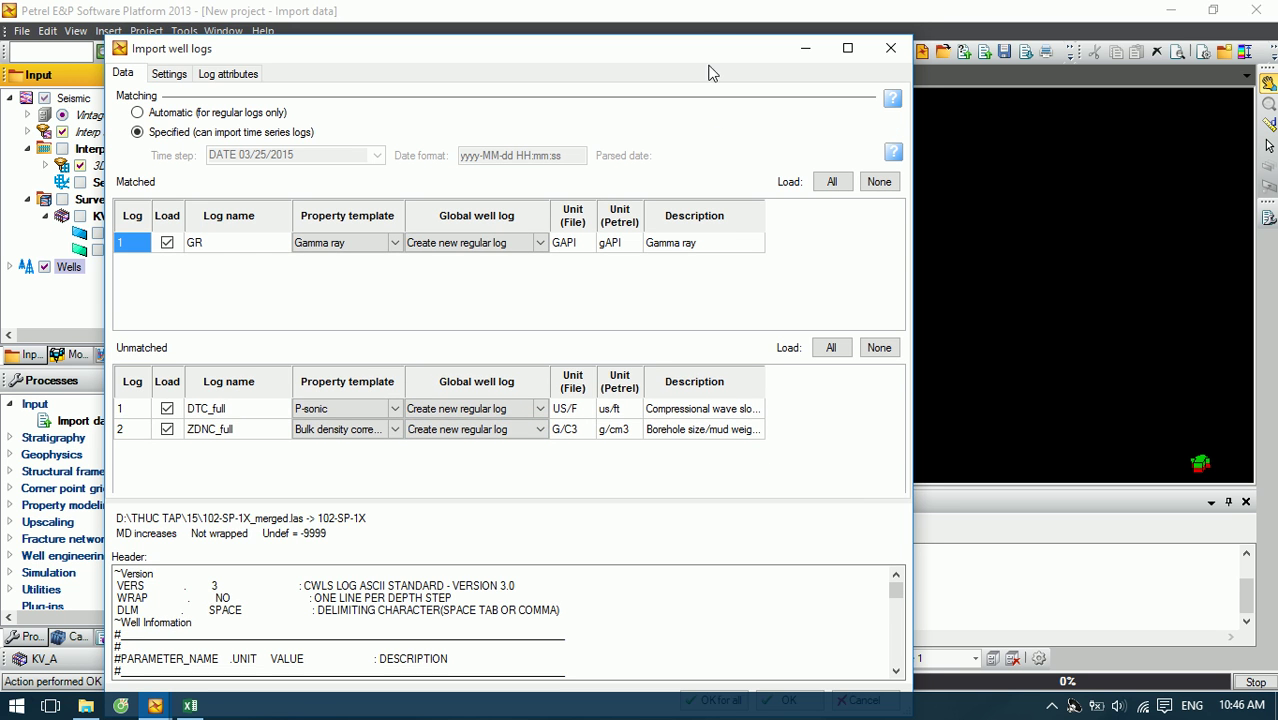
{"action": "left_click_drag", "start_coordinate": [705, 50], "coordinate": [720, 22]}
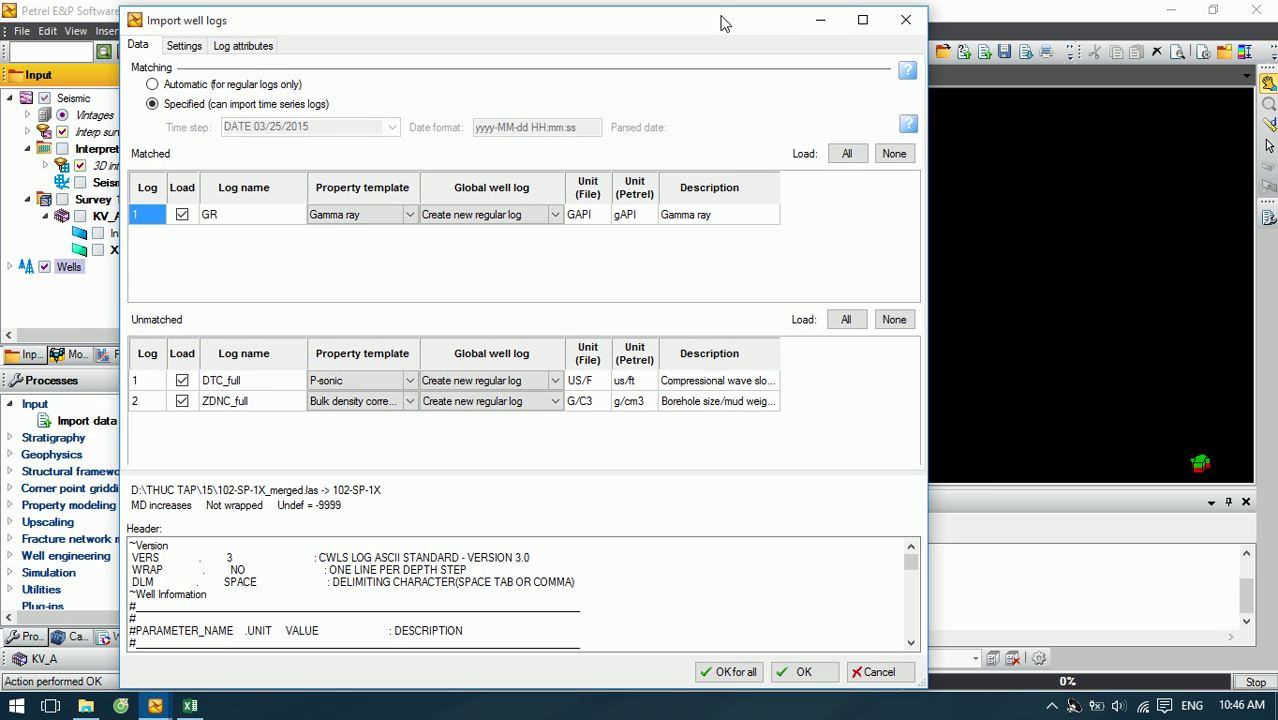
{"action": "left_click", "coordinate": [804, 672]}
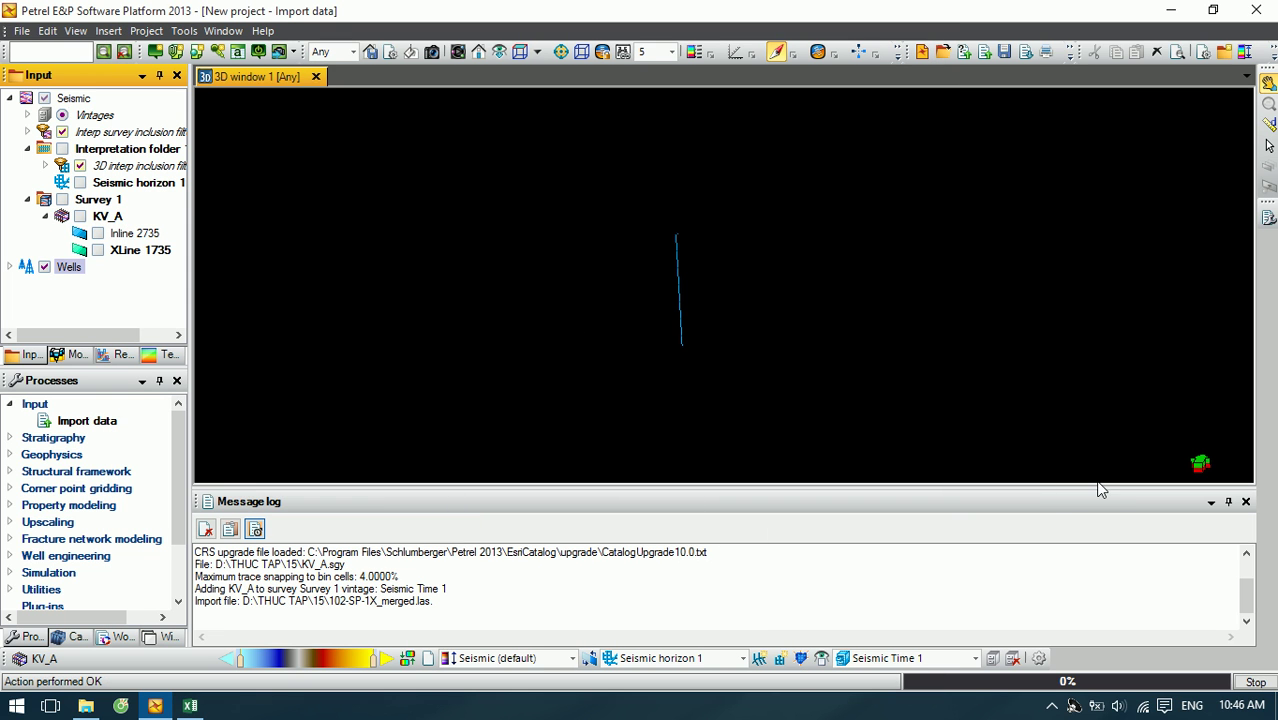
{"action": "left_click", "coordinate": [1246, 501]}
Step: Load Devi_SP-1X.txt for import into the Wells folder as Well path/deviation (ASCII)
{"action": "right_click", "coordinate": [74, 266]}
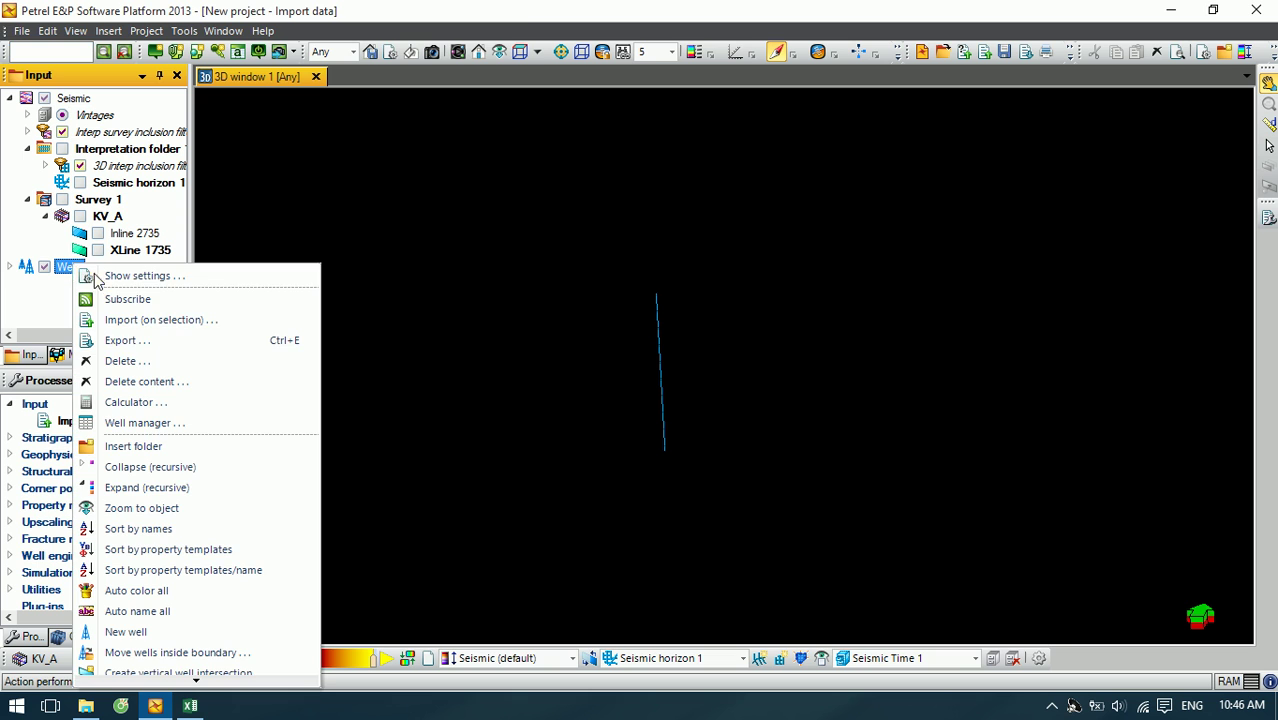
{"action": "left_click", "coordinate": [125, 320]}
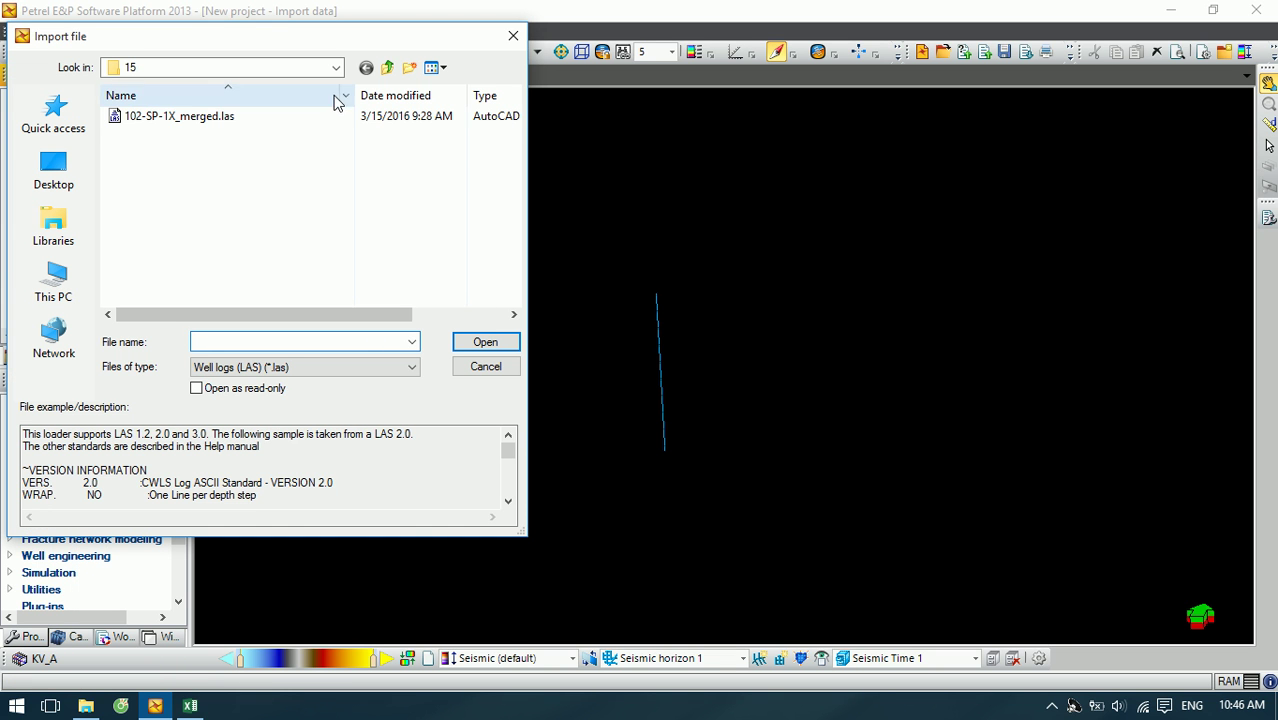
{"action": "left_click", "coordinate": [337, 370]}
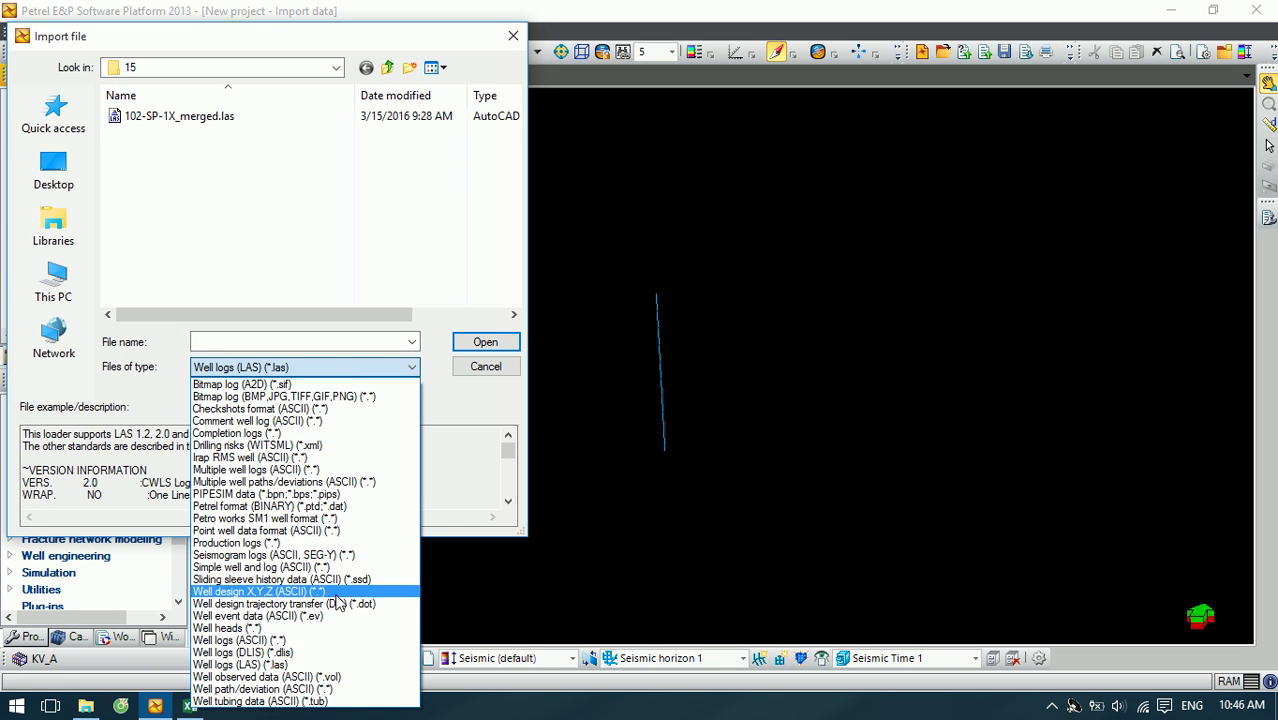
{"action": "left_click", "coordinate": [296, 697]}
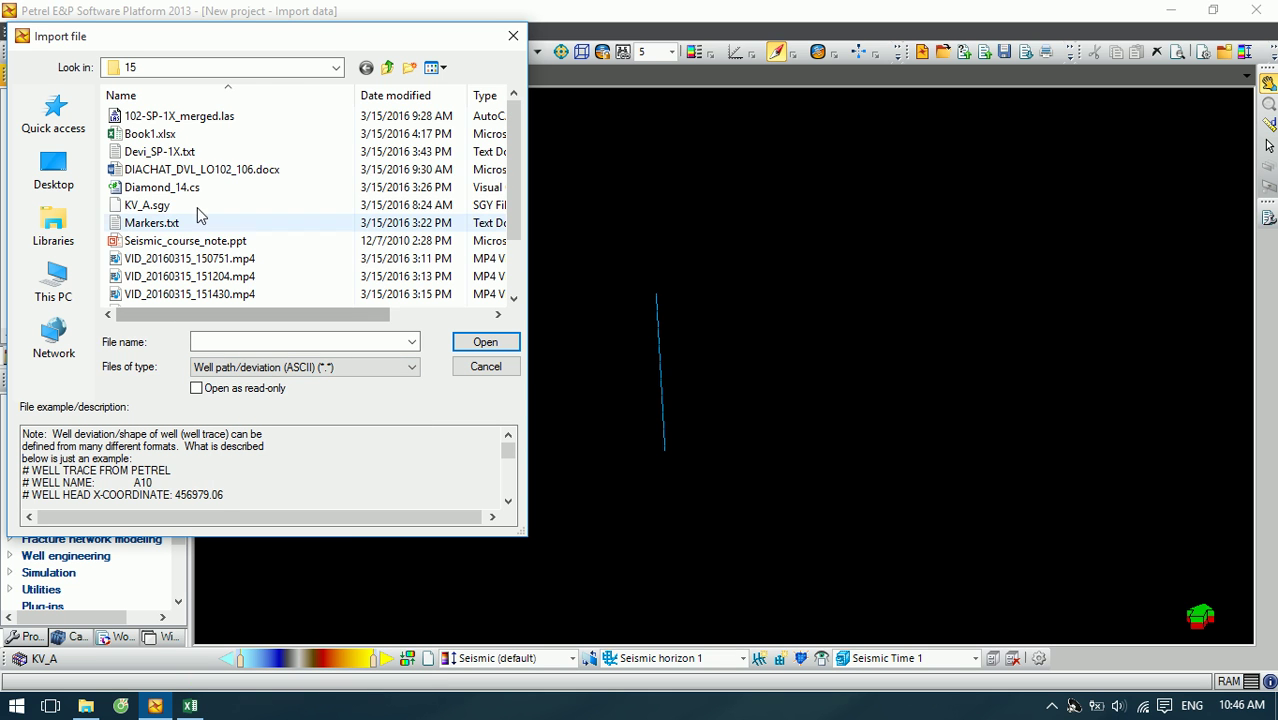
{"action": "left_click", "coordinate": [178, 153]}
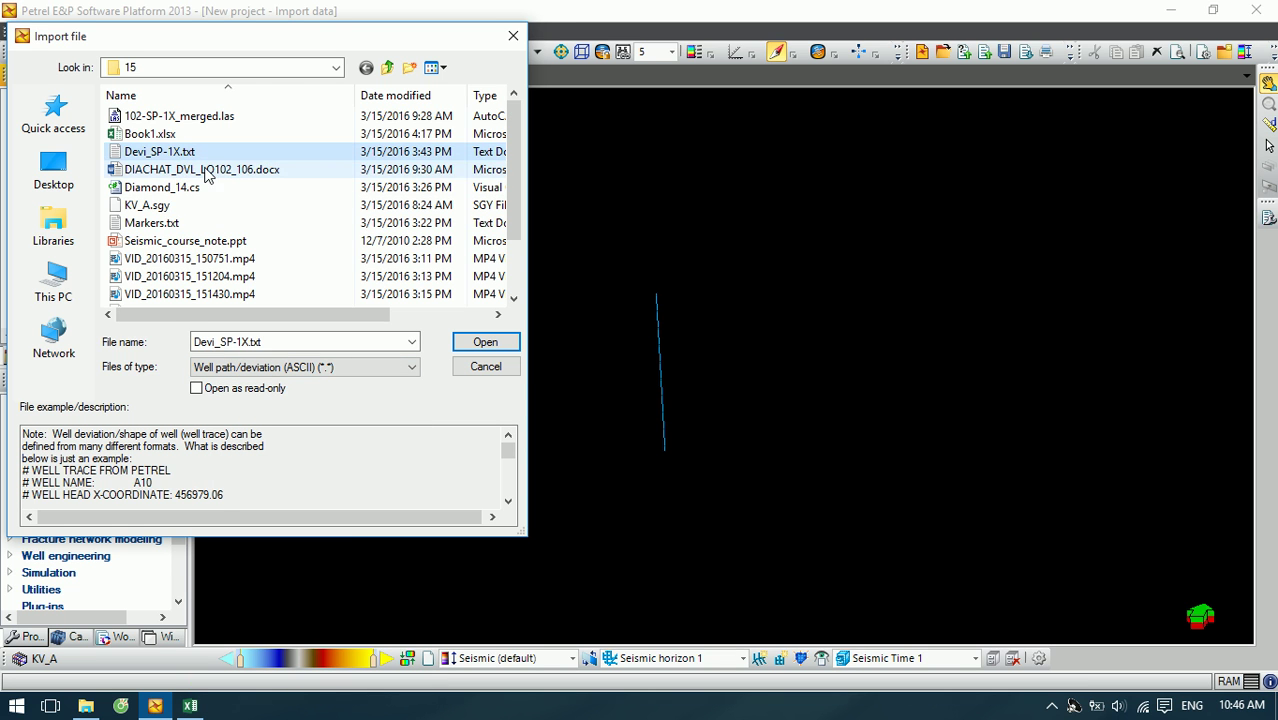
{"action": "left_click", "coordinate": [472, 342]}
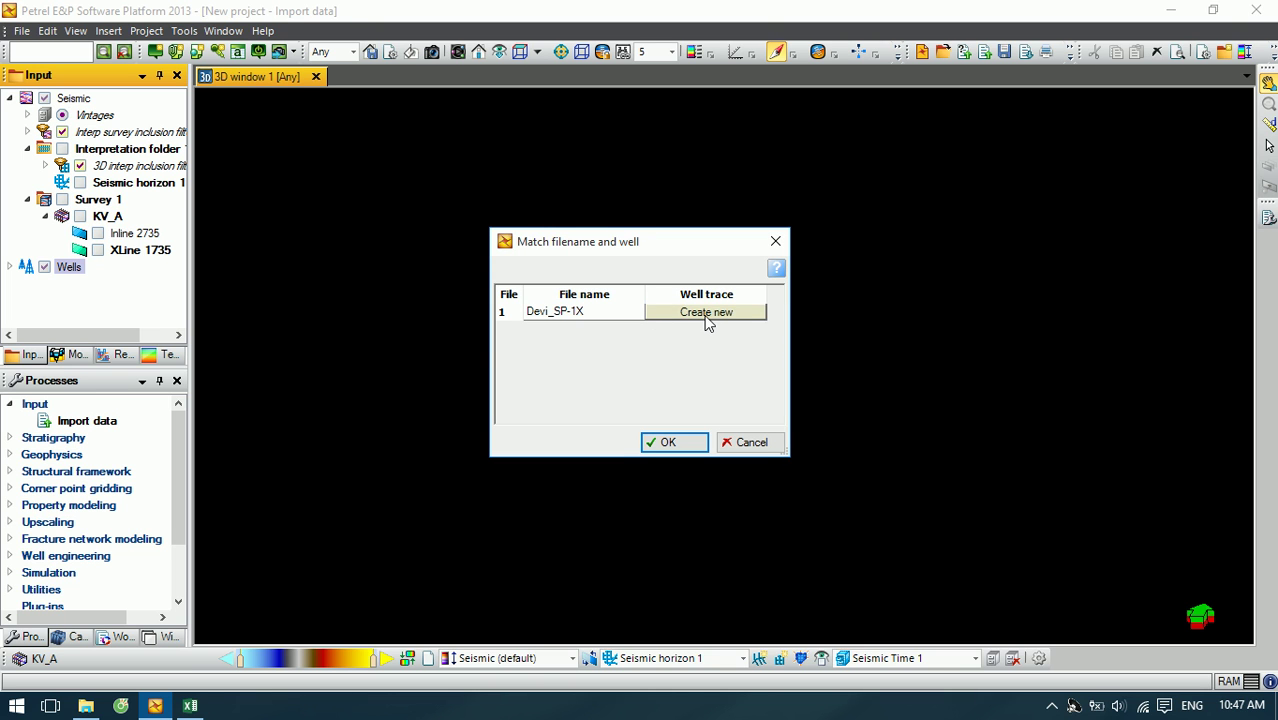
Step: Match the deviation file to well 102-SP-1X and import it with MD, INCL and AZIM from columns 1, 2 and 3
{"action": "left_click", "coordinate": [707, 313]}
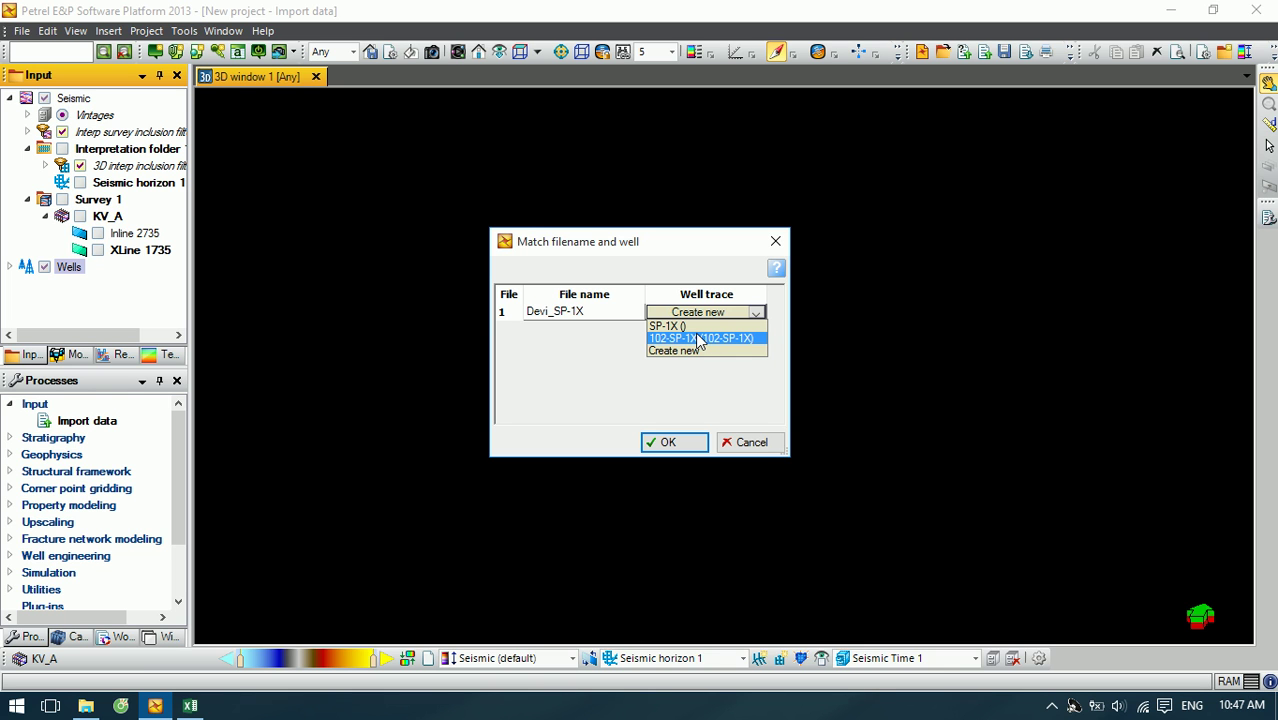
{"action": "left_click", "coordinate": [699, 339]}
{"action": "left_click", "coordinate": [685, 448]}
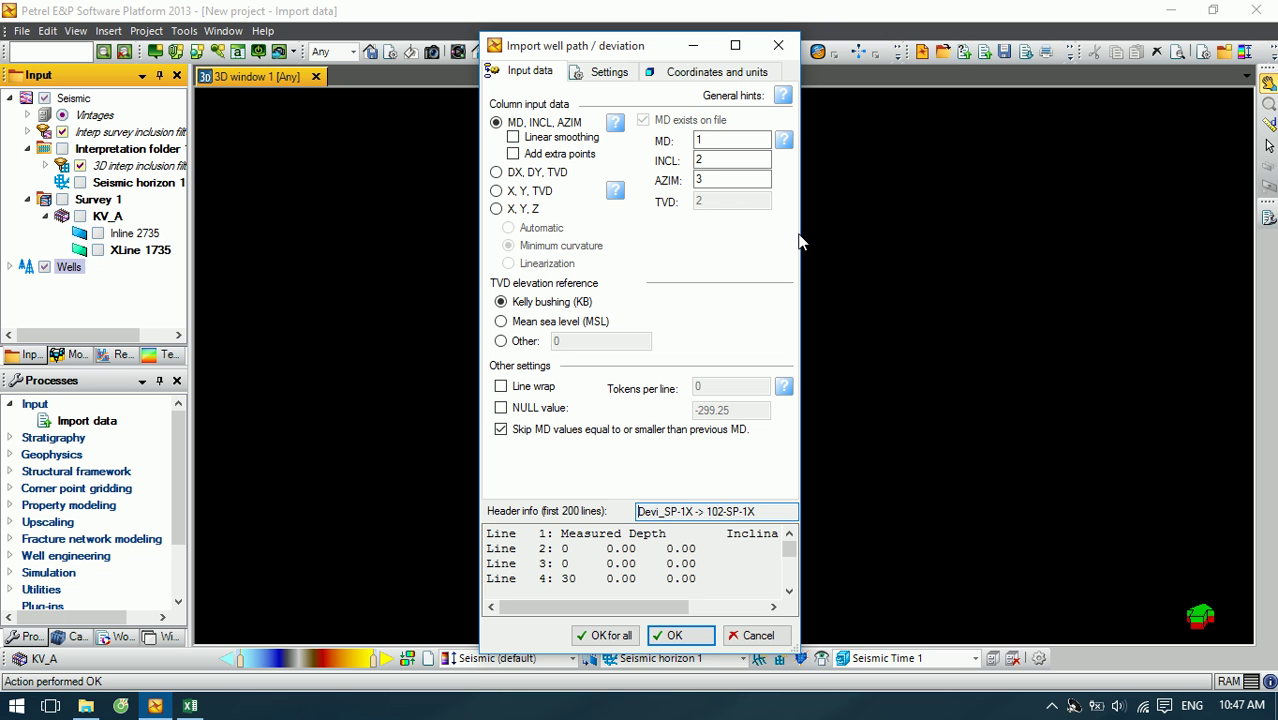
{"action": "left_click_drag", "start_coordinate": [800, 232], "coordinate": [1192, 258]}
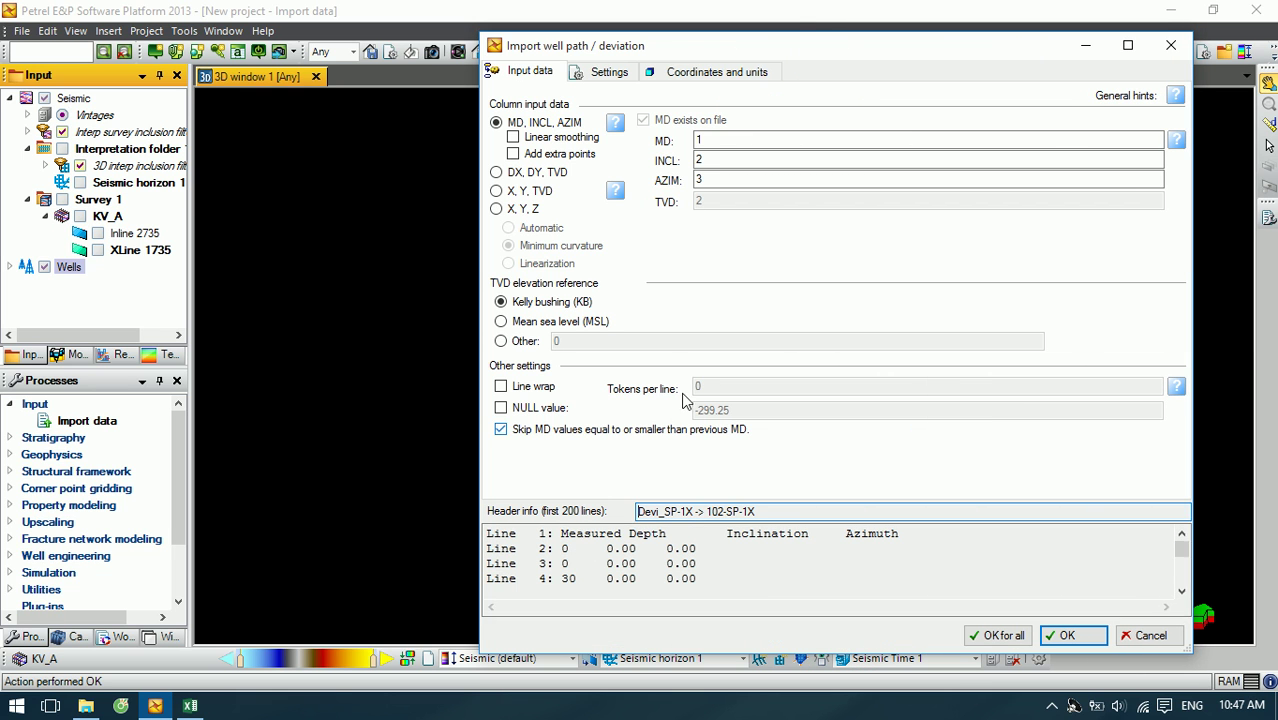
{"action": "left_click", "coordinate": [1066, 635]}
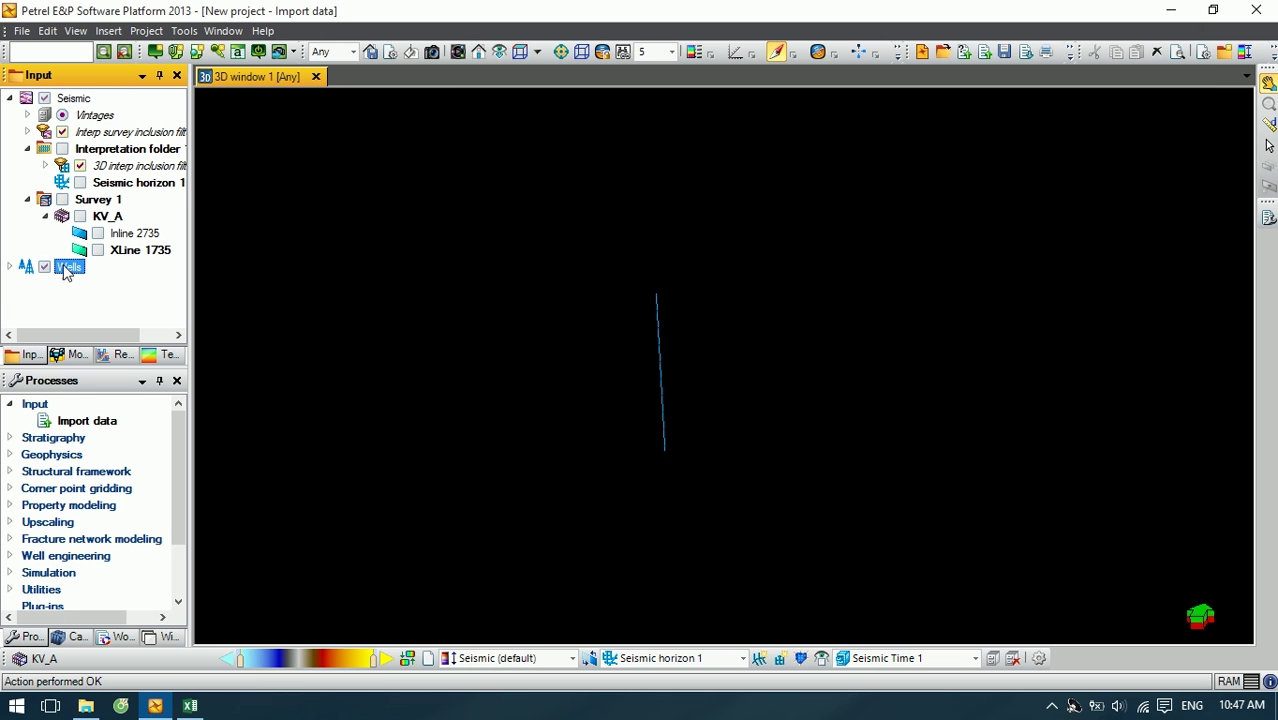
Step: Delete the SP-1X well from the Wells folder
{"action": "left_click", "coordinate": [12, 267]}
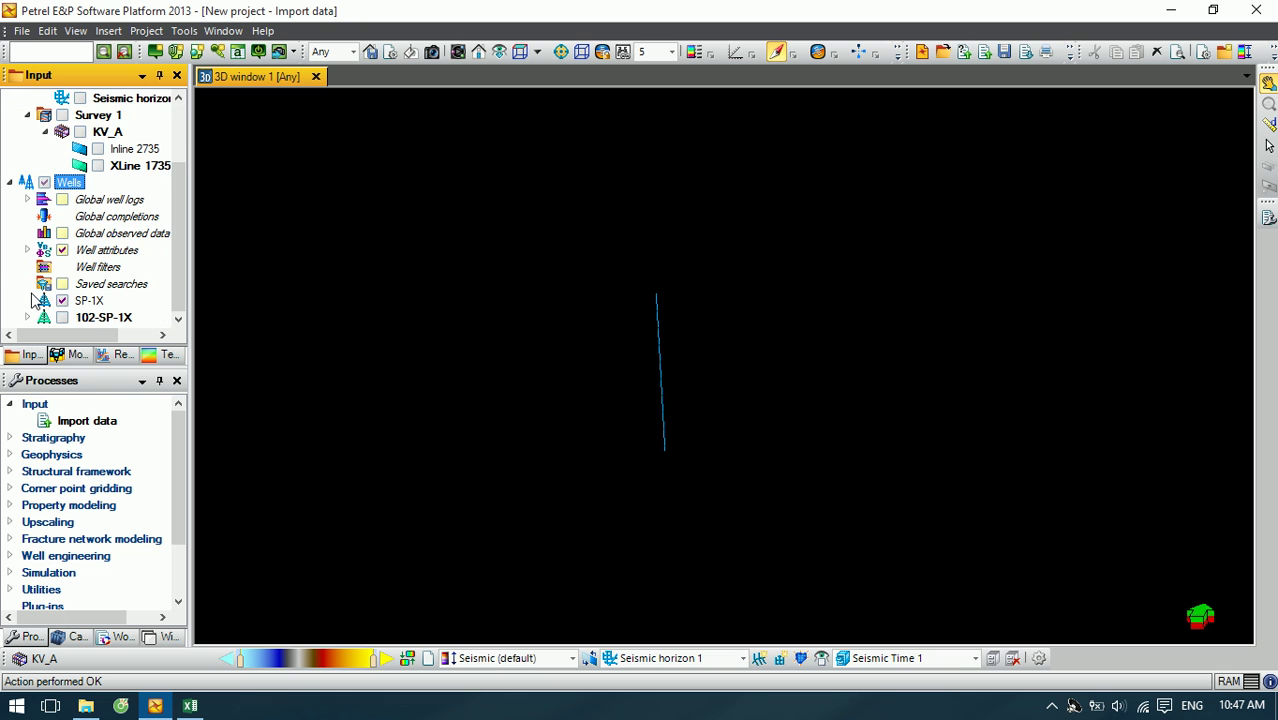
{"action": "left_click", "coordinate": [62, 301]}
{"action": "left_click", "coordinate": [85, 302]}
{"action": "key", "text": "Delete"}
{"action": "key", "text": "Return"}
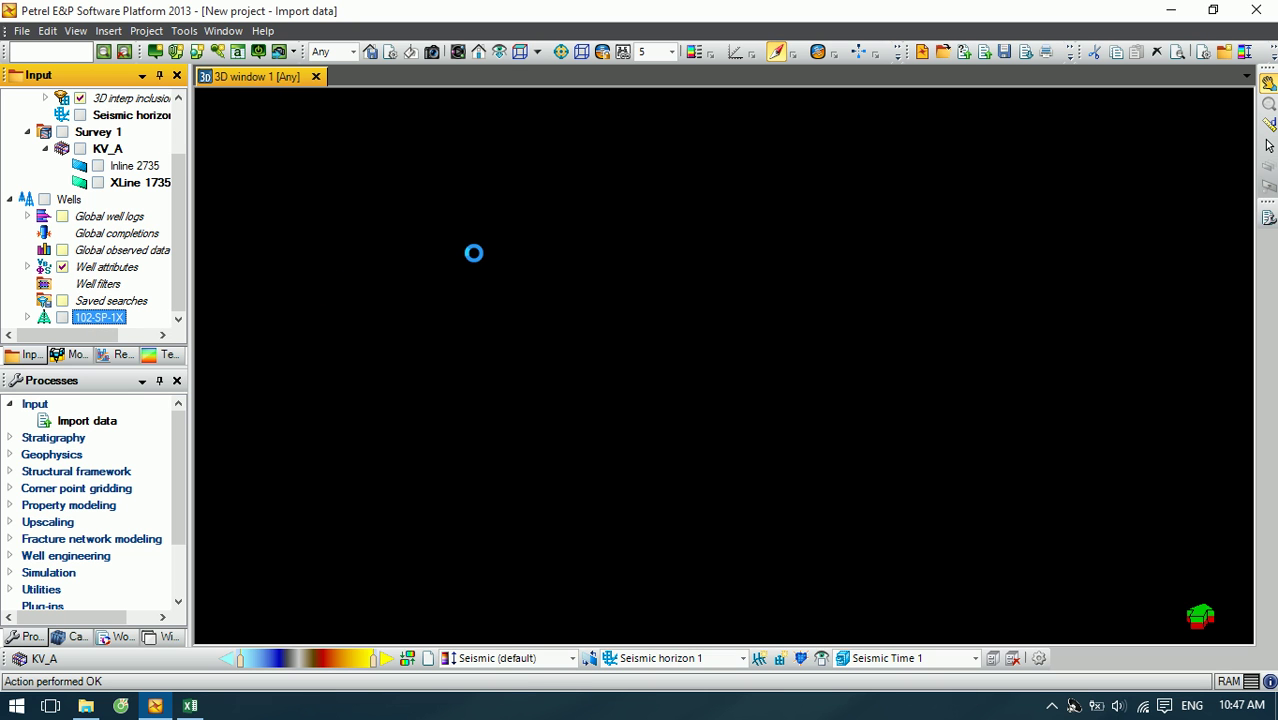
Step: Open the settings of well 102-SP-1X and set Well head Y to 2226441.19 from Book1.xlsx
{"action": "double_click", "coordinate": [99, 317]}
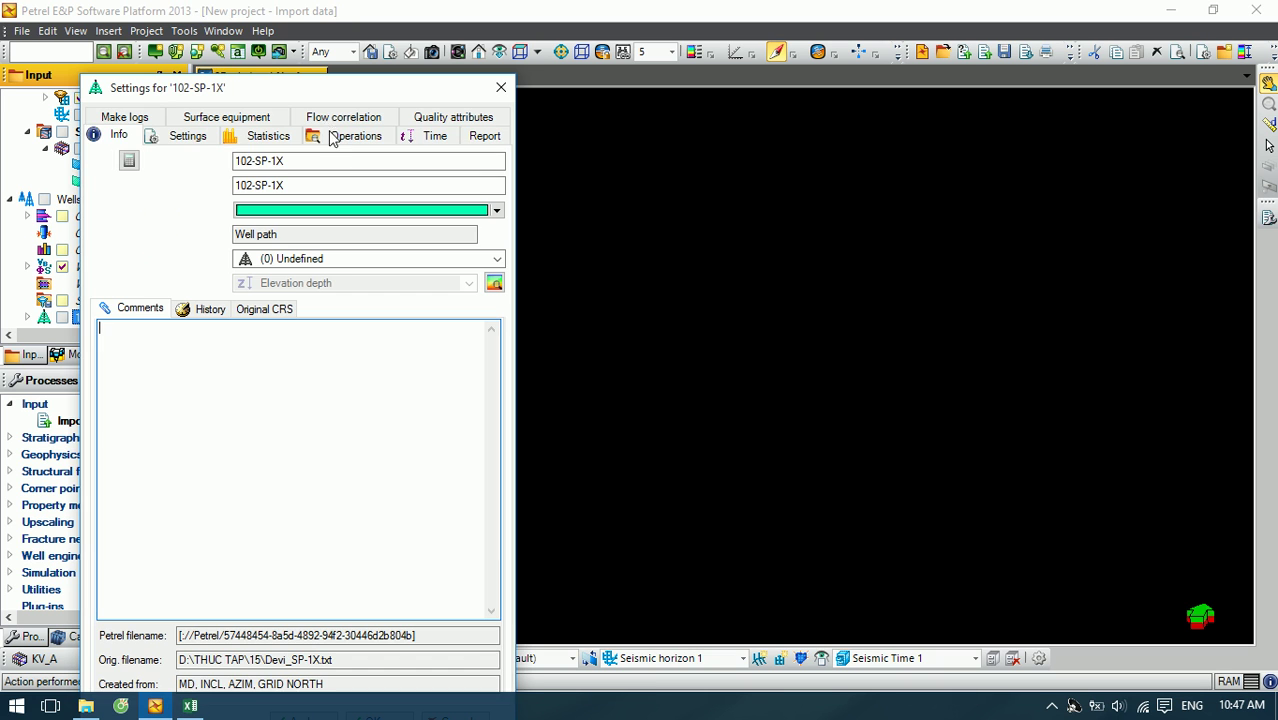
{"action": "left_click", "coordinate": [207, 139]}
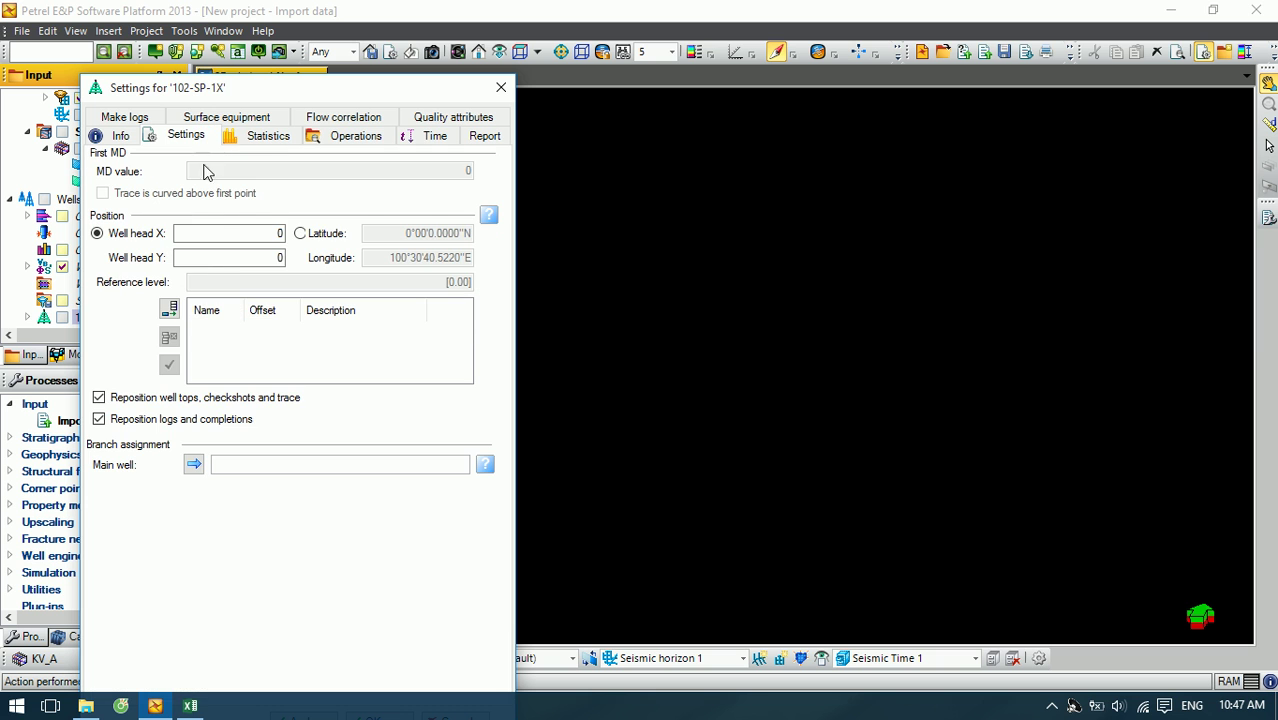
{"action": "left_click", "coordinate": [190, 705]}
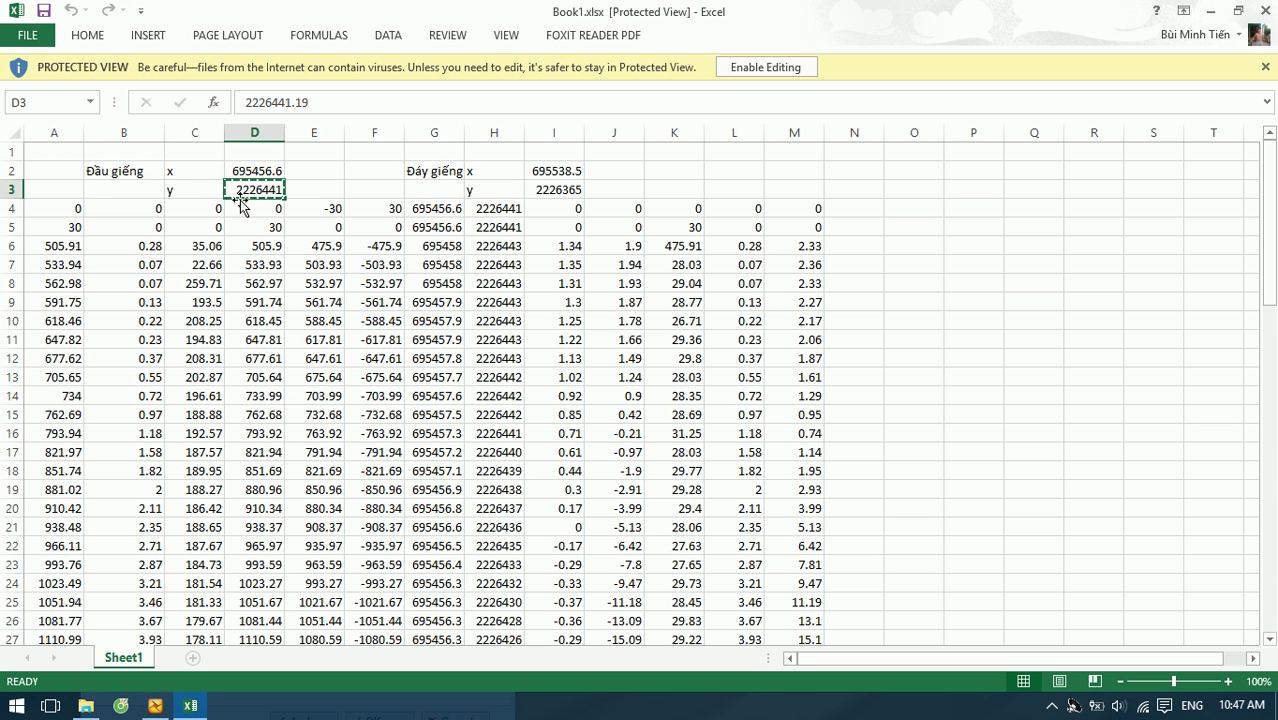
{"action": "left_click", "coordinate": [155, 706]}
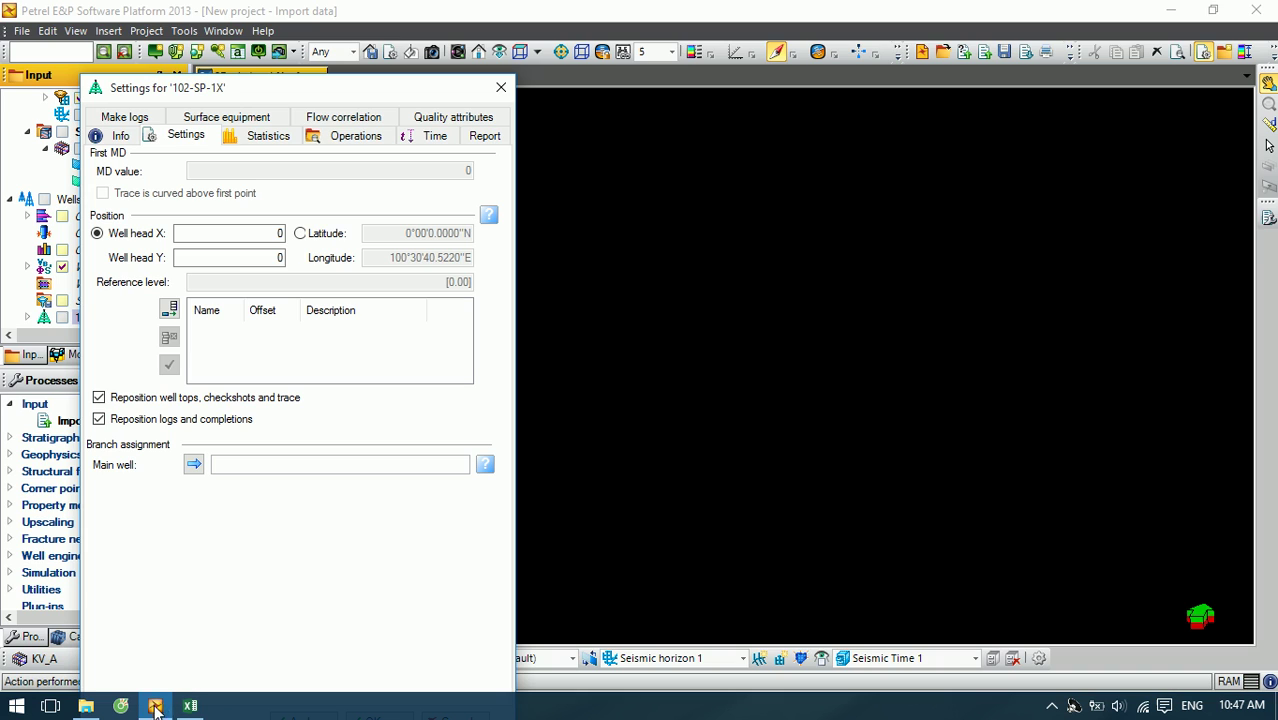
{"action": "double_click", "coordinate": [268, 257]}
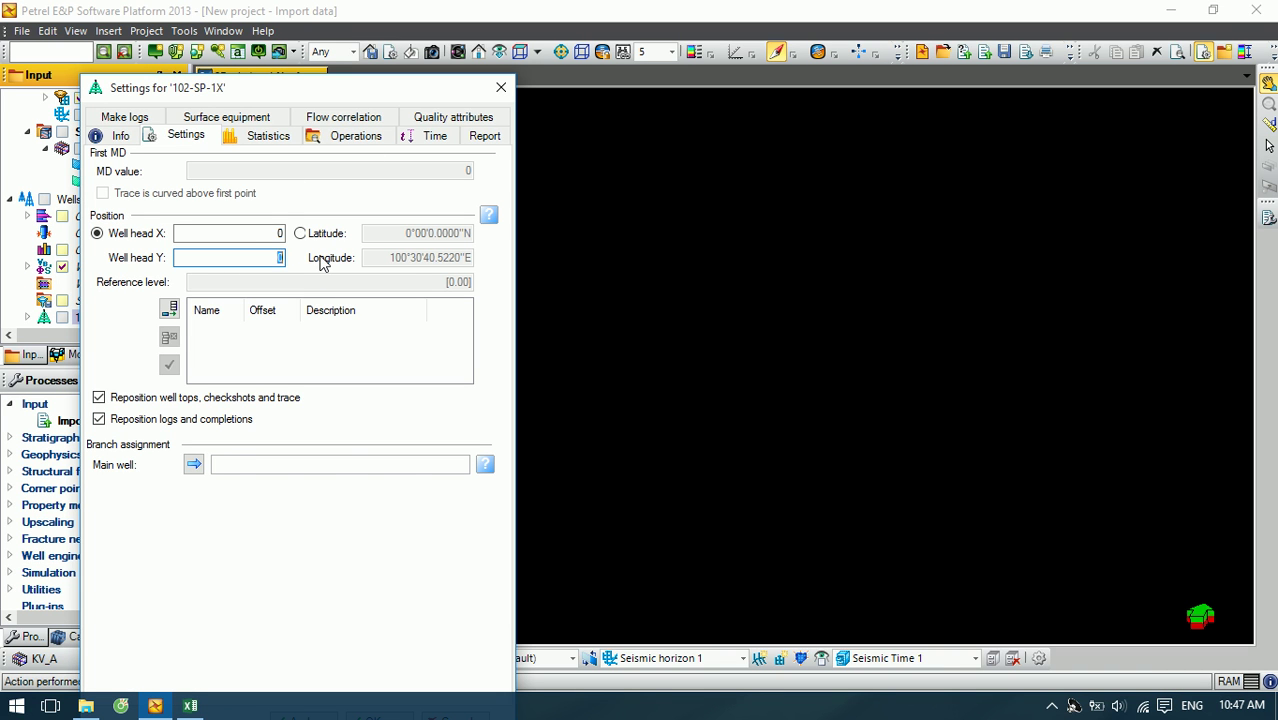
Step: Copy the well head x value from cell D2 of Book1.xlsx in Excel and set Petrel's Well head X to 695456.634
{"action": "left_click", "coordinate": [190, 705]}
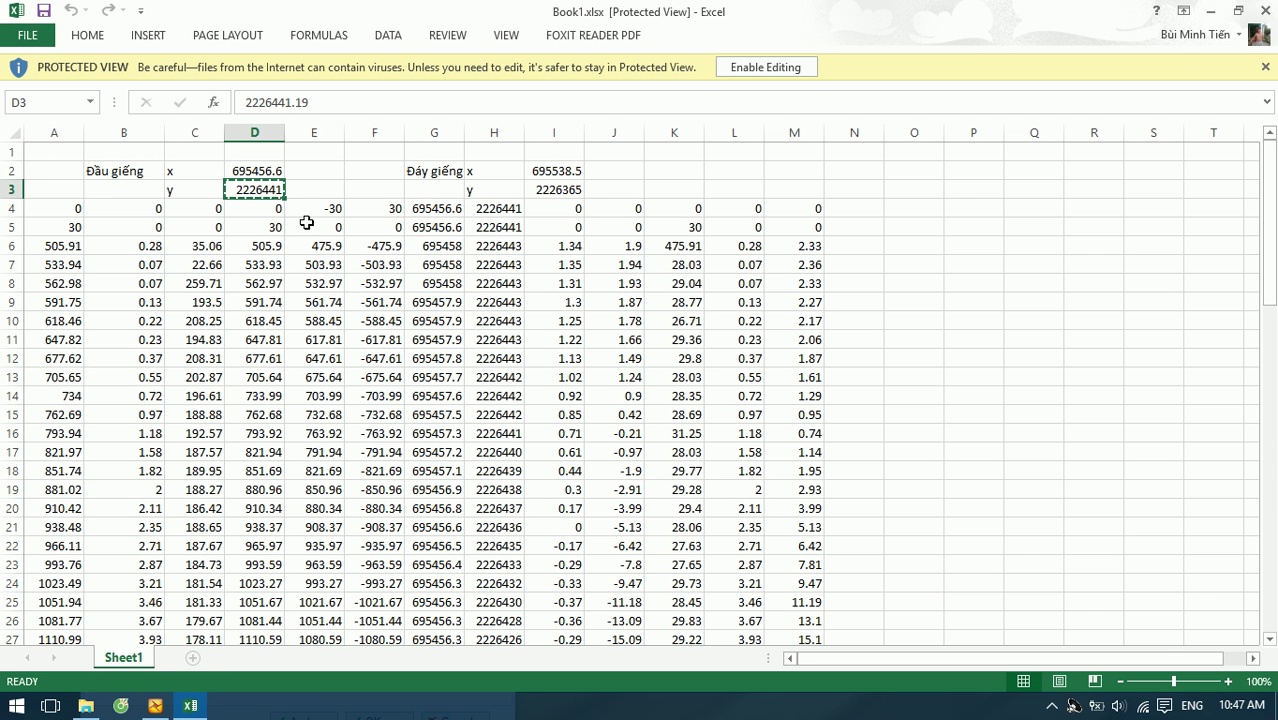
{"action": "left_click", "coordinate": [255, 176]}
{"action": "key", "text": "ctrl+c"}
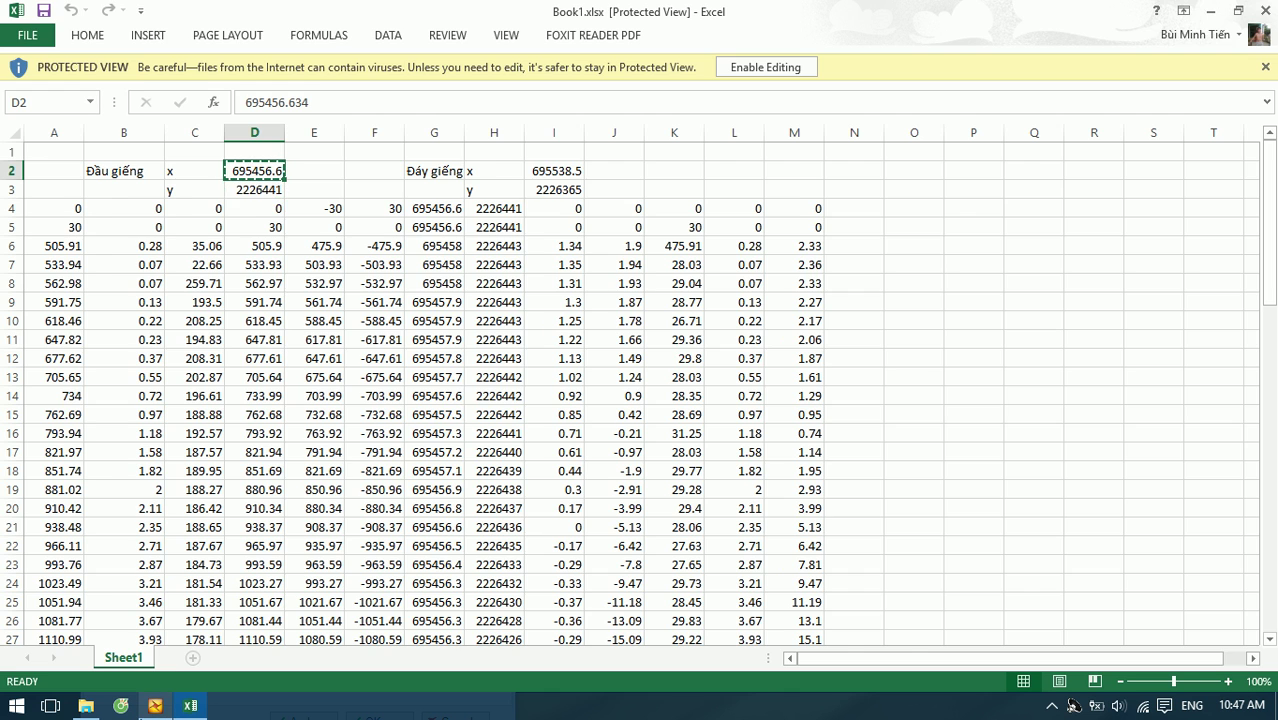
{"action": "left_click", "coordinate": [155, 706]}
{"action": "left_click", "coordinate": [263, 233]}
{"action": "double_click", "coordinate": [263, 233]}
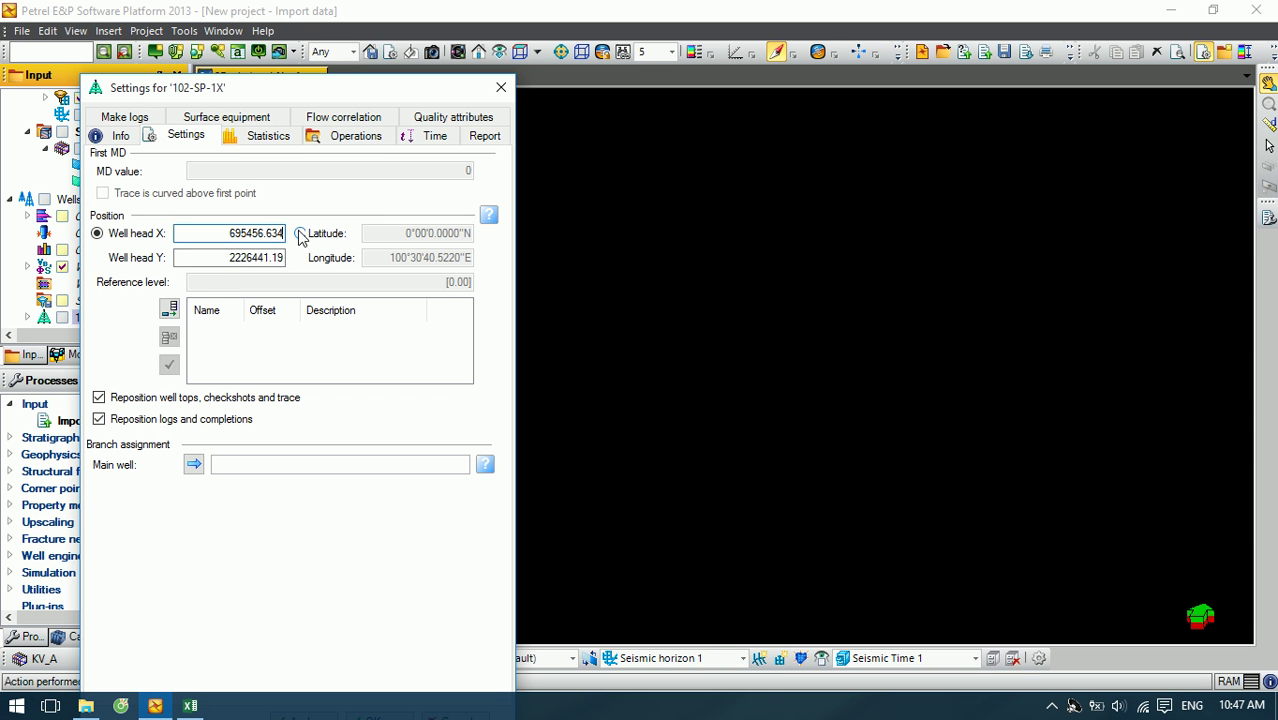
Step: Add a KB (Kelly bushing) reference level with a 30 offset from MSL and accept the well settings
{"action": "left_click", "coordinate": [169, 309]}
{"action": "key", "text": "Tab"}
{"action": "type", "text": "30"}
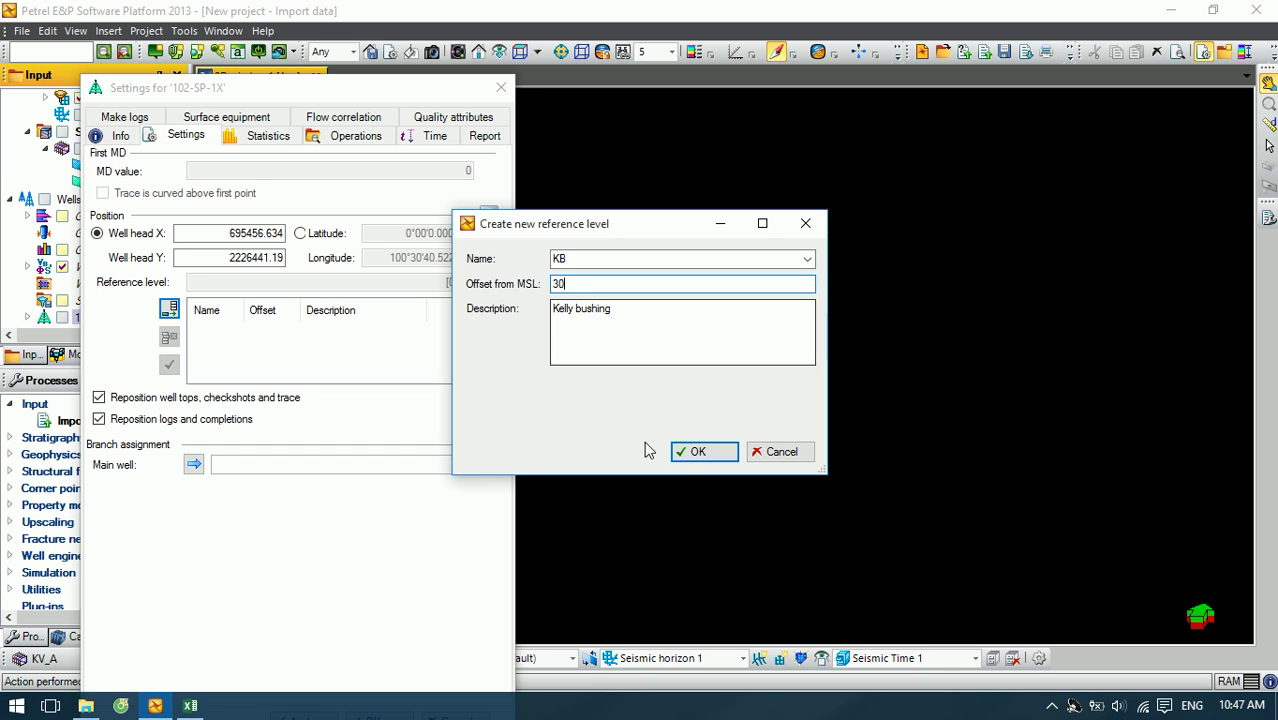
{"action": "left_click", "coordinate": [688, 452]}
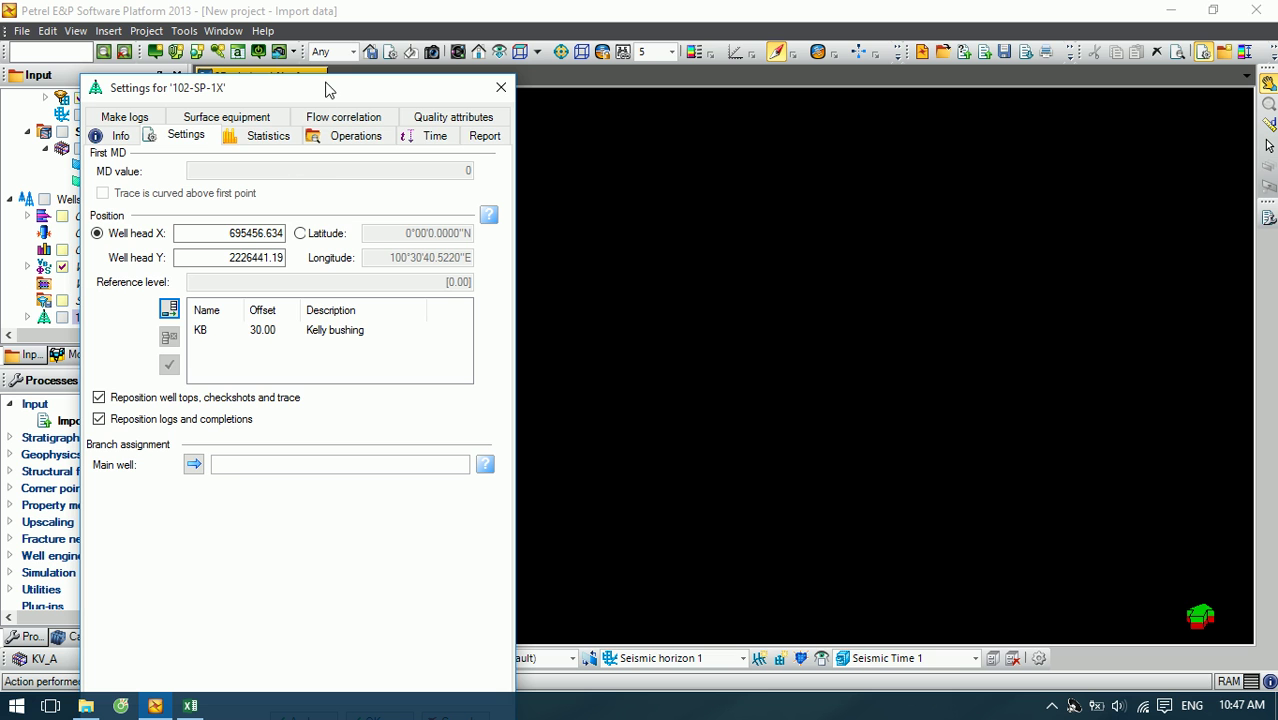
{"action": "left_click_drag", "start_coordinate": [325, 80], "coordinate": [348, 14]}
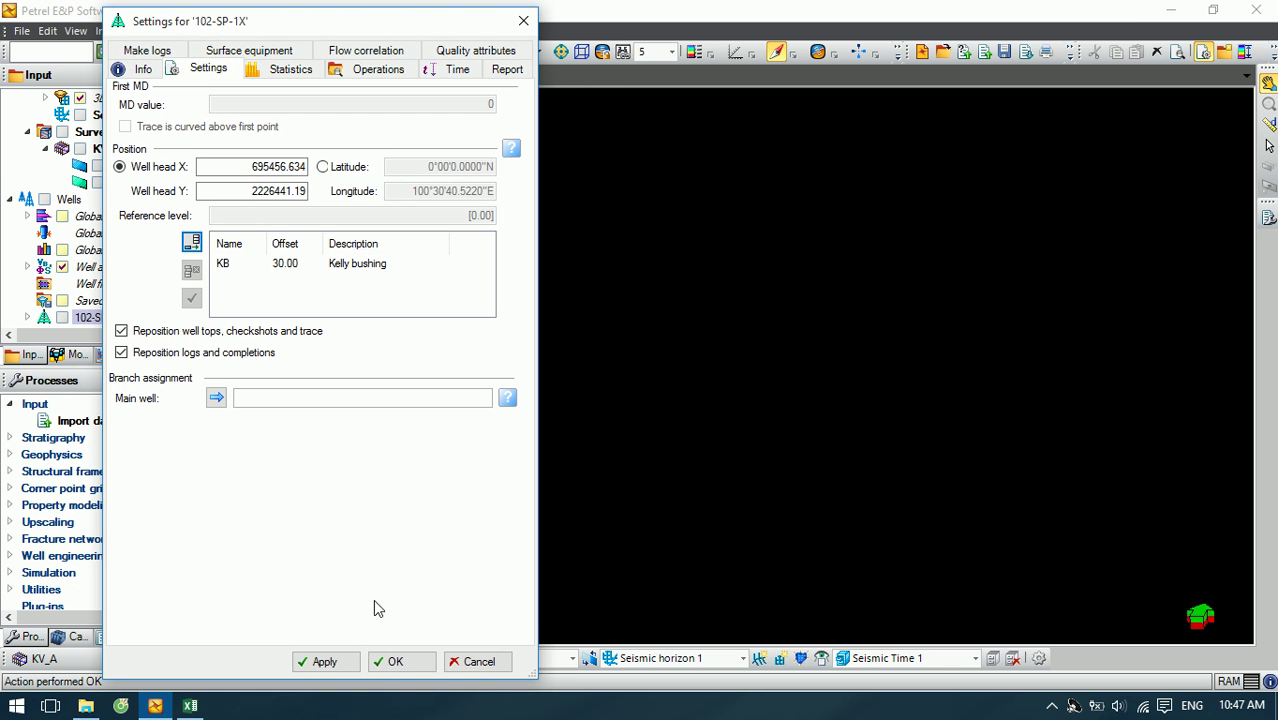
{"action": "left_click", "coordinate": [396, 662]}
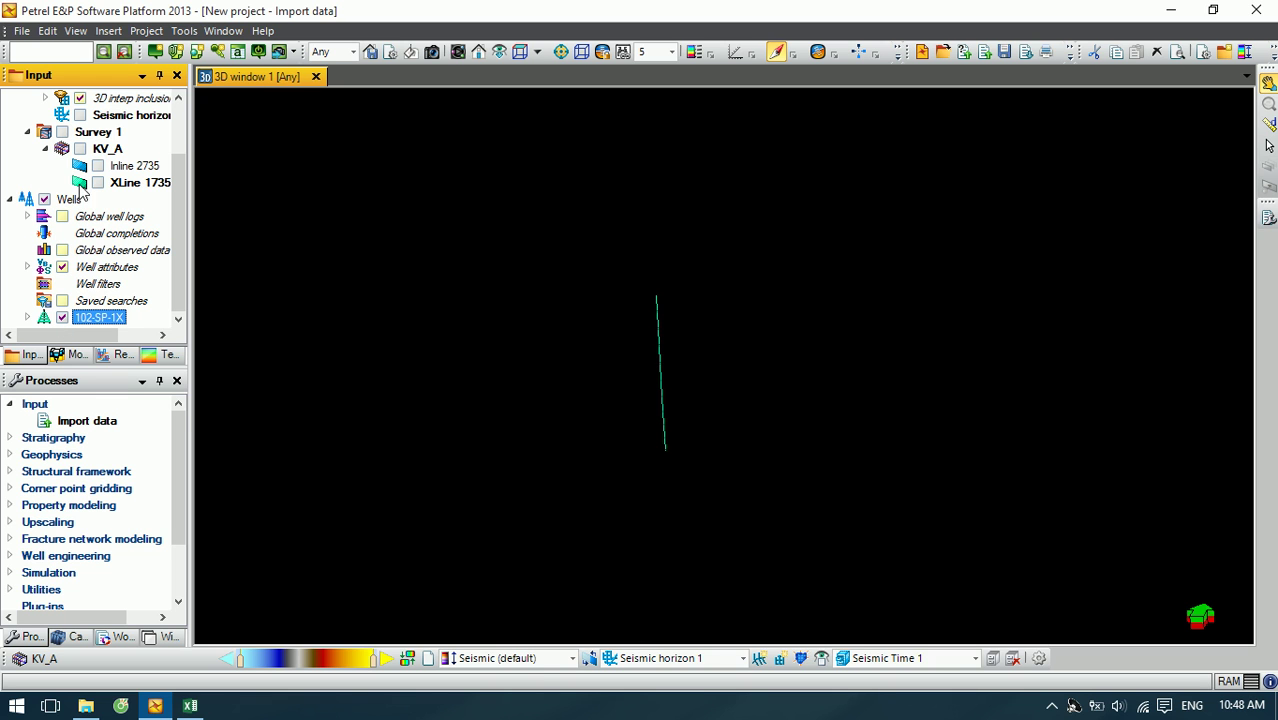
Step: Enlarge the Input tree and examine the path of well 102-SP-1X in the 3D window
{"action": "left_click", "coordinate": [62, 132]}
{"action": "left_click", "coordinate": [62, 132]}
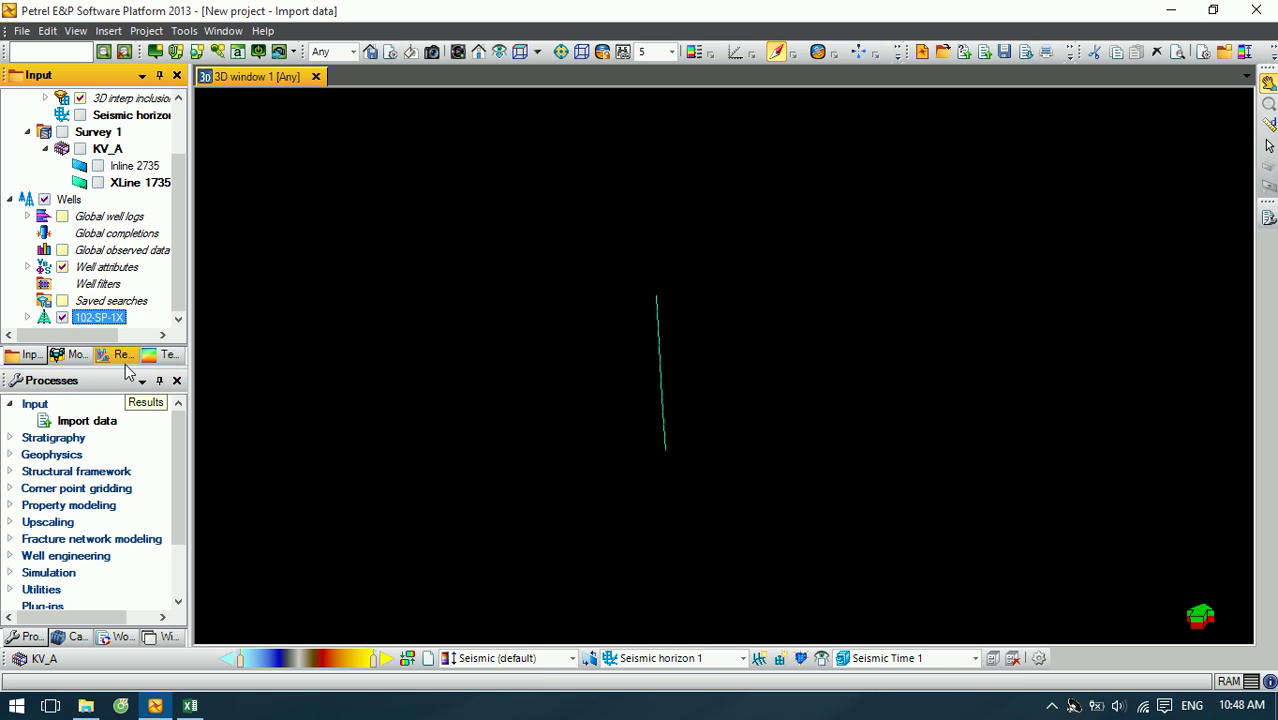
{"action": "left_click_drag", "start_coordinate": [113, 367], "coordinate": [113, 460]}
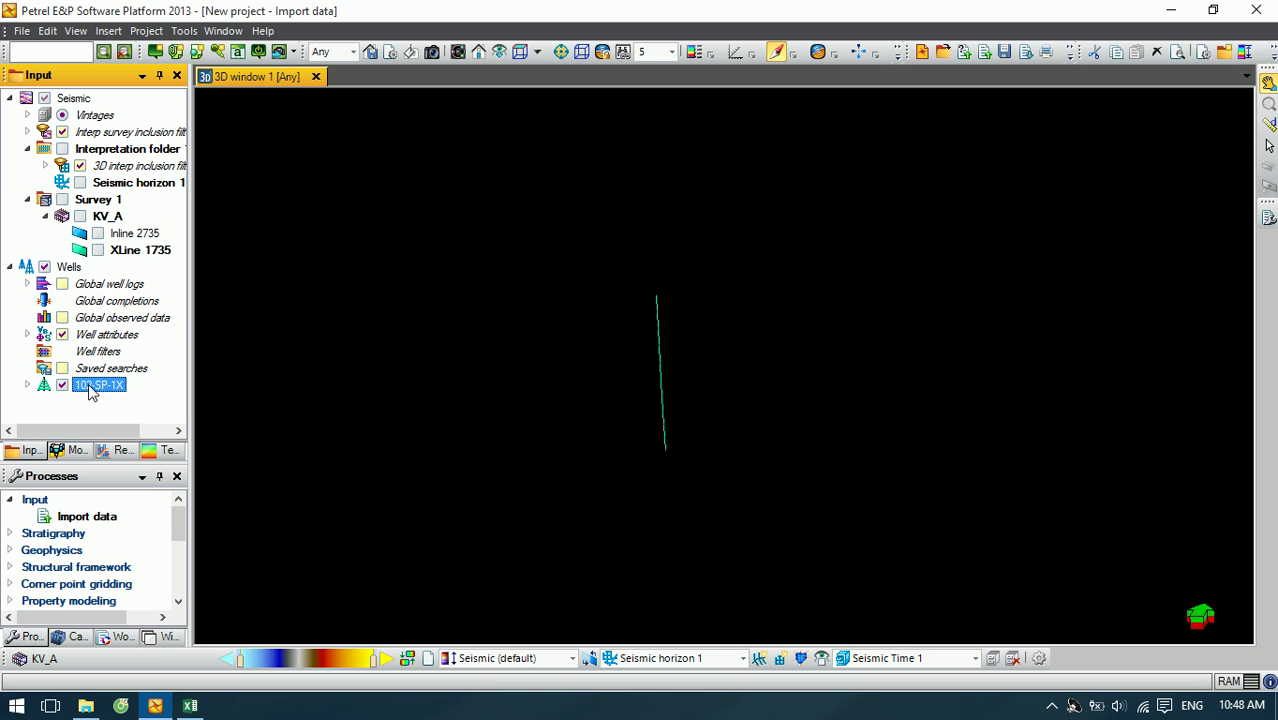
{"action": "right_click", "coordinate": [90, 390]}
{"action": "left_click", "coordinate": [630, 388]}
{"action": "left_click_drag", "start_coordinate": [630, 388], "coordinate": [696, 390]}
{"action": "left_click_drag", "start_coordinate": [732, 463], "coordinate": [718, 441]}
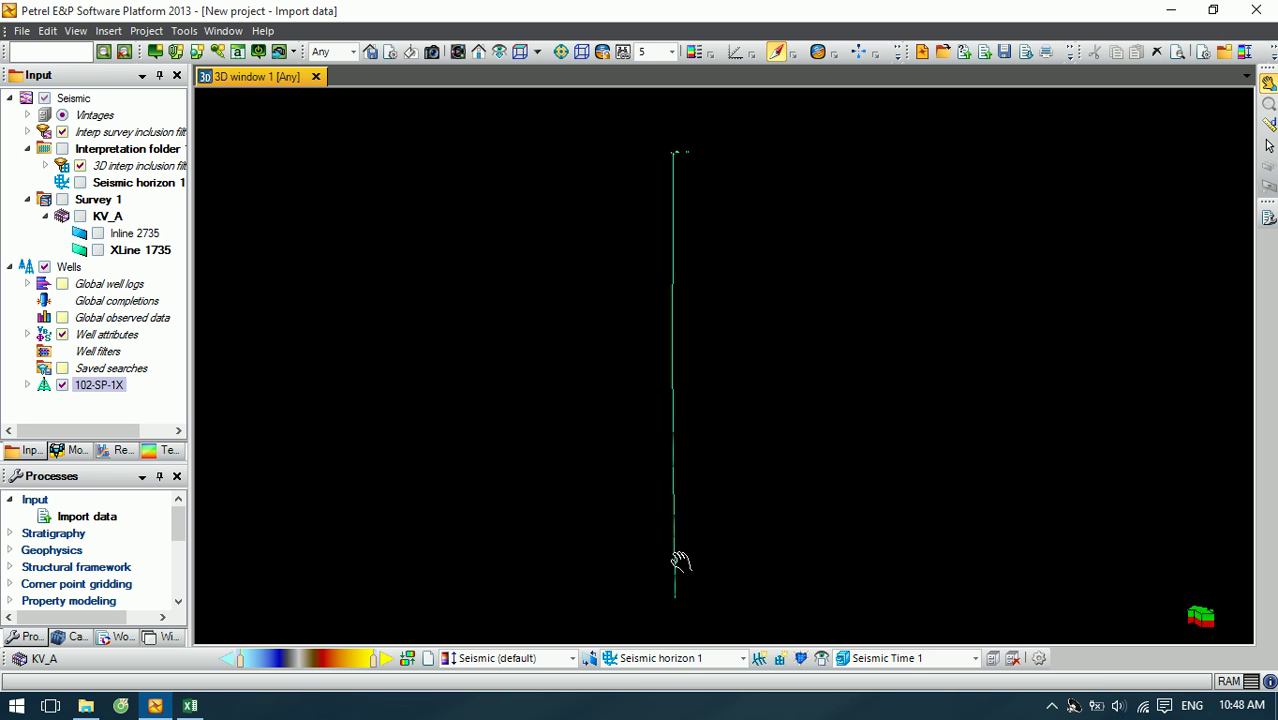
{"action": "right_click", "coordinate": [115, 393]}
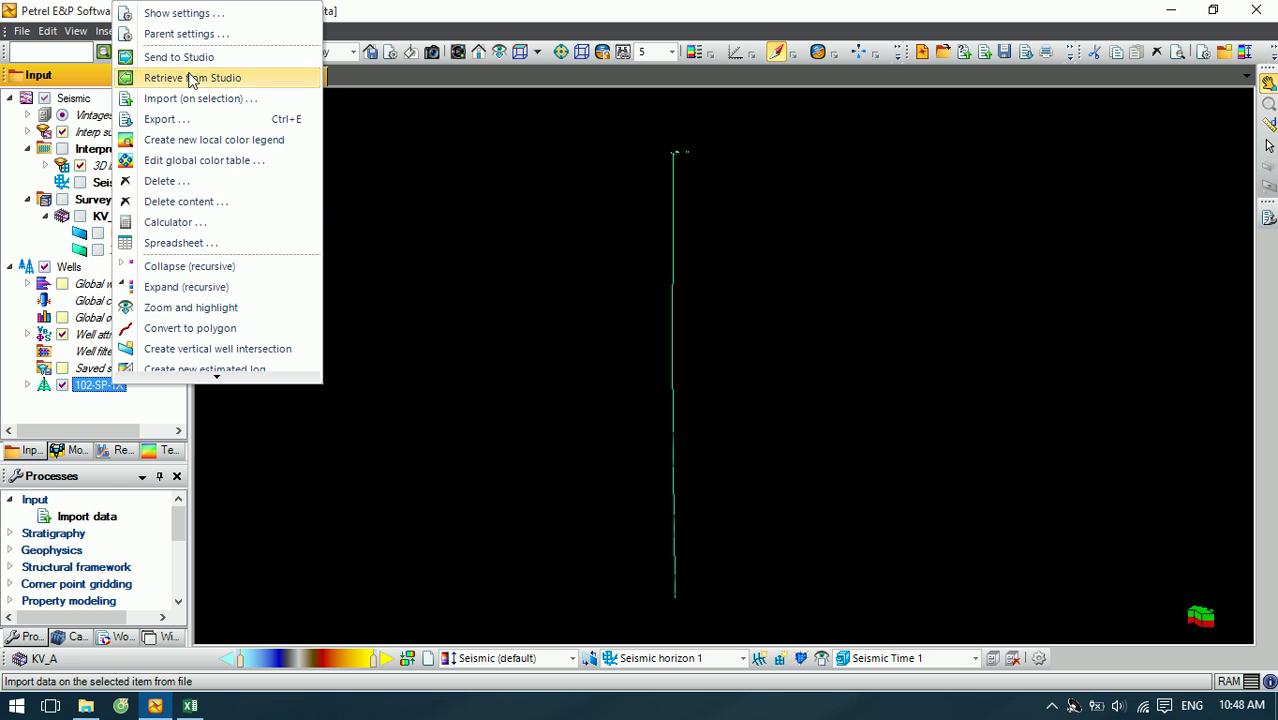
{"action": "left_click", "coordinate": [194, 99]}
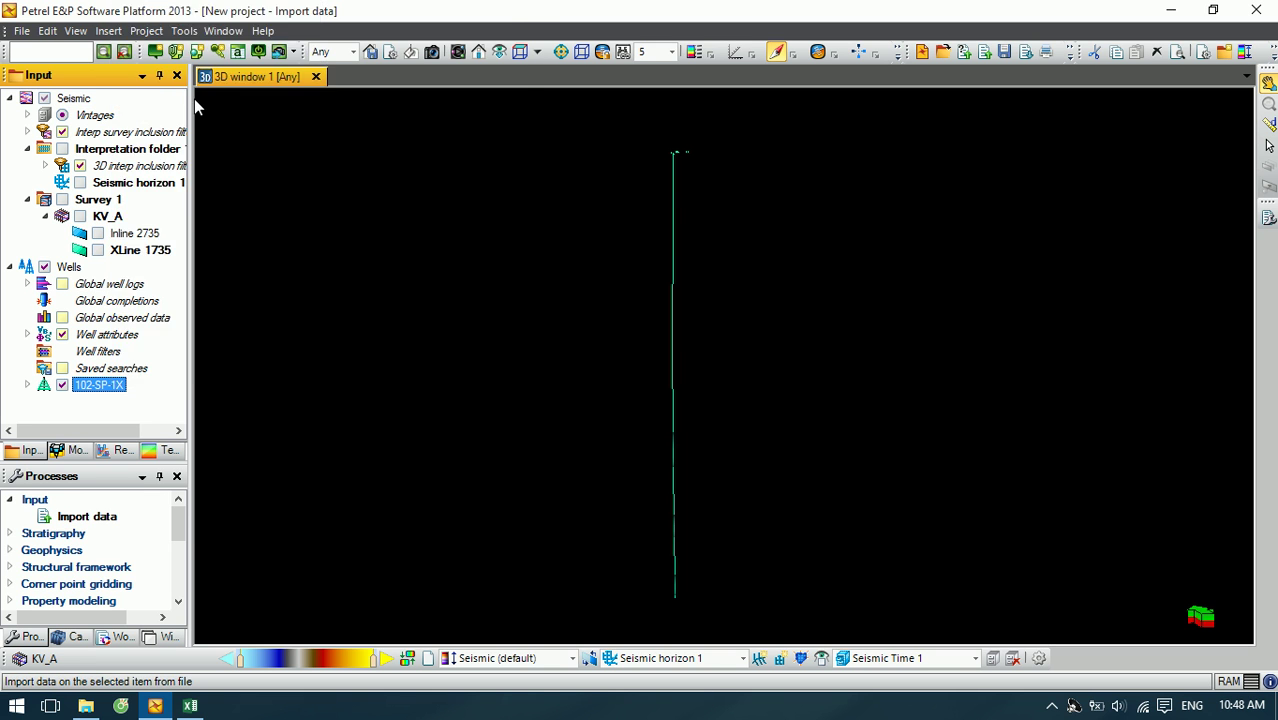
{"action": "left_click", "coordinate": [313, 368]}
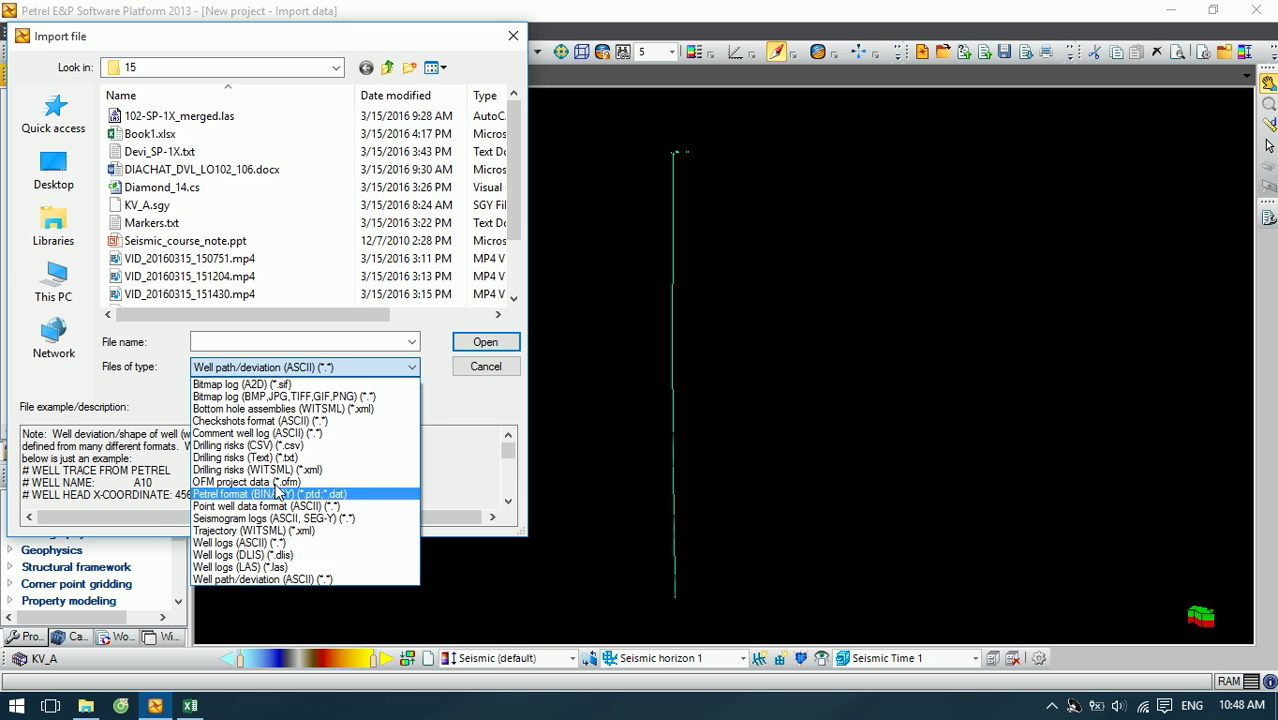
{"action": "left_click", "coordinate": [483, 370]}
{"action": "left_click", "coordinate": [485, 366]}
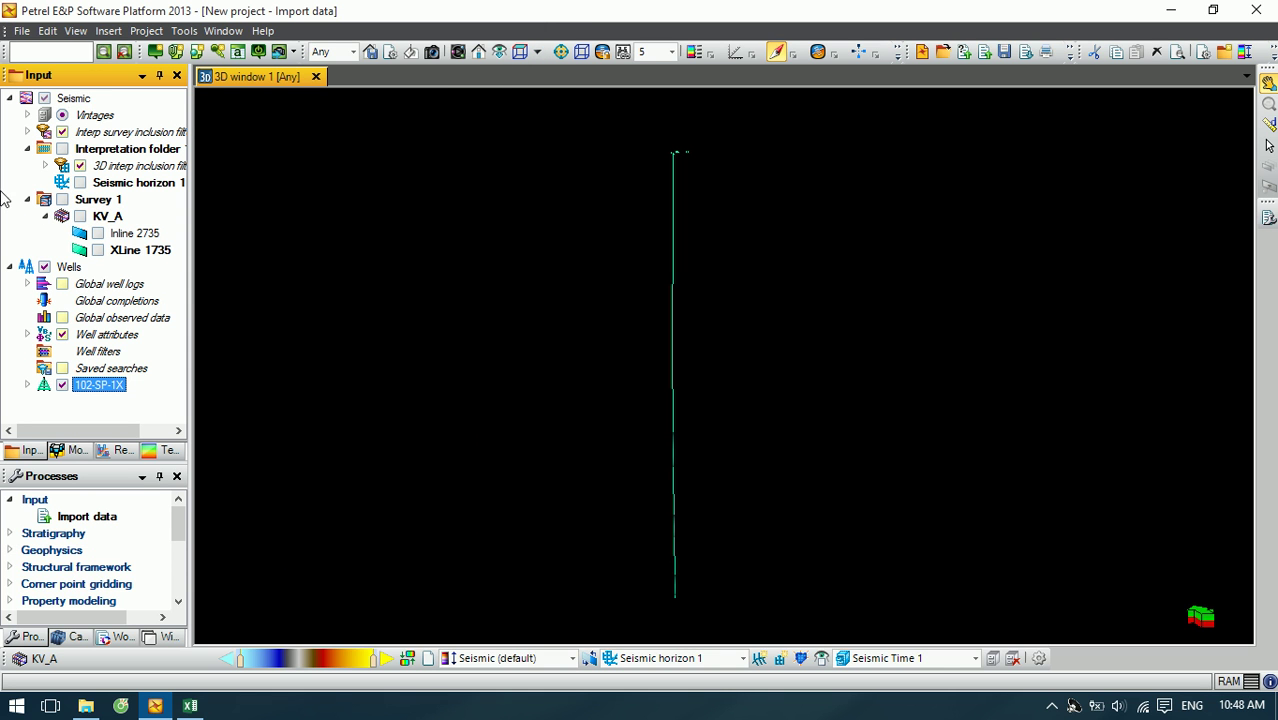
Step: Insert a new well tops folder and load Markers.txt for import into it as Petrel well tops (ASCII)
{"action": "left_click", "coordinate": [108, 31]}
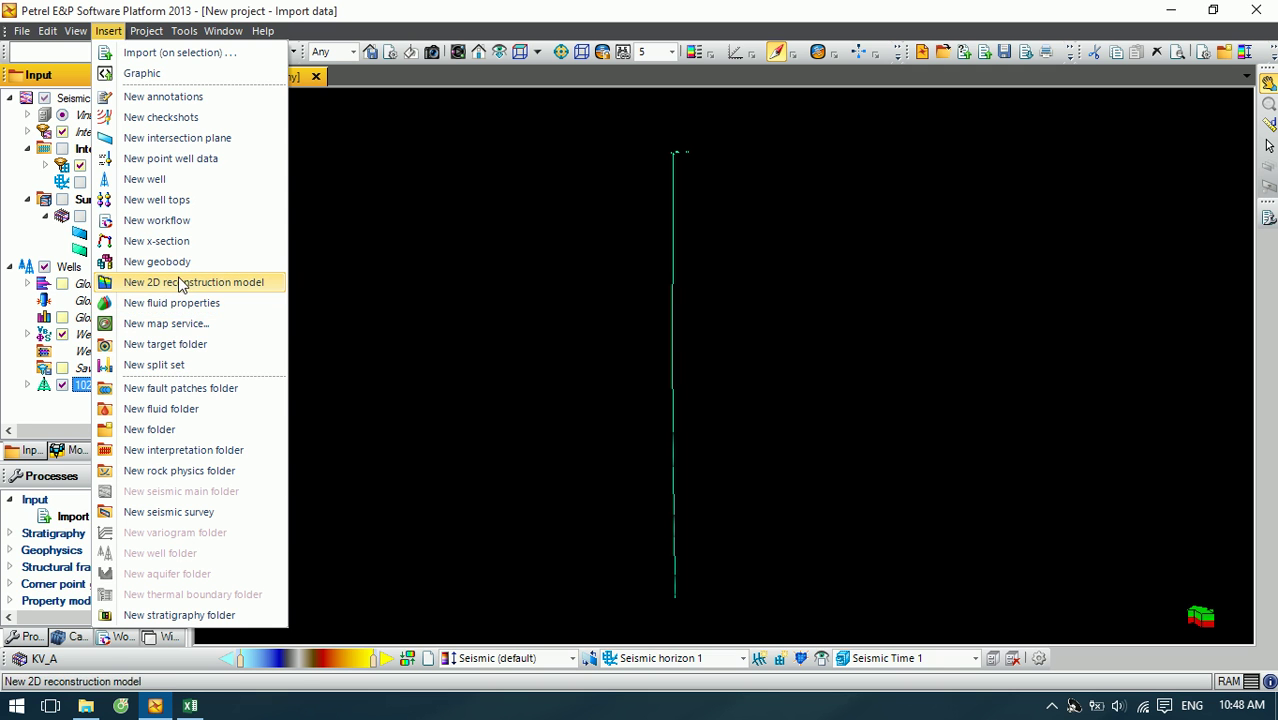
{"action": "left_click", "coordinate": [178, 200]}
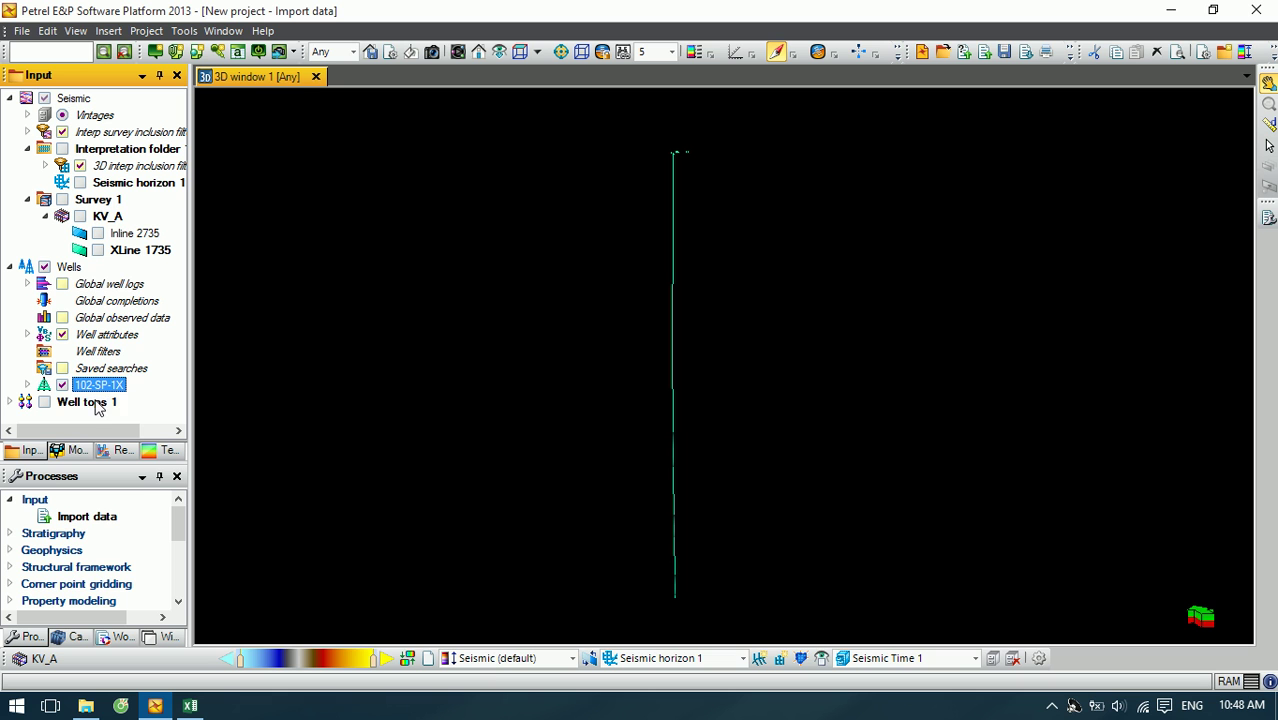
{"action": "left_click", "coordinate": [98, 404]}
{"action": "right_click", "coordinate": [97, 404]}
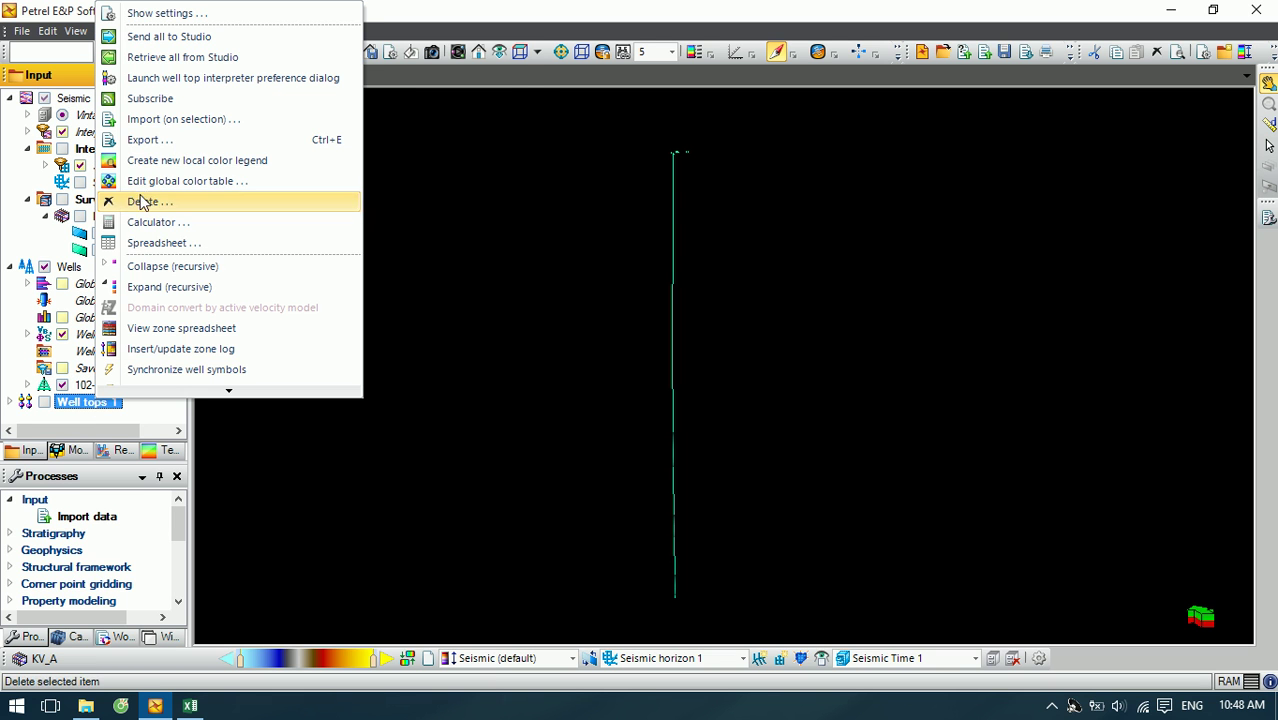
{"action": "left_click", "coordinate": [161, 116]}
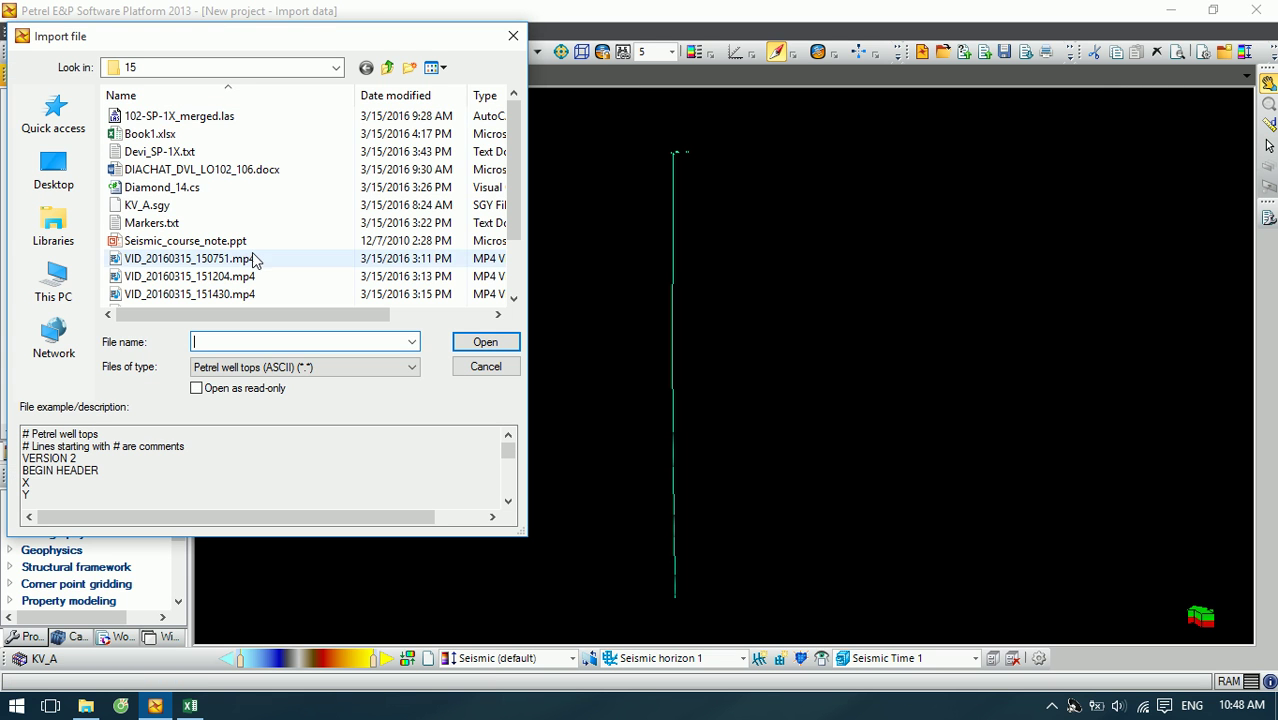
{"action": "left_click", "coordinate": [255, 367]}
{"action": "left_click", "coordinate": [260, 379]}
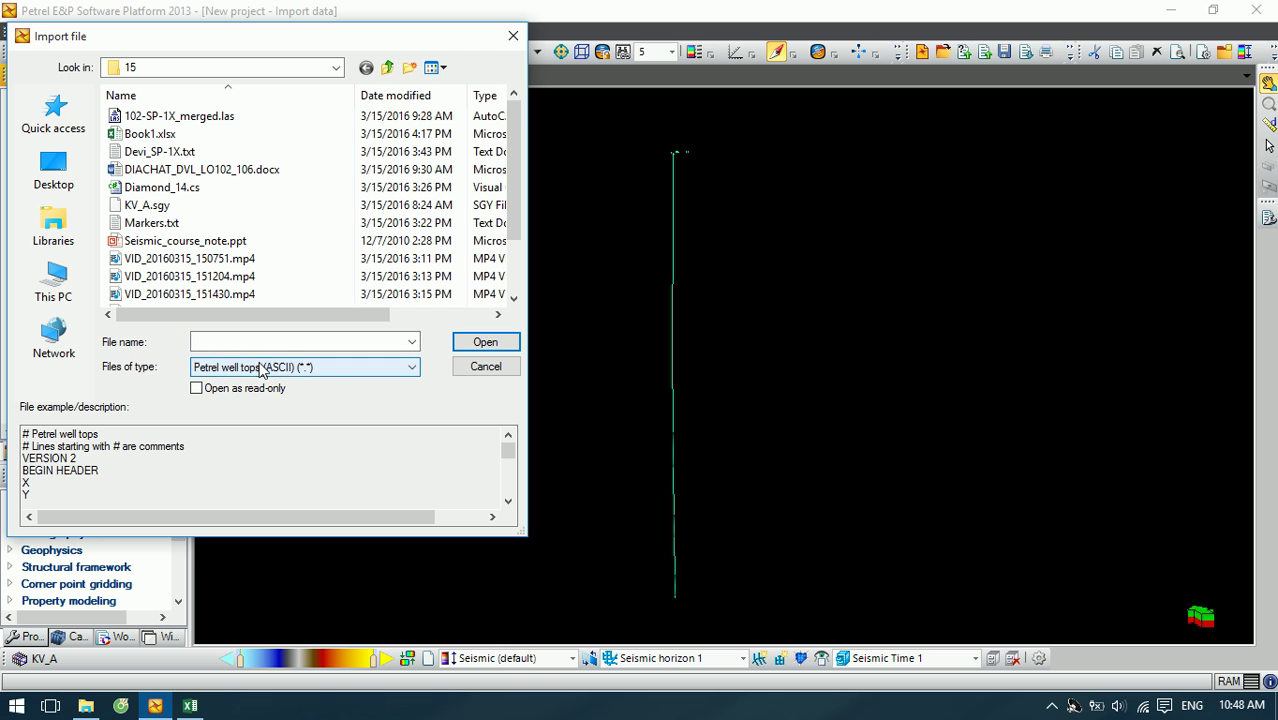
{"action": "left_click", "coordinate": [151, 223]}
{"action": "left_click", "coordinate": [485, 343]}
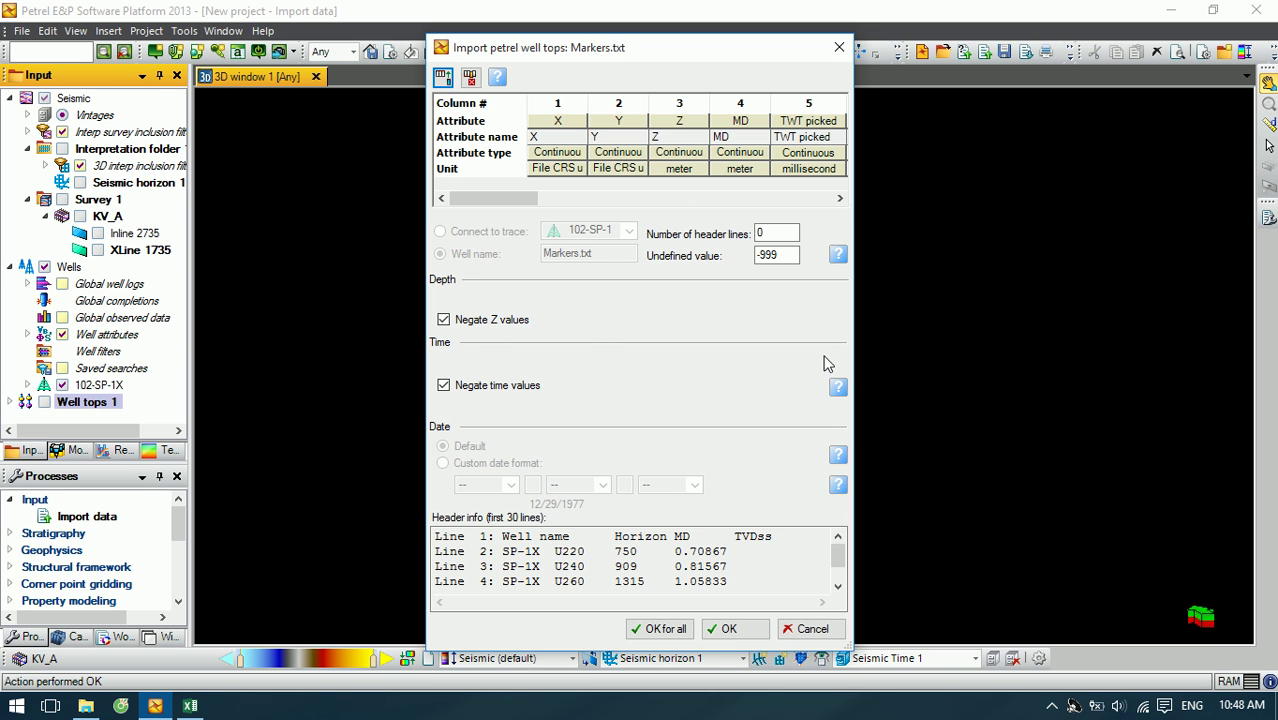
Step: Widen the well tops import dialog and replace all its default columns with three new ones
{"action": "left_click_drag", "start_coordinate": [854, 355], "coordinate": [1228, 380]}
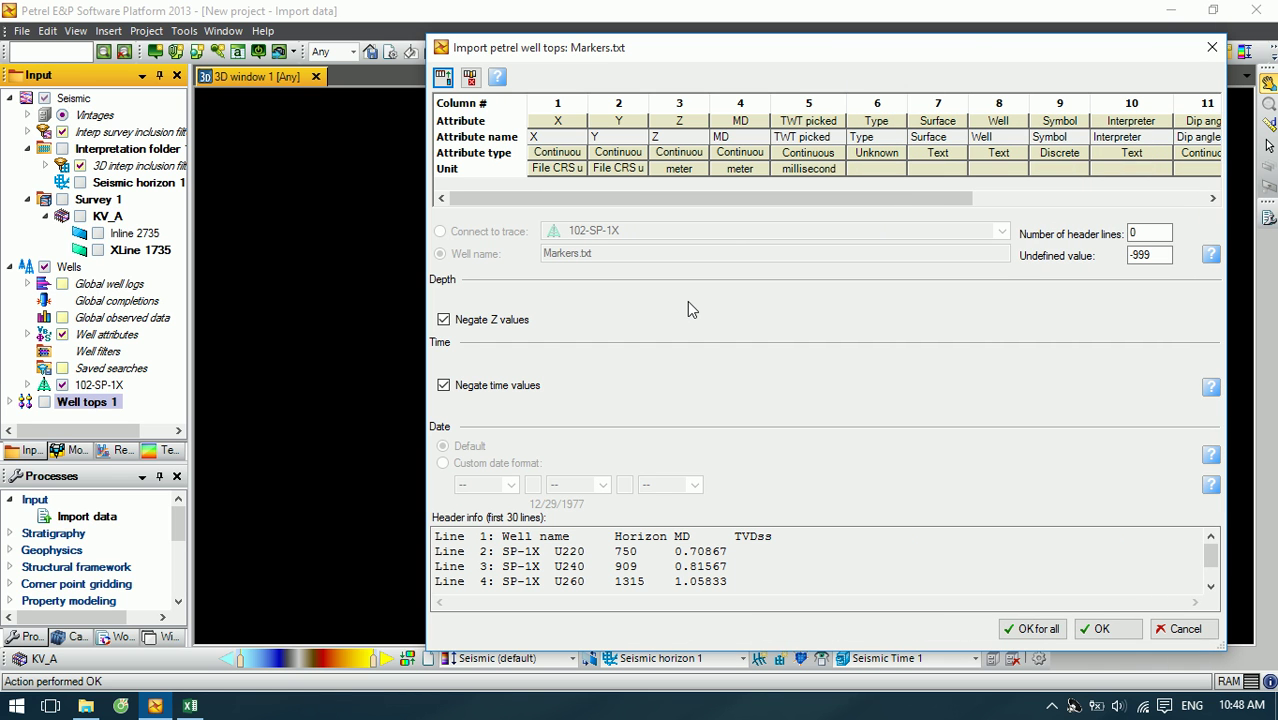
{"action": "left_click_drag", "start_coordinate": [557, 120], "coordinate": [1266, 145]}
{"action": "left_click", "coordinate": [470, 78]}
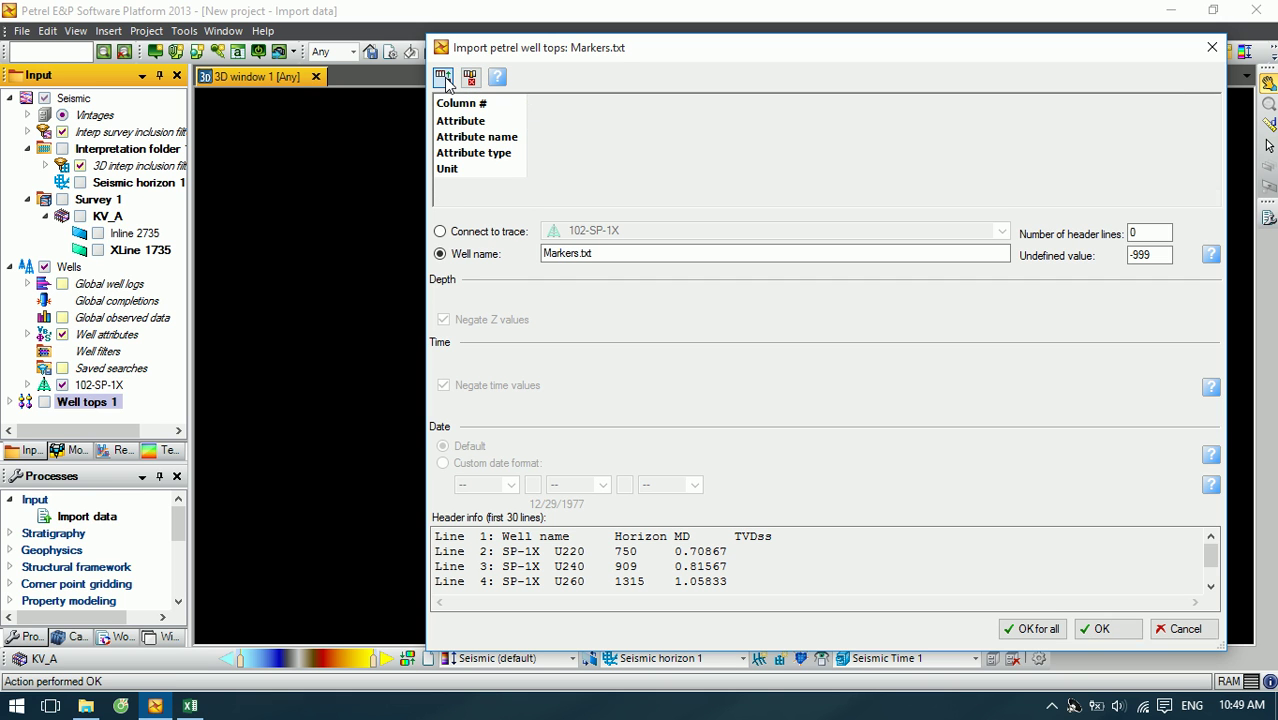
{"action": "left_click", "coordinate": [443, 78]}
{"action": "left_click", "coordinate": [443, 78]}
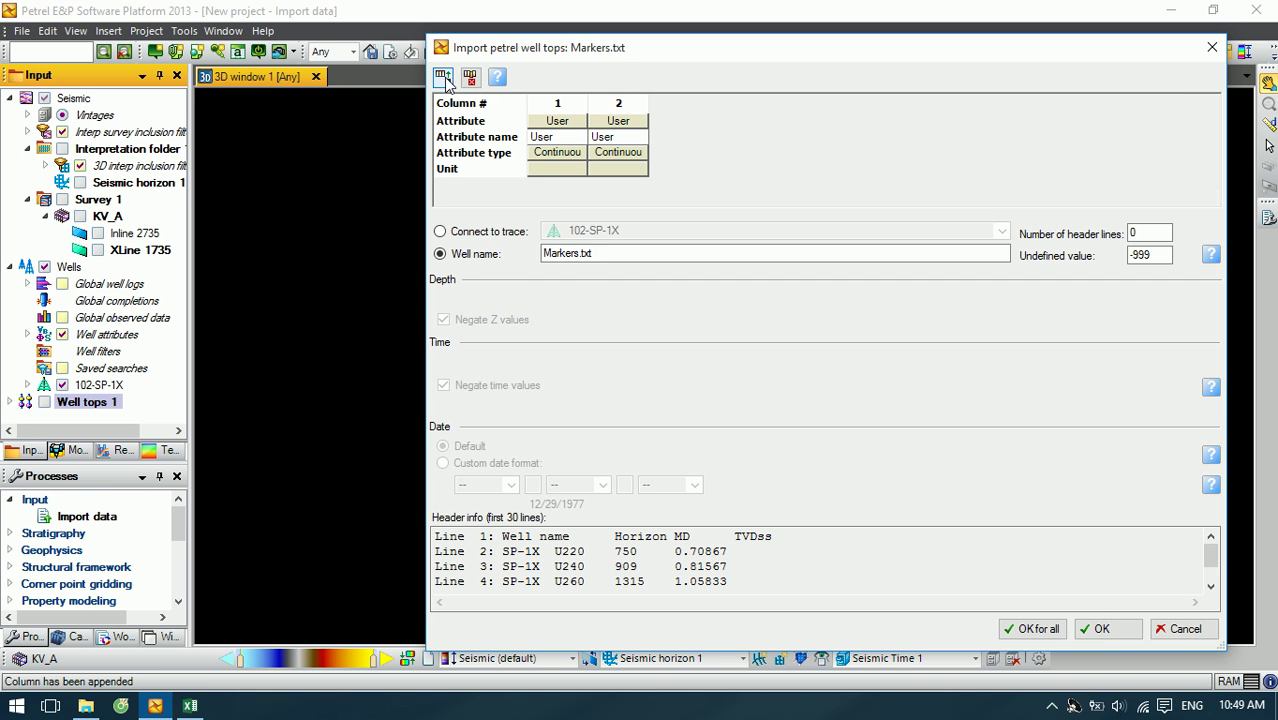
{"action": "left_click", "coordinate": [443, 78]}
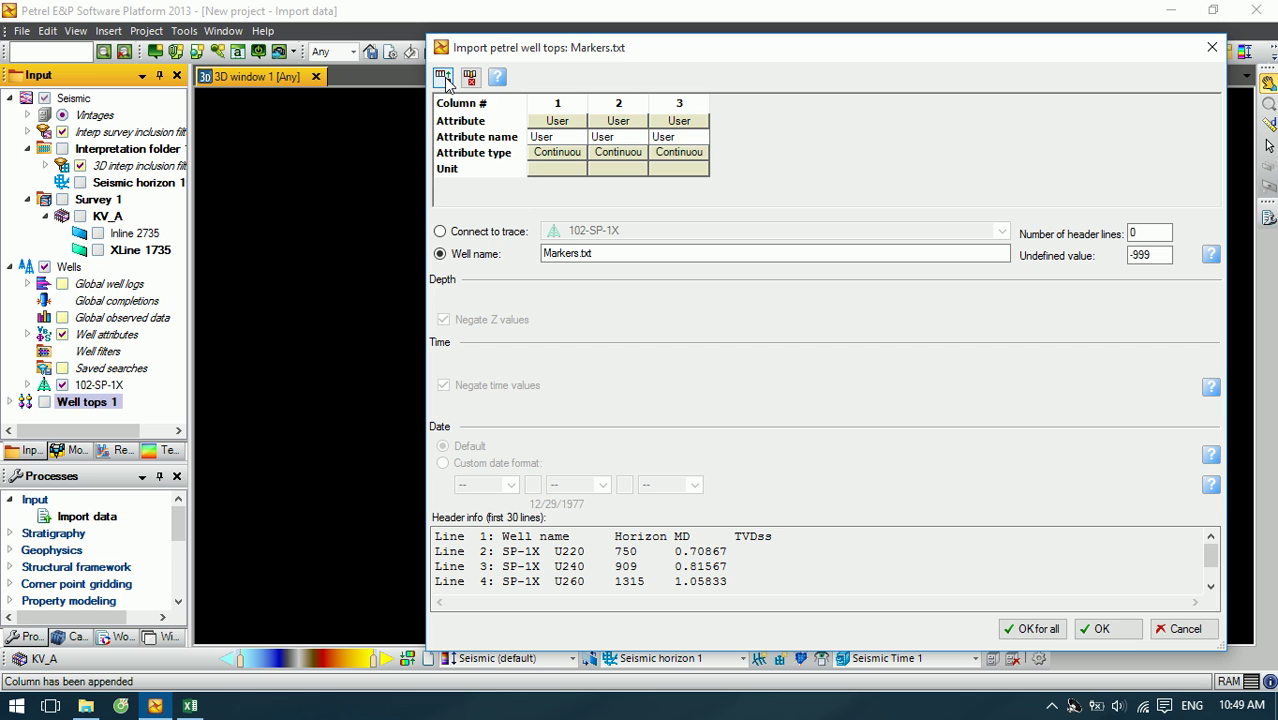
Step: Assign the attributes Well, Surface and MD to columns 1, 2 and 3 of the well tops import
{"action": "left_click", "coordinate": [557, 120]}
{"action": "scroll", "coordinate": [577, 165], "scroll_direction": "down", "scroll_amount": 5}
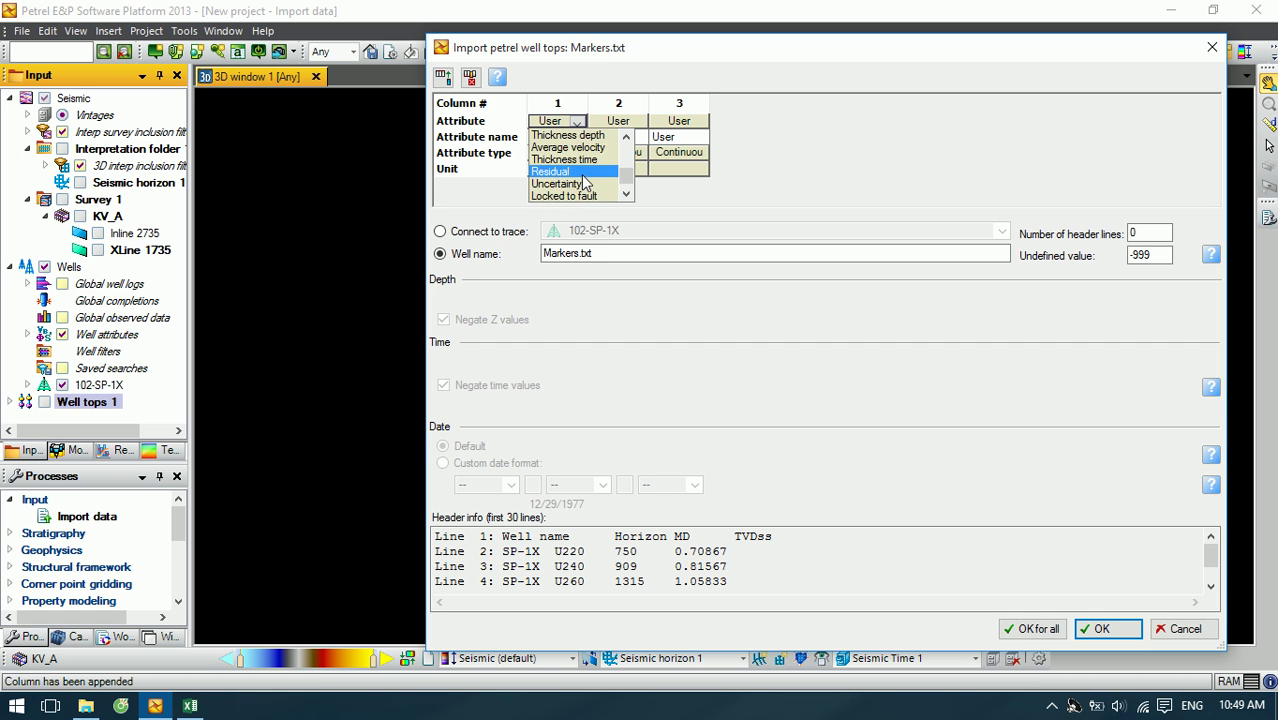
{"action": "scroll", "coordinate": [580, 163], "scroll_direction": "up", "scroll_amount": 1}
{"action": "scroll", "coordinate": [585, 166], "scroll_direction": "down", "scroll_amount": 3}
{"action": "scroll", "coordinate": [587, 169], "scroll_direction": "down", "scroll_amount": 1}
{"action": "scroll", "coordinate": [615, 176], "scroll_direction": "up", "scroll_amount": 4}
{"action": "scroll", "coordinate": [598, 166], "scroll_direction": "up", "scroll_amount": 3}
{"action": "left_click", "coordinate": [575, 172]}
{"action": "left_click", "coordinate": [637, 121]}
{"action": "left_click", "coordinate": [610, 159]}
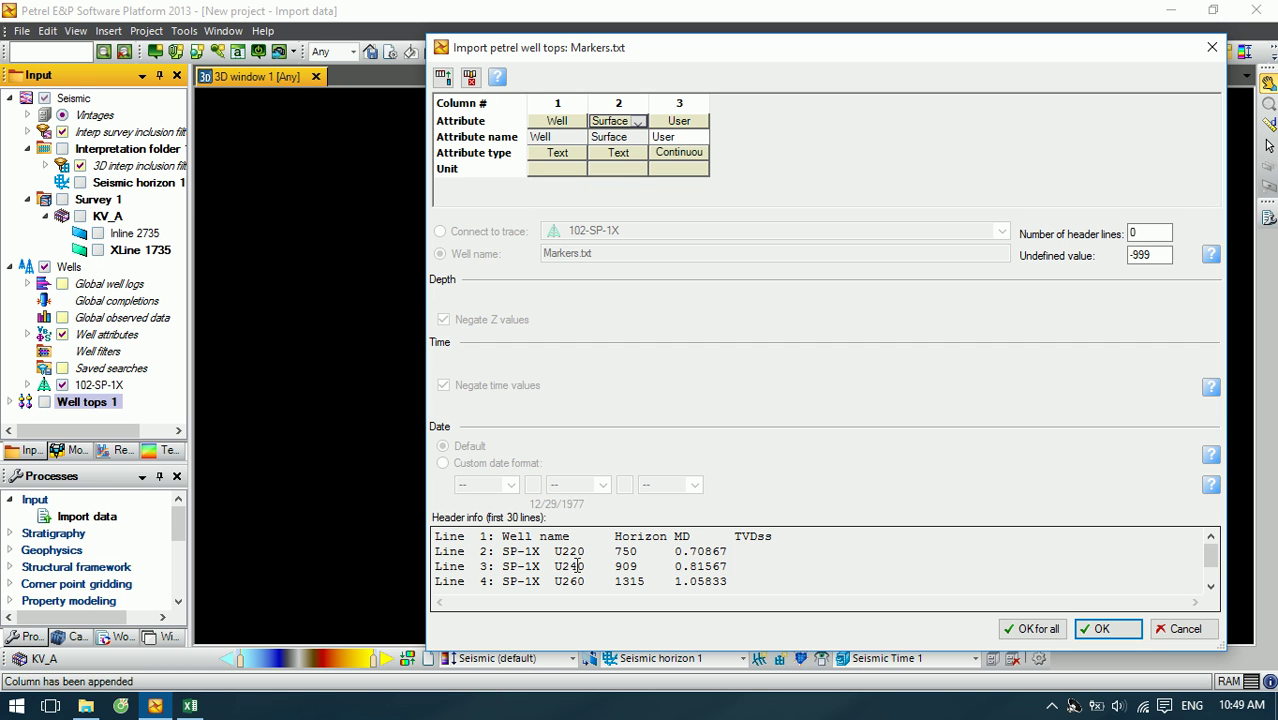
{"action": "left_click", "coordinate": [679, 121]}
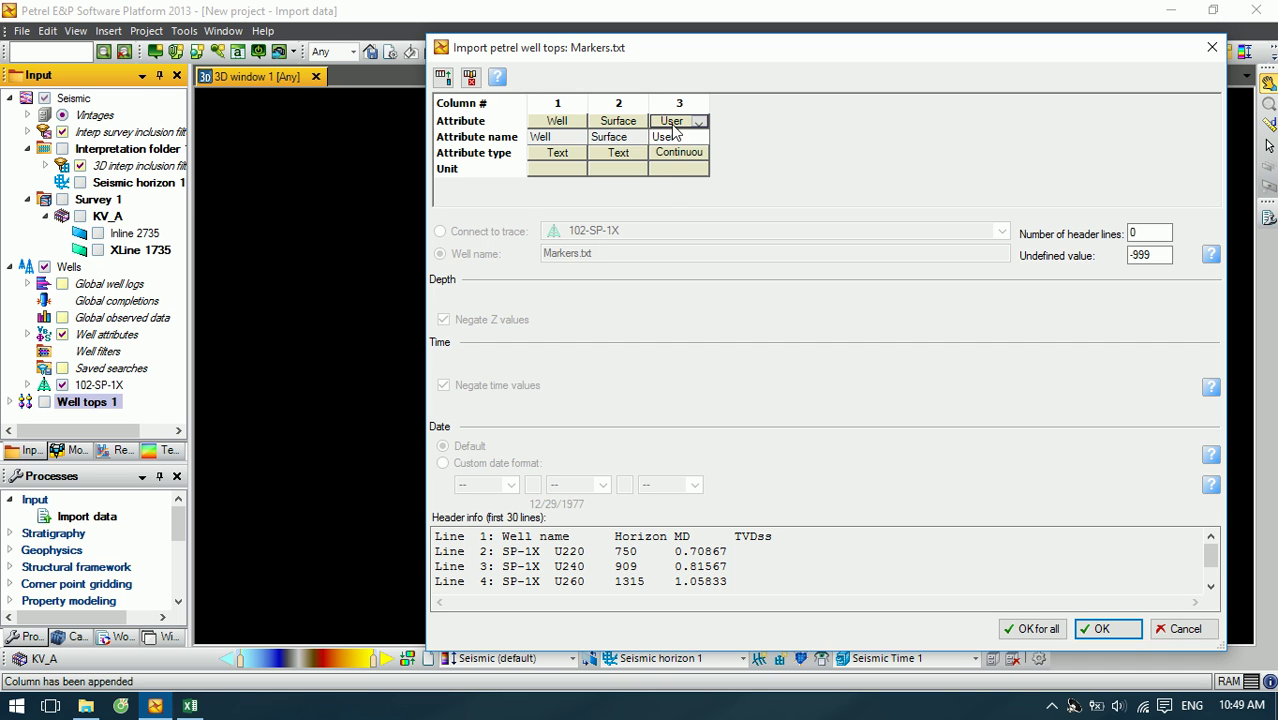
{"action": "left_click", "coordinate": [698, 121]}
{"action": "left_click", "coordinate": [700, 160]}
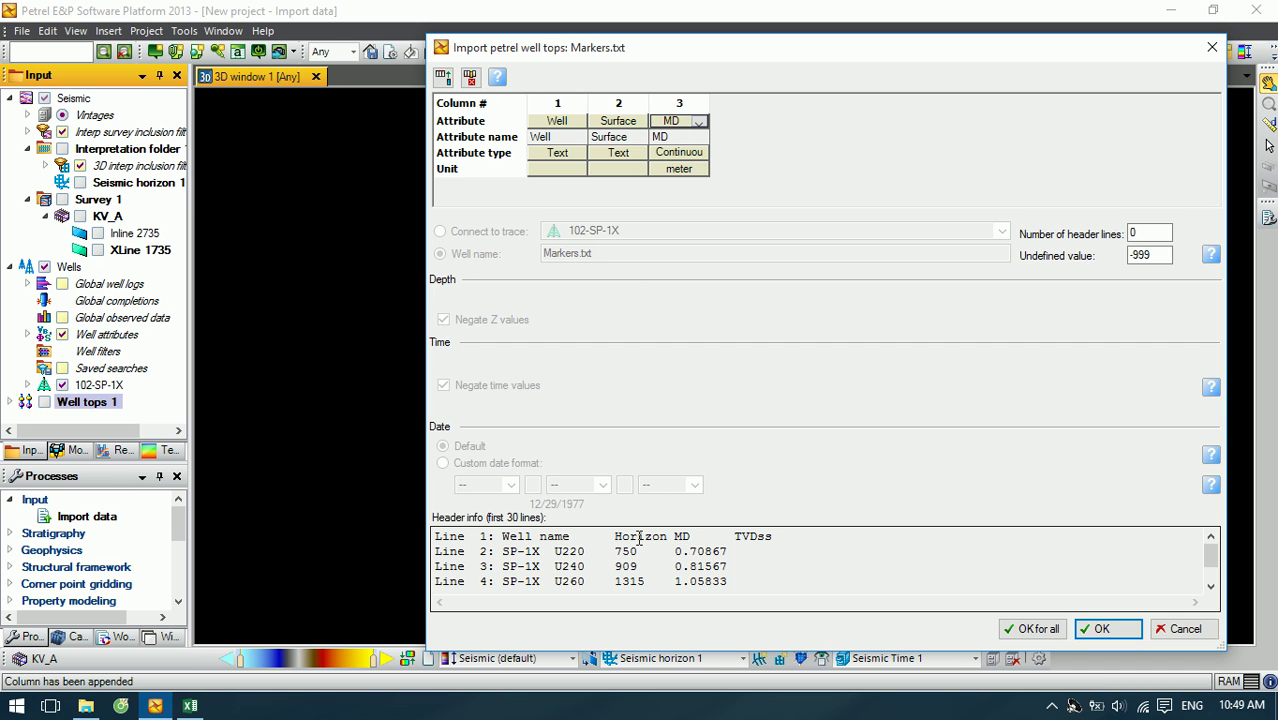
Step: Append a fourth column to the well tops import and look through its available attributes, leaving it as User
{"action": "left_click", "coordinate": [443, 77]}
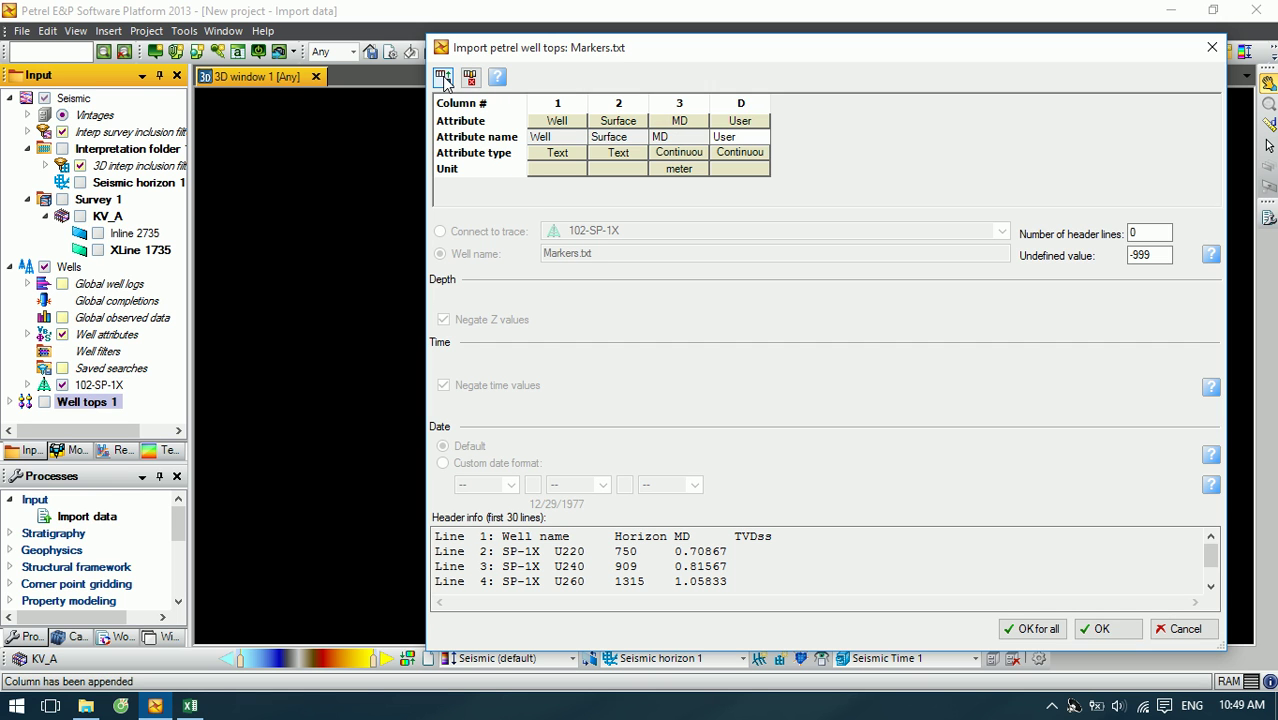
{"action": "left_click", "coordinate": [740, 121]}
{"action": "left_click", "coordinate": [760, 121]}
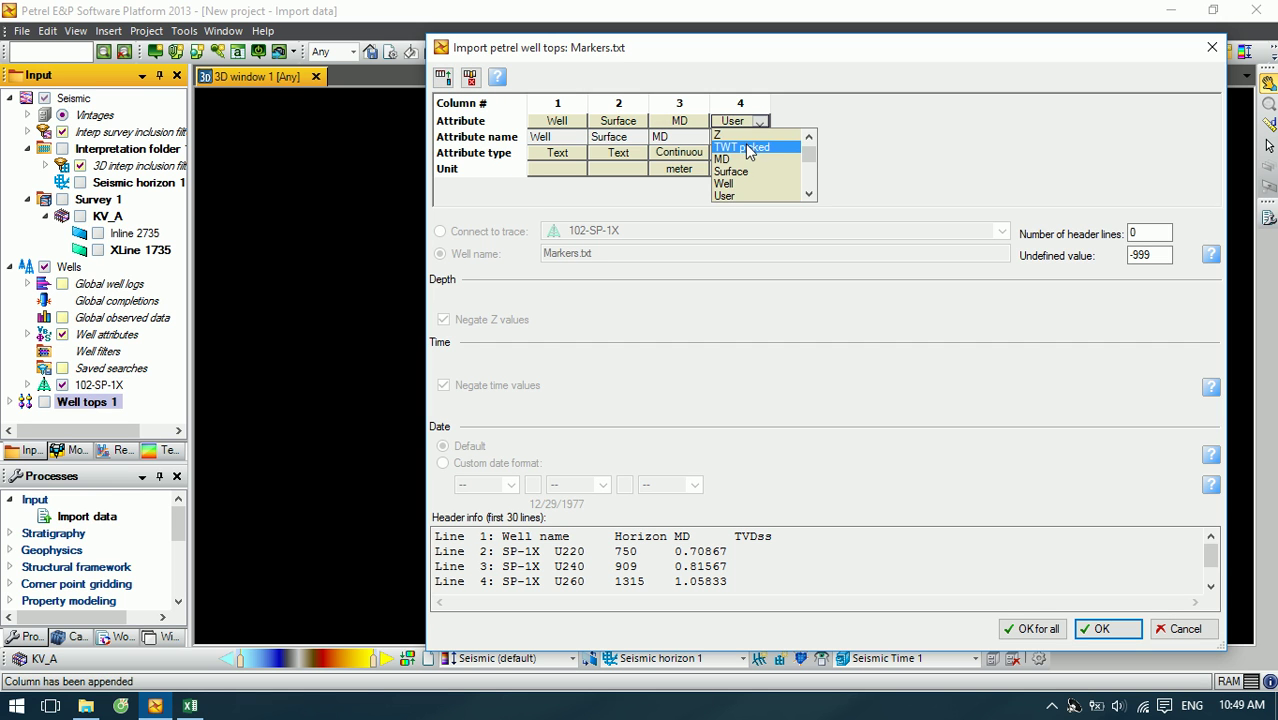
{"action": "scroll", "coordinate": [775, 178], "scroll_direction": "up", "scroll_amount": 1}
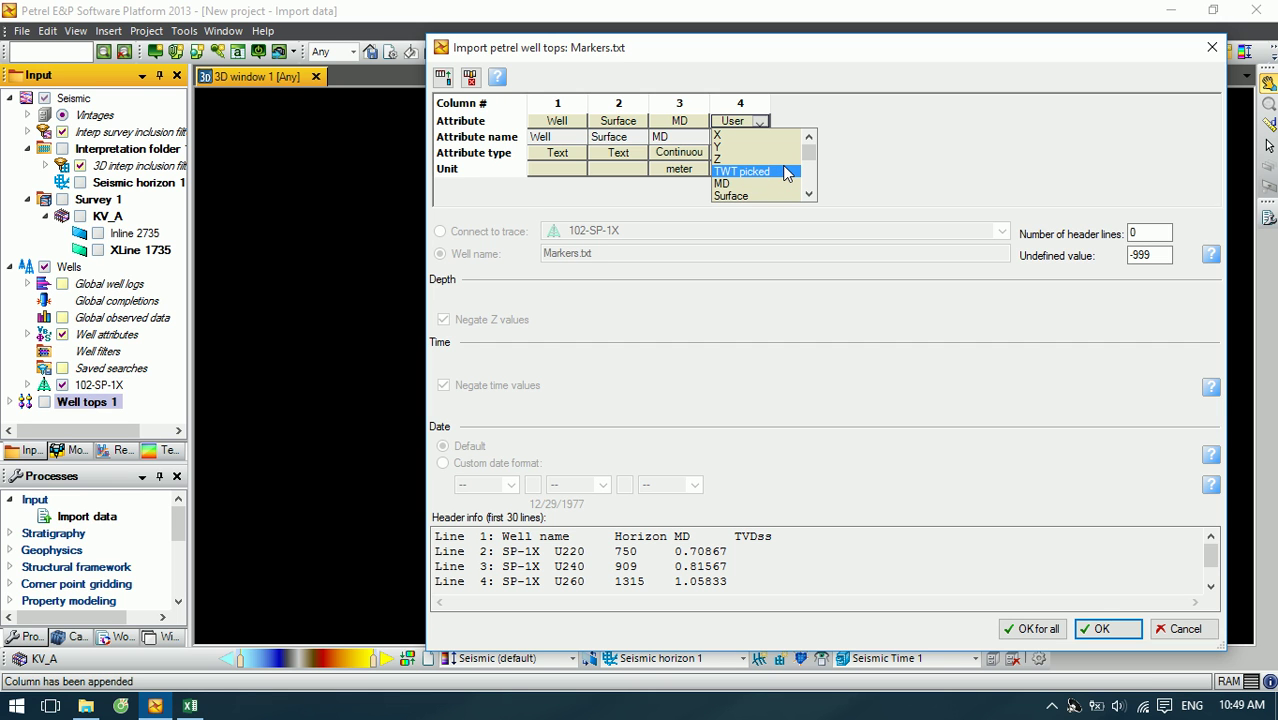
{"action": "scroll", "coordinate": [784, 175], "scroll_direction": "down", "scroll_amount": 3}
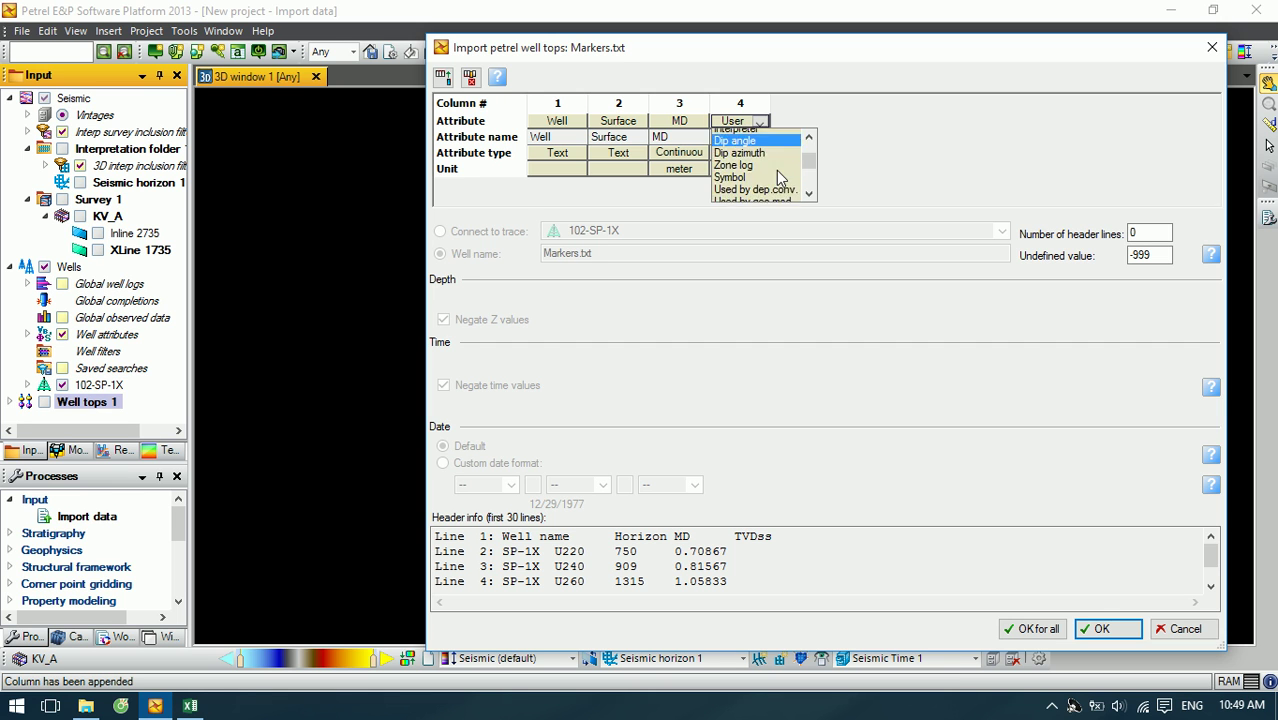
{"action": "scroll", "coordinate": [781, 177], "scroll_direction": "down", "scroll_amount": 2}
{"action": "scroll", "coordinate": [781, 177], "scroll_direction": "down", "scroll_amount": 1}
{"action": "scroll", "coordinate": [781, 177], "scroll_direction": "up", "scroll_amount": 1}
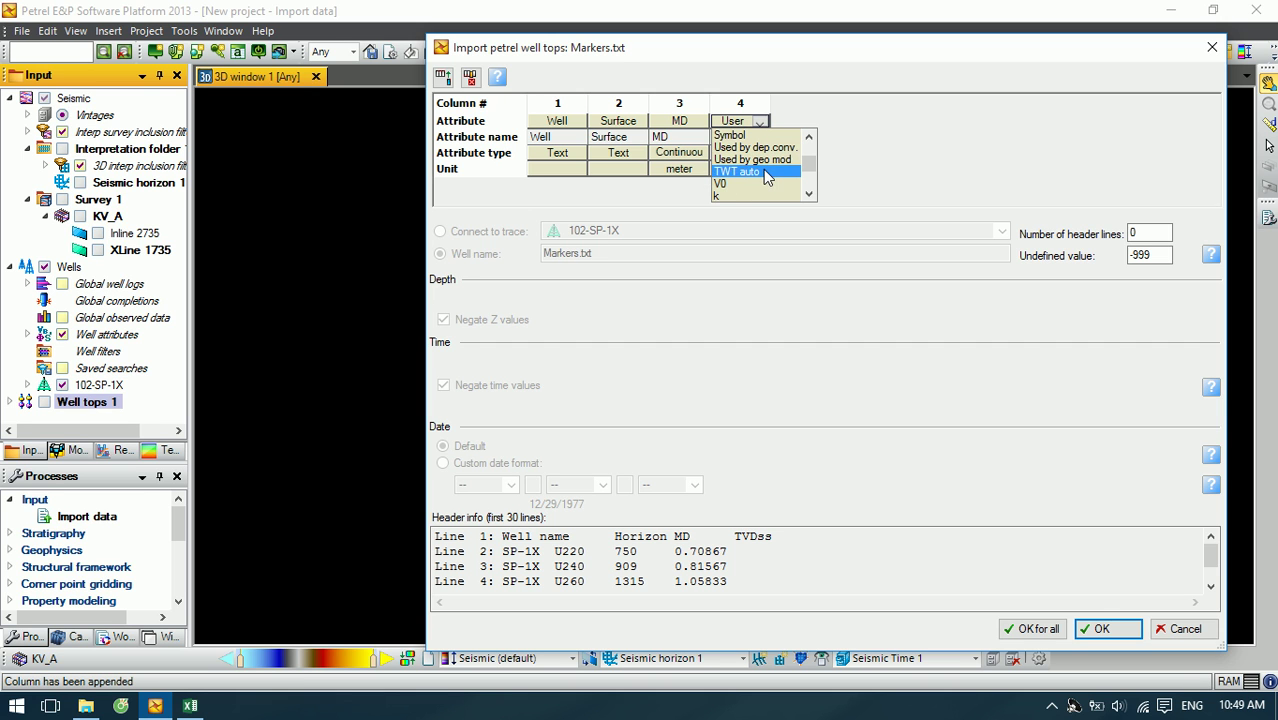
{"action": "scroll", "coordinate": [765, 177], "scroll_direction": "up", "scroll_amount": 3}
{"action": "scroll", "coordinate": [763, 177], "scroll_direction": "down", "scroll_amount": 3}
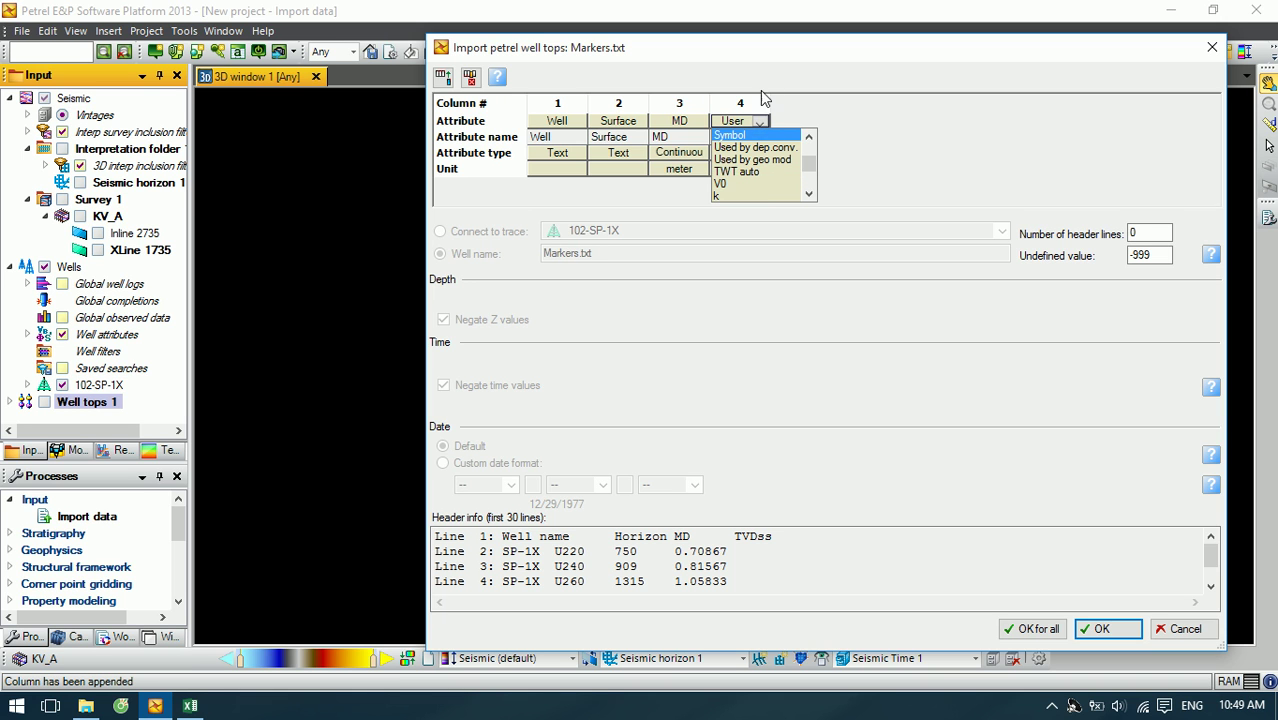
{"action": "left_click_drag", "start_coordinate": [760, 48], "coordinate": [747, 38]}
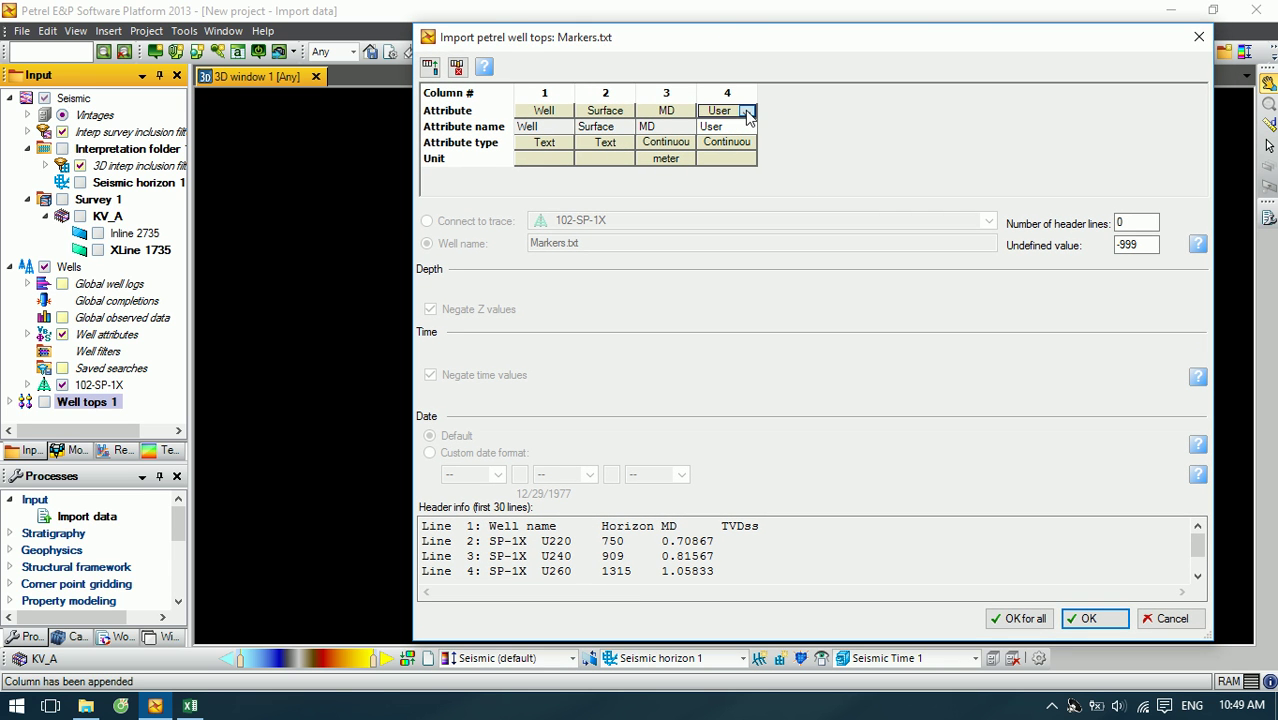
{"action": "left_click", "coordinate": [746, 112]}
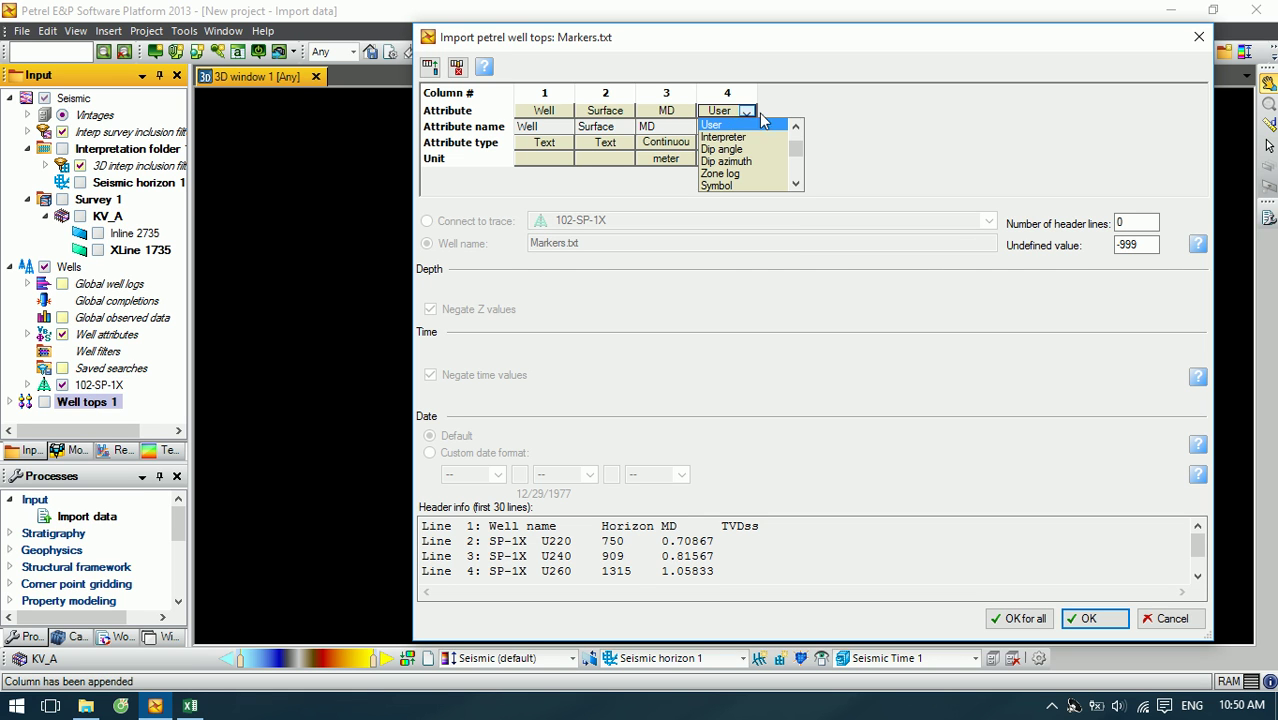
{"action": "left_click", "coordinate": [862, 112]}
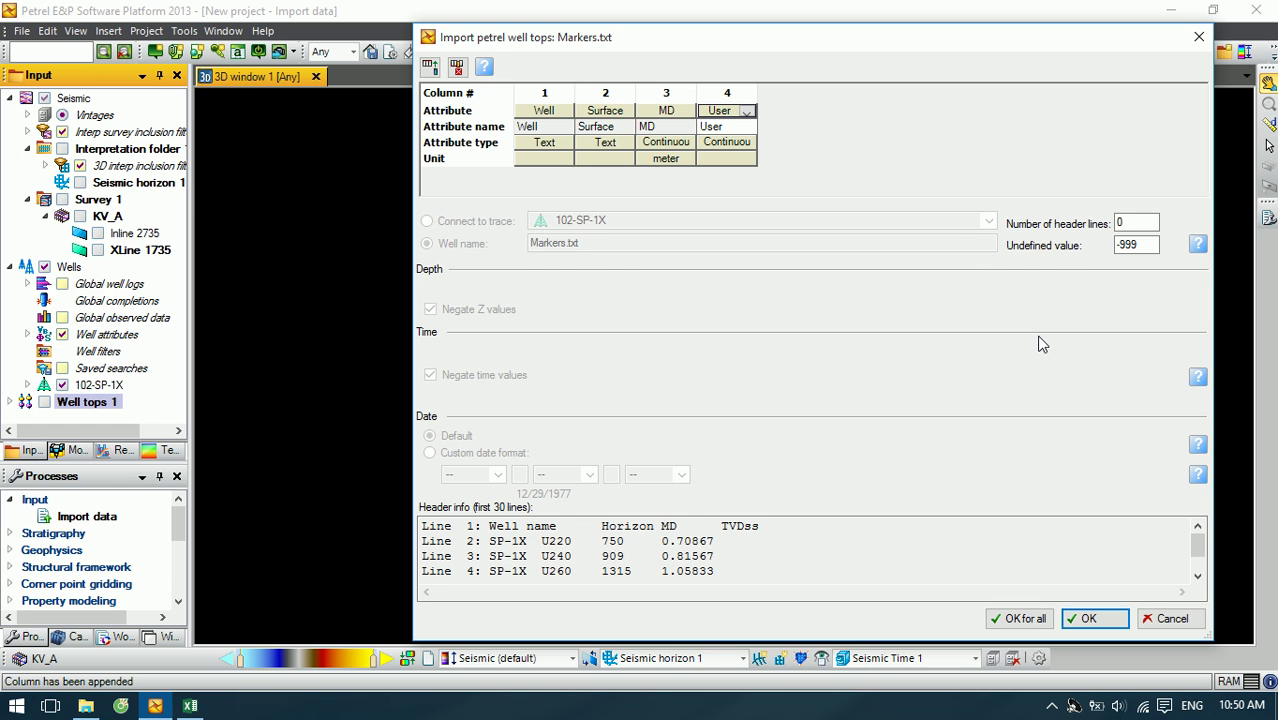
Step: Set the number of header lines to 1 for the Markers.txt import
{"action": "left_click", "coordinate": [1120, 222]}
{"action": "type", "text": "1"}
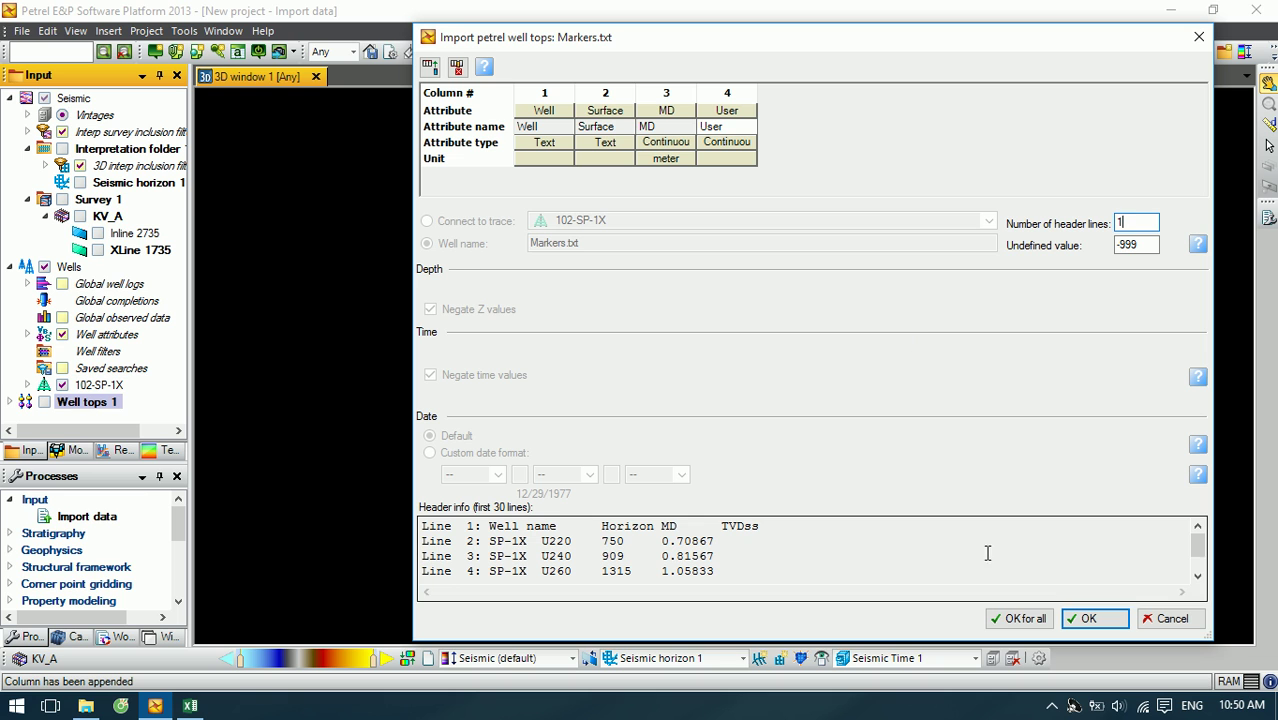
{"action": "left_click", "coordinate": [1052, 706]}
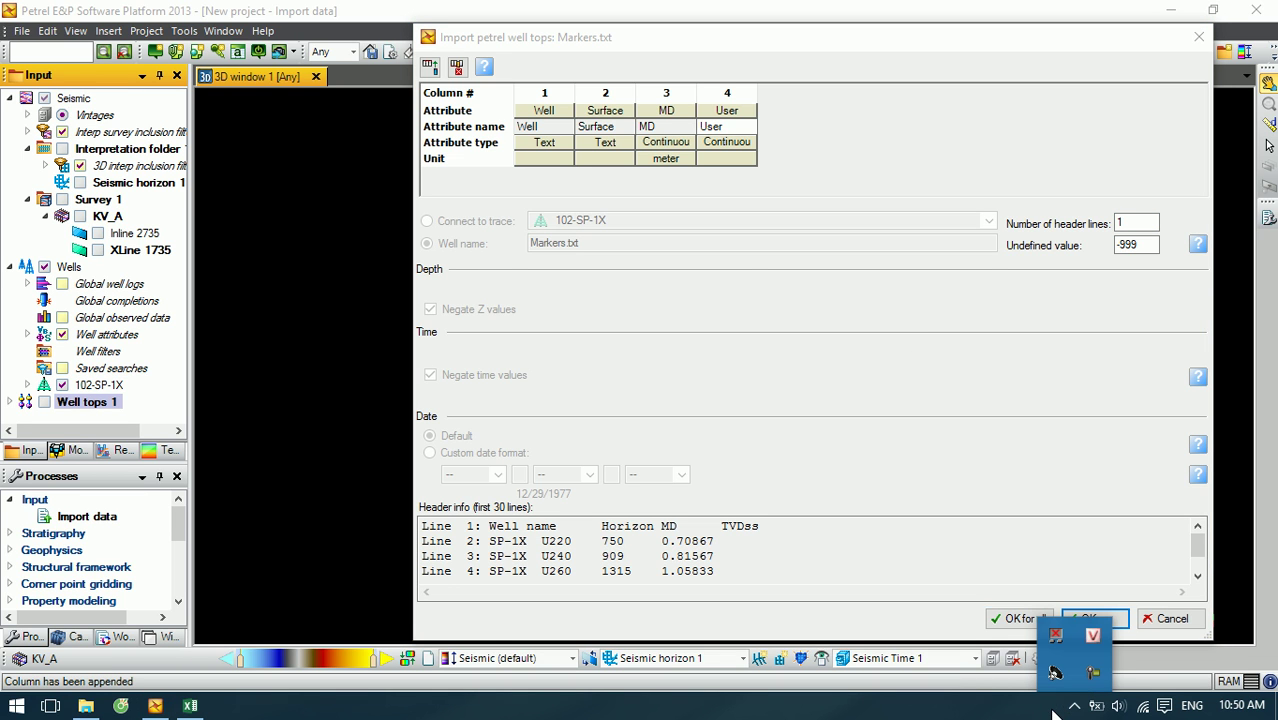
{"action": "left_click", "coordinate": [758, 242]}
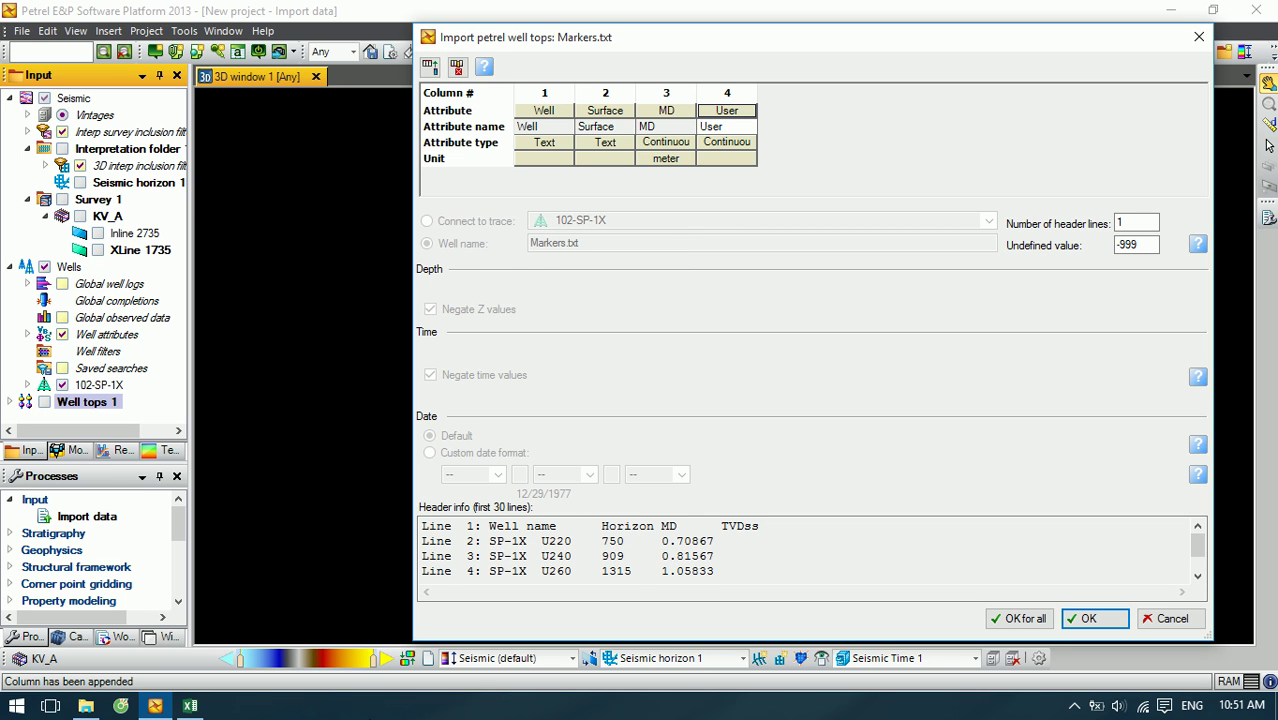
Step: Switch to Book1.xlsx in Excel and review the well coordinates and deviation table from row 2 down across columns A to M
{"action": "left_click", "coordinate": [204, 704]}
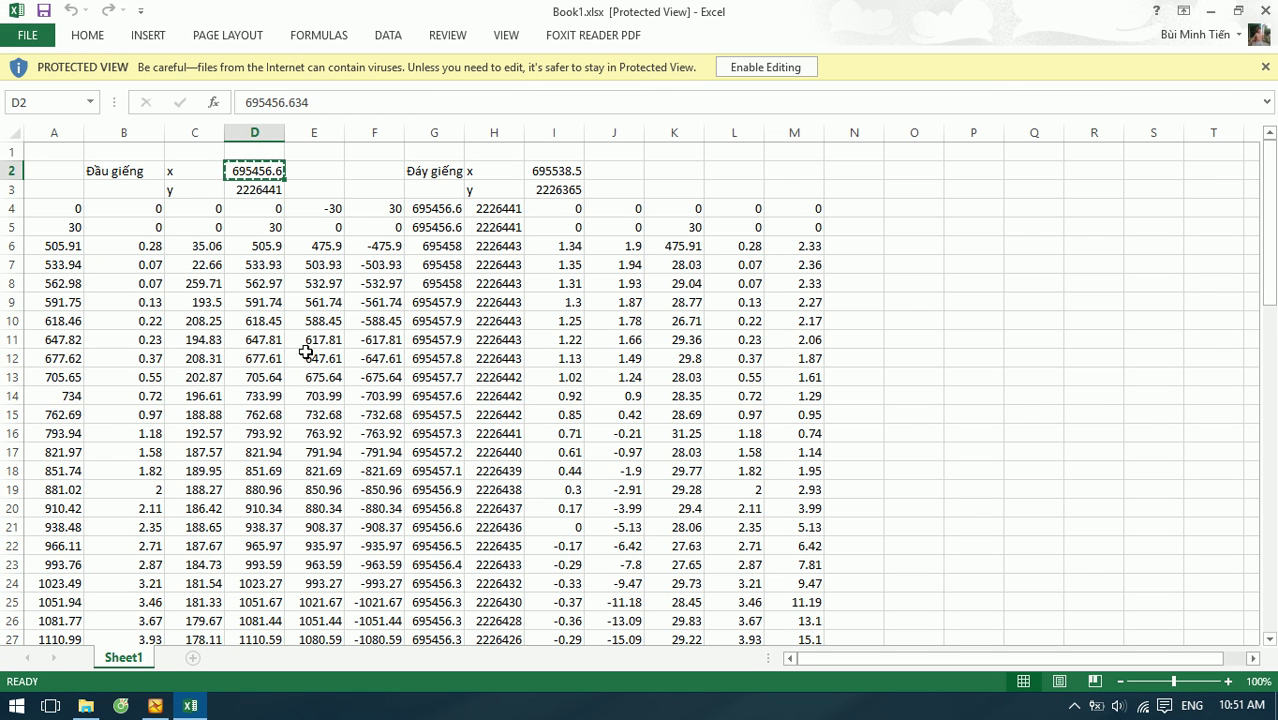
{"action": "left_click_drag", "start_coordinate": [97, 170], "coordinate": [810, 602]}
{"action": "left_click_drag", "start_coordinate": [24, 171], "coordinate": [808, 603]}
{"action": "left_click", "coordinate": [891, 430]}
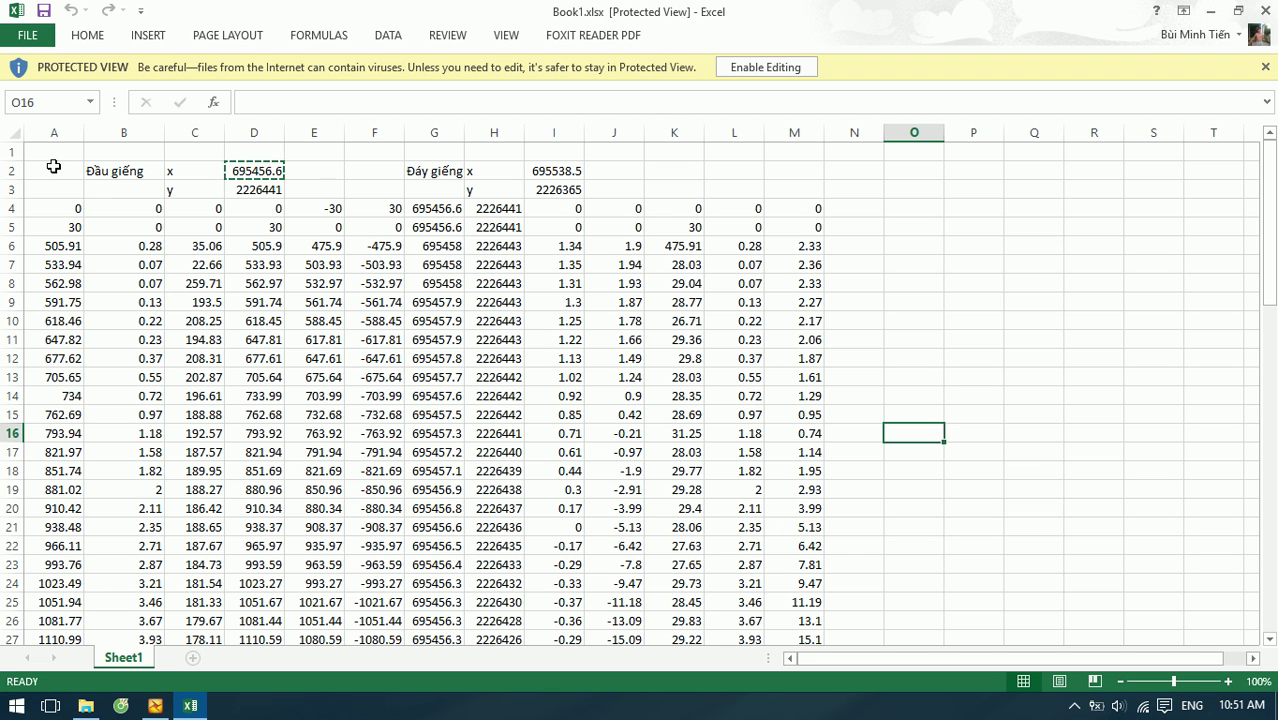
{"action": "left_click", "coordinate": [53, 167]}
{"action": "left_click_drag", "start_coordinate": [53, 167], "coordinate": [803, 543]}
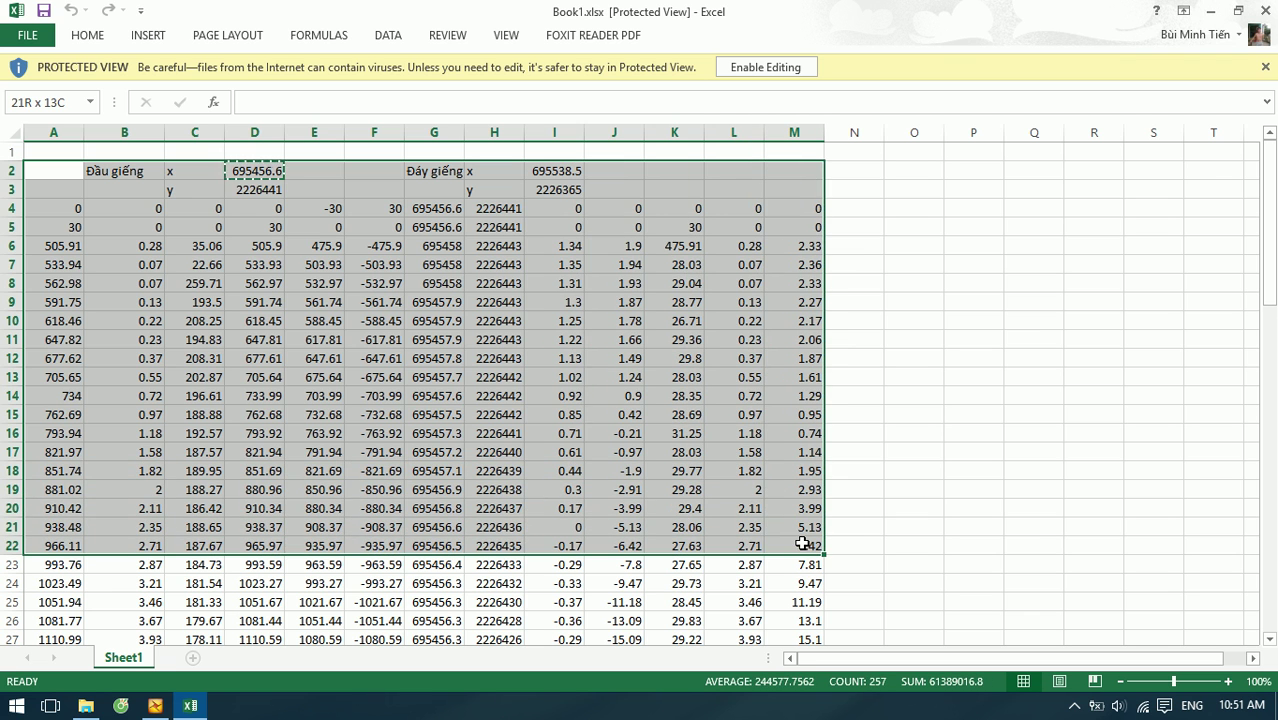
{"action": "left_click", "coordinate": [803, 543]}
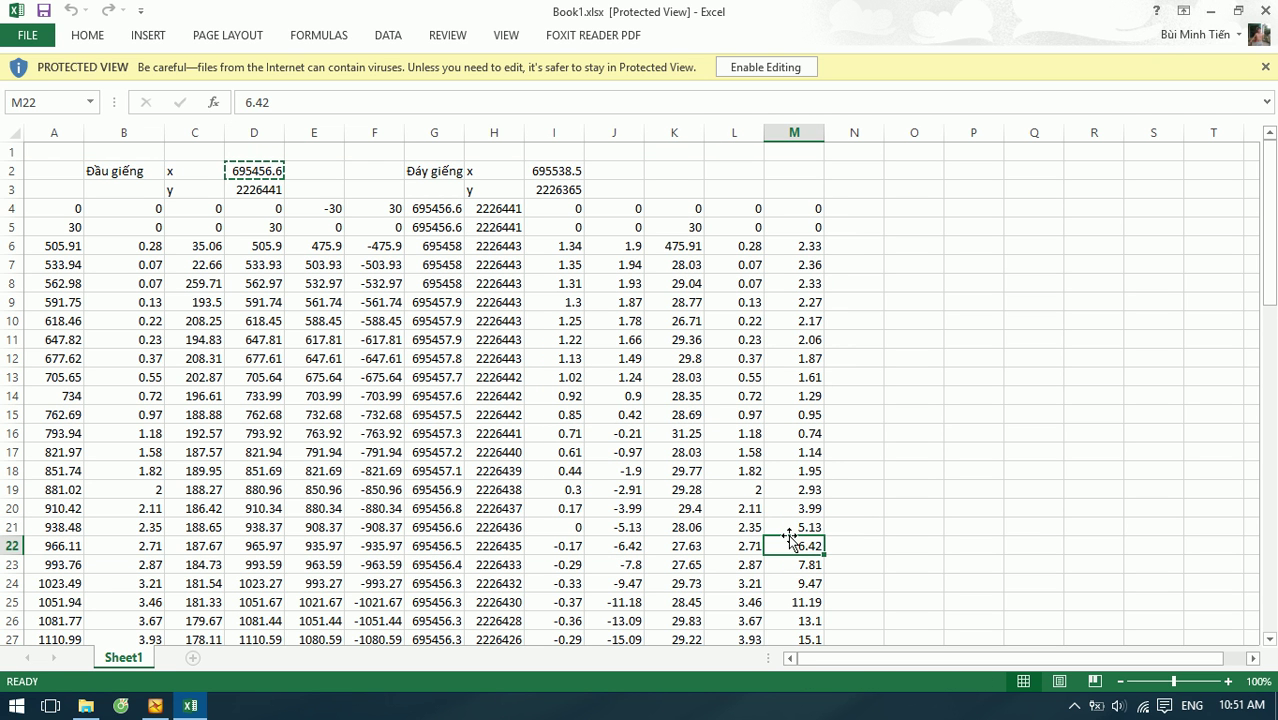
Step: Return to Petrel, assign TWT auto to column 4 of the well tops import, and run the Markers.txt import
{"action": "left_click", "coordinate": [153, 706]}
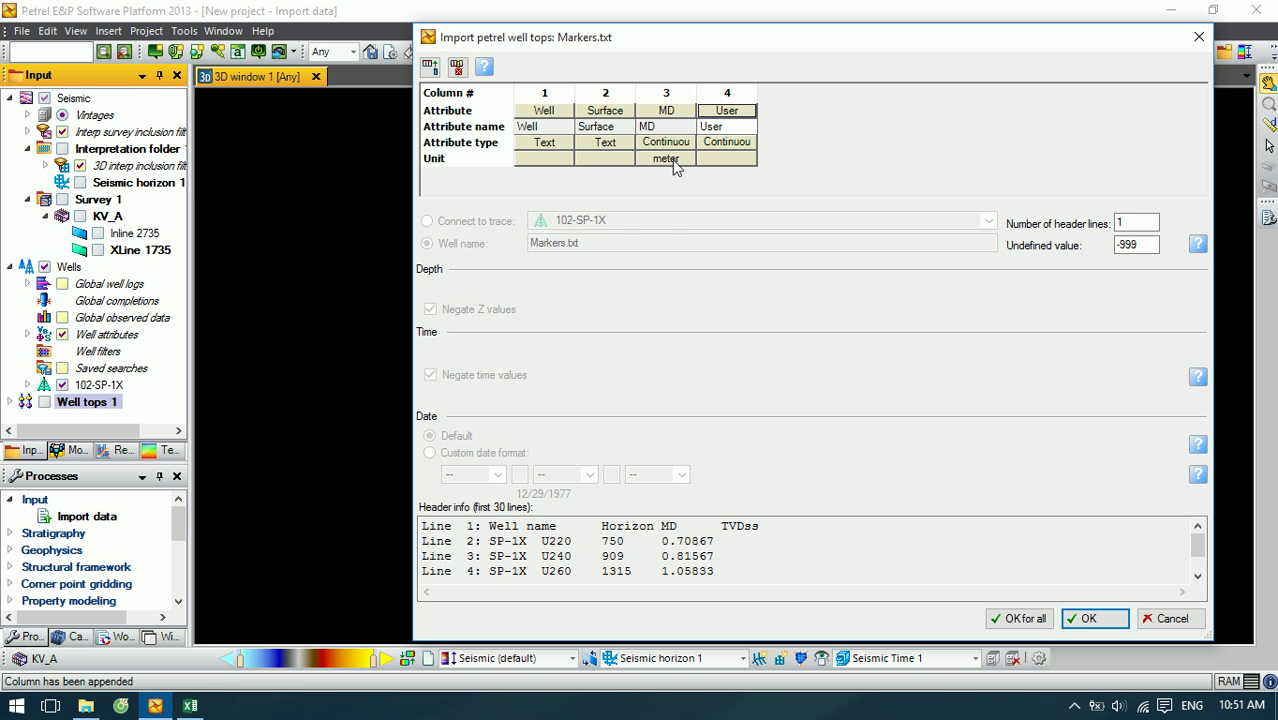
{"action": "left_click", "coordinate": [727, 112]}
{"action": "left_click", "coordinate": [728, 112]}
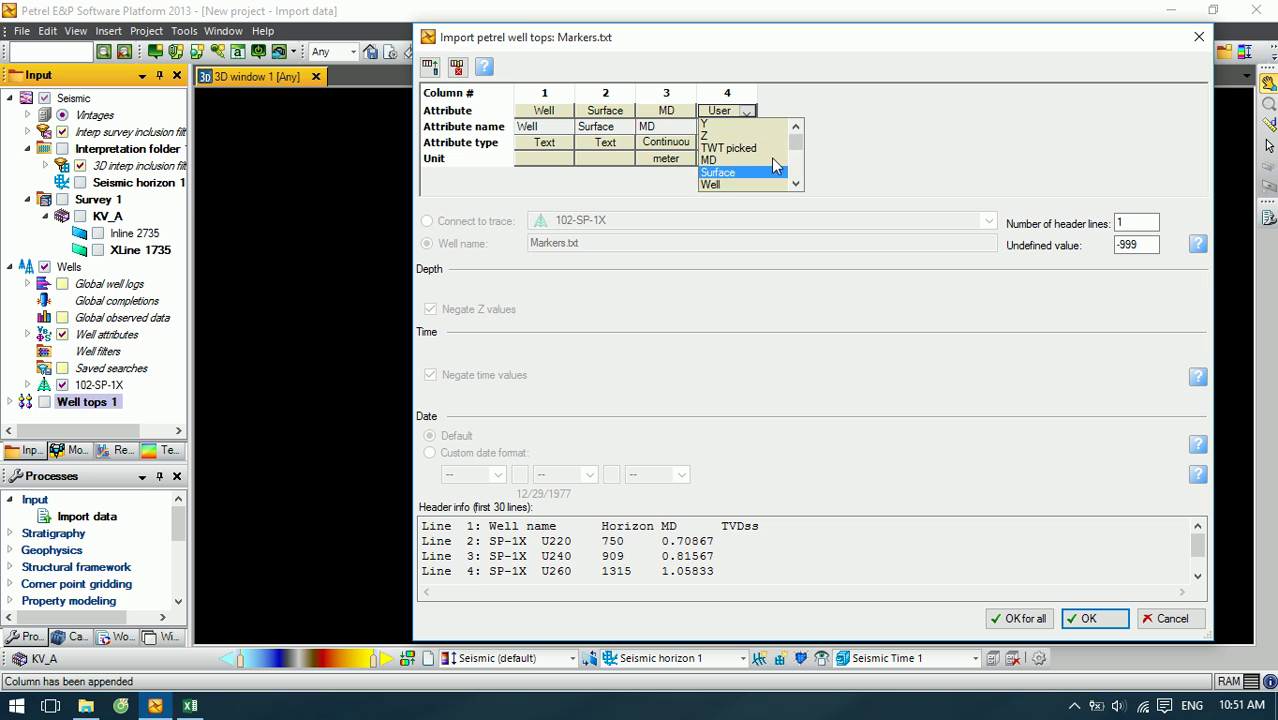
{"action": "scroll", "coordinate": [773, 165], "scroll_direction": "down", "scroll_amount": 3}
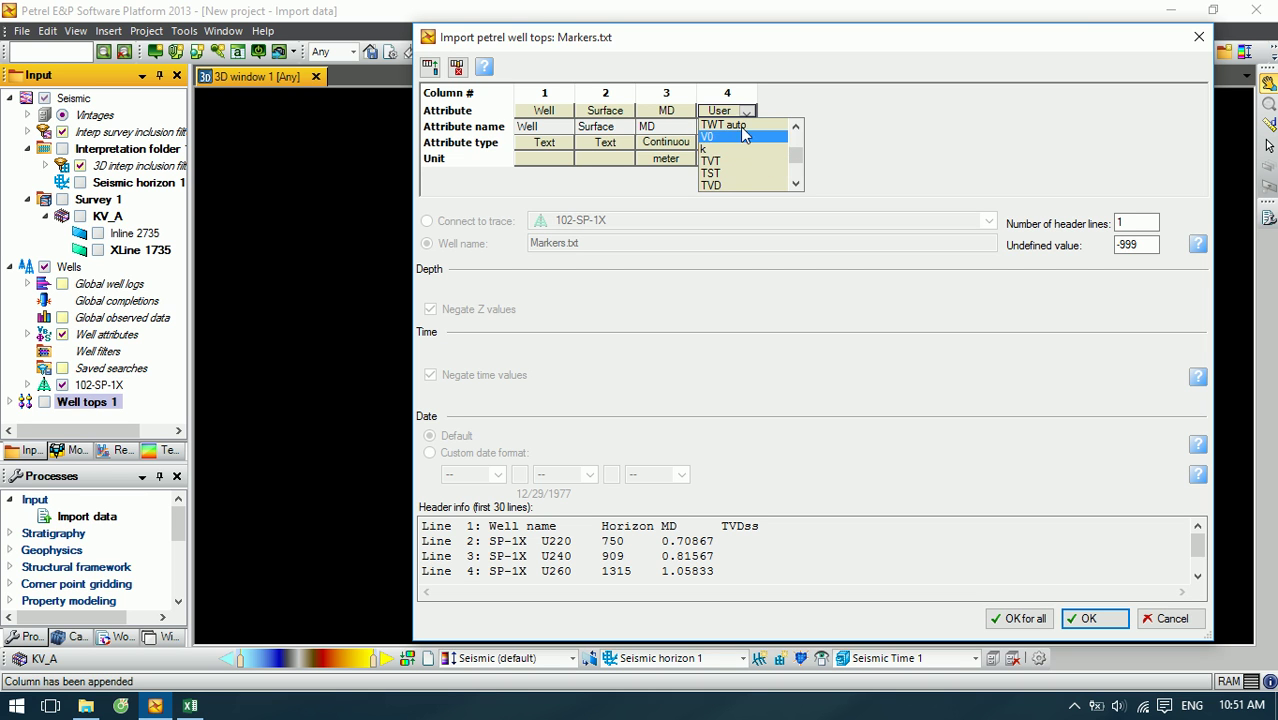
{"action": "left_click", "coordinate": [743, 128]}
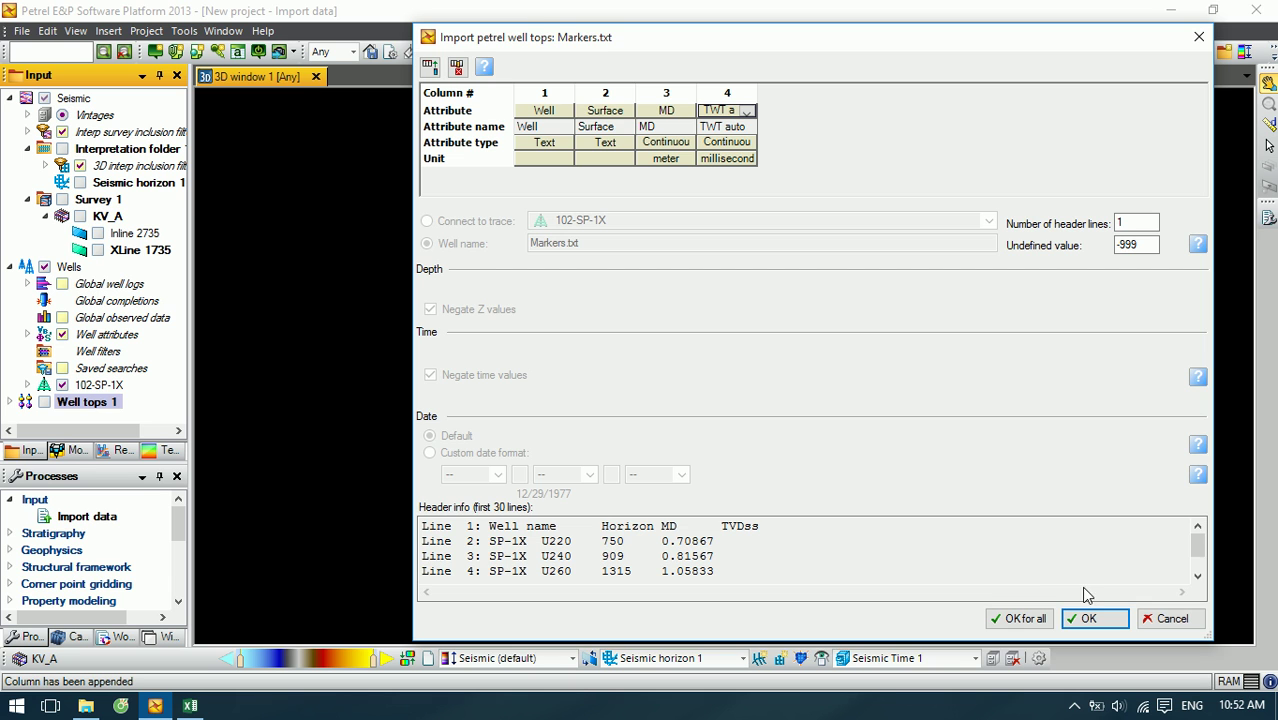
{"action": "left_click", "coordinate": [1089, 620]}
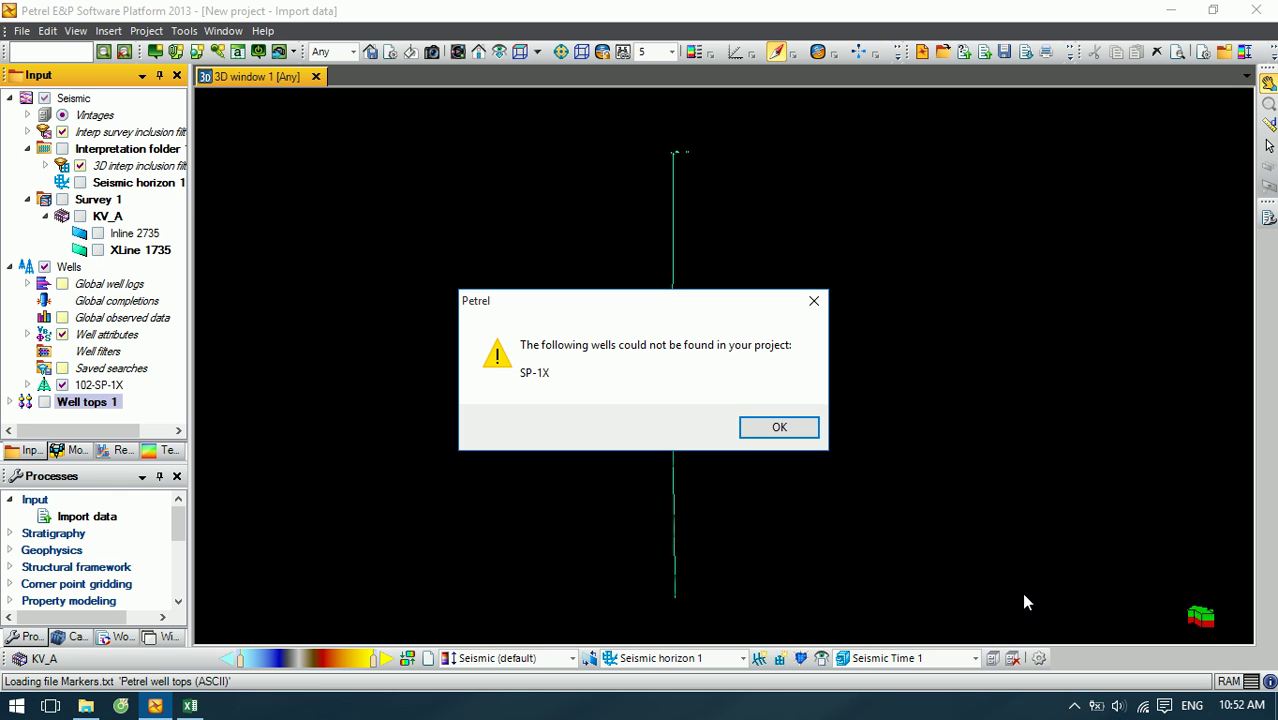
{"action": "left_click", "coordinate": [776, 428]}
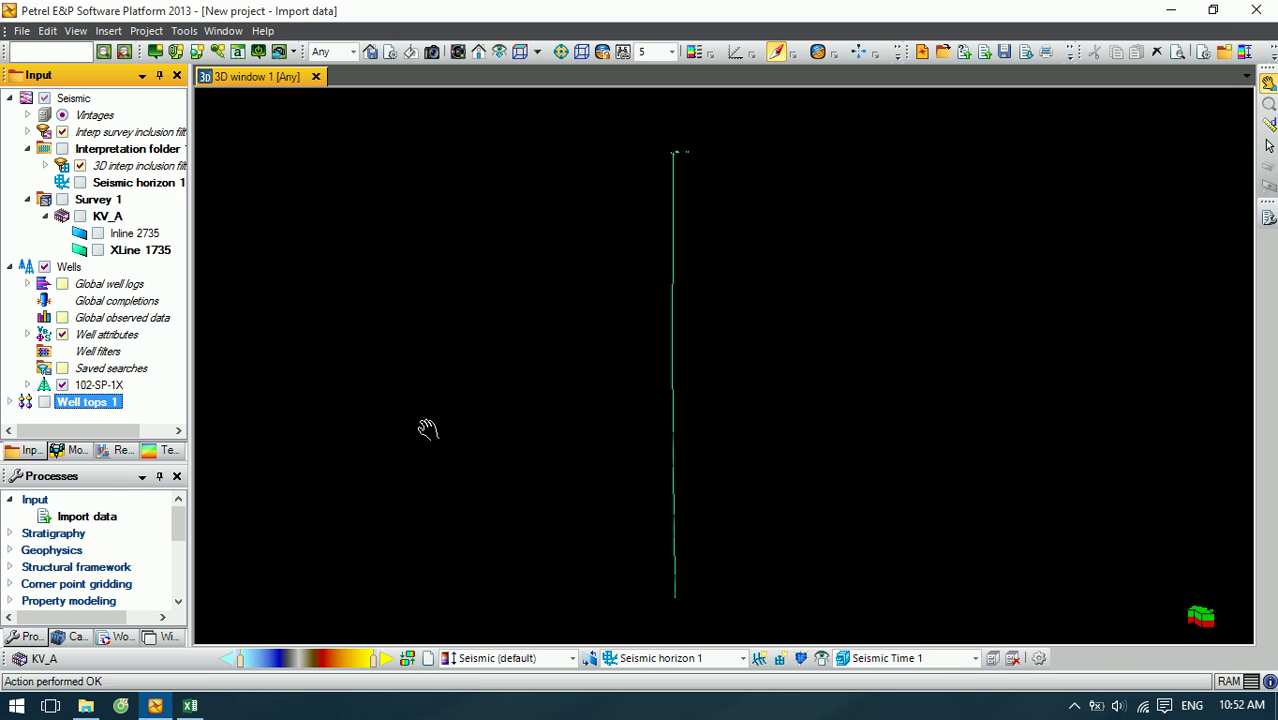
Step: Expand Well tops 1 and its well filter, and open the well trace link settings of SP-1X
{"action": "left_click", "coordinate": [10, 401]}
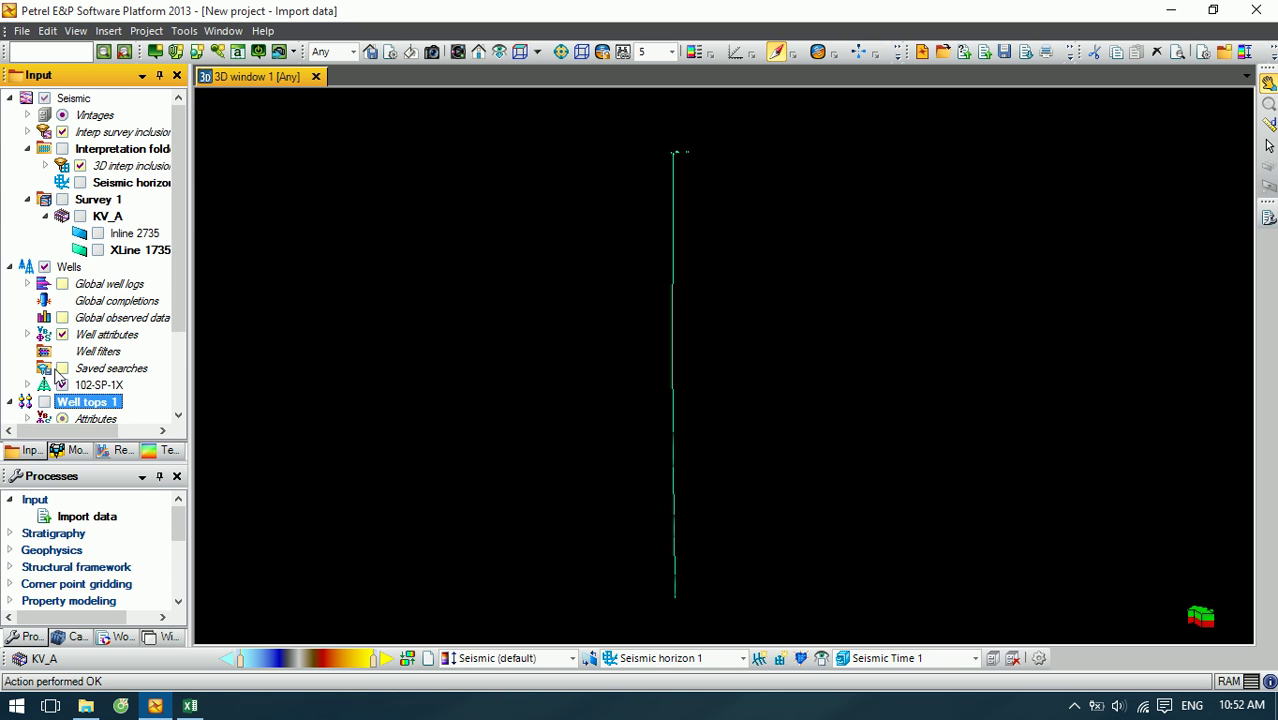
{"action": "left_click", "coordinate": [27, 385]}
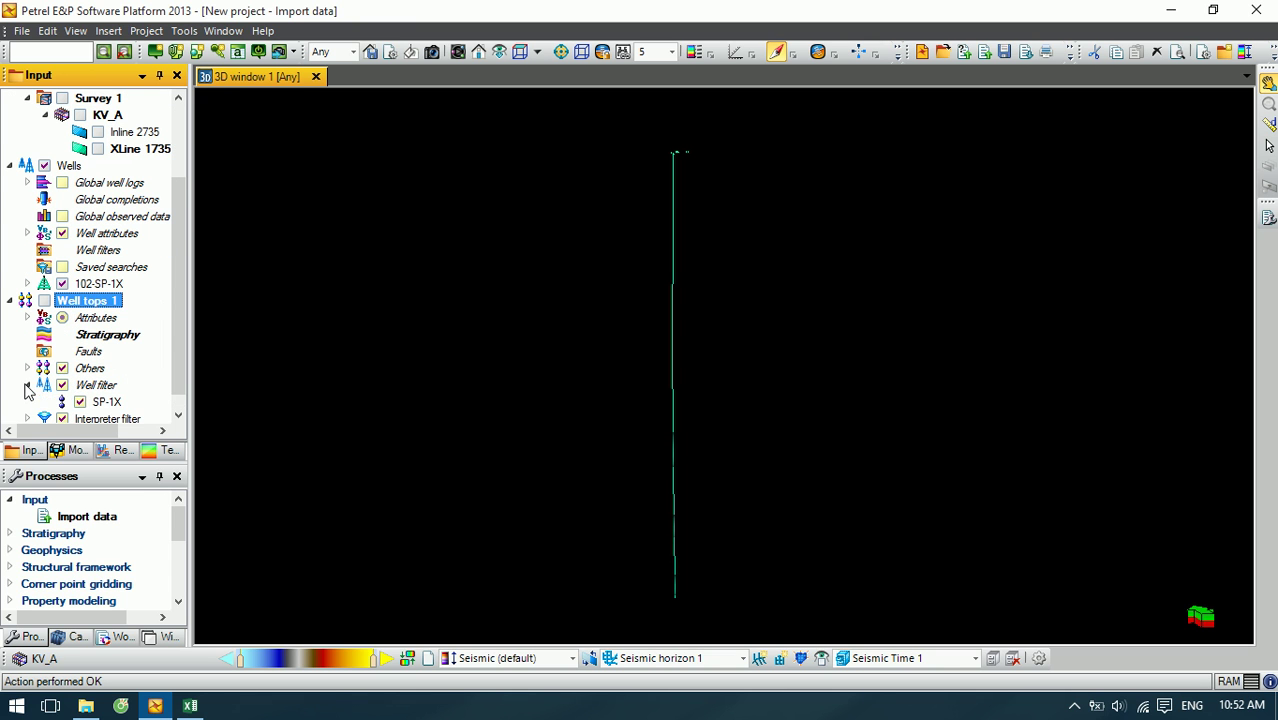
{"action": "left_click", "coordinate": [107, 401]}
{"action": "double_click", "coordinate": [107, 402]}
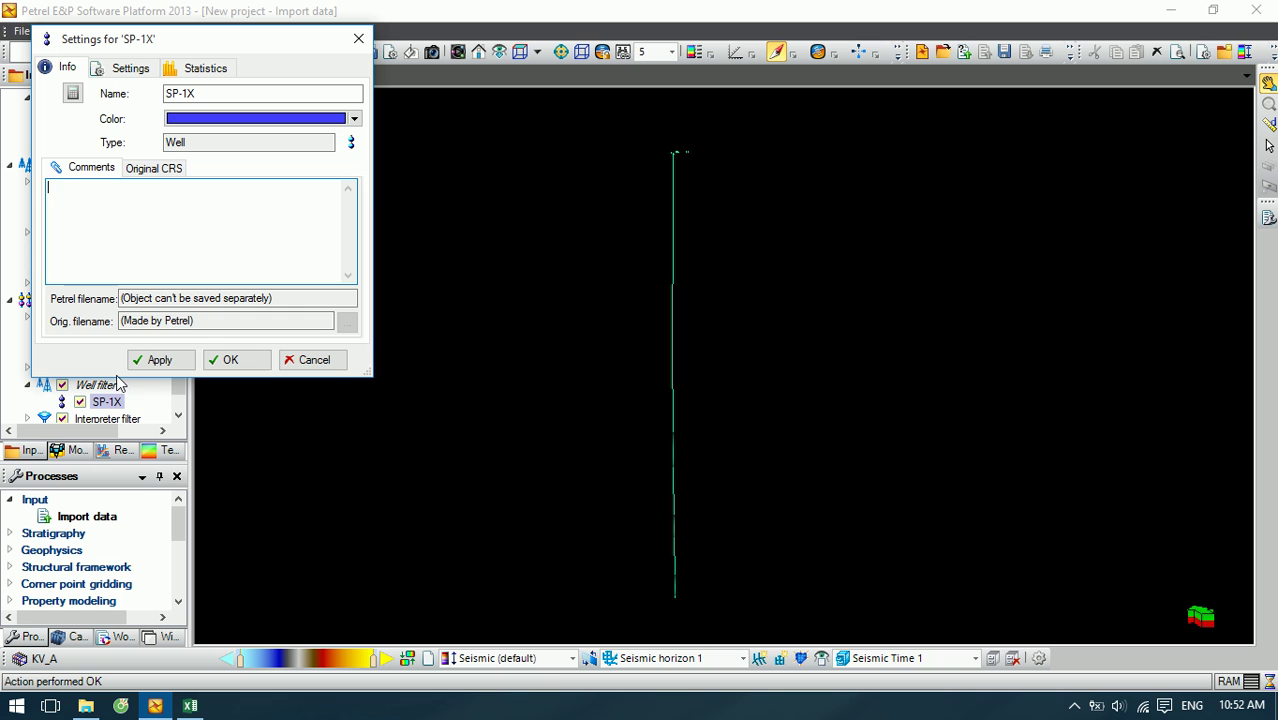
{"action": "left_click", "coordinate": [130, 67]}
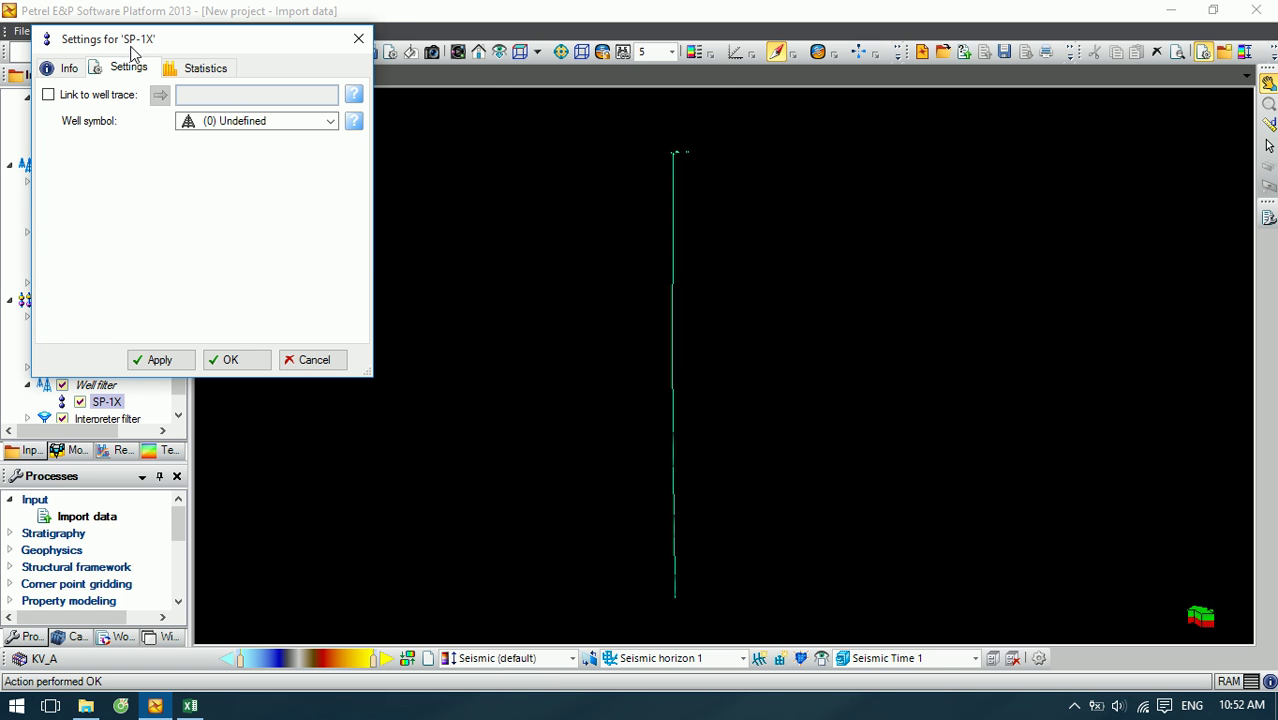
Step: Link the SP-1X entry of the well tops to the well trace 102-SP-1X
{"action": "left_click_drag", "start_coordinate": [120, 48], "coordinate": [657, 144]}
{"action": "left_click", "coordinate": [97, 284]}
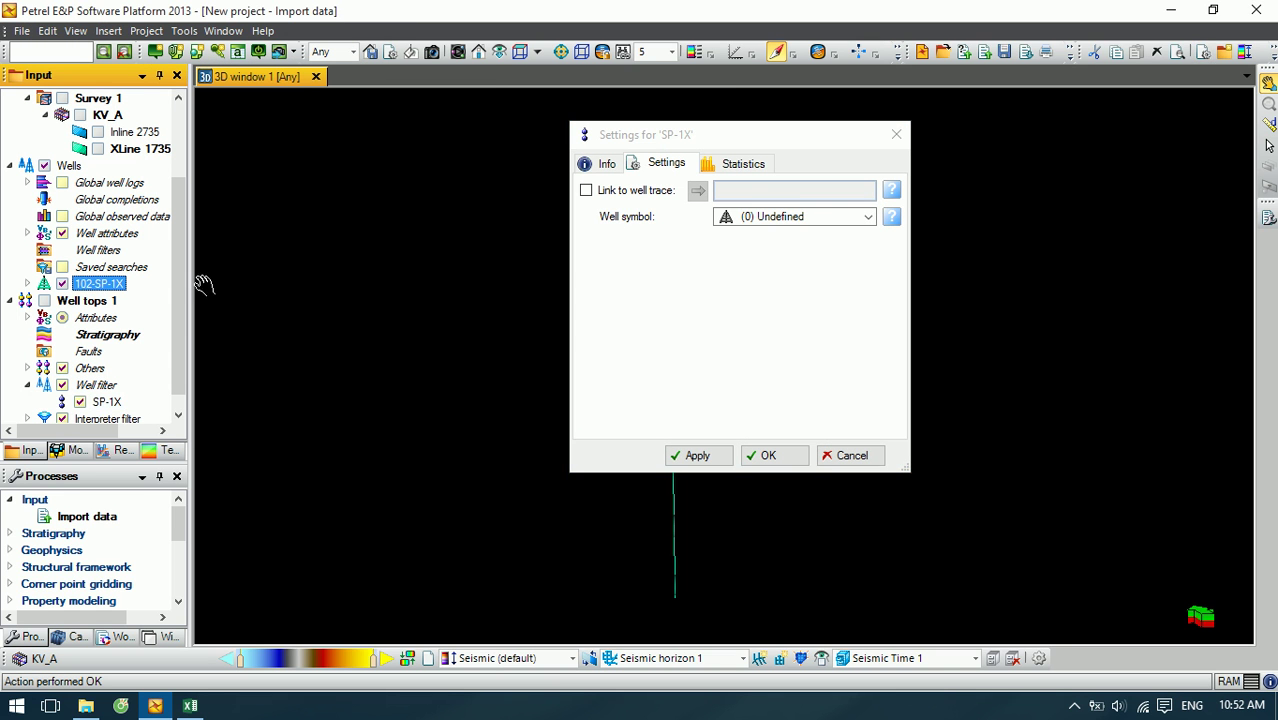
{"action": "left_click", "coordinate": [604, 196]}
{"action": "left_click", "coordinate": [698, 191]}
{"action": "left_click", "coordinate": [777, 459]}
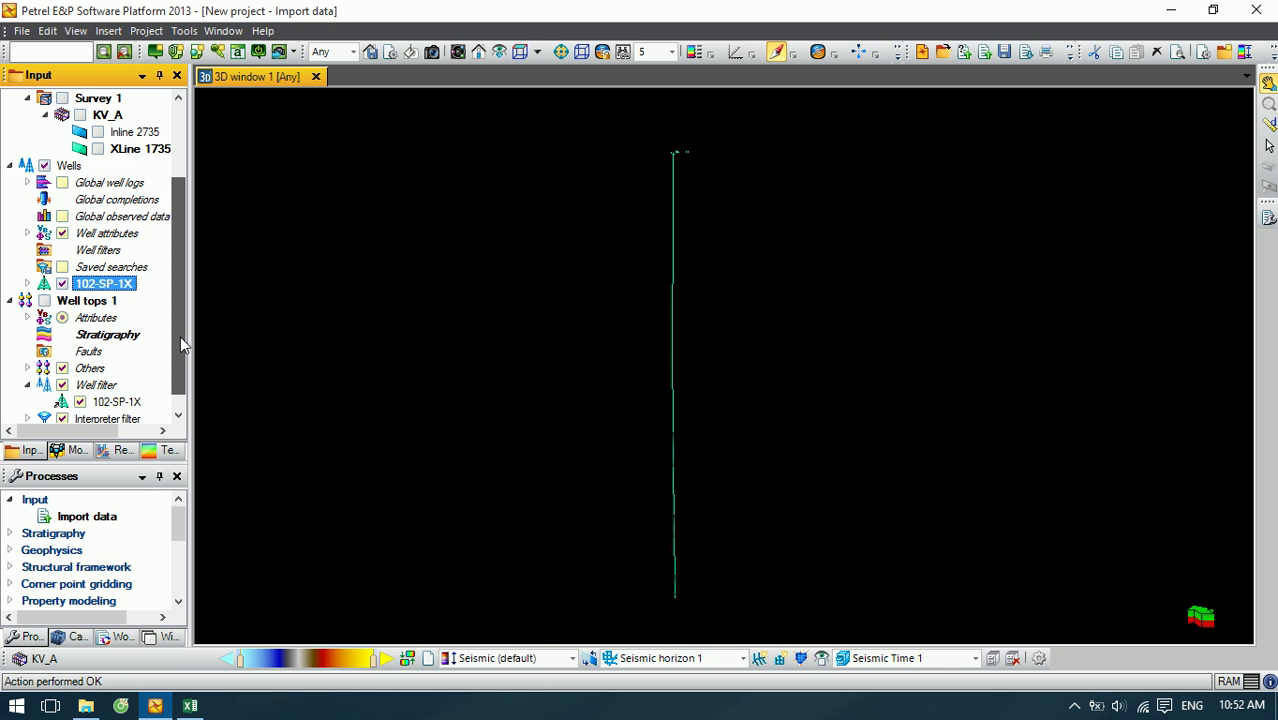
Step: Open Diamond_14.cs for import onto well 102-SP-1X in the Checkshots format (ASCII) and widen the import settings window
{"action": "scroll", "coordinate": [180, 336], "scroll_direction": "down", "scroll_amount": 1}
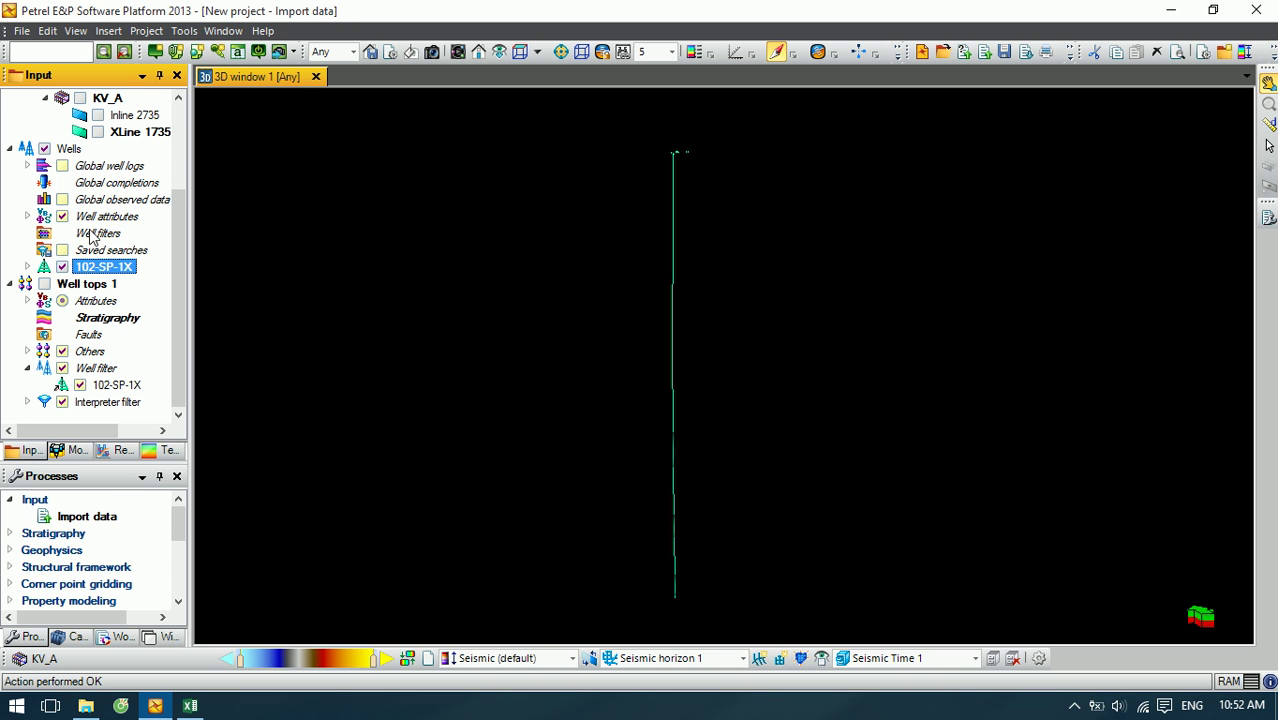
{"action": "left_click", "coordinate": [115, 34]}
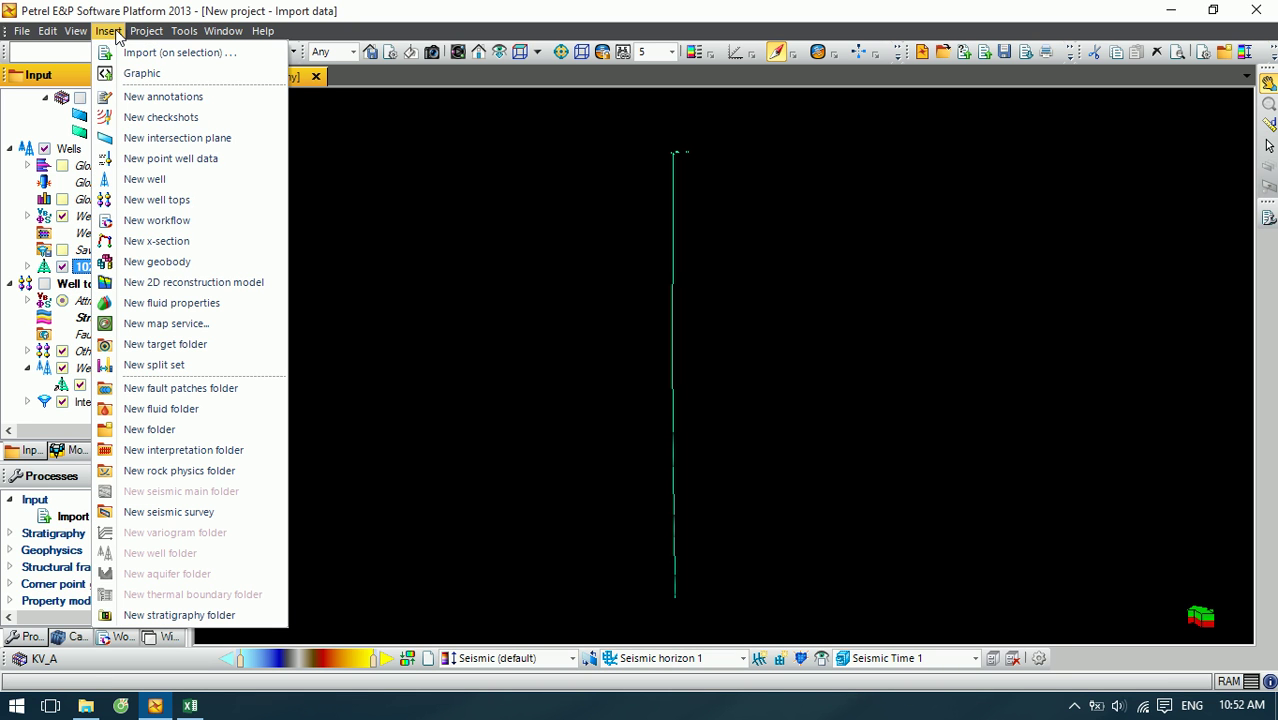
{"action": "left_click", "coordinate": [25, 308]}
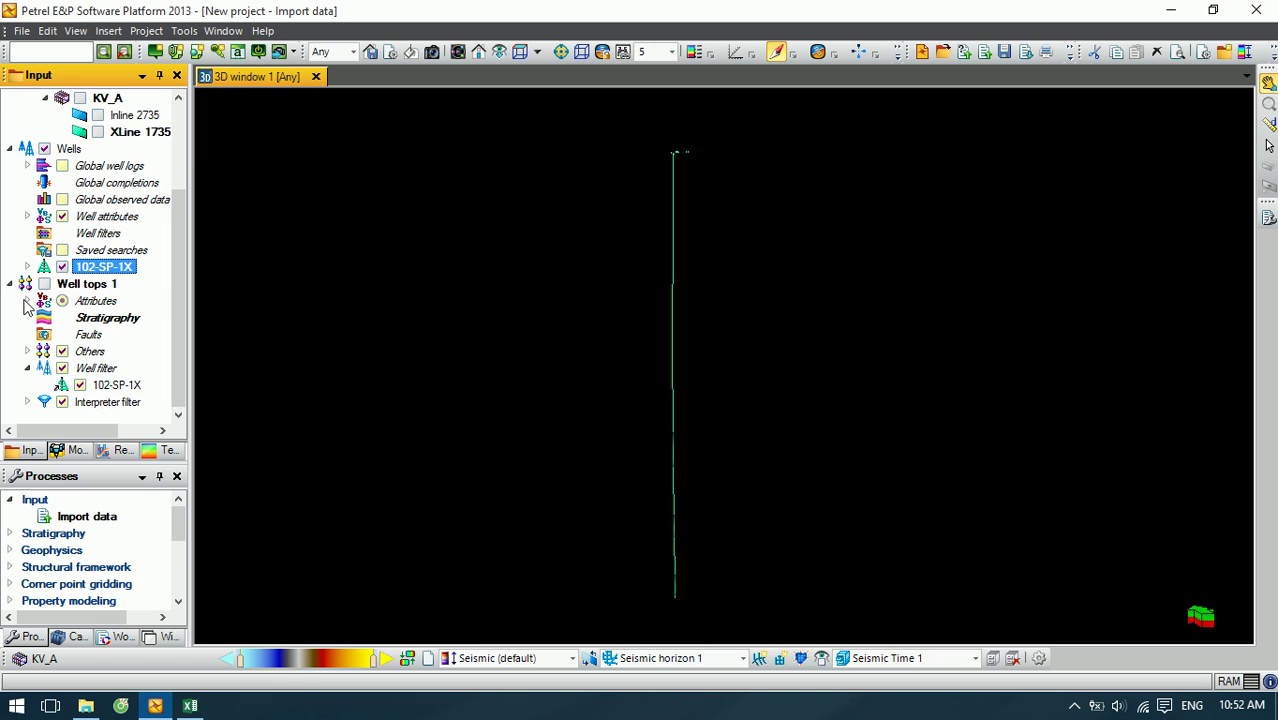
{"action": "right_click", "coordinate": [94, 270]}
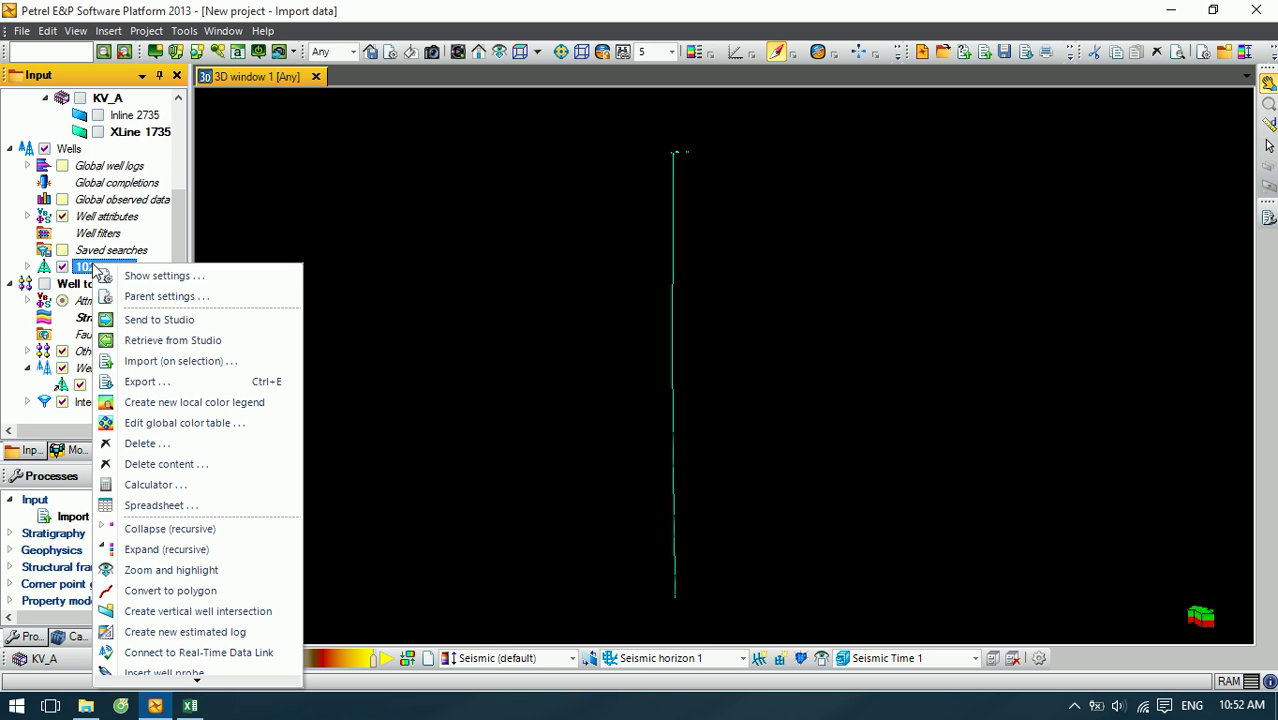
{"action": "left_click", "coordinate": [160, 364]}
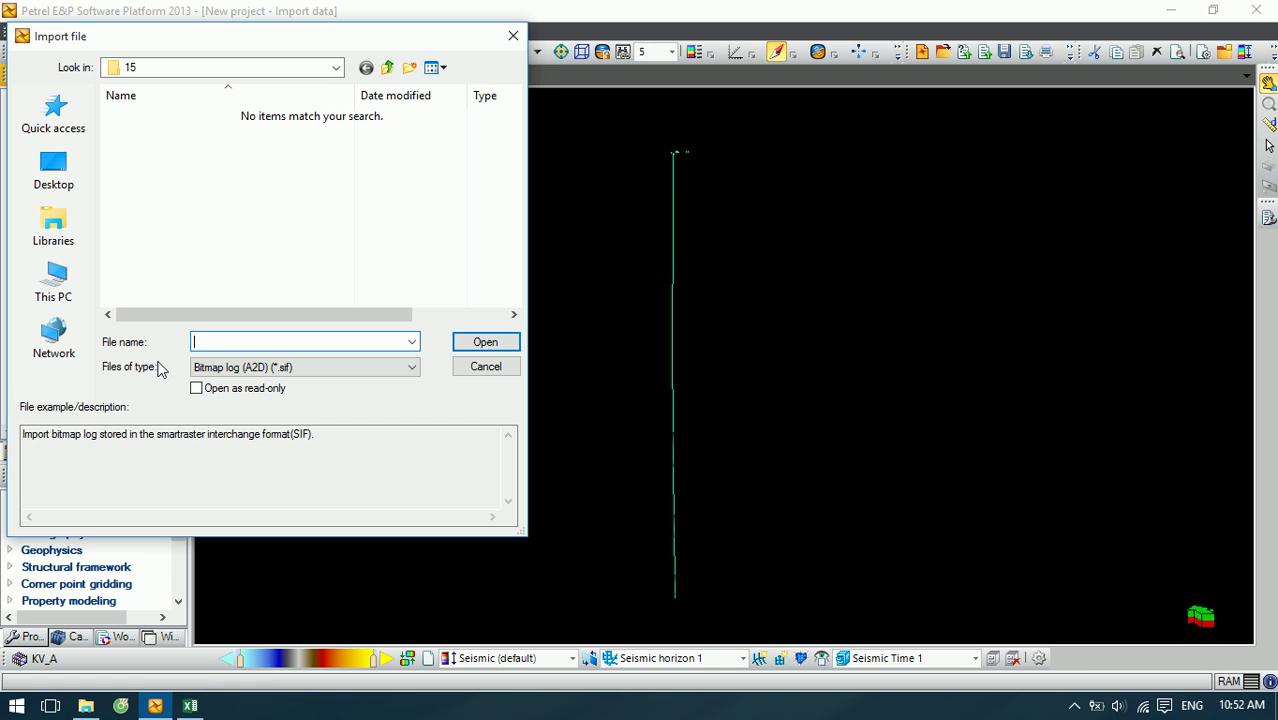
{"action": "left_click", "coordinate": [295, 372]}
{"action": "left_click", "coordinate": [283, 421]}
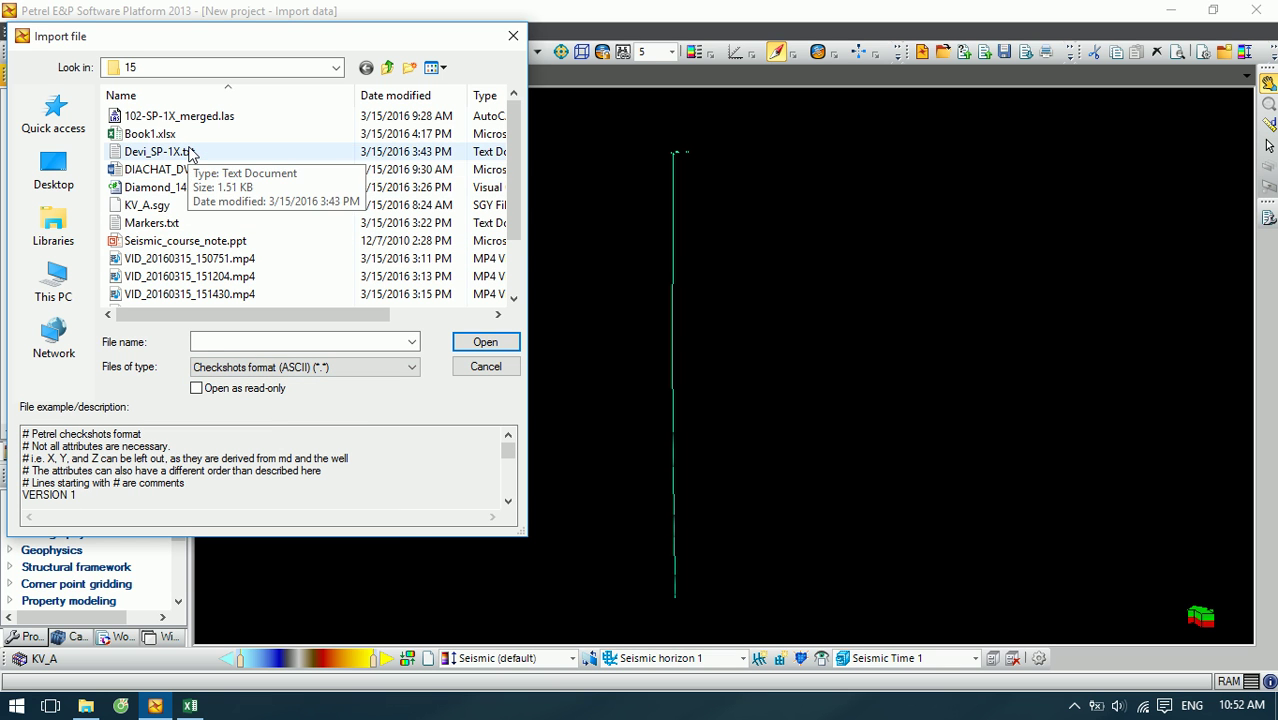
{"action": "left_click", "coordinate": [199, 189]}
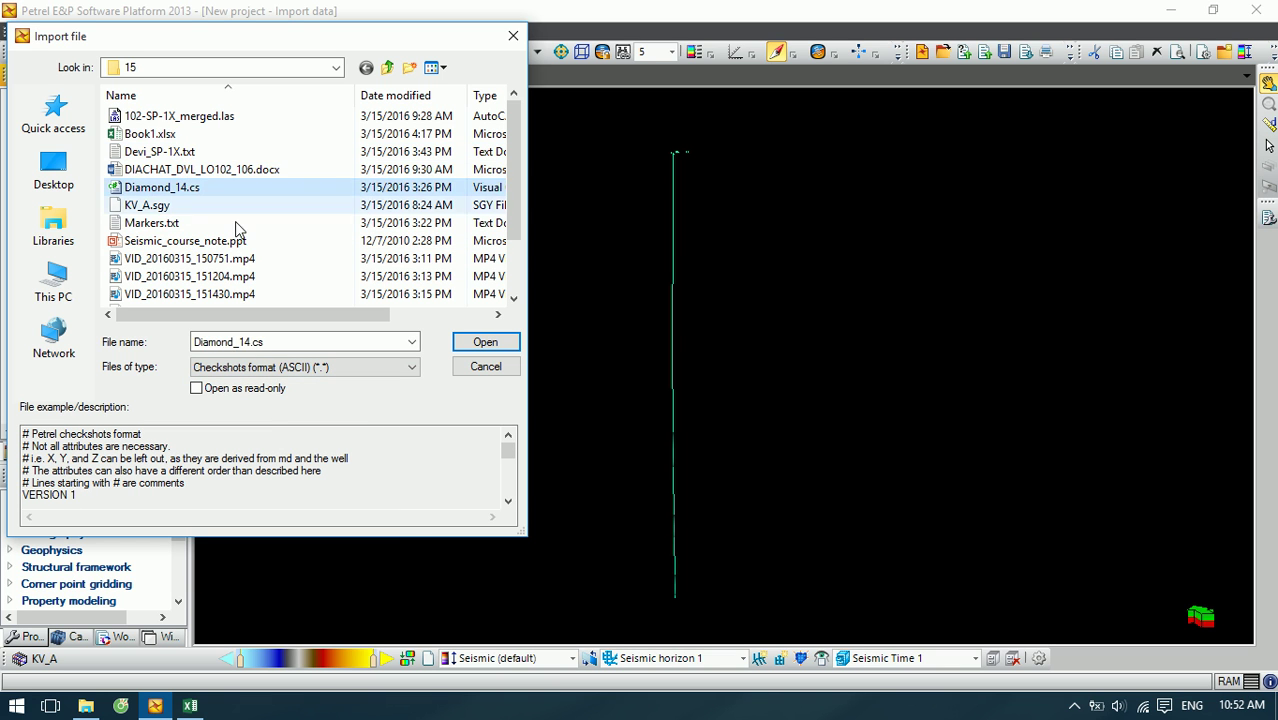
{"action": "left_click", "coordinate": [476, 346]}
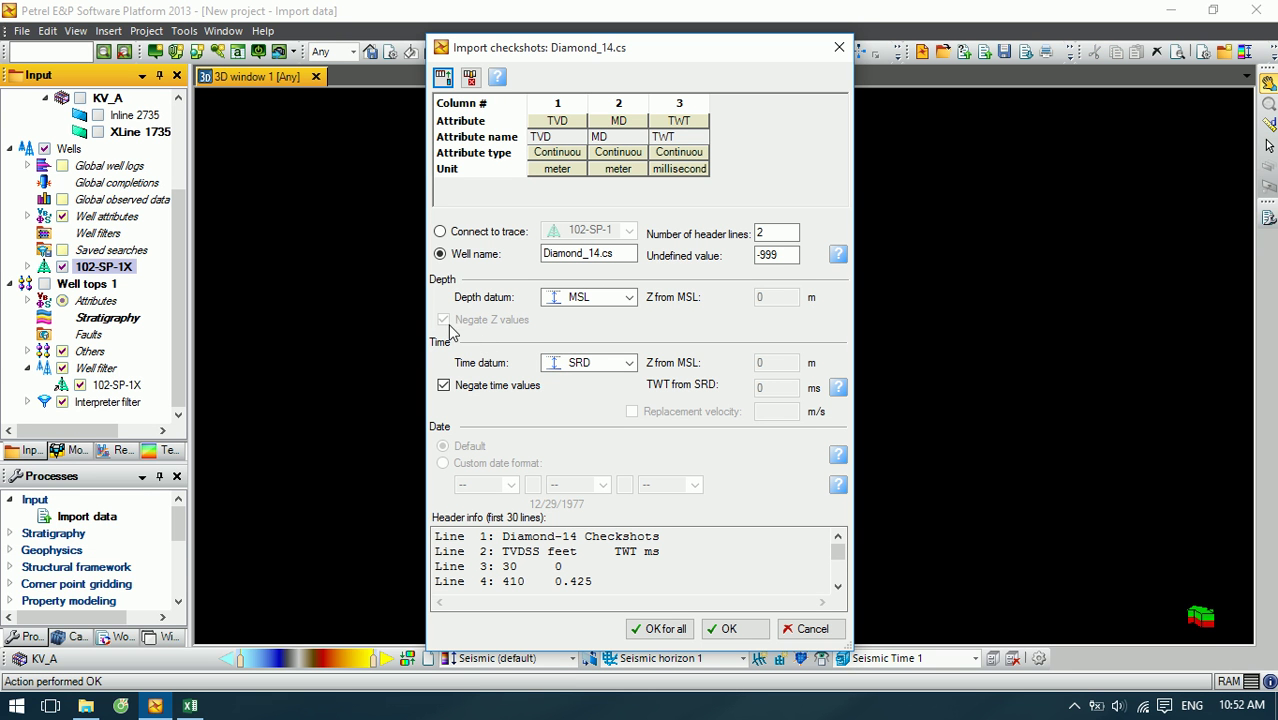
{"action": "left_click_drag", "start_coordinate": [422, 331], "coordinate": [213, 331]}
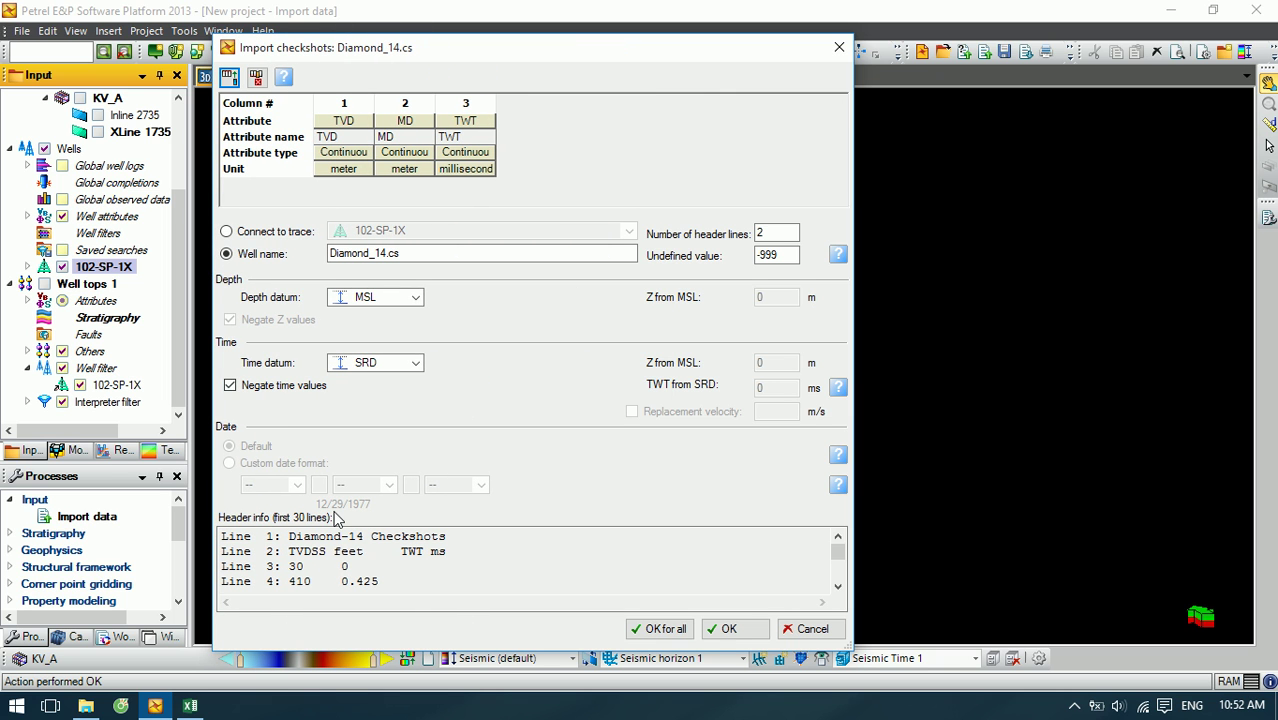
Step: Examine the header lines of Diamond_14.cs against the import columns, and select column 1
{"action": "scroll", "coordinate": [365, 563], "scroll_direction": "down", "scroll_amount": 7}
{"action": "scroll", "coordinate": [366, 565], "scroll_direction": "down", "scroll_amount": 2}
{"action": "scroll", "coordinate": [367, 563], "scroll_direction": "up", "scroll_amount": 9}
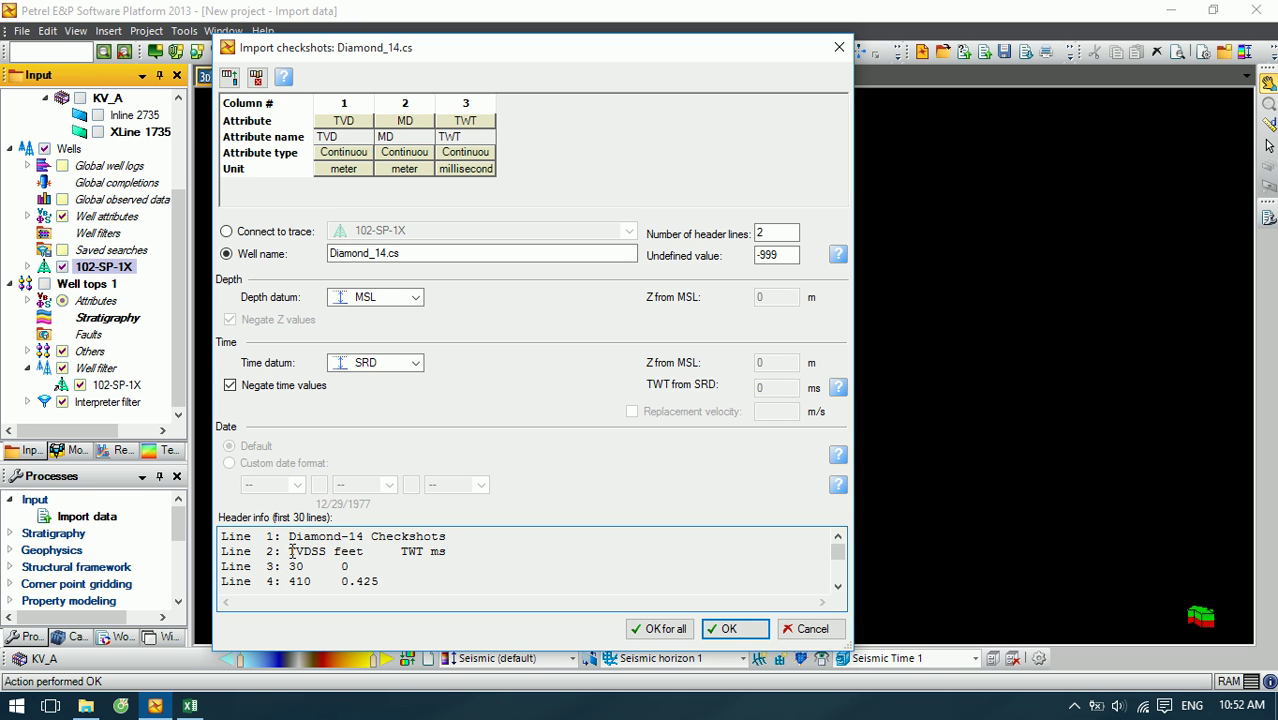
{"action": "left_click", "coordinate": [338, 556]}
{"action": "left_click_drag", "start_coordinate": [289, 566], "coordinate": [358, 581]}
{"action": "left_click", "coordinate": [341, 106]}
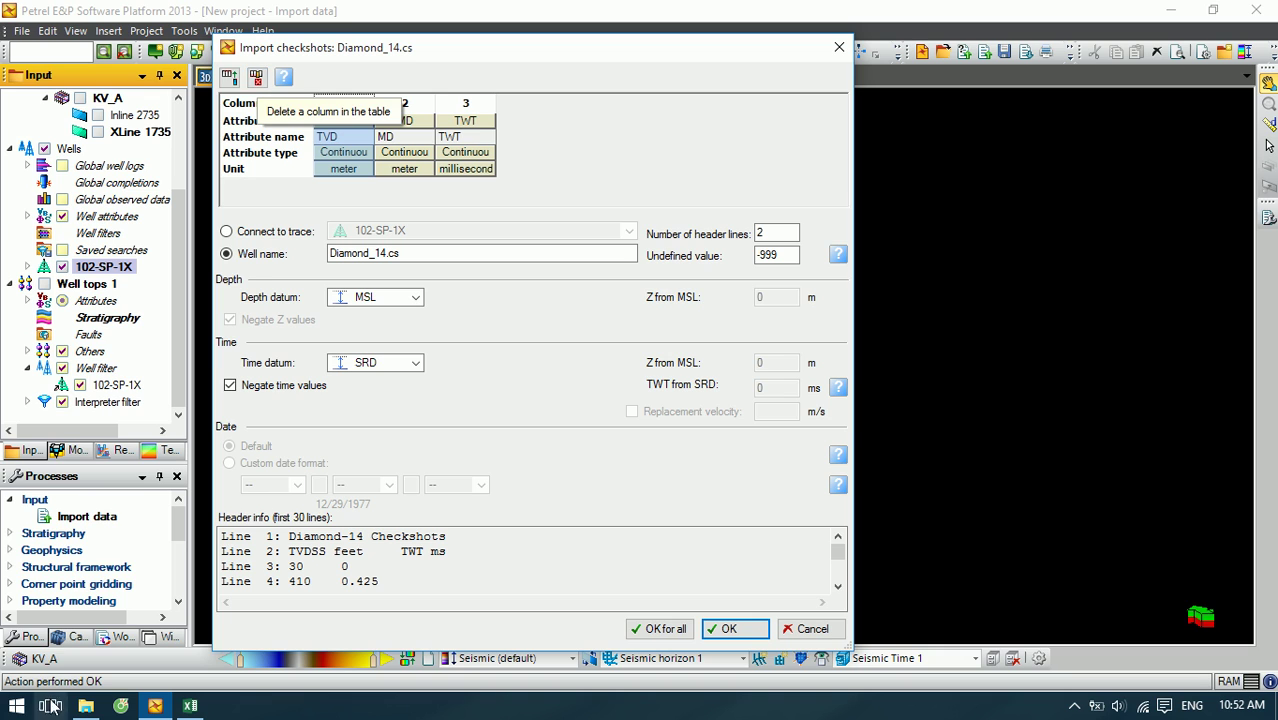
Step: Open VSP_A.xlsx from the project folder in Excel and review the MD and TWT columns on the VSP sheet
{"action": "left_click", "coordinate": [86, 706]}
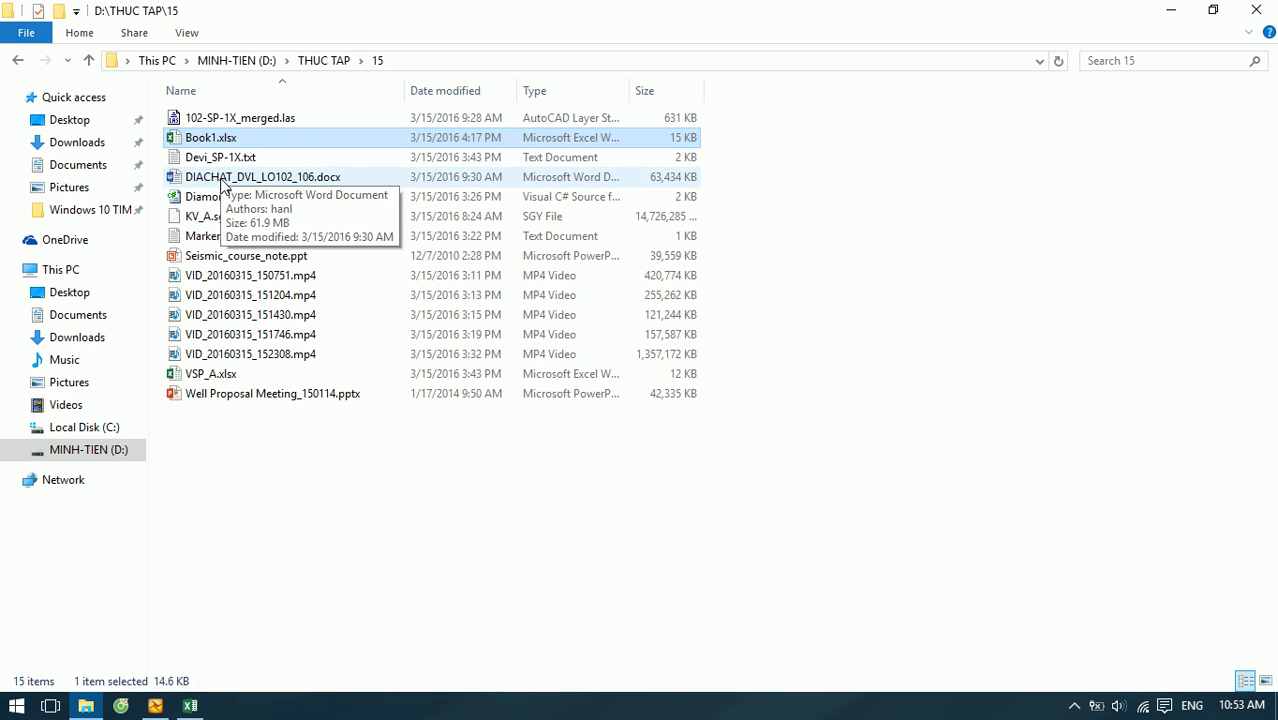
{"action": "double_click", "coordinate": [202, 373]}
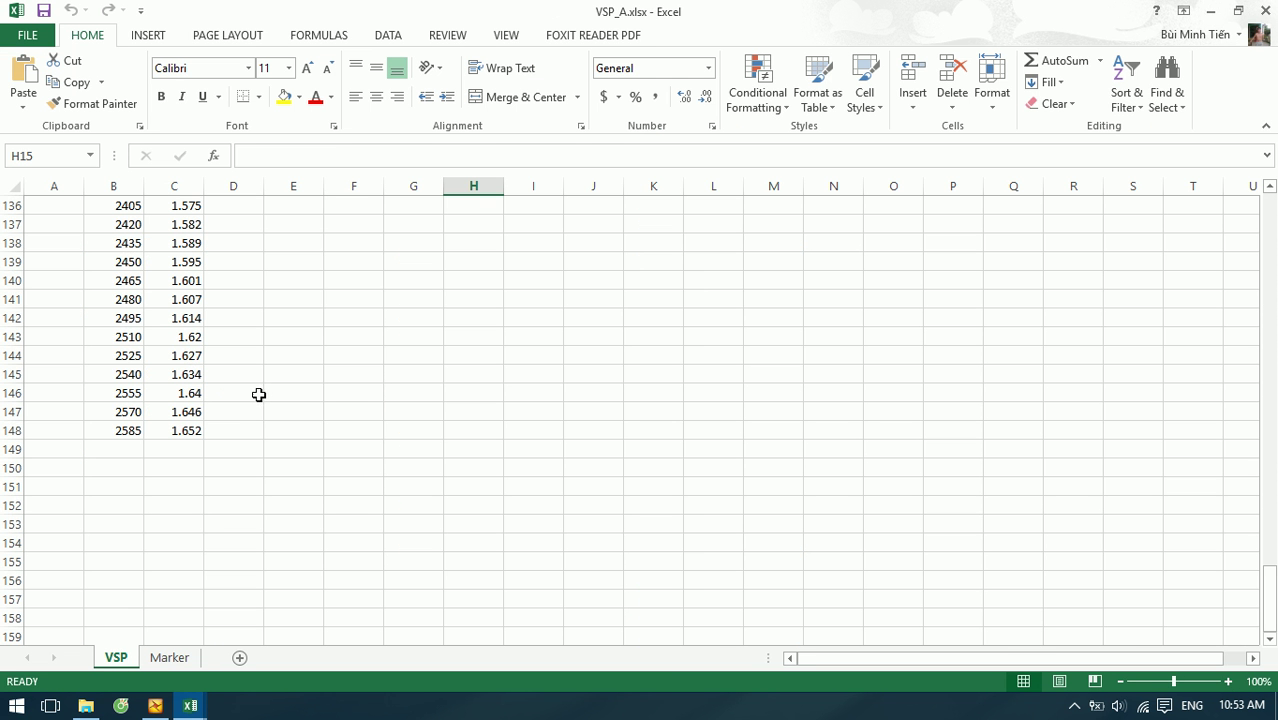
{"action": "scroll", "coordinate": [145, 402], "scroll_direction": "up", "scroll_amount": 20}
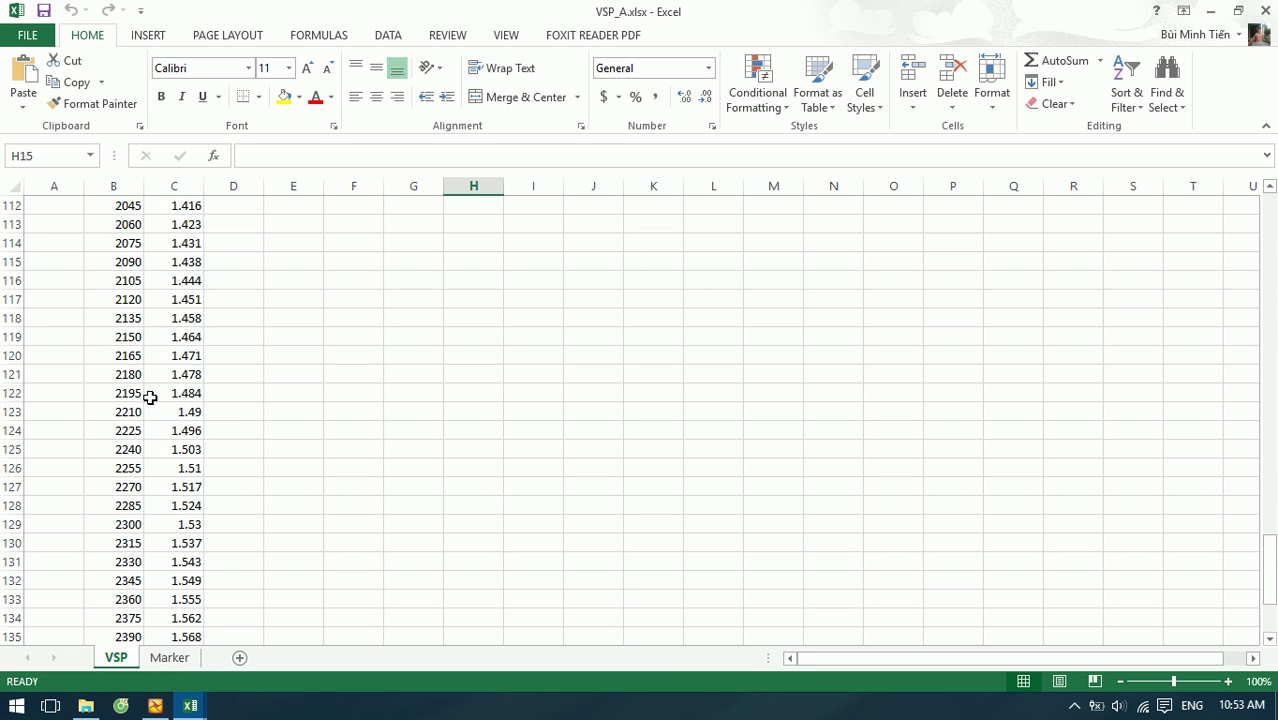
{"action": "scroll", "coordinate": [170, 401], "scroll_direction": "up", "scroll_amount": 13}
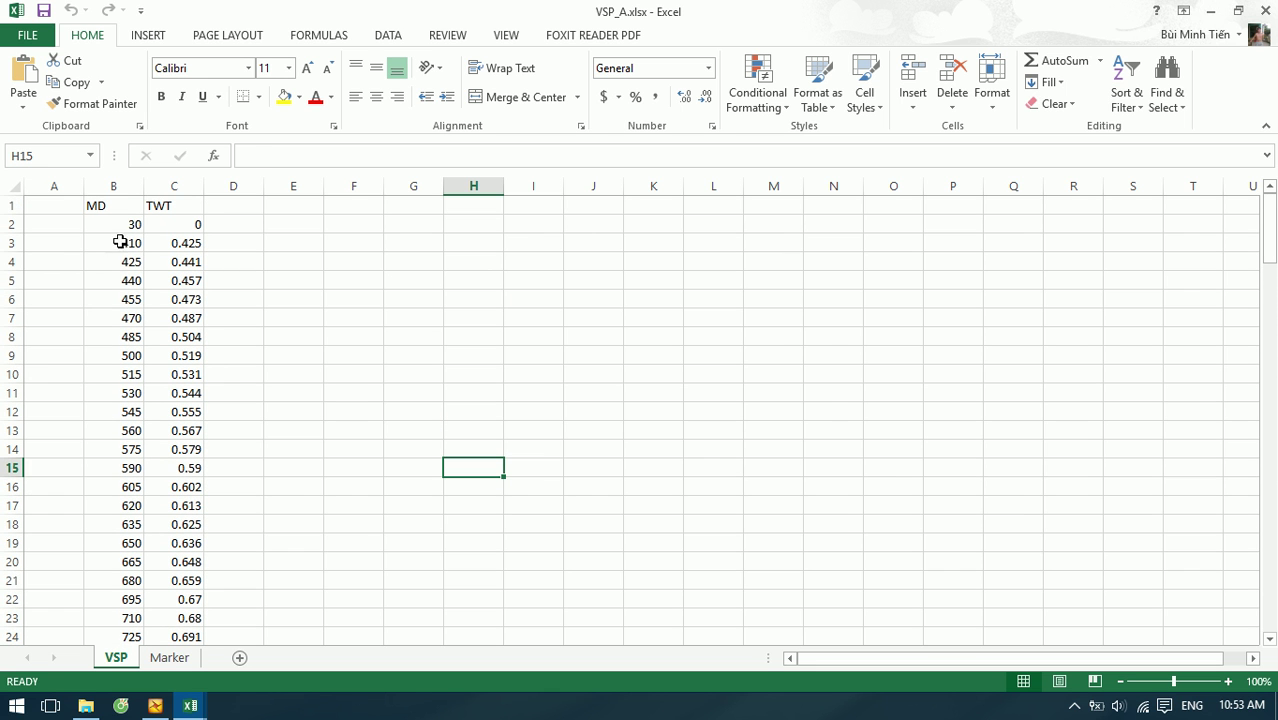
{"action": "left_click_drag", "start_coordinate": [119, 228], "coordinate": [131, 314]}
{"action": "key", "text": "ctrl+q"}
Step: Return to Petrel, delete the TVD column from the checkshots import, set the TWT unit to second, and cancel at the input data settings
{"action": "left_click", "coordinate": [155, 705]}
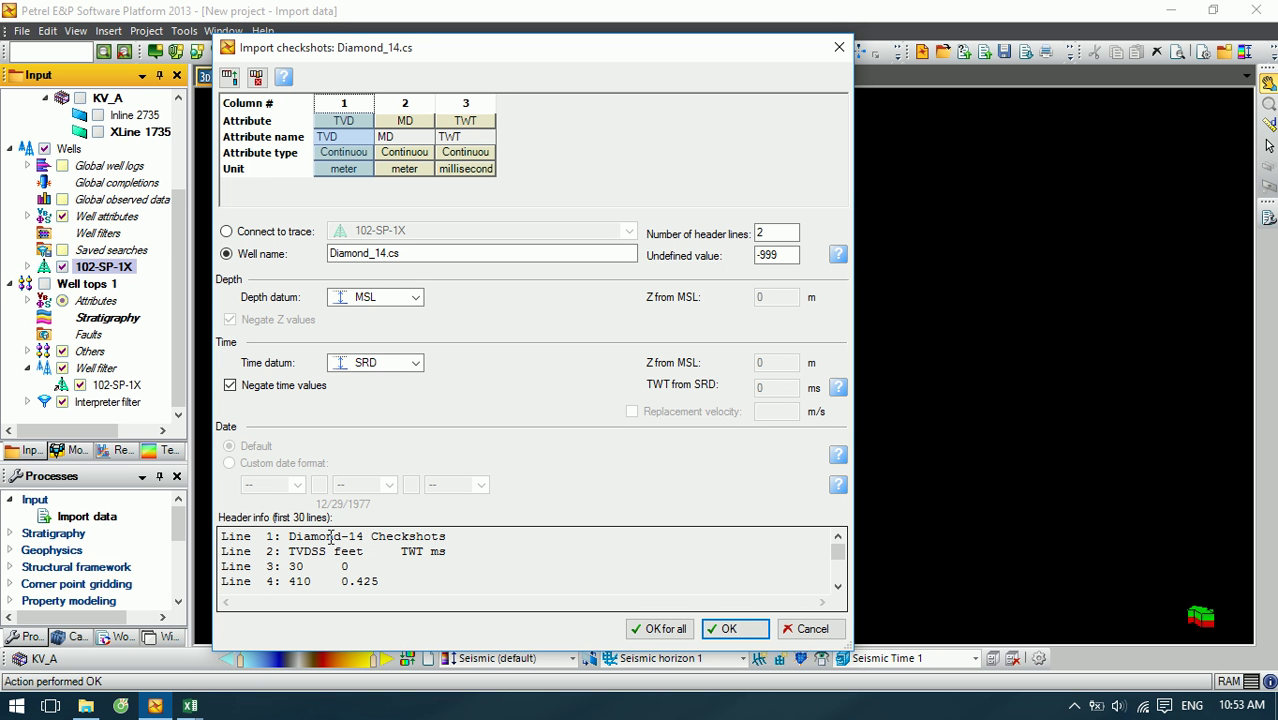
{"action": "left_click", "coordinate": [256, 78]}
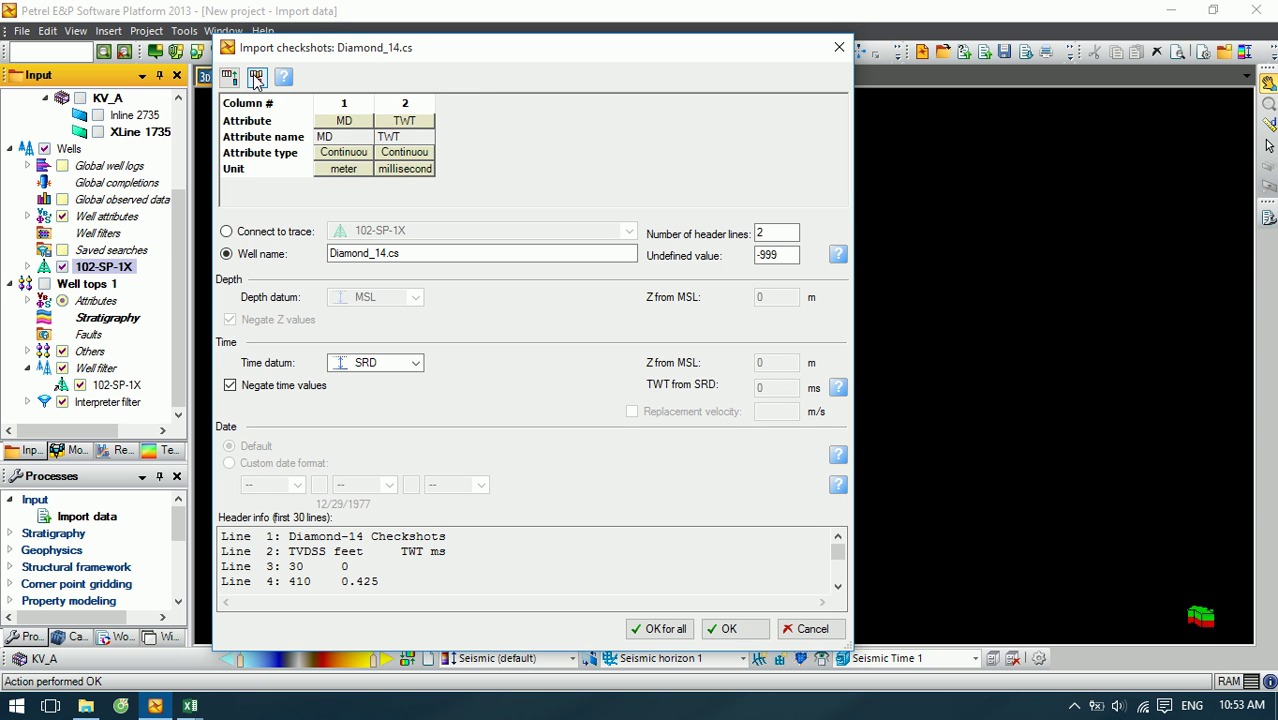
{"action": "left_click", "coordinate": [412, 170]}
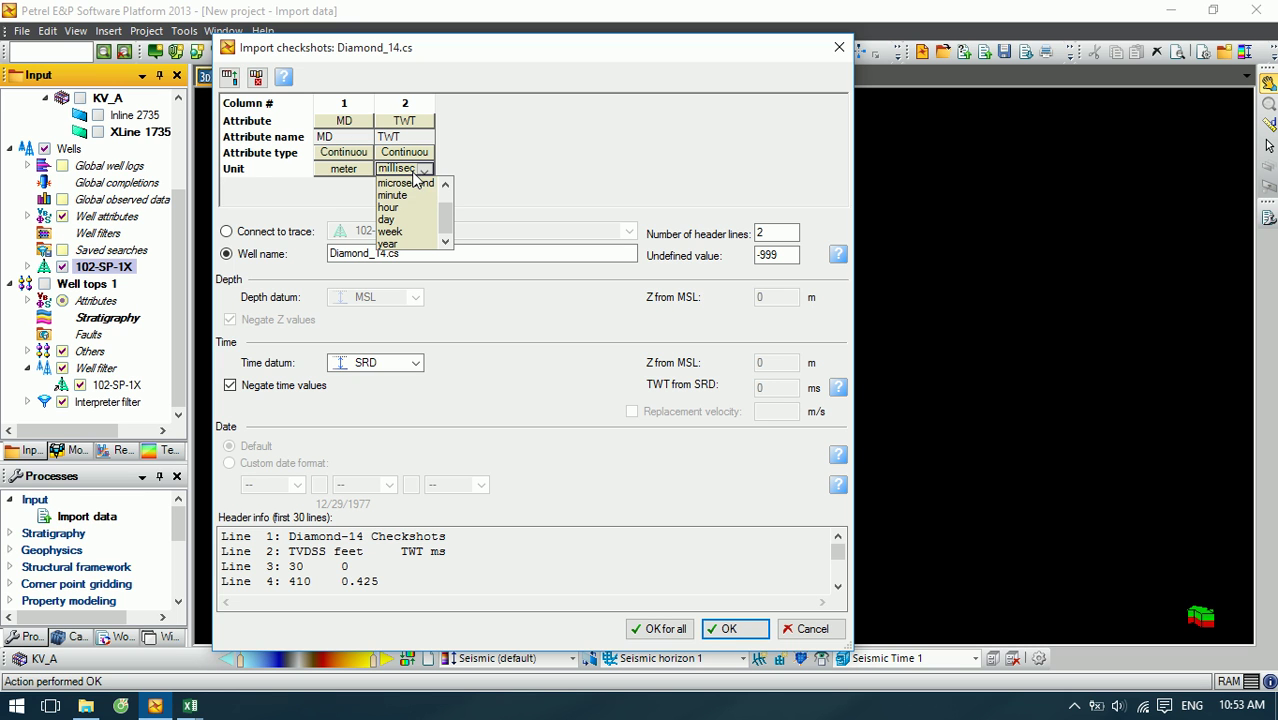
{"action": "scroll", "coordinate": [420, 220], "scroll_direction": "up", "scroll_amount": 3}
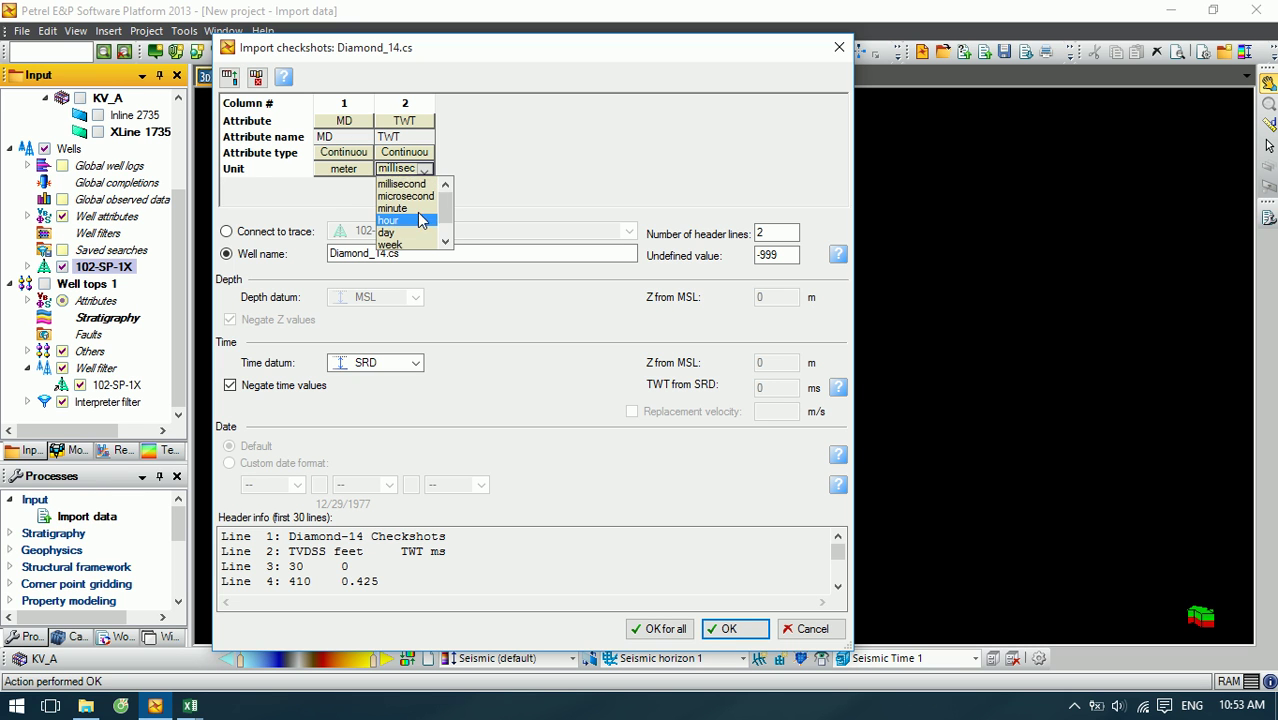
{"action": "left_click", "coordinate": [404, 188]}
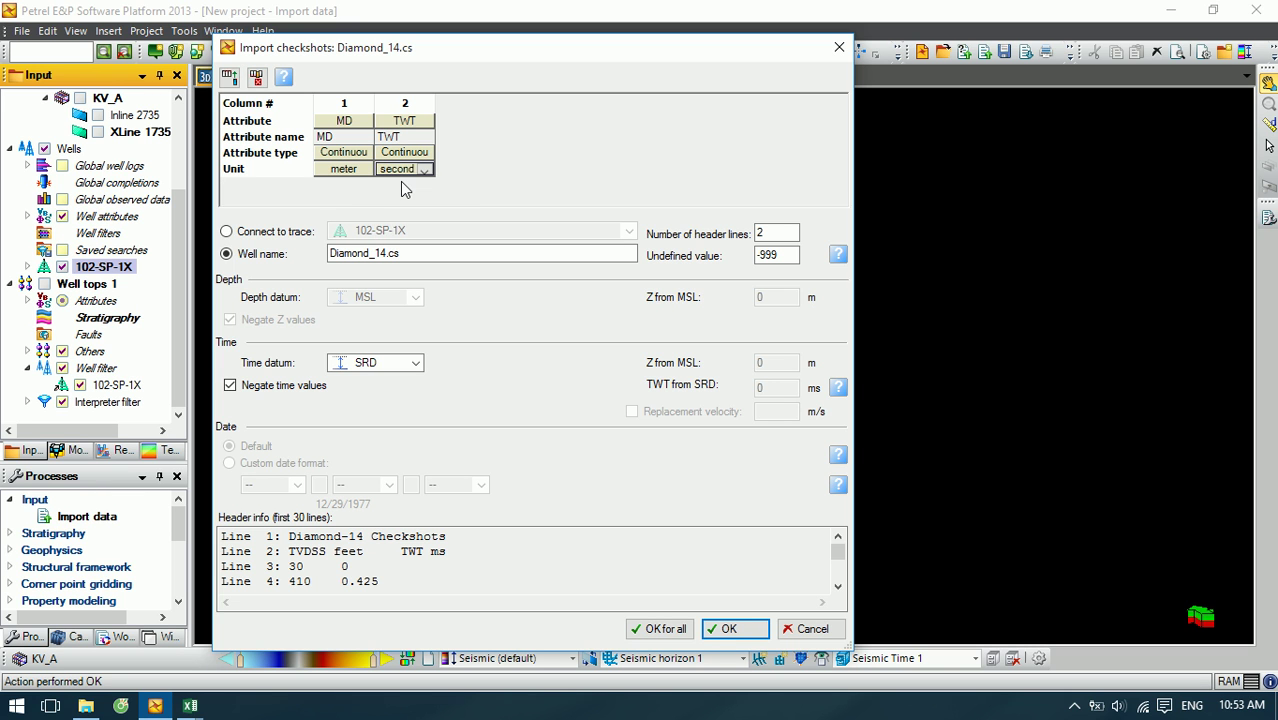
{"action": "left_click", "coordinate": [729, 629]}
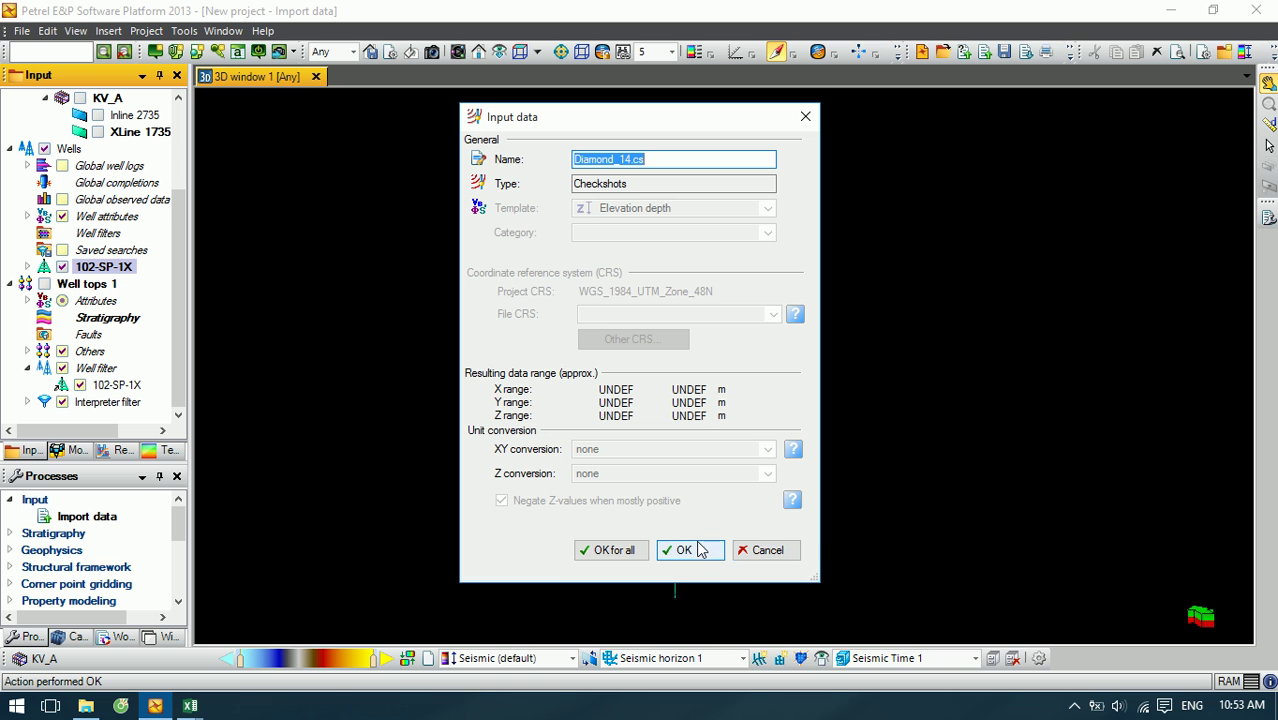
{"action": "left_click", "coordinate": [747, 553]}
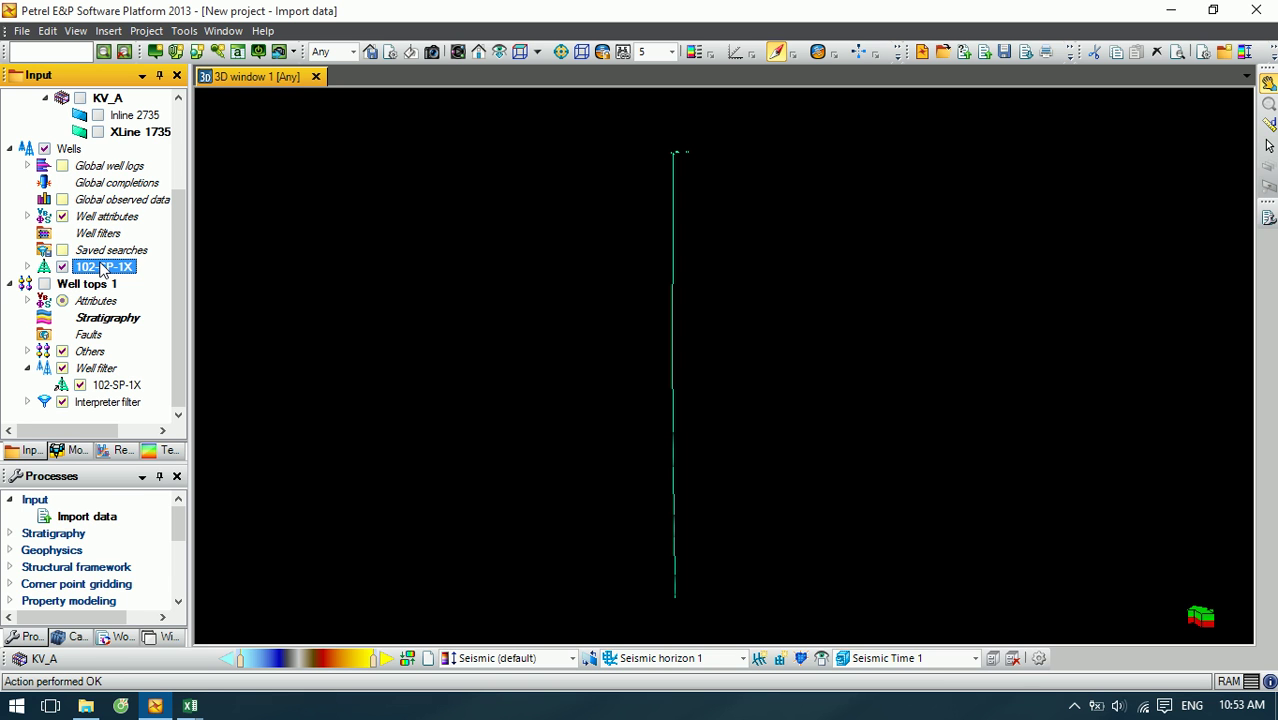
Step: Reopen Diamond_14.cs as a checkshots import on well 102-SP-1X and set the time datum to CRD
{"action": "right_click", "coordinate": [103, 268]}
{"action": "left_click", "coordinate": [173, 352]}
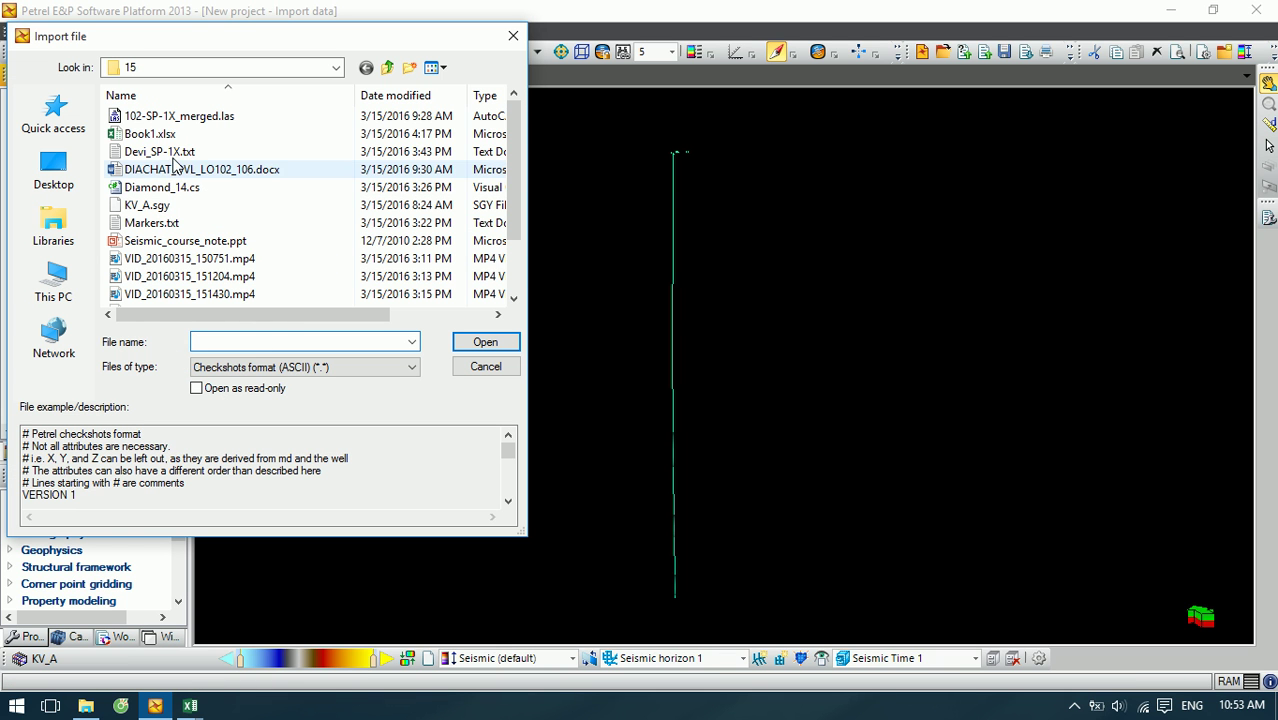
{"action": "left_click", "coordinate": [178, 188]}
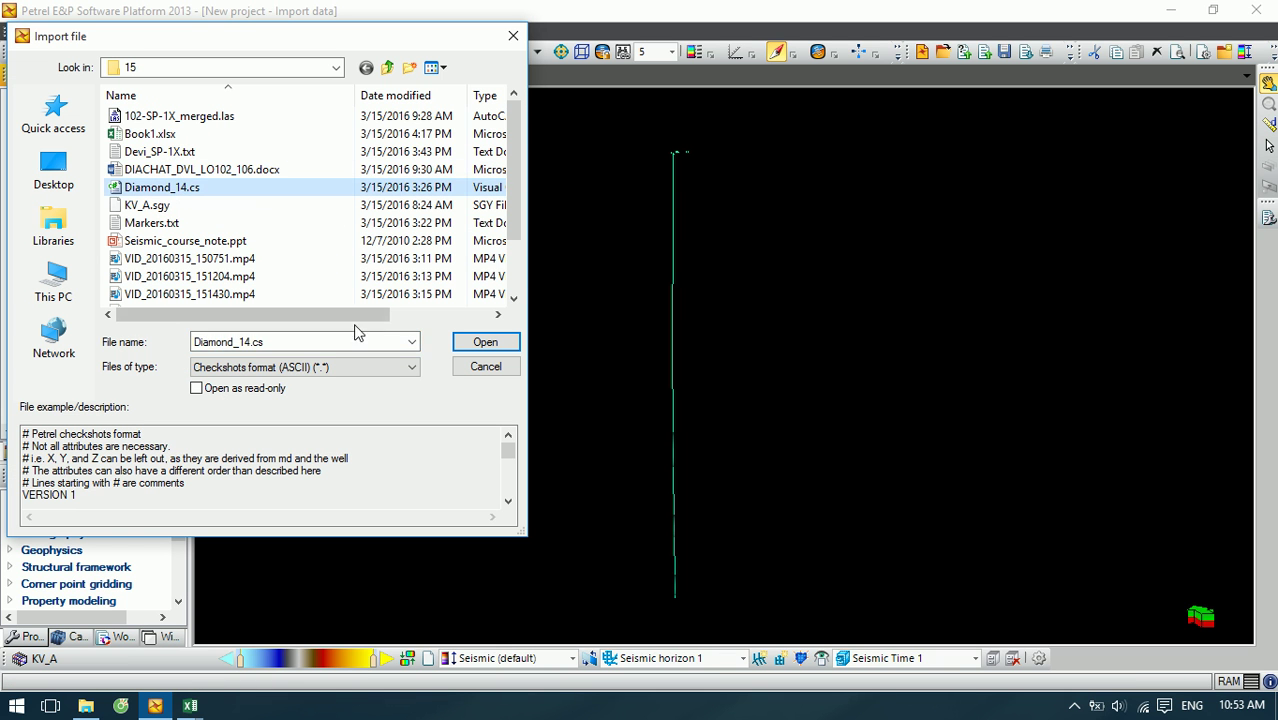
{"action": "left_click", "coordinate": [471, 344]}
{"action": "left_click", "coordinate": [606, 371]}
{"action": "left_click", "coordinate": [612, 389]}
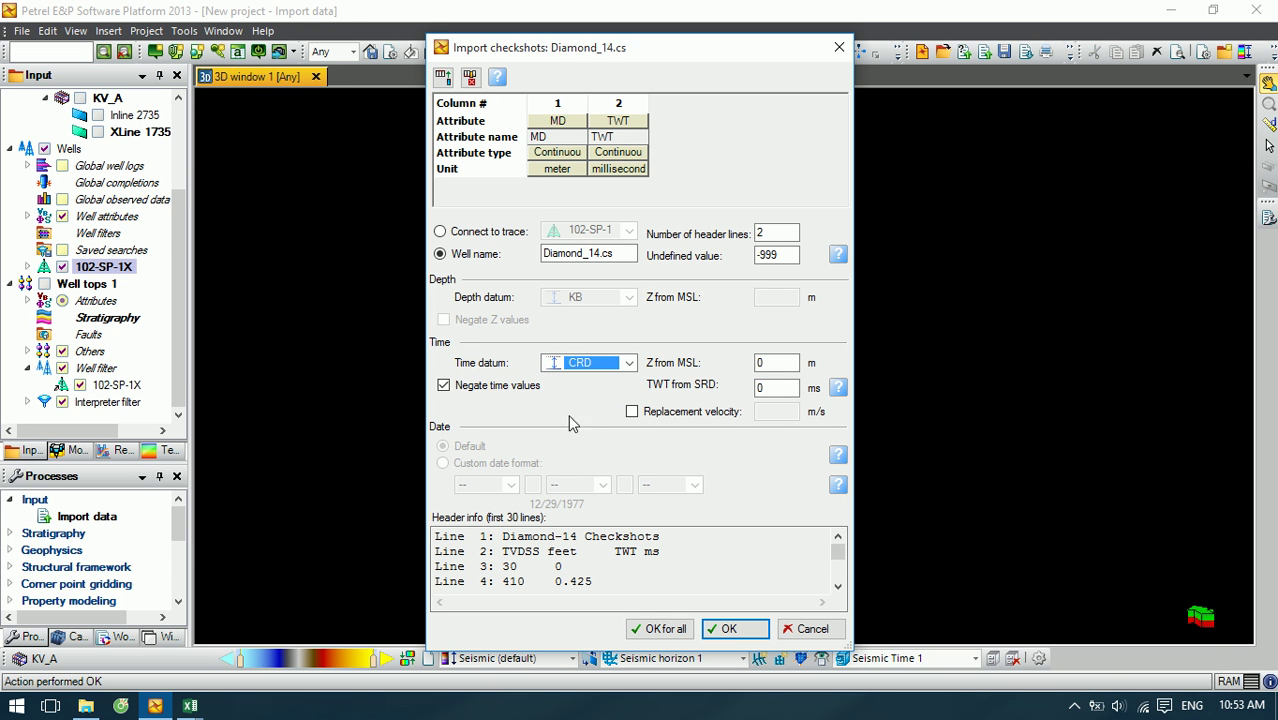
Step: Set the TWT column's unit to second and run the Diamond_14.cs checkshots import with its default name
{"action": "left_click", "coordinate": [630, 168]}
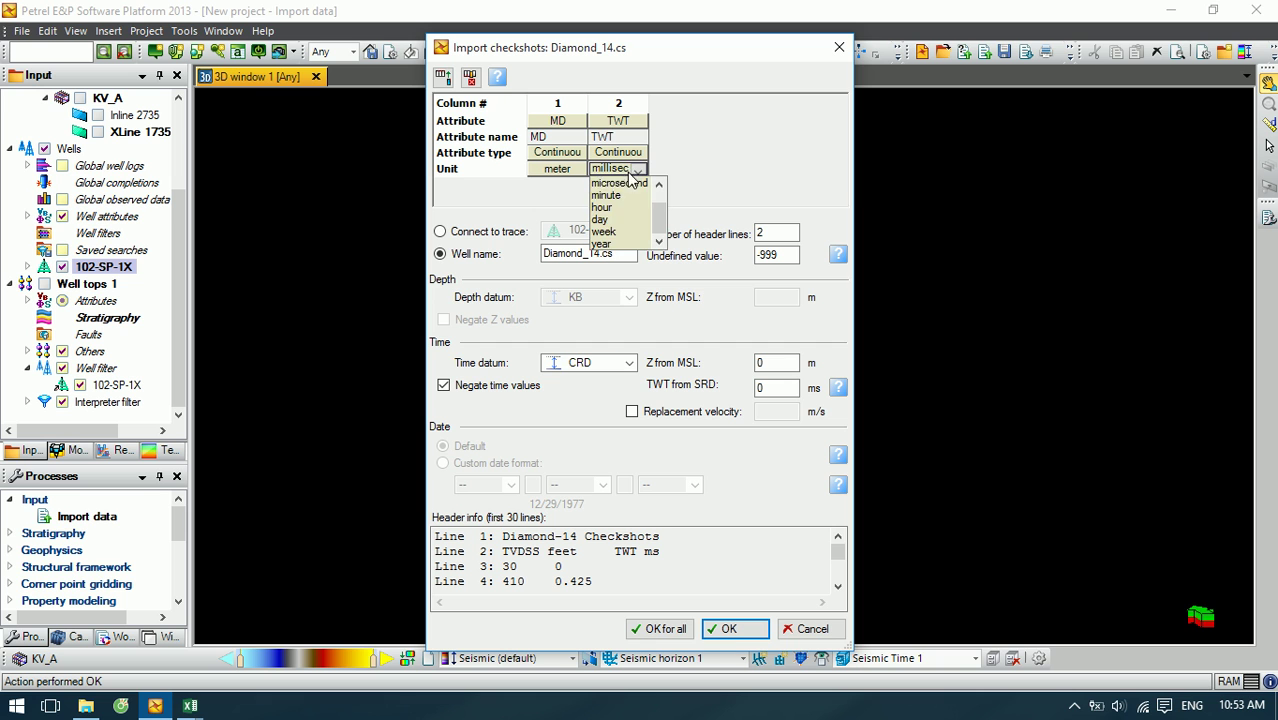
{"action": "scroll", "coordinate": [640, 226], "scroll_direction": "up", "scroll_amount": 2}
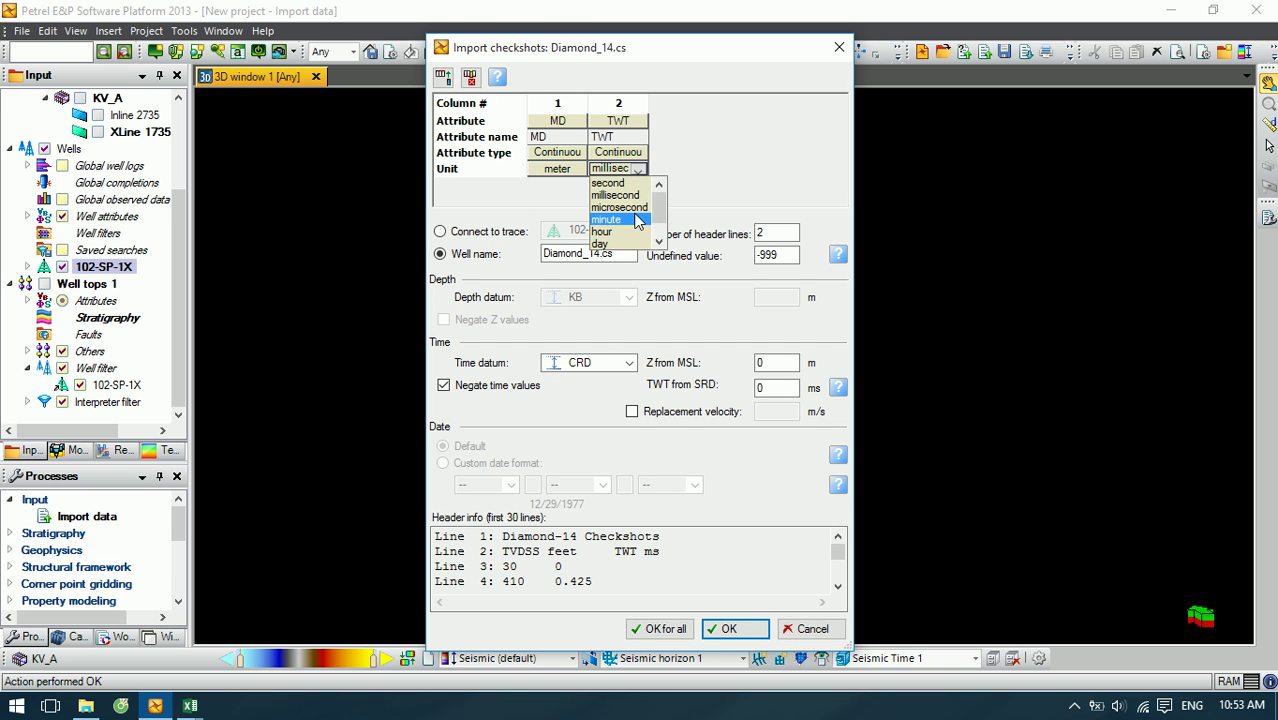
{"action": "left_click", "coordinate": [625, 183]}
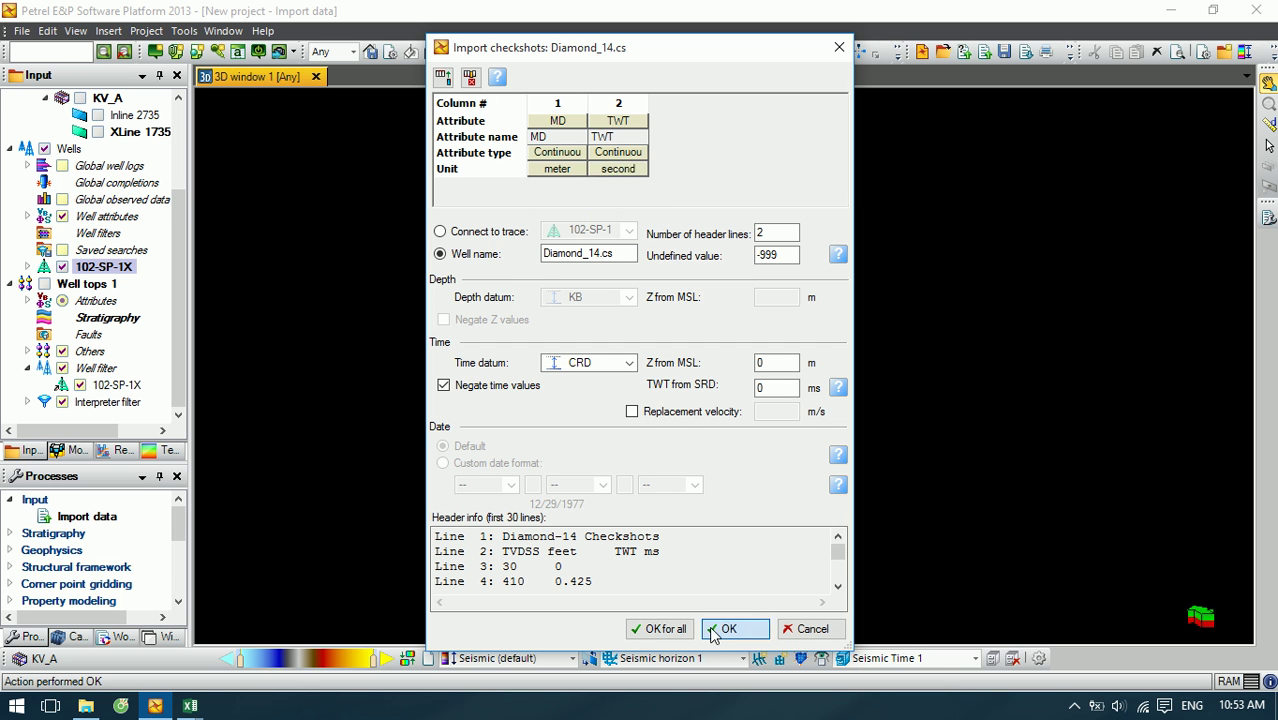
{"action": "left_click", "coordinate": [724, 628]}
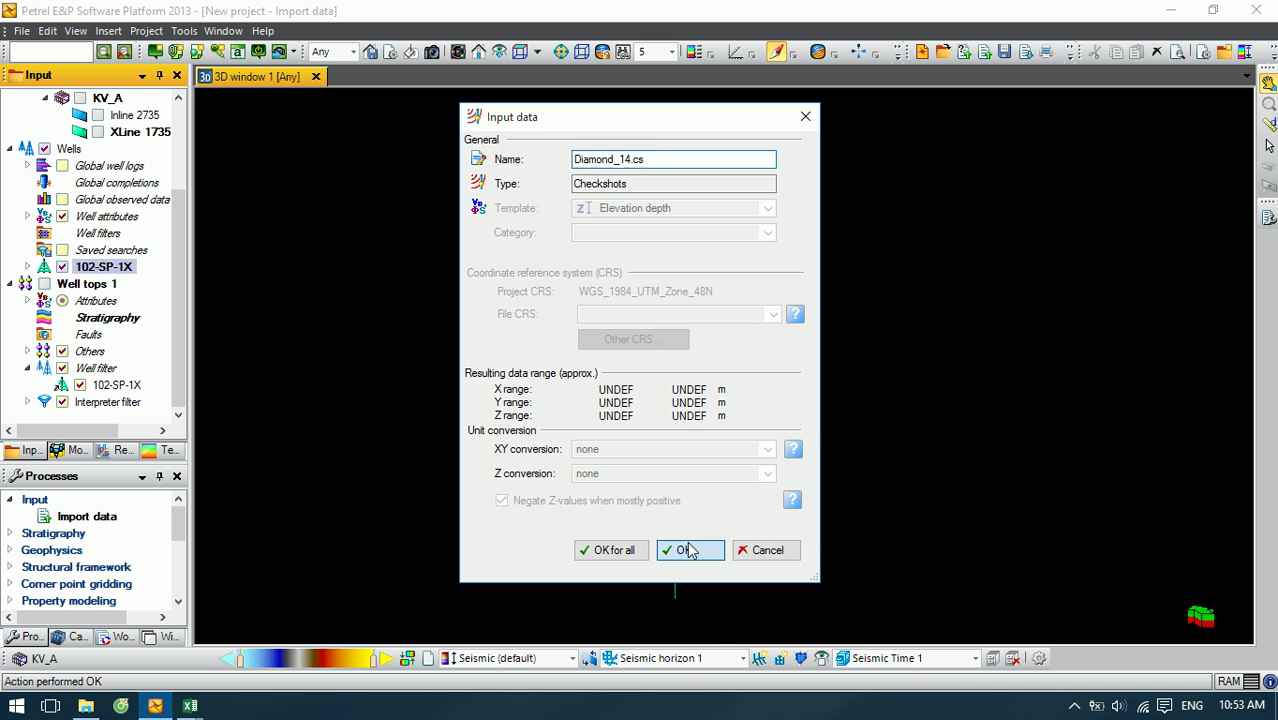
{"action": "left_click", "coordinate": [690, 551]}
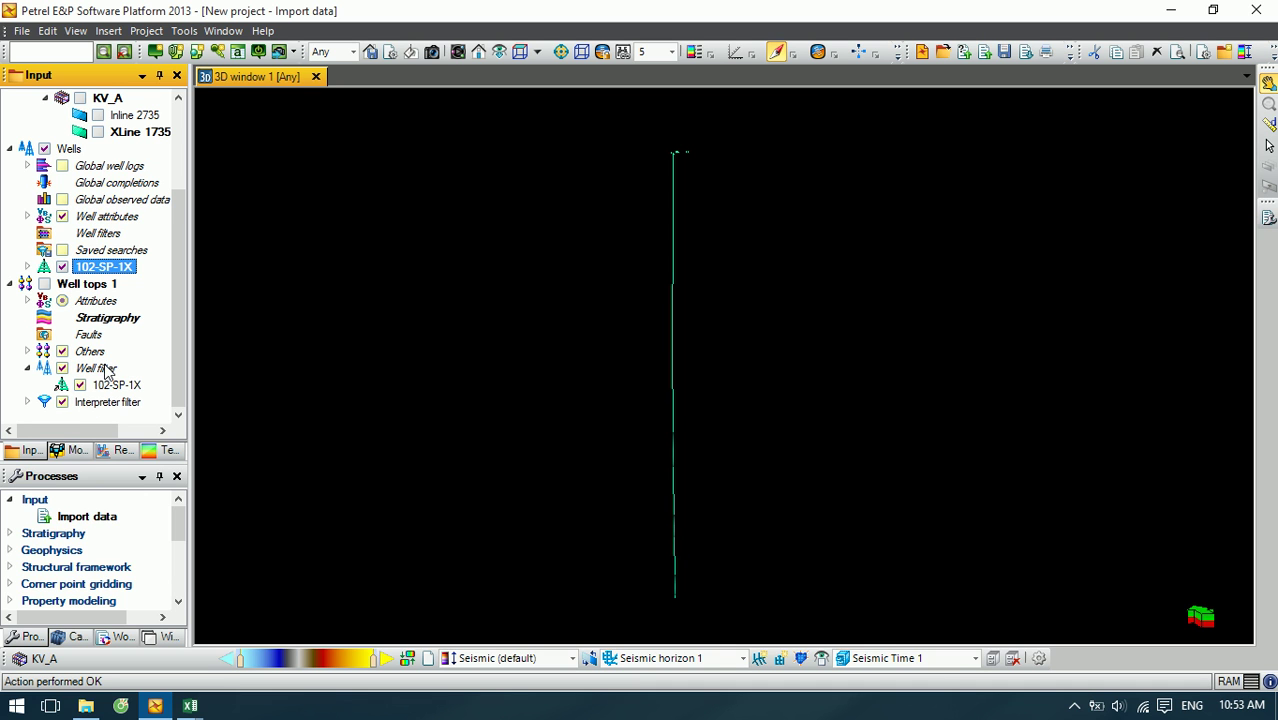
Step: Delete the Well tops 1 folder from the project inputs and confirm the deletion
{"action": "left_click", "coordinate": [90, 286]}
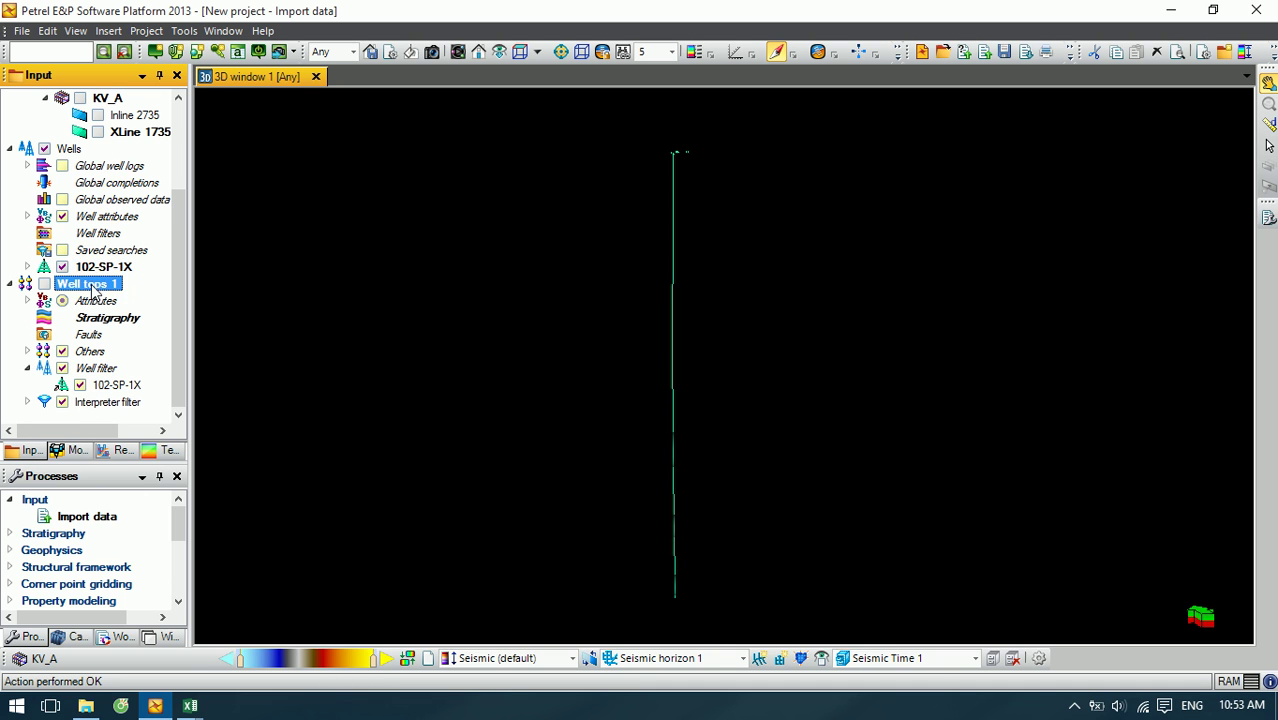
{"action": "right_click", "coordinate": [93, 288]}
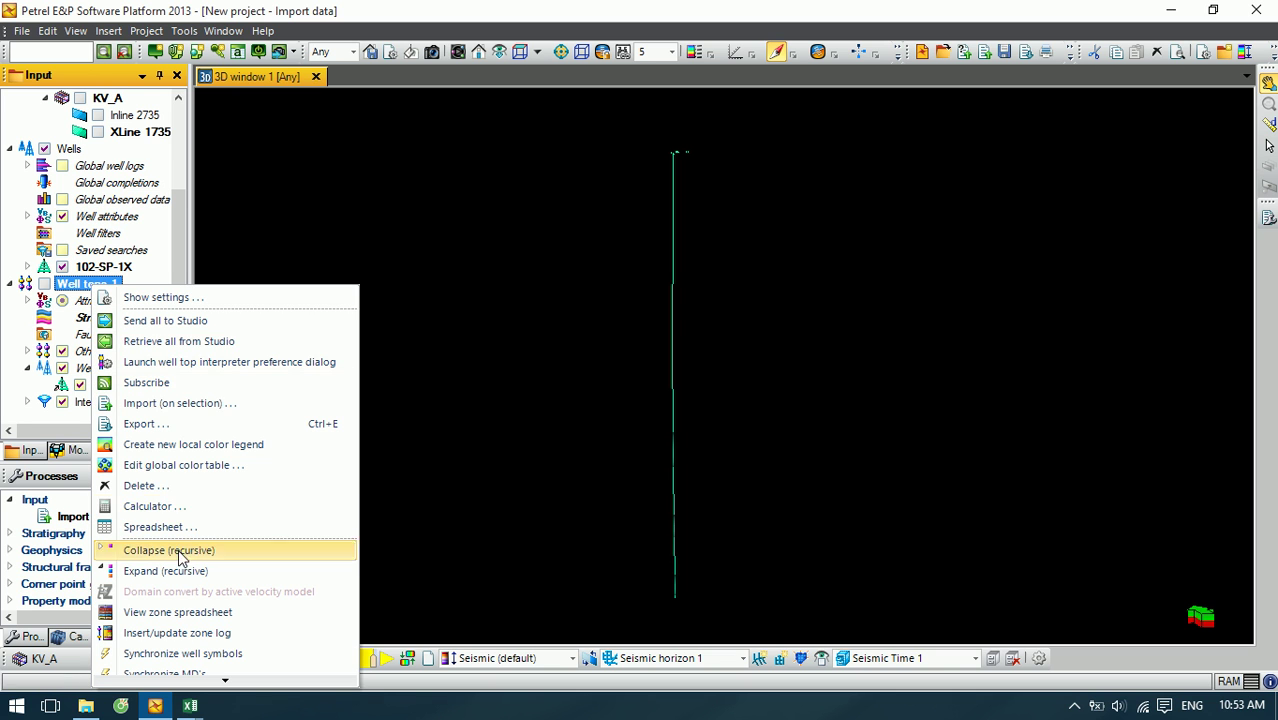
{"action": "left_click", "coordinate": [146, 485]}
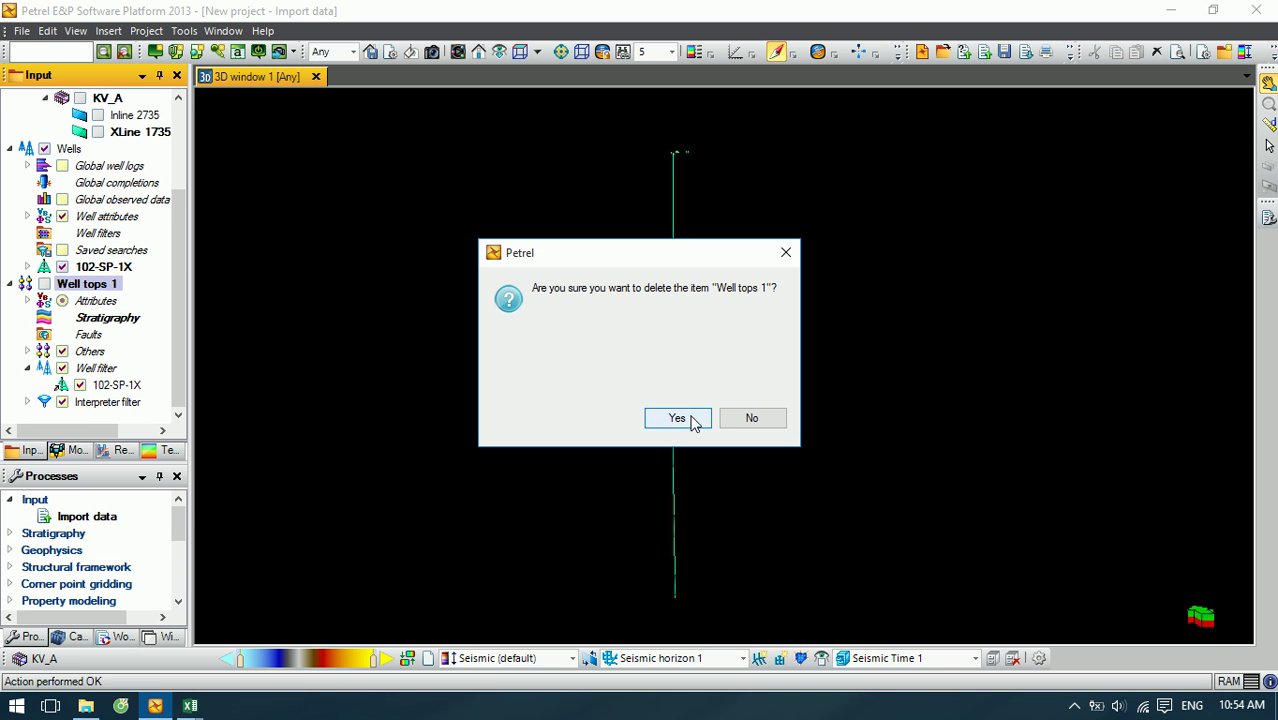
{"action": "left_click", "coordinate": [696, 422]}
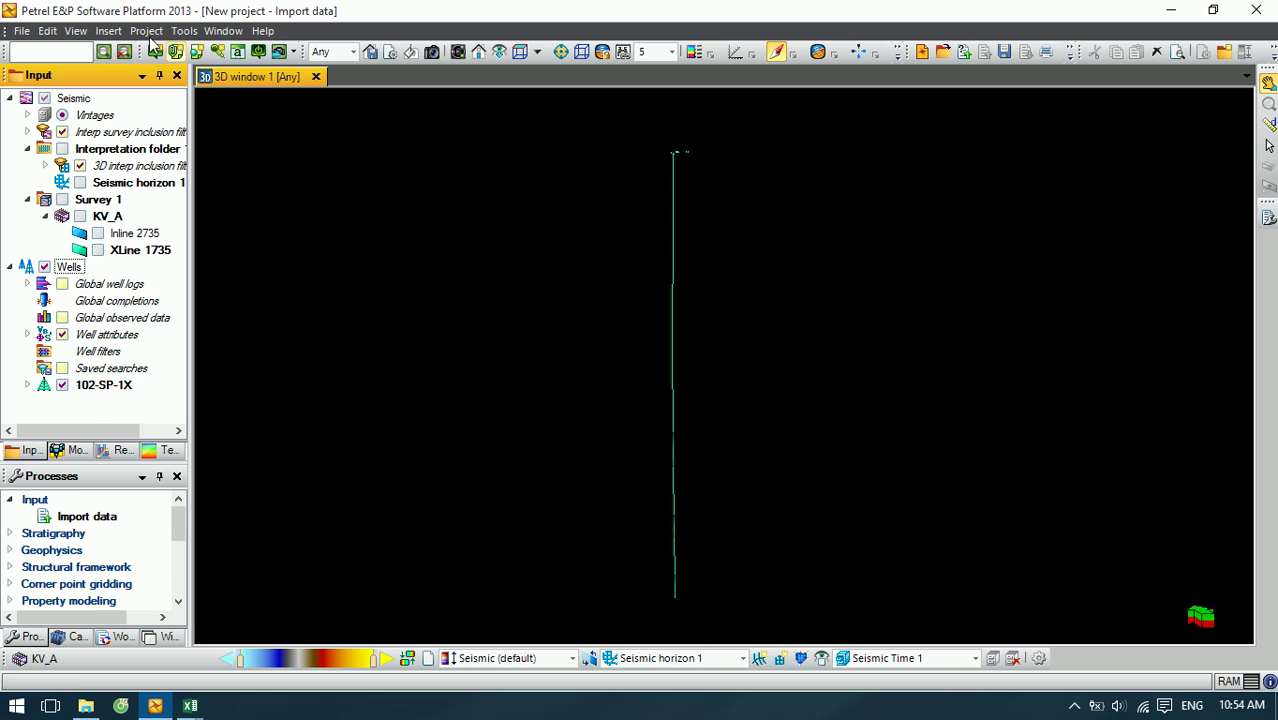
Step: Create a new well tops folder and open Markers.txt as a Petrel well tops (ASCII) import on it
{"action": "left_click", "coordinate": [110, 31]}
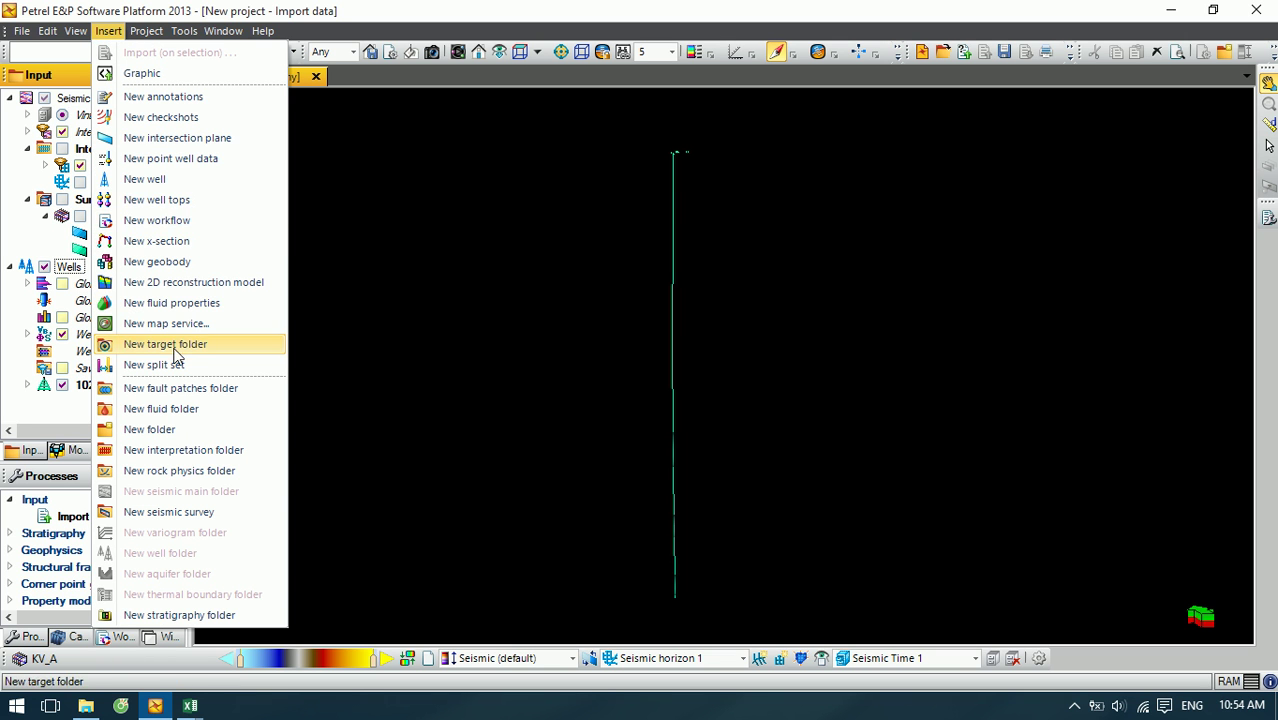
{"action": "left_click", "coordinate": [170, 200]}
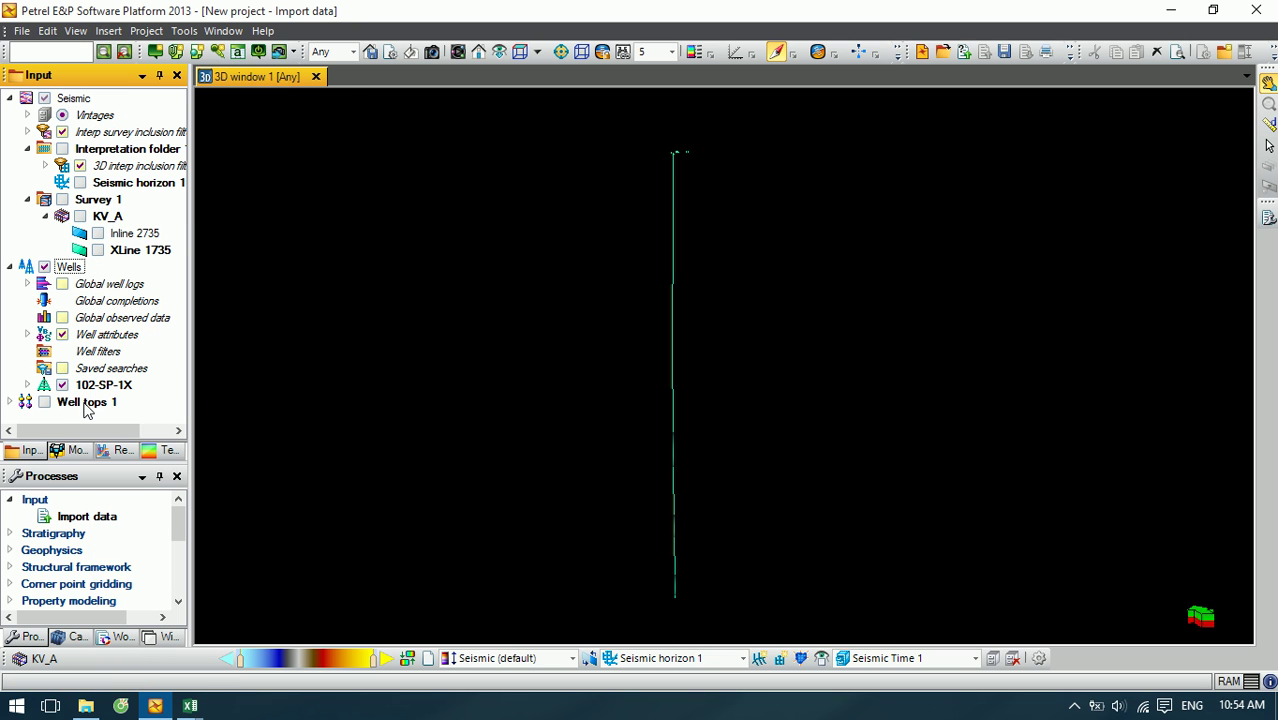
{"action": "right_click", "coordinate": [86, 405]}
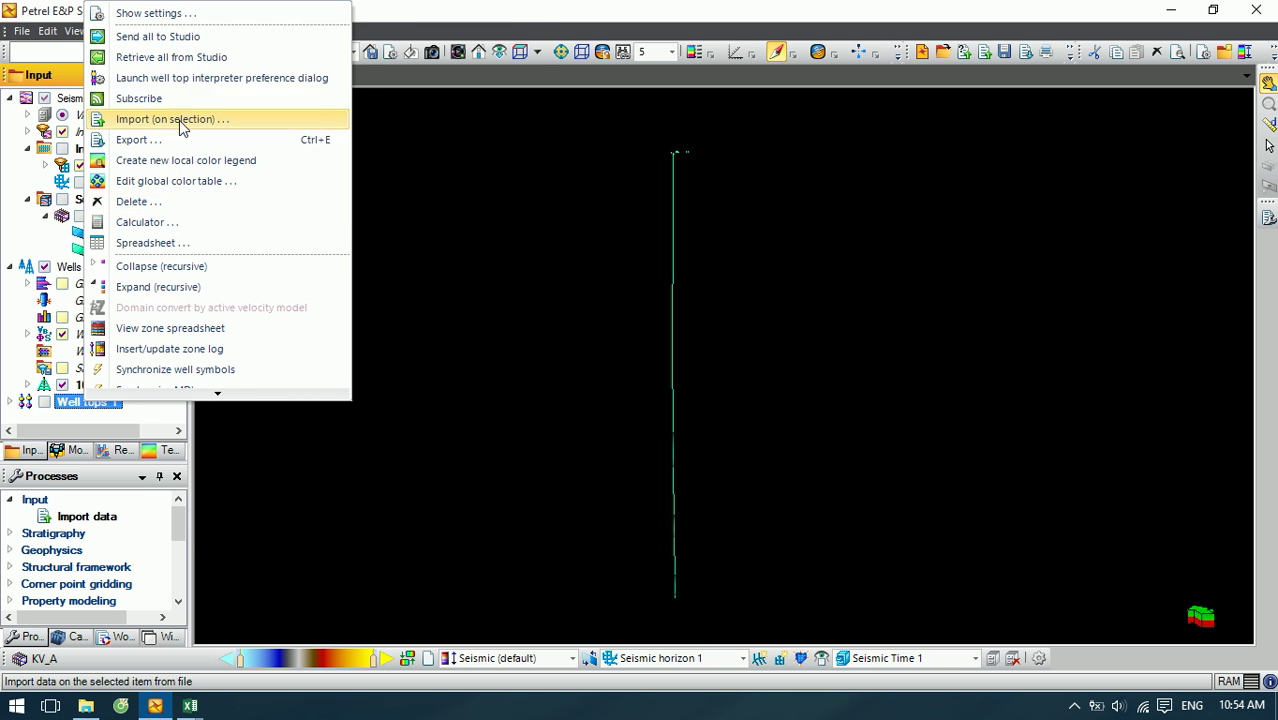
{"action": "left_click", "coordinate": [181, 120]}
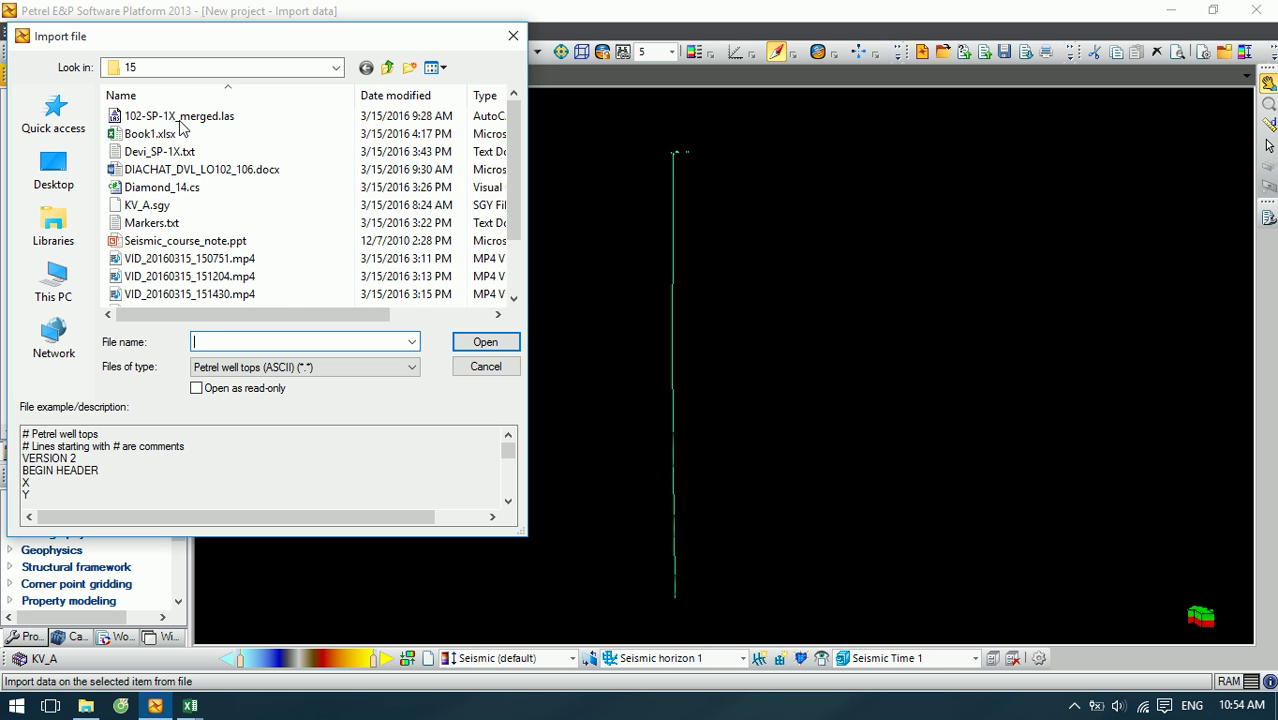
{"action": "left_click", "coordinate": [150, 223]}
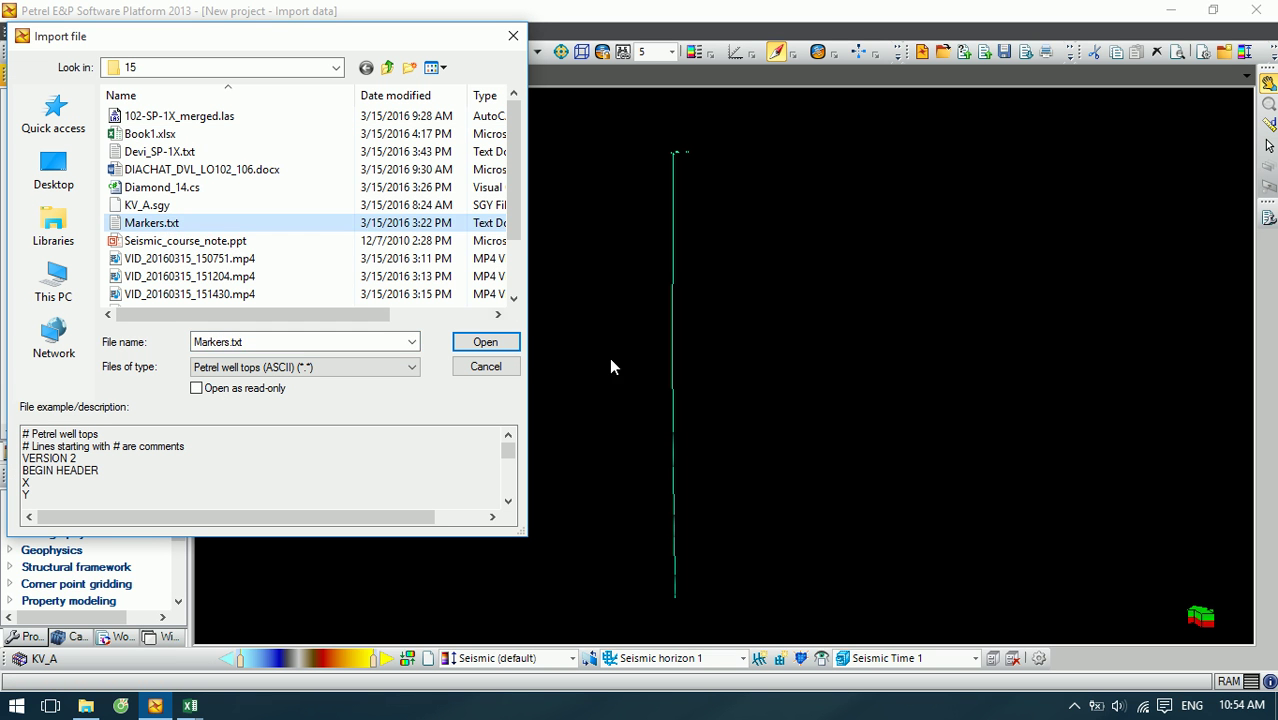
{"action": "left_click", "coordinate": [492, 342]}
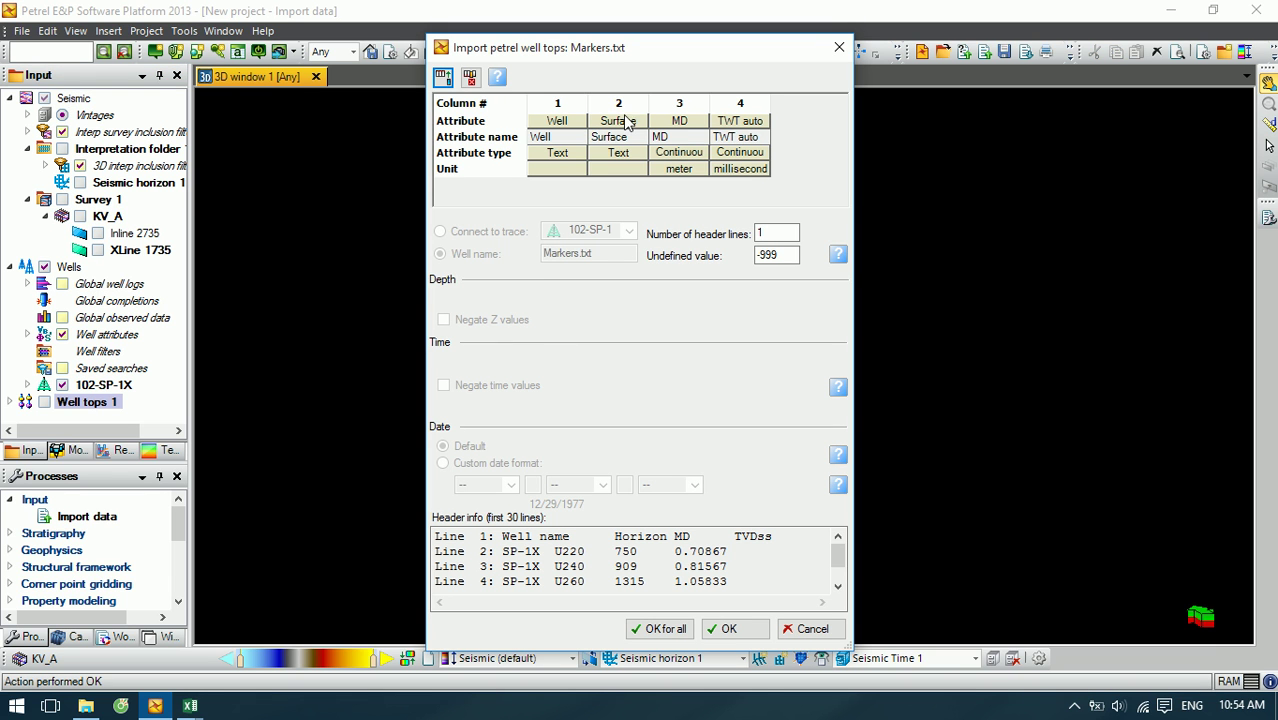
Step: Set the TWT auto column's unit to second, run the Markers.txt well tops import, and dismiss the missing-well notice
{"action": "left_click", "coordinate": [729, 168]}
{"action": "left_click", "coordinate": [759, 169]}
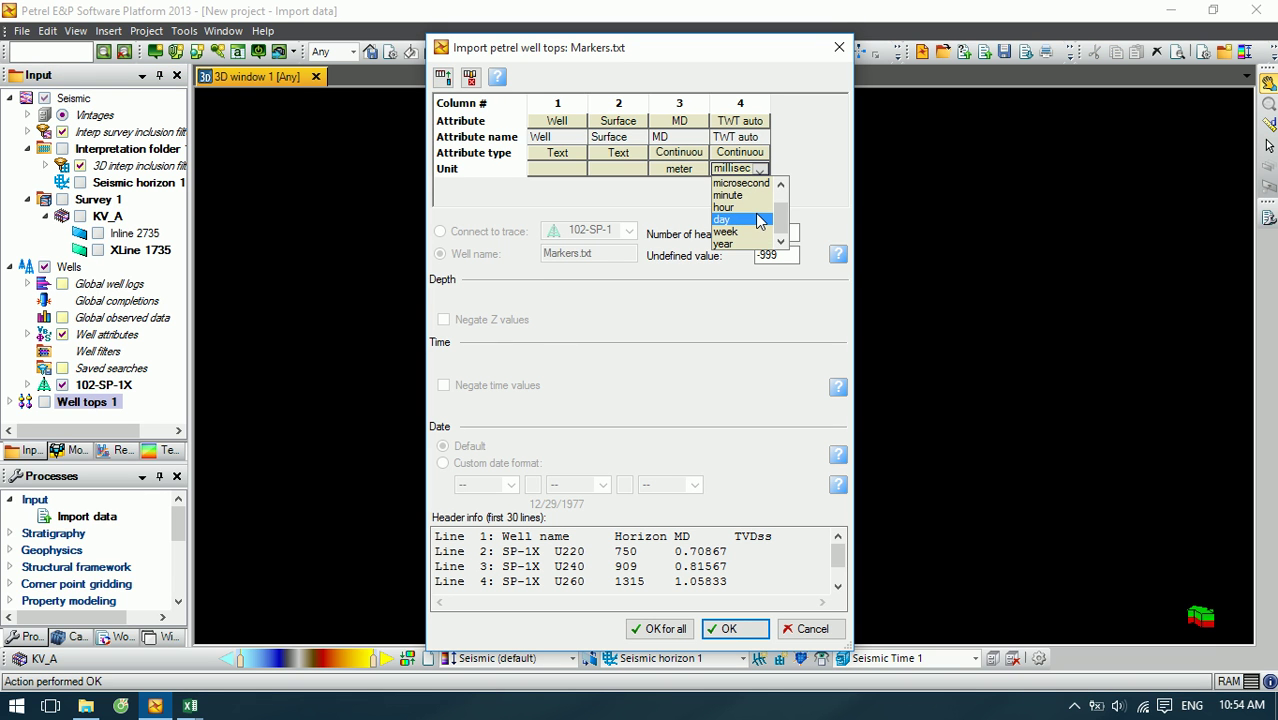
{"action": "scroll", "coordinate": [757, 215], "scroll_direction": "up", "scroll_amount": 3}
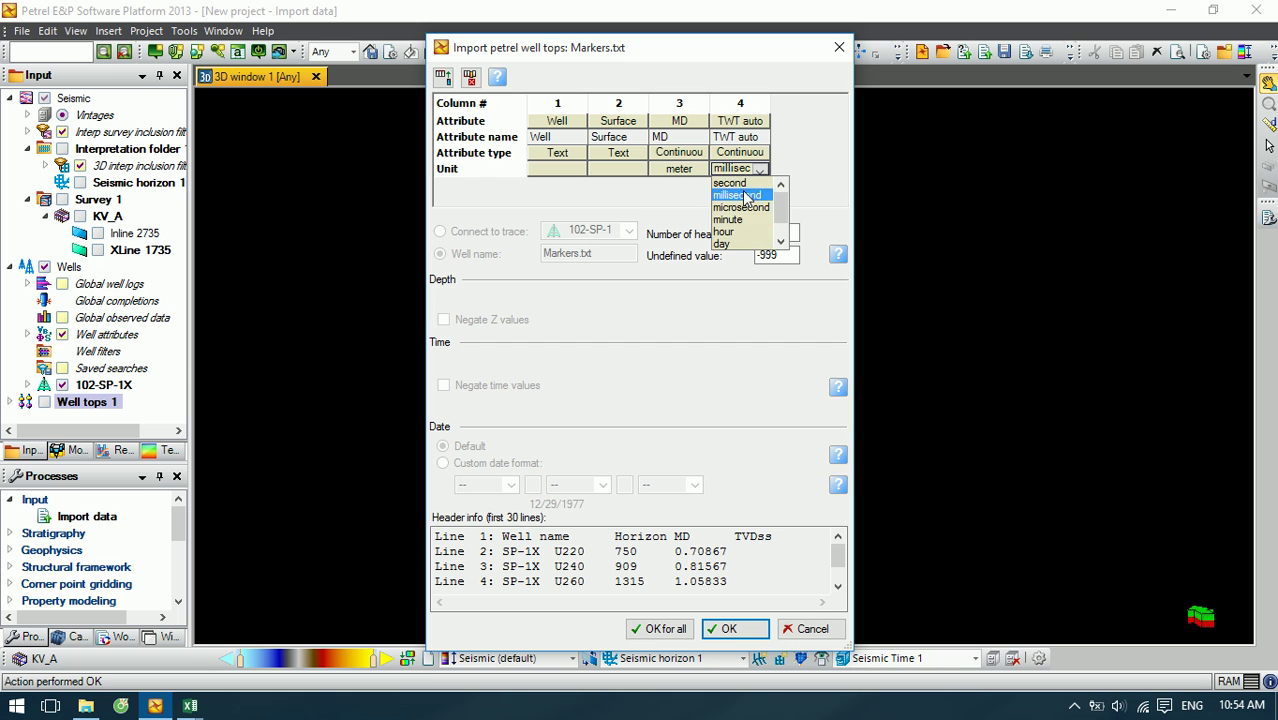
{"action": "left_click", "coordinate": [743, 190]}
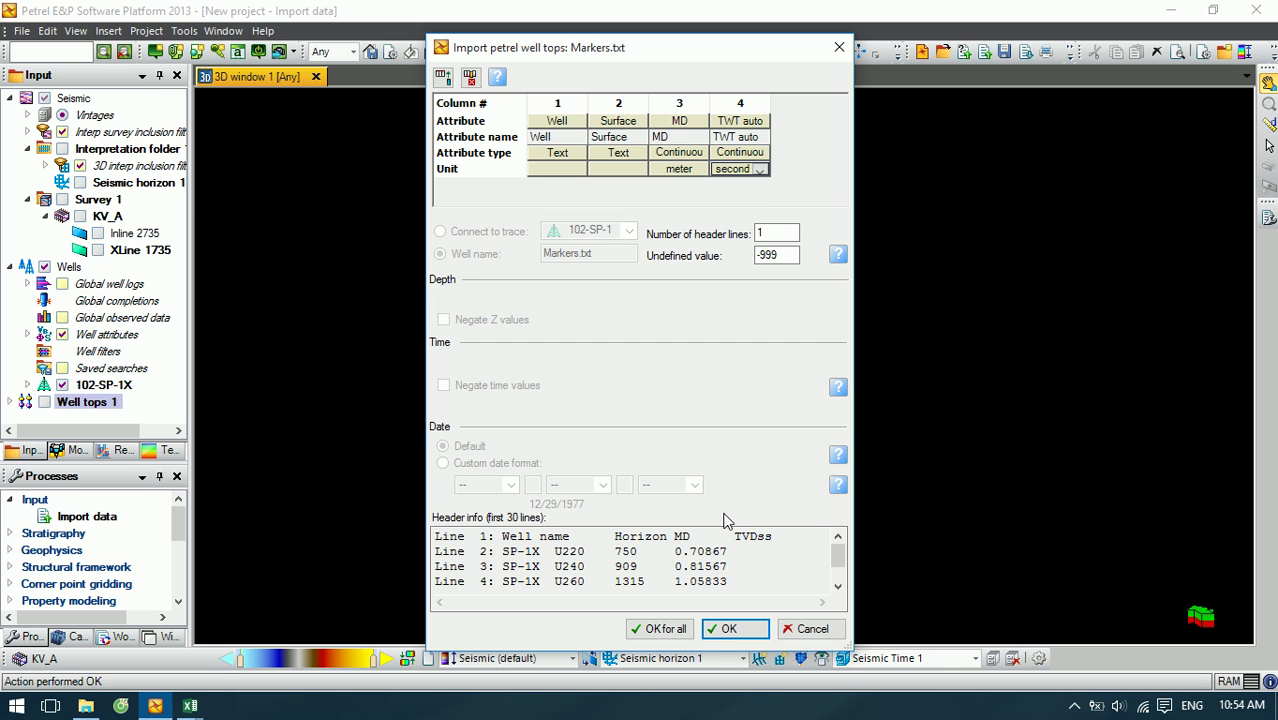
{"action": "left_click", "coordinate": [729, 628]}
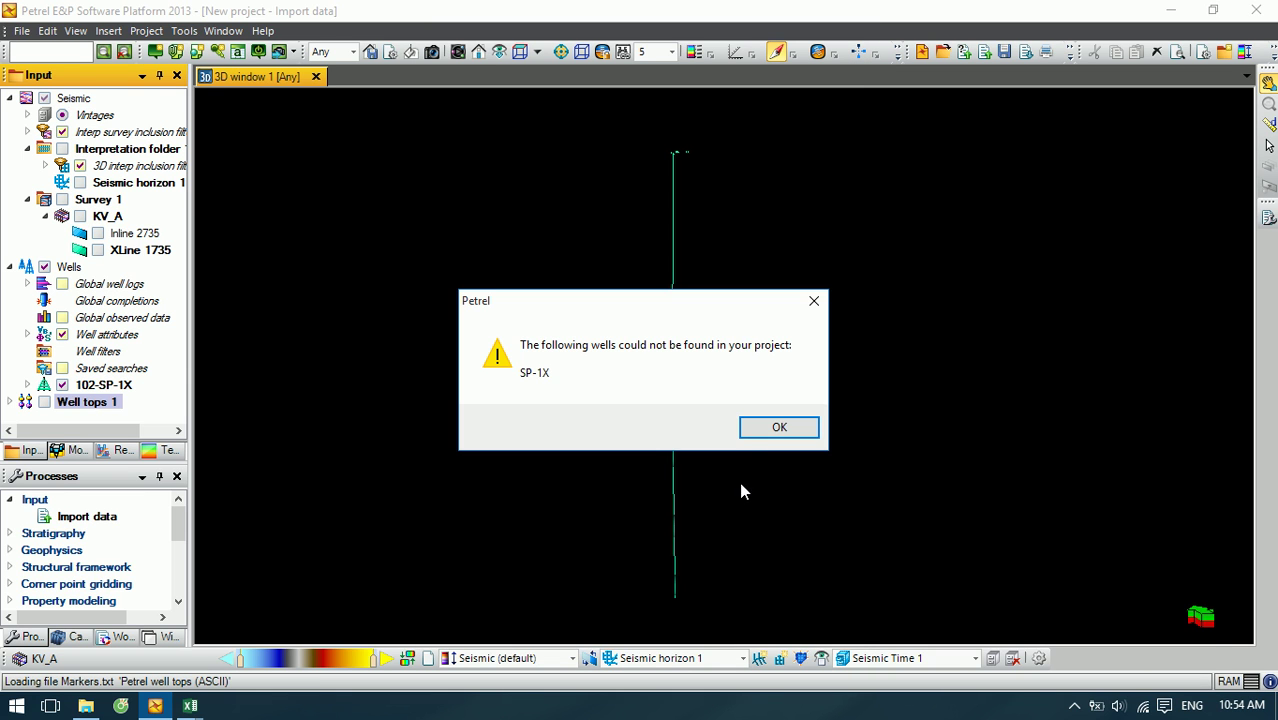
{"action": "left_click", "coordinate": [760, 428]}
Step: Link the SP-1X well under the Well tops 1 well filter to the well trace 102-SP-1X
{"action": "left_click", "coordinate": [10, 402]}
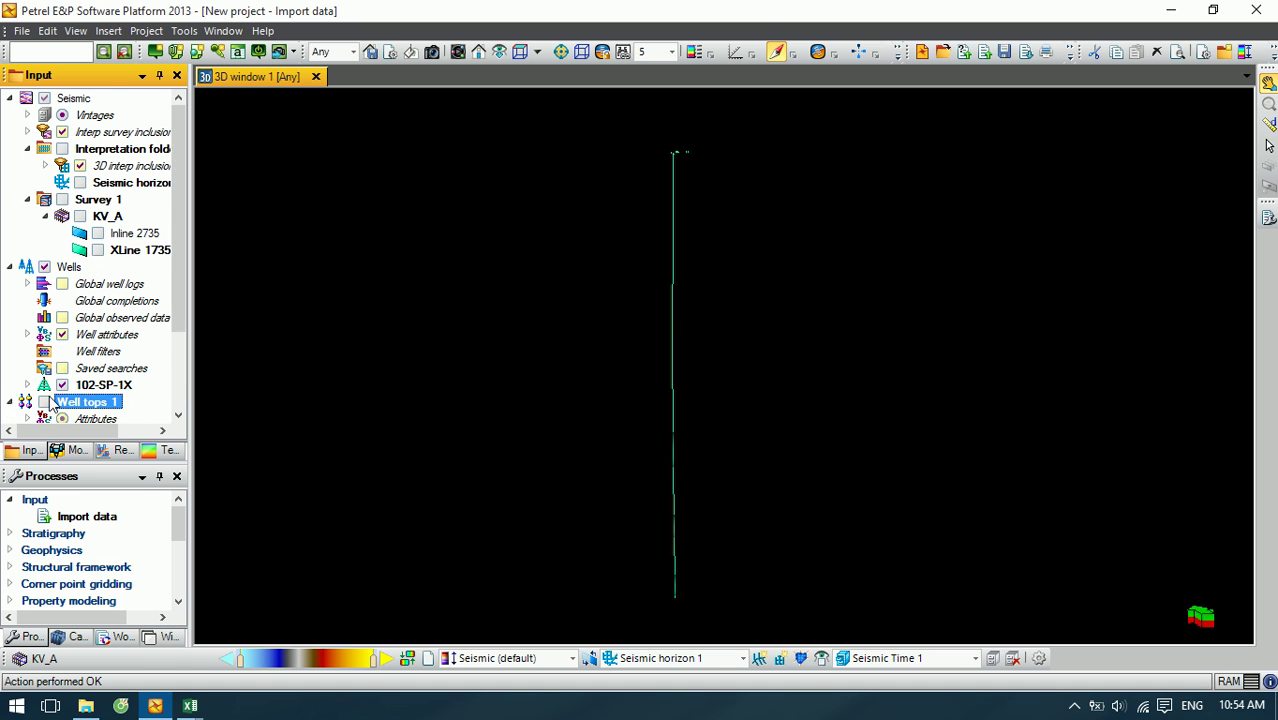
{"action": "left_click", "coordinate": [27, 385]}
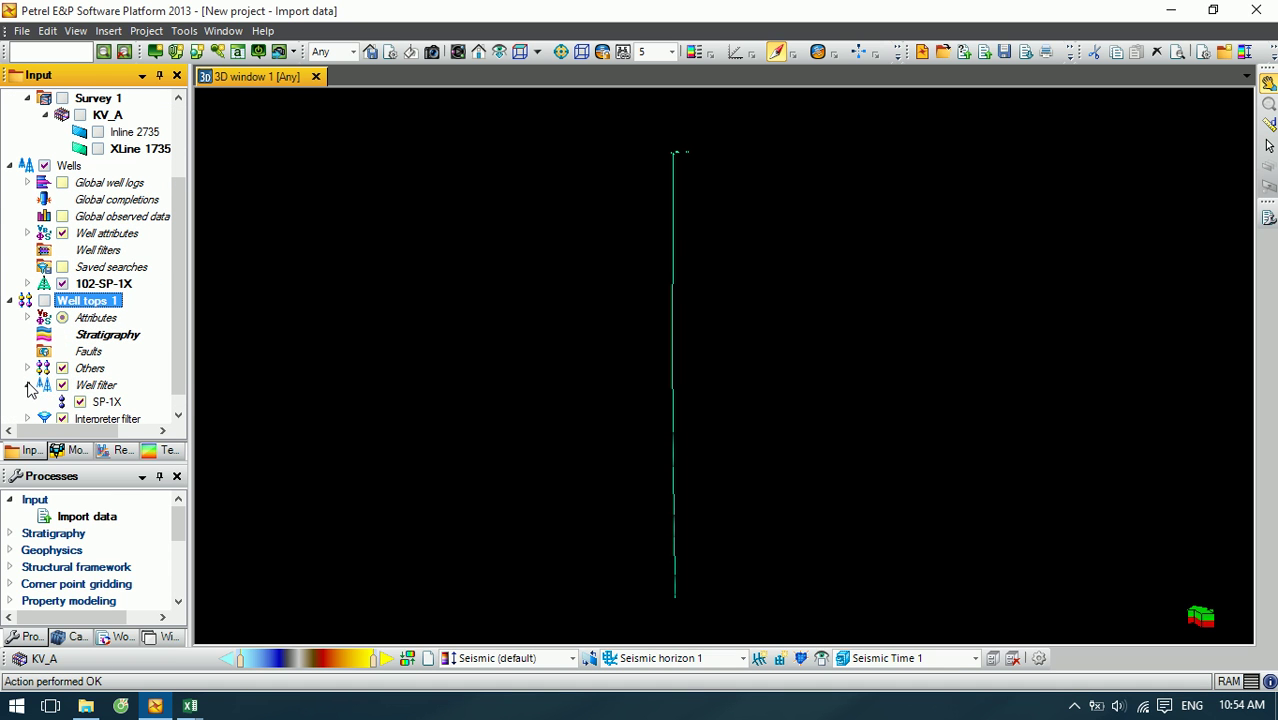
{"action": "double_click", "coordinate": [106, 401]}
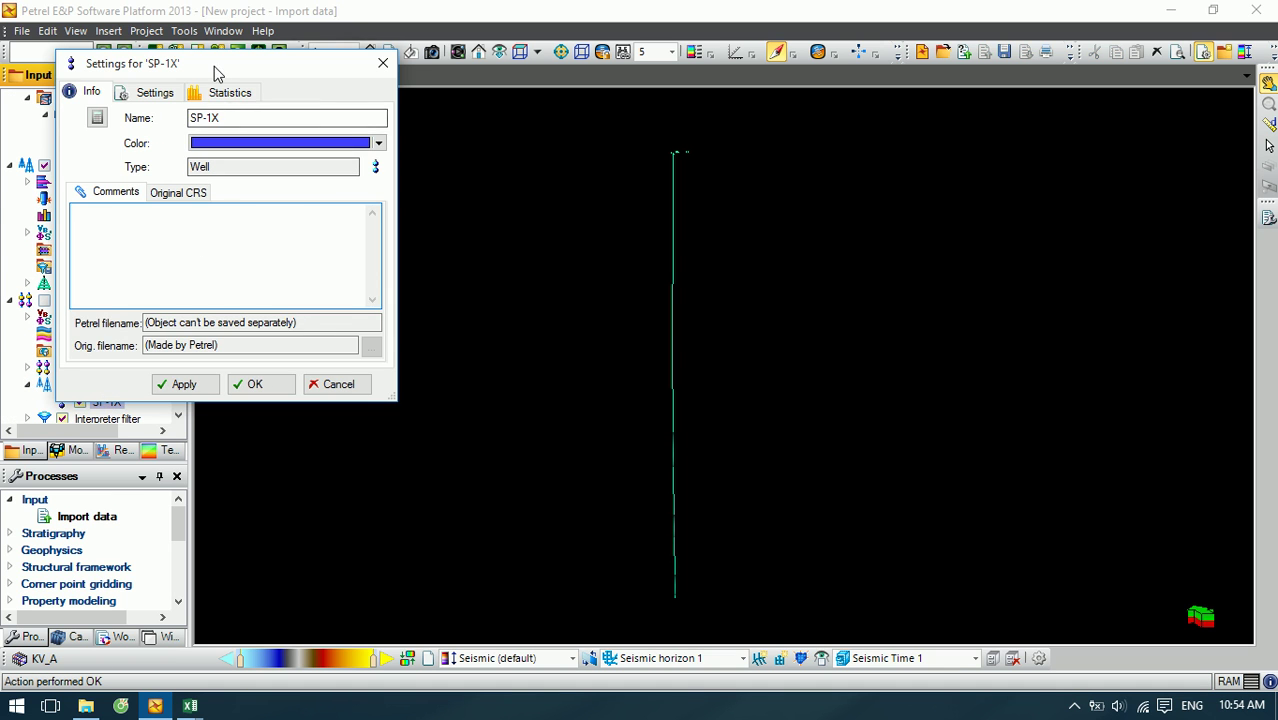
{"action": "left_click", "coordinate": [97, 285]}
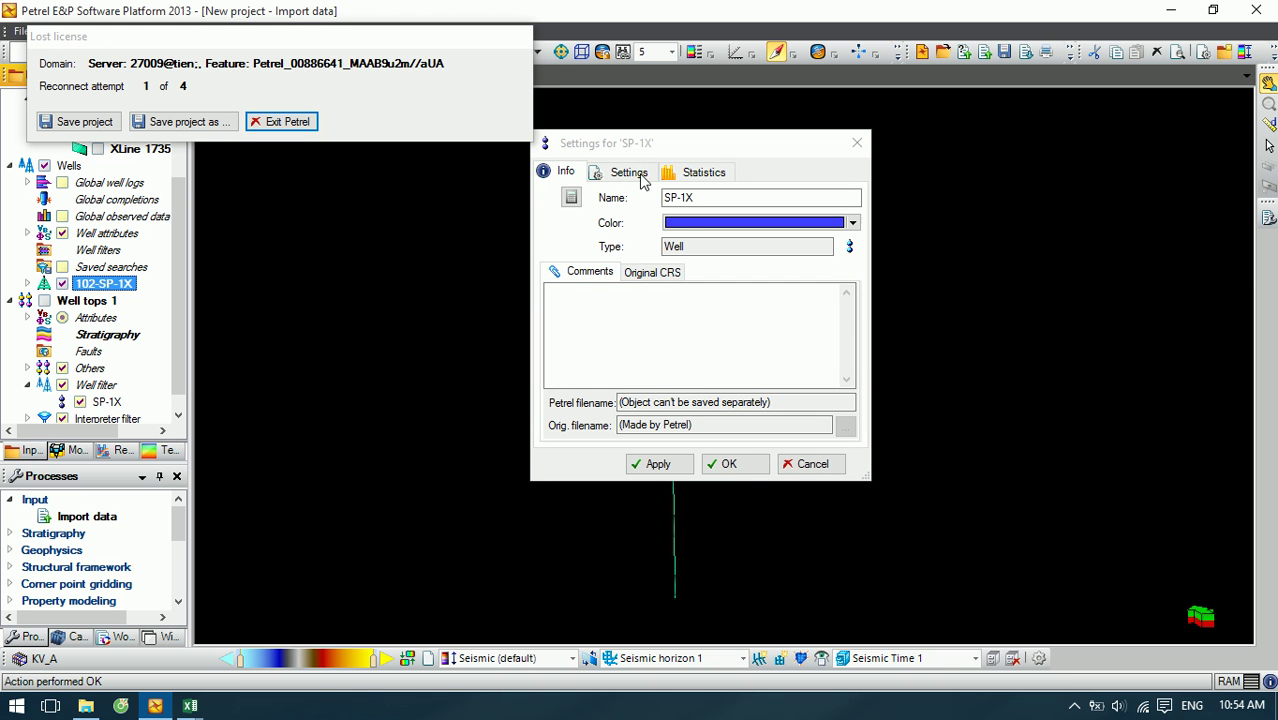
{"action": "left_click", "coordinate": [629, 173]}
{"action": "left_click", "coordinate": [590, 201]}
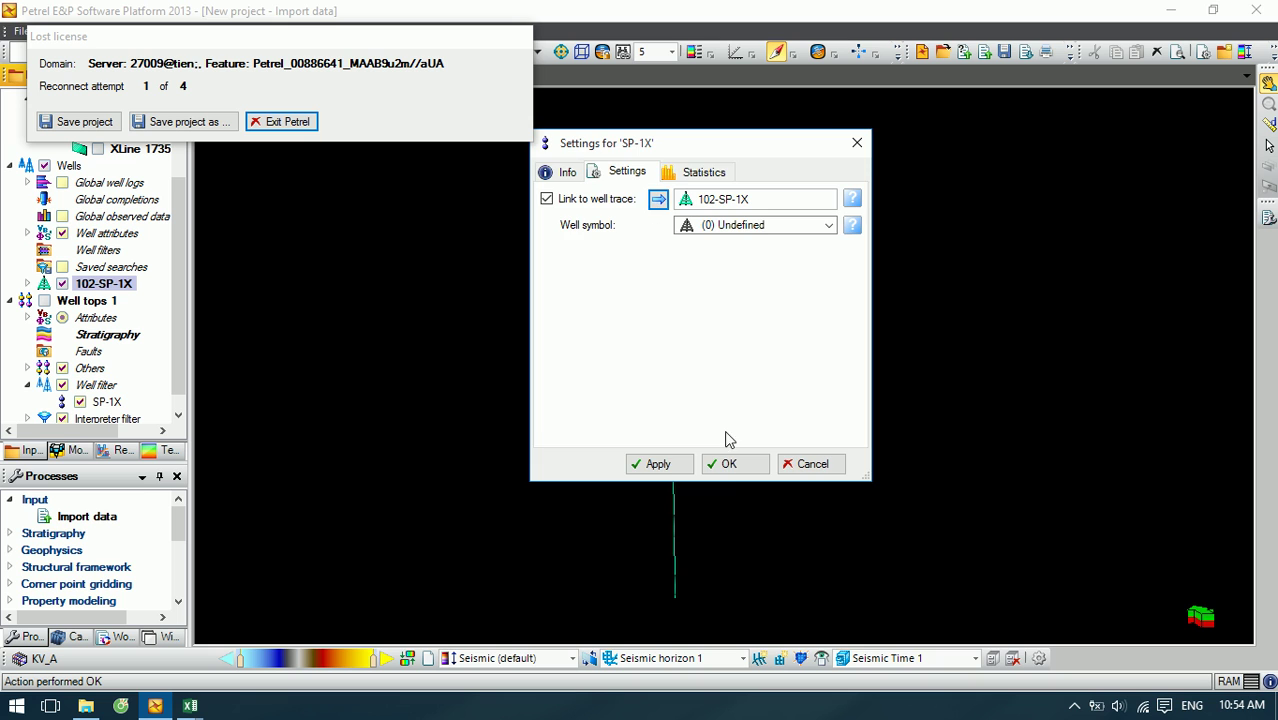
{"action": "left_click", "coordinate": [730, 463]}
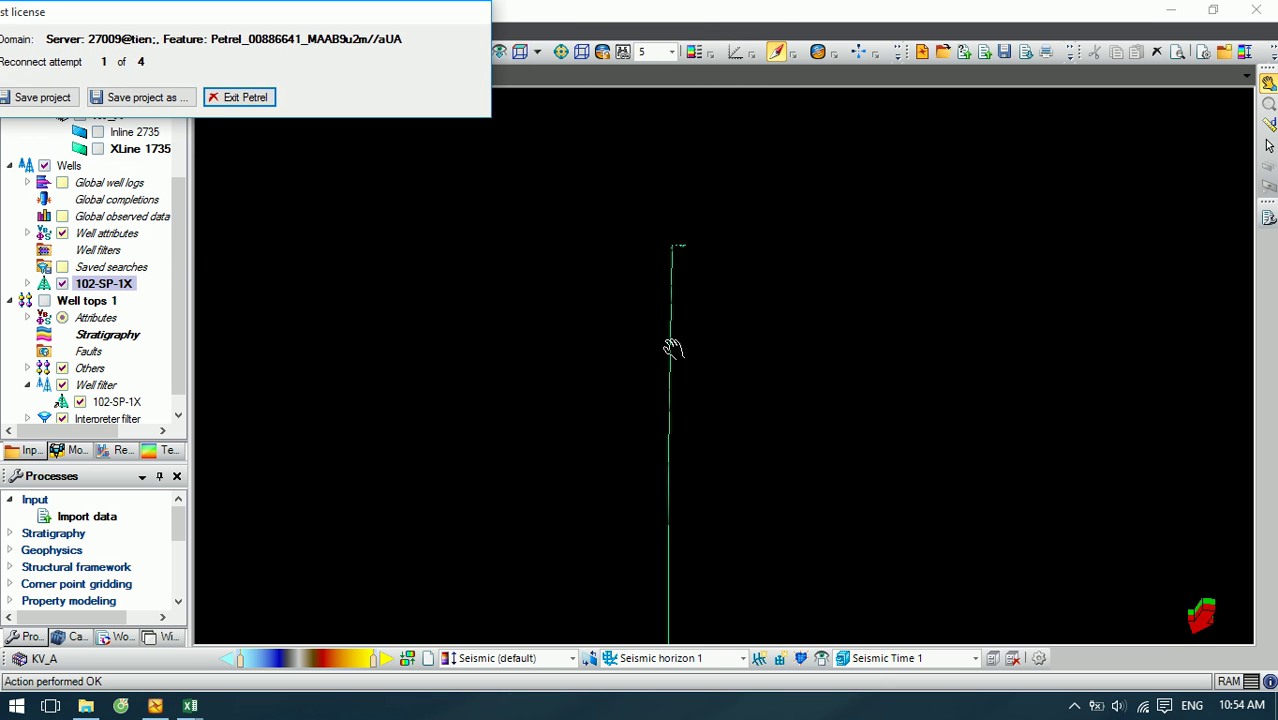
Step: Move the Lost license dialog away from the project inputs and the main menus
{"action": "left_click_drag", "start_coordinate": [691, 433], "coordinate": [727, 402]}
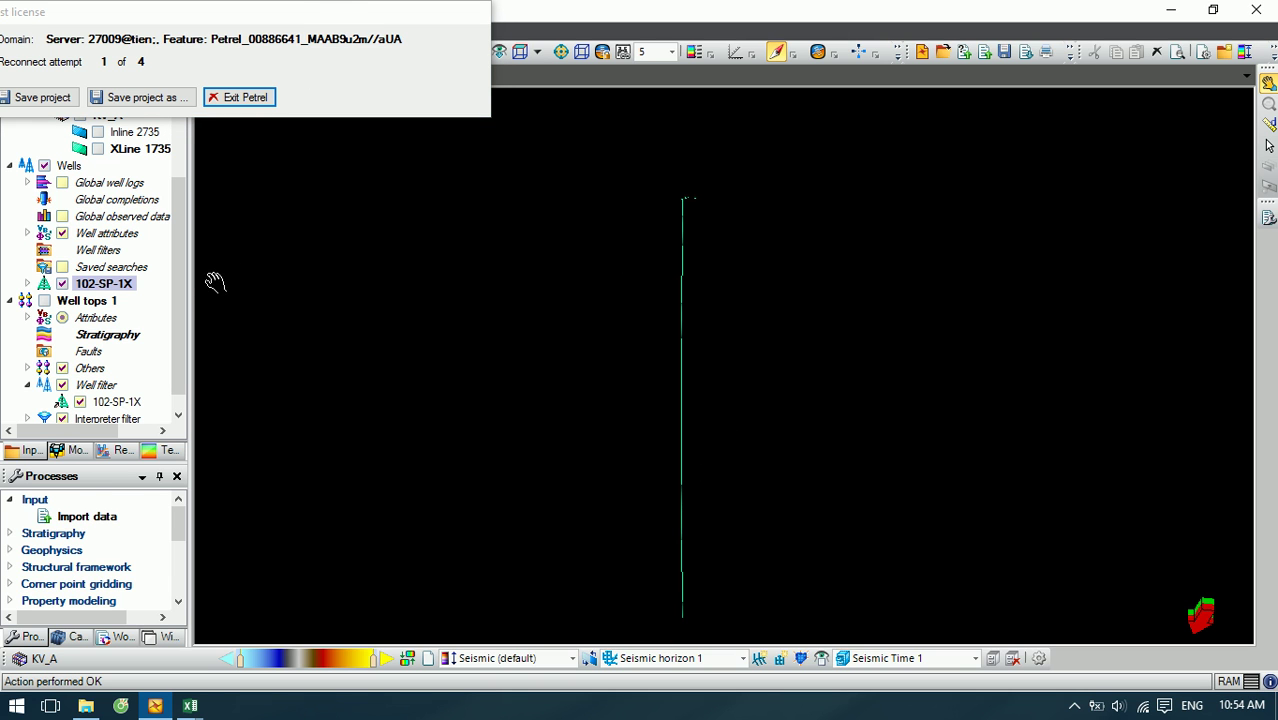
{"action": "left_click_drag", "start_coordinate": [173, 297], "coordinate": [175, 356]}
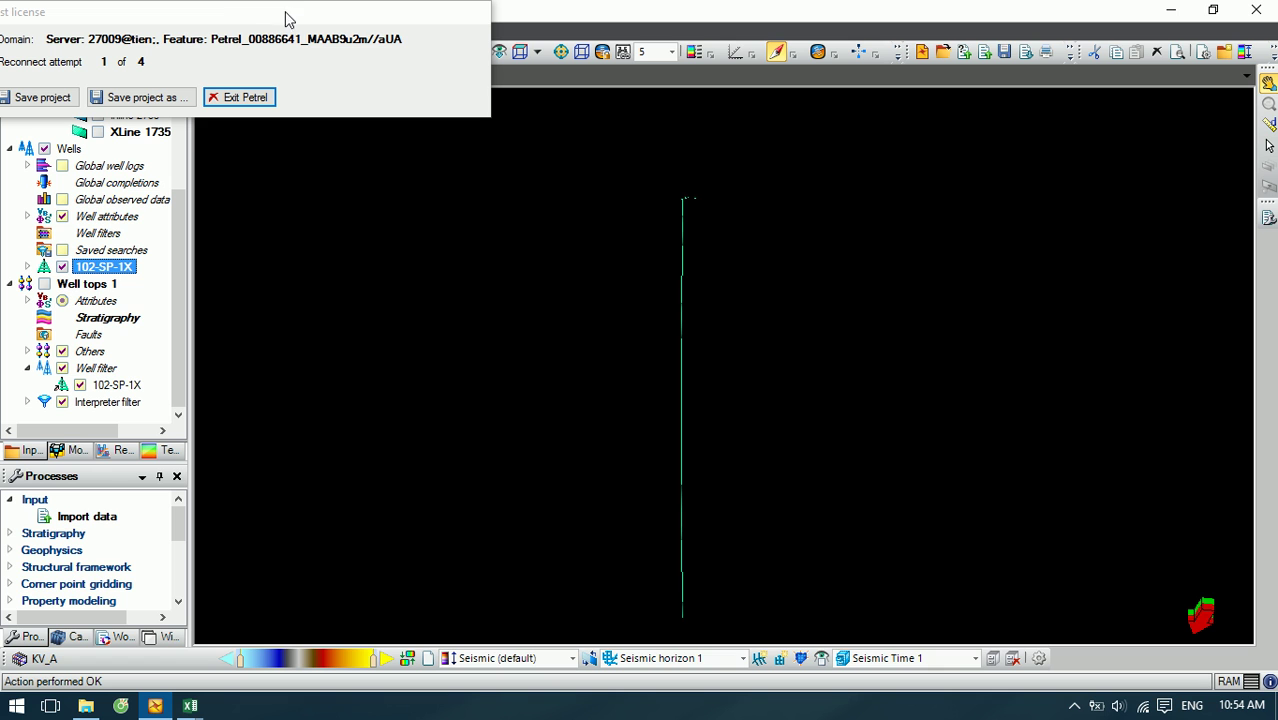
{"action": "left_click_drag", "start_coordinate": [104, 18], "coordinate": [902, 30]}
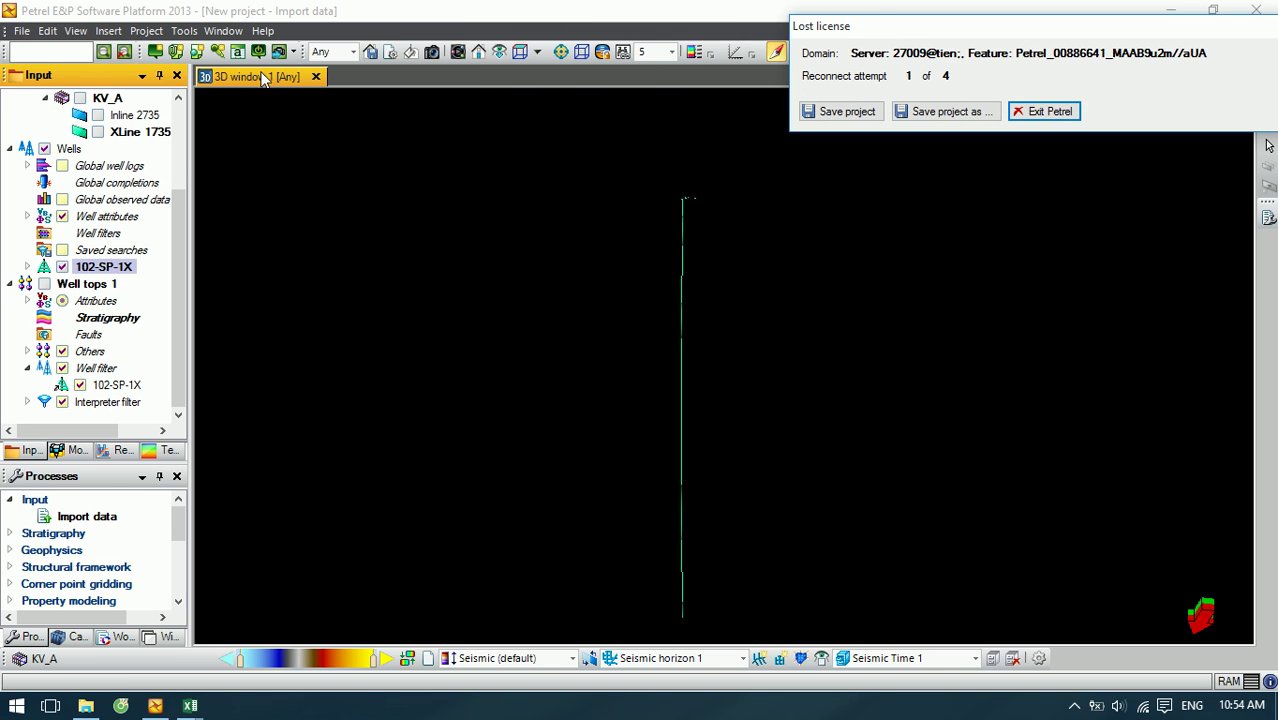
{"action": "left_click", "coordinate": [222, 31]}
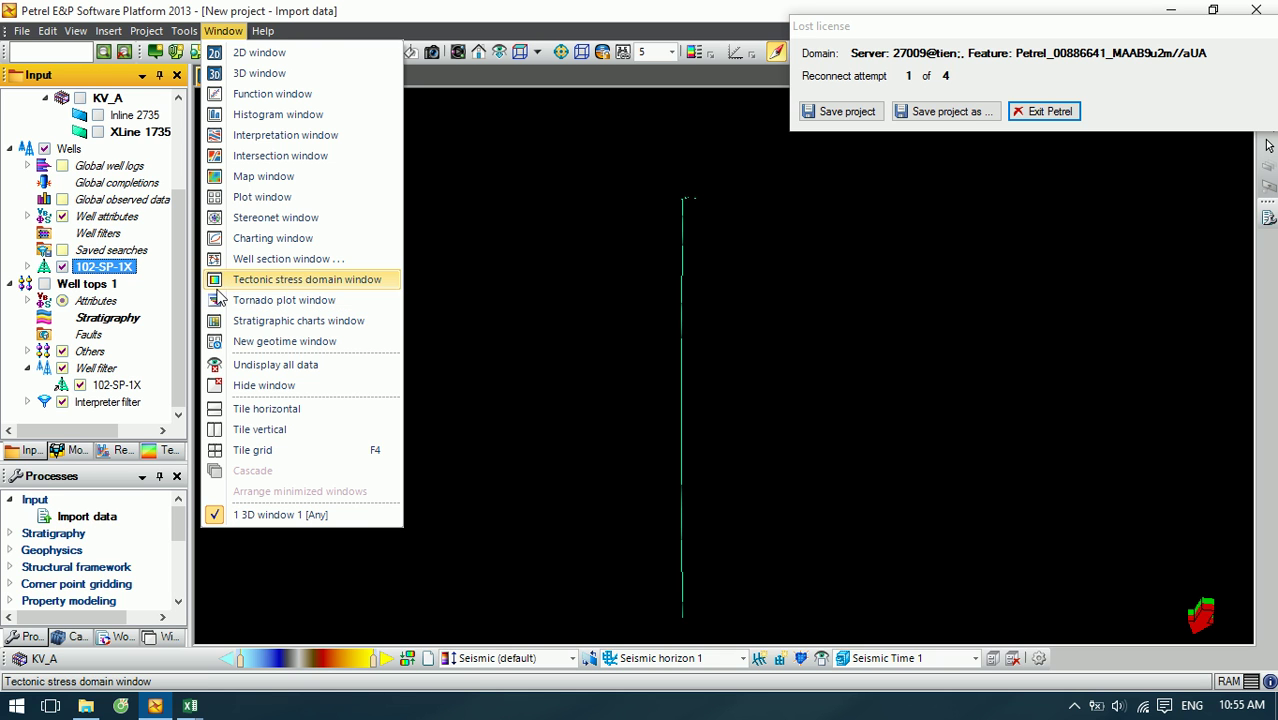
{"action": "left_click", "coordinate": [454, 390]}
{"action": "left_click", "coordinate": [33, 640]}
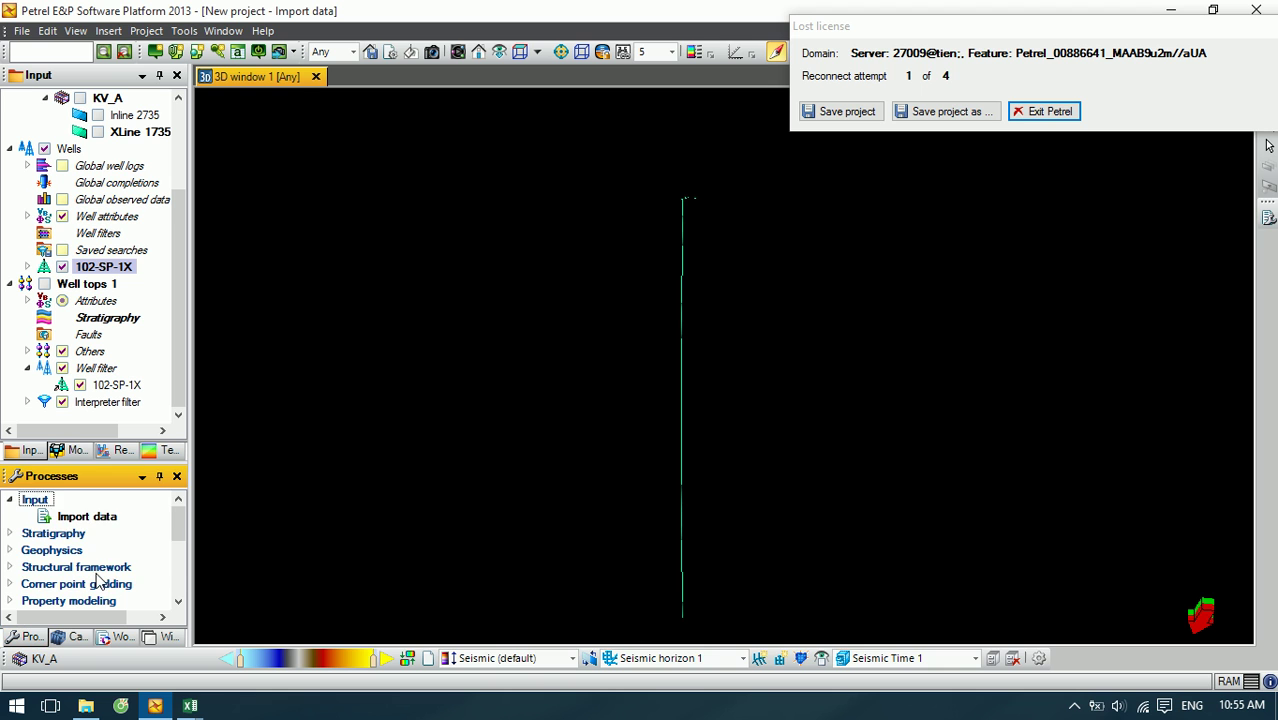
{"action": "scroll", "coordinate": [65, 585], "scroll_direction": "down", "scroll_amount": 3}
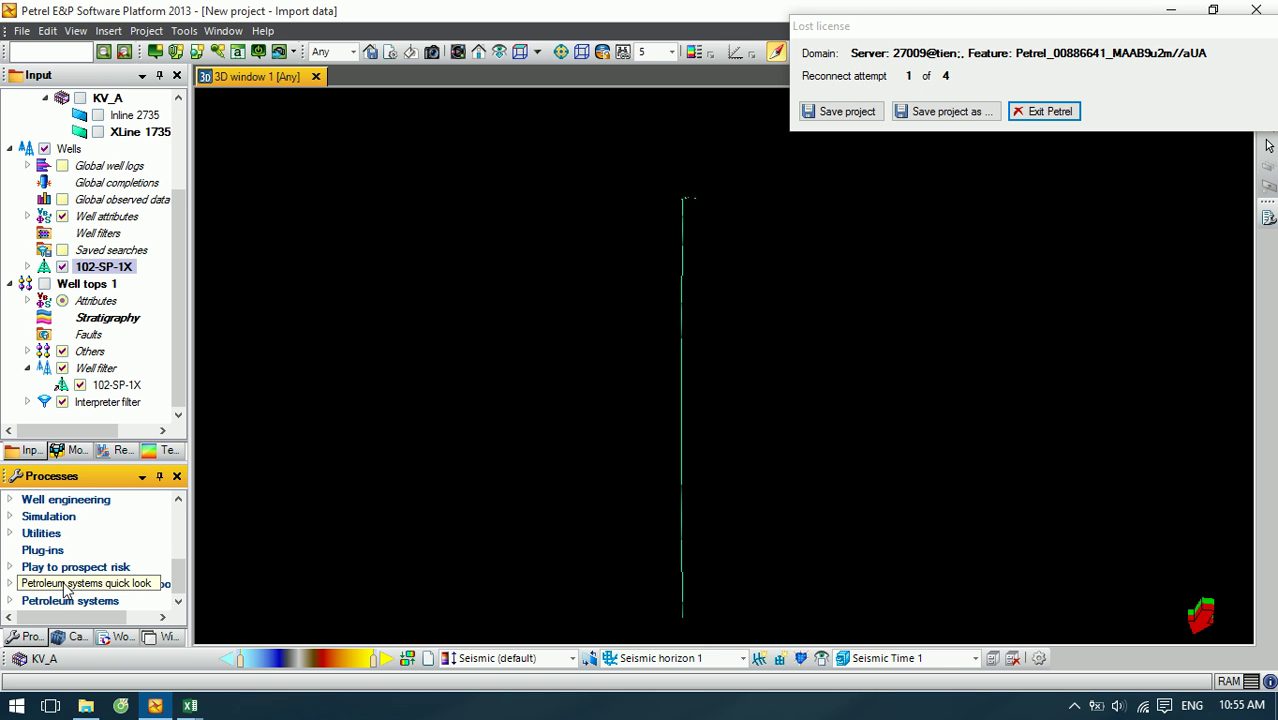
{"action": "scroll", "coordinate": [33, 567], "scroll_direction": "up", "scroll_amount": 4}
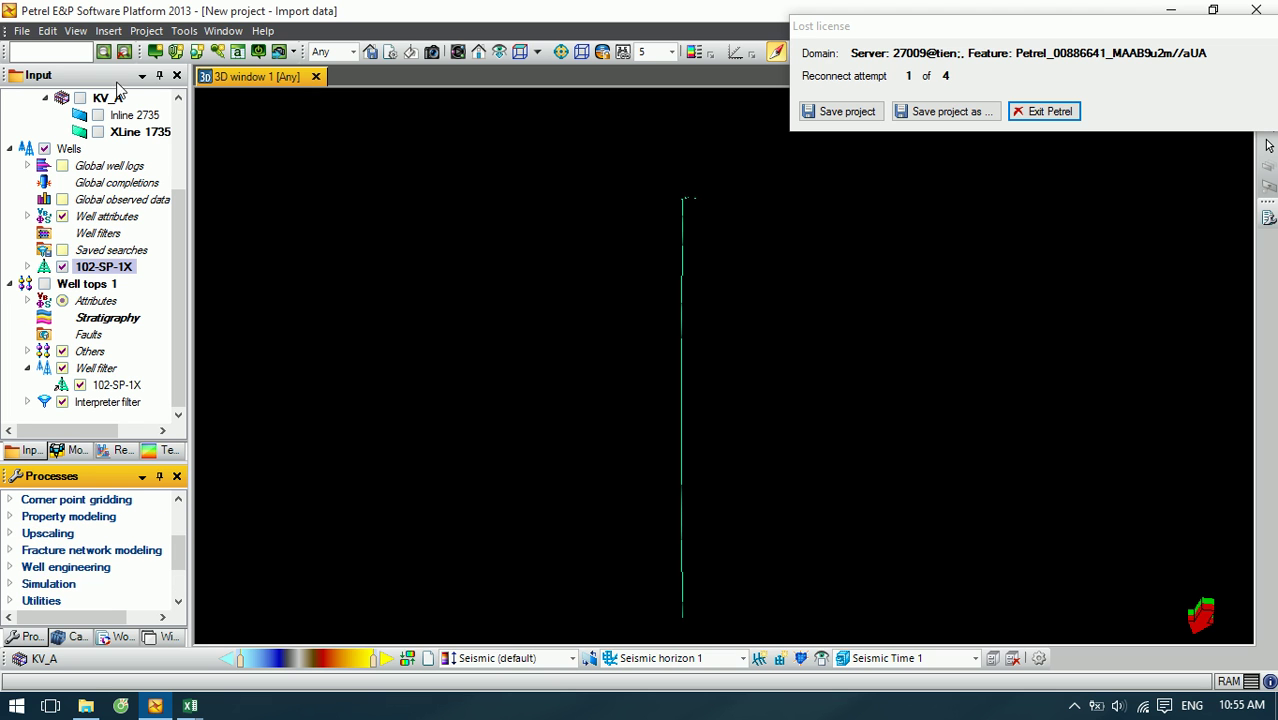
Step: Open a new well section window in the SSTVD domain
{"action": "left_click", "coordinate": [223, 30]}
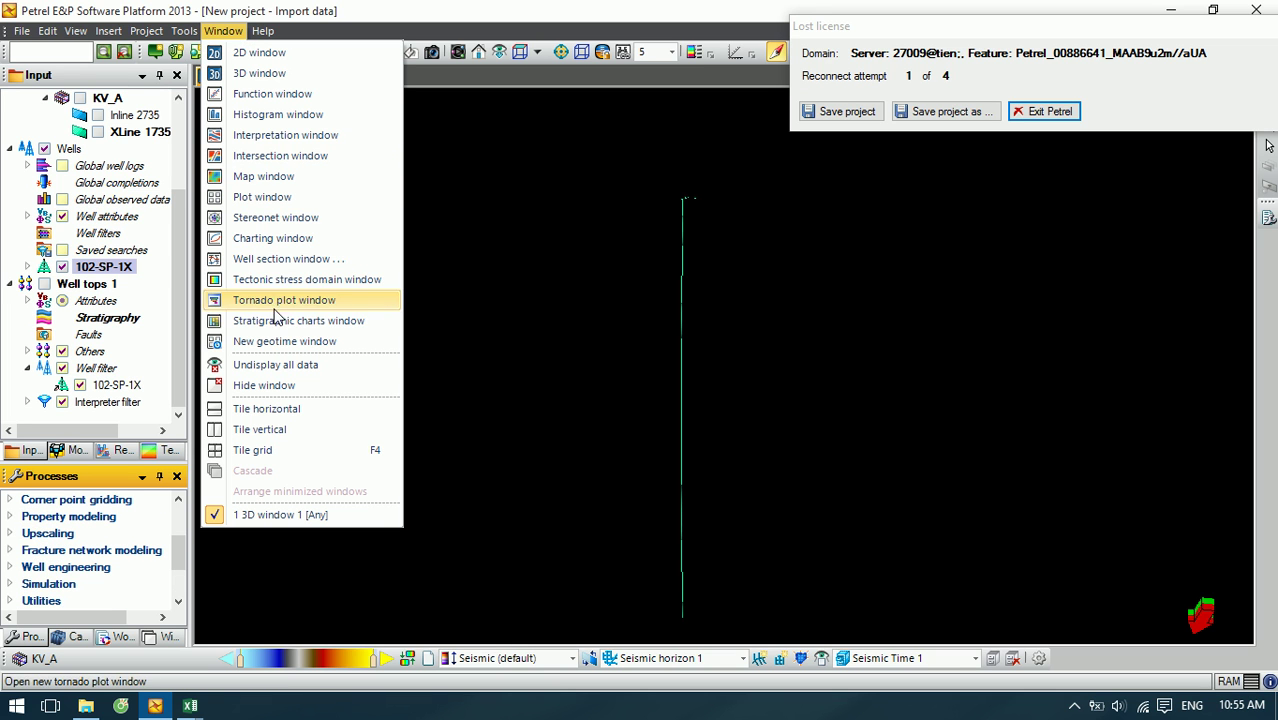
{"action": "left_click", "coordinate": [266, 260]}
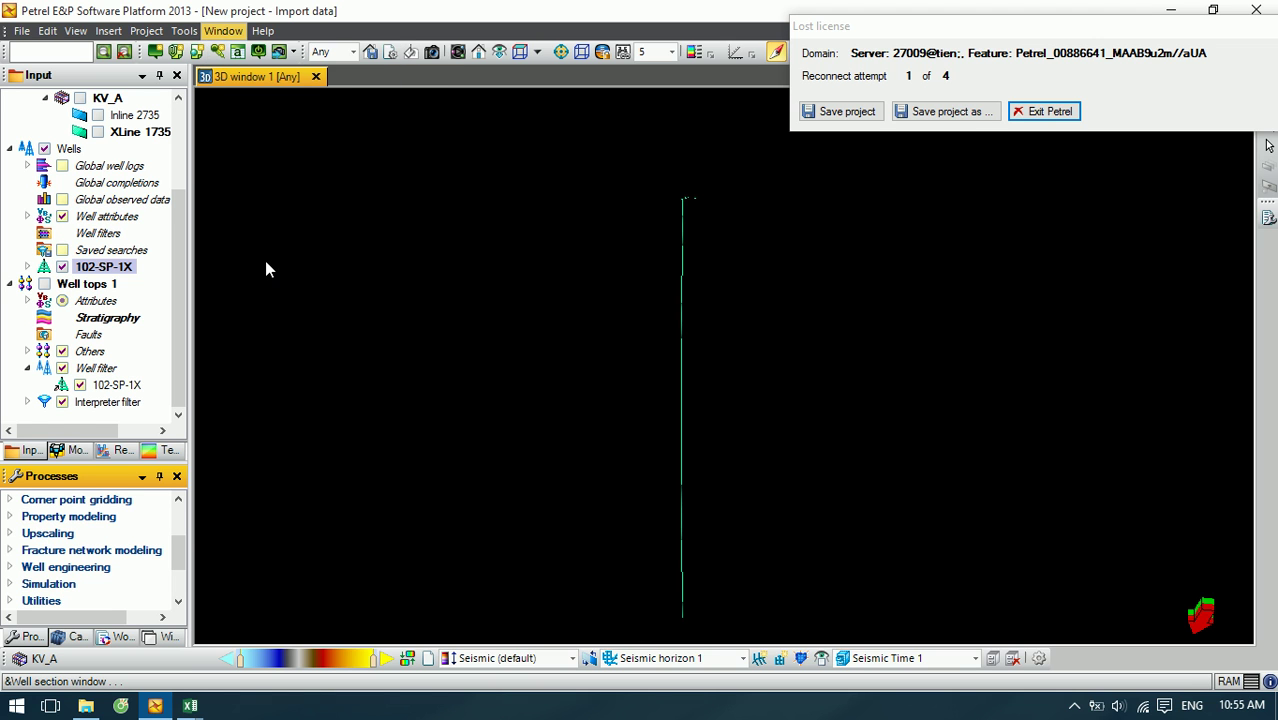
{"action": "left_click", "coordinate": [527, 369]}
{"action": "left_click", "coordinate": [756, 461]}
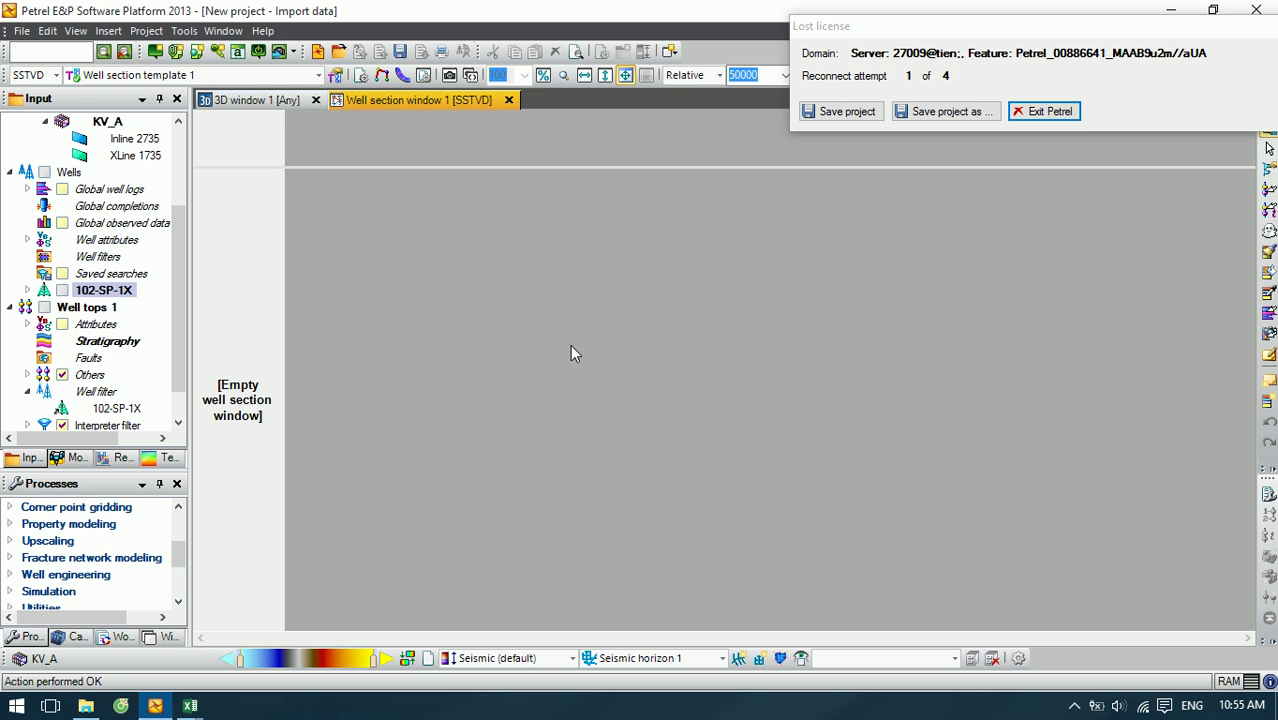
Step: Display well 102-SP-1X and all its global well logs in the well section window
{"action": "left_click", "coordinate": [58, 293]}
{"action": "left_click", "coordinate": [62, 290]}
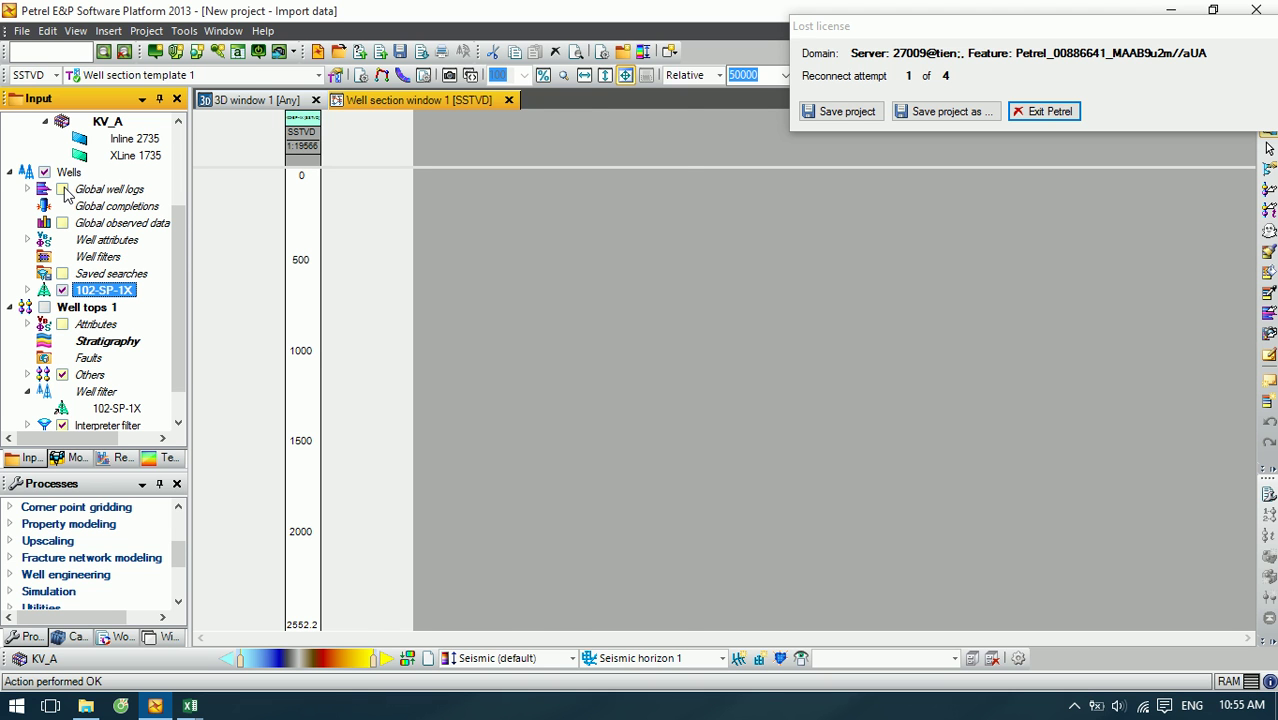
{"action": "left_click", "coordinate": [62, 190]}
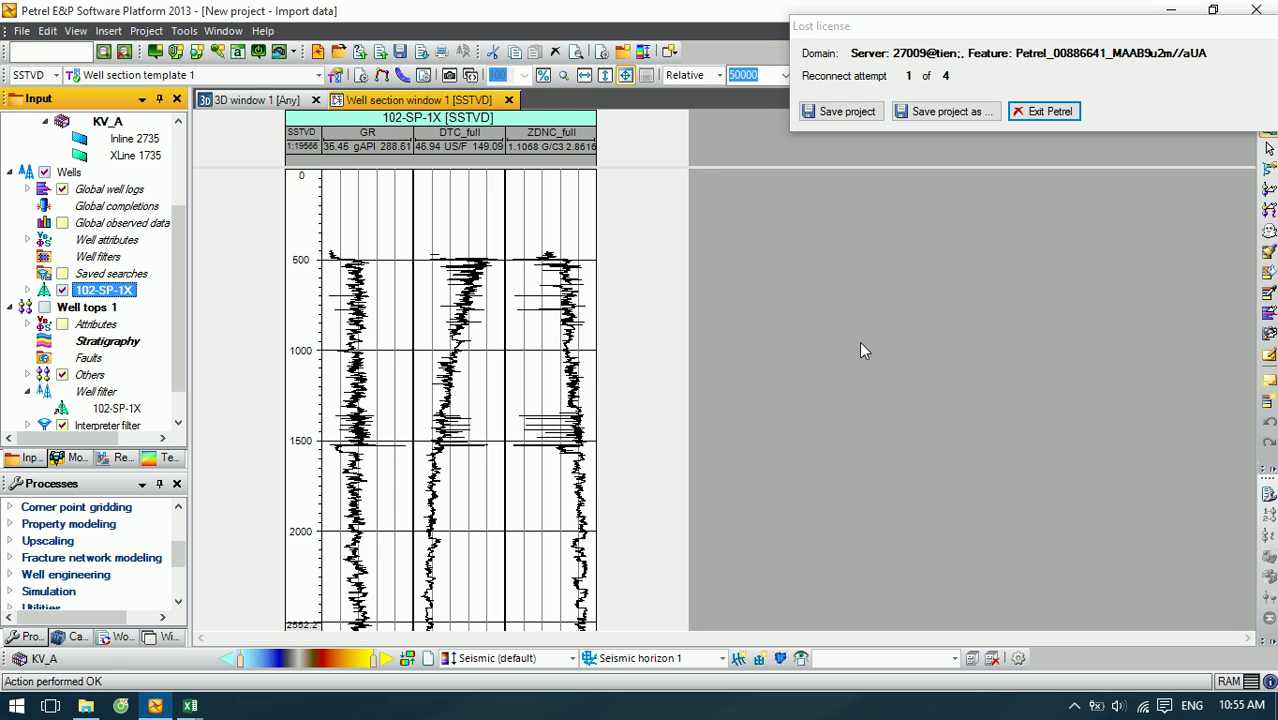
Step: Examine the GR, DTC_full and ZDNC_full logs of well 102-SP-1X at different depths and vertical scales
{"action": "left_click_drag", "start_coordinate": [306, 173], "coordinate": [306, 300]}
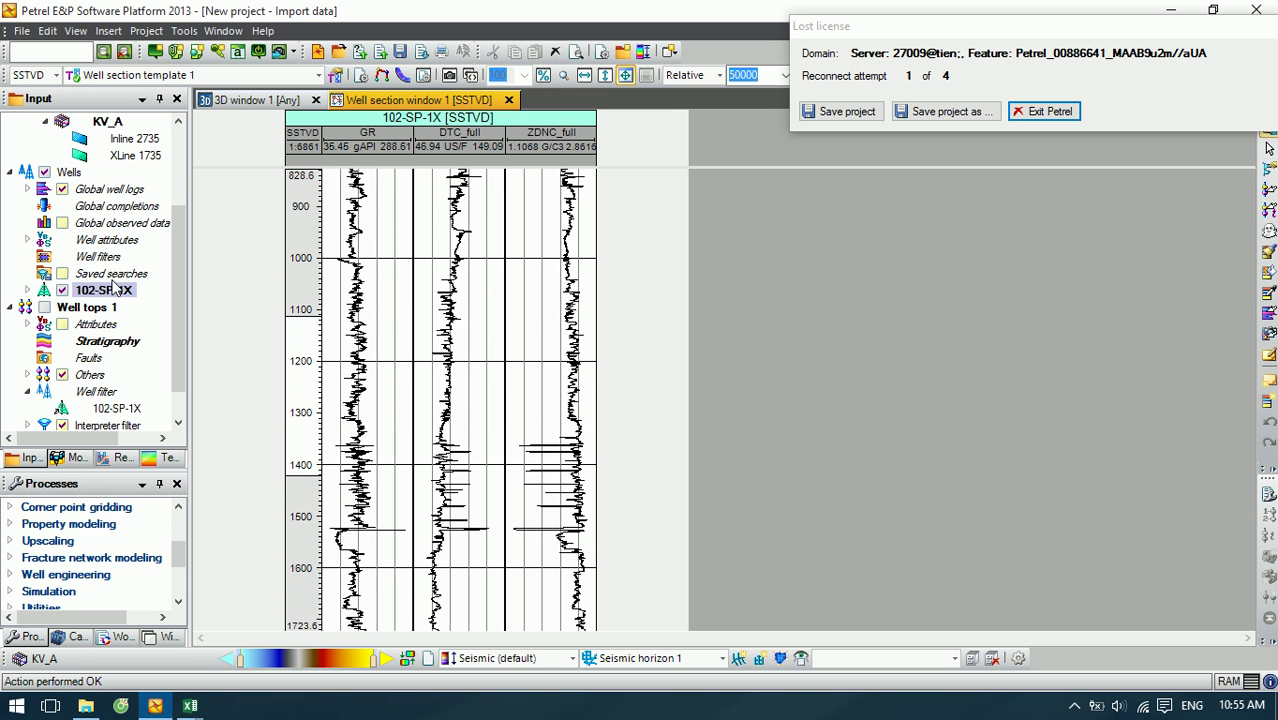
{"action": "scroll", "coordinate": [296, 500], "scroll_direction": "down", "scroll_amount": 3}
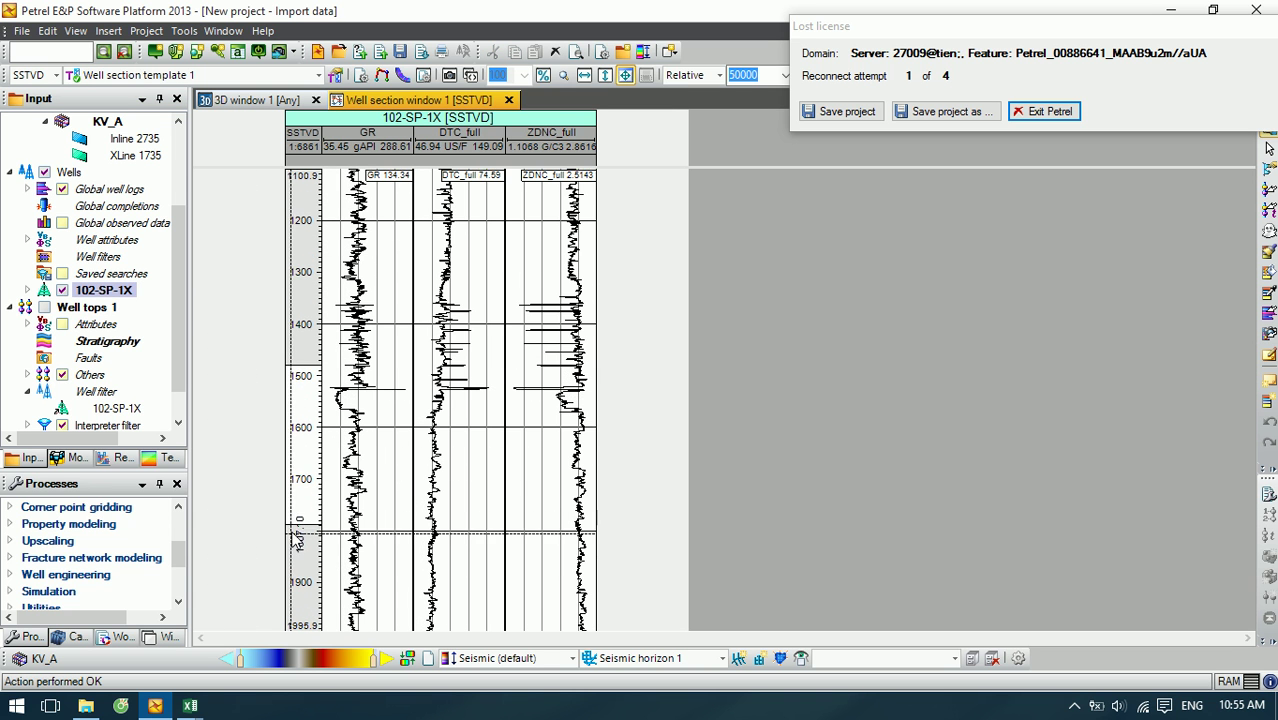
{"action": "left_click_drag", "start_coordinate": [296, 526], "coordinate": [306, 432]}
{"action": "scroll", "coordinate": [598, 392], "scroll_direction": "up", "scroll_amount": 1}
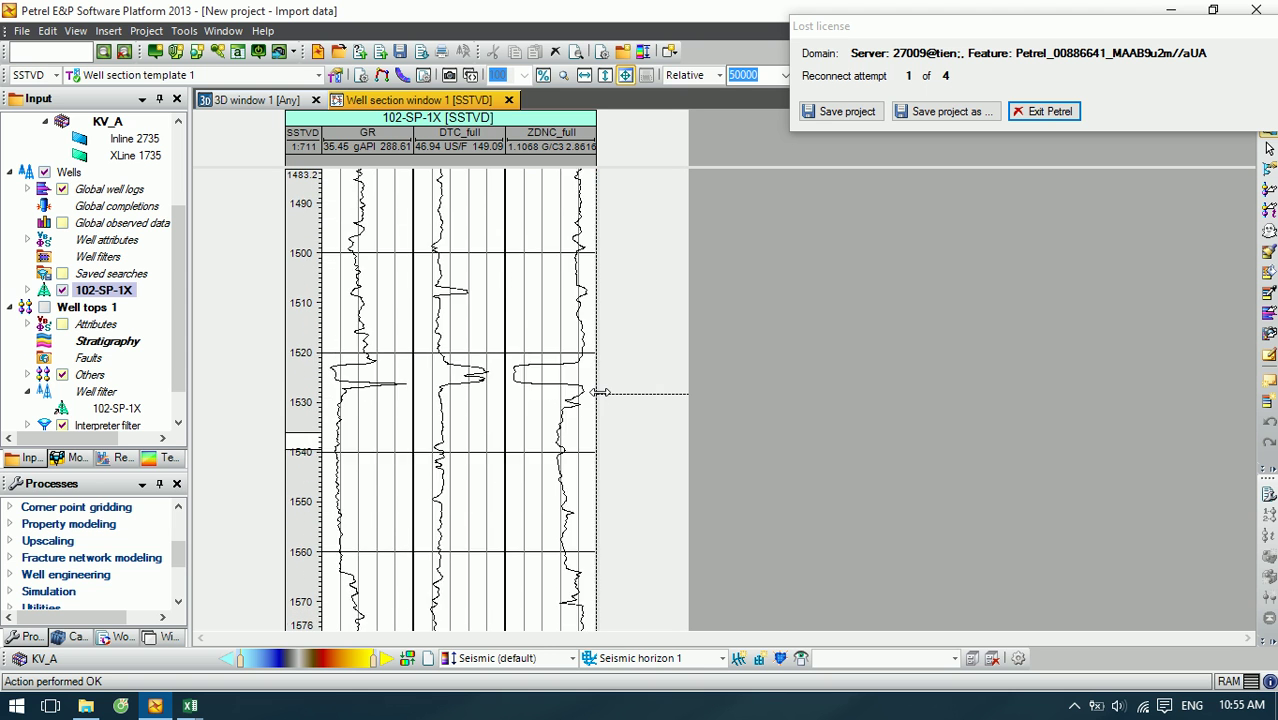
{"action": "scroll", "coordinate": [598, 392], "scroll_direction": "up", "scroll_amount": 5}
{"action": "scroll", "coordinate": [362, 560], "scroll_direction": "up", "scroll_amount": 10}
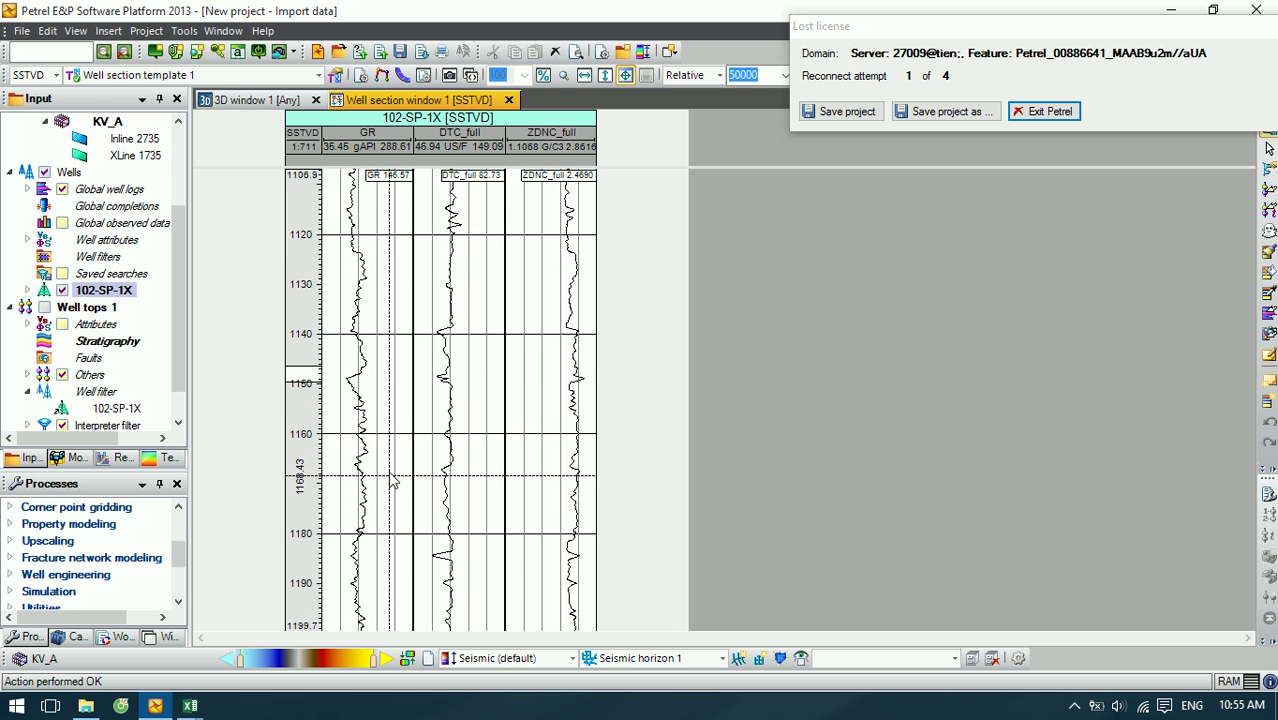
{"action": "scroll", "coordinate": [393, 484], "scroll_direction": "up", "scroll_amount": 1}
{"action": "scroll", "coordinate": [299, 392], "scroll_direction": "down", "scroll_amount": 3}
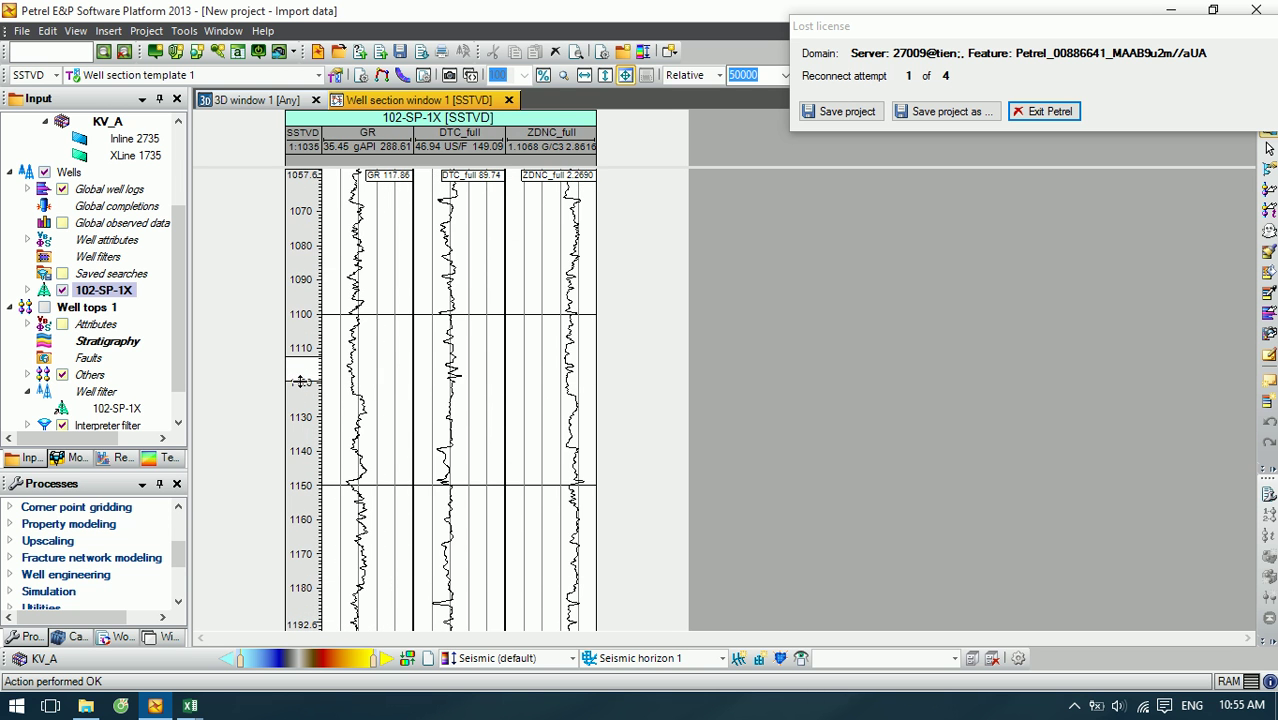
{"action": "scroll", "coordinate": [351, 390], "scroll_direction": "up", "scroll_amount": 9}
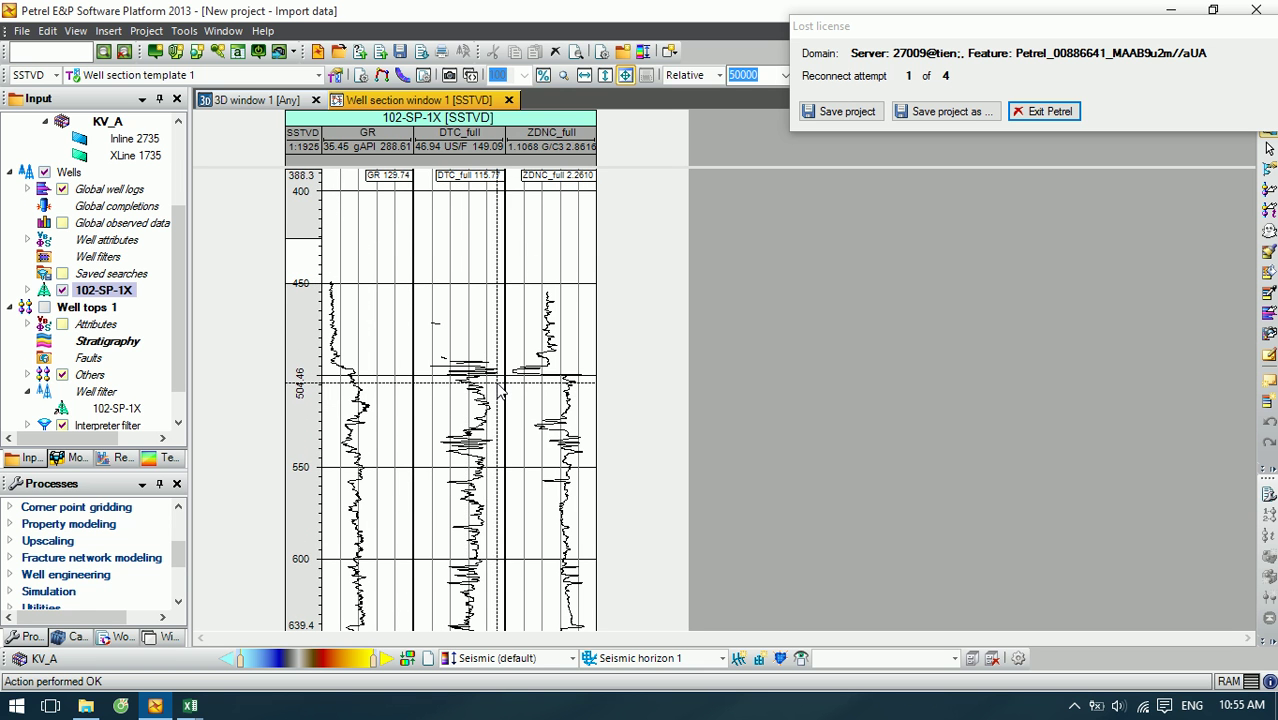
{"action": "scroll", "coordinate": [495, 395], "scroll_direction": "down", "scroll_amount": 7}
{"action": "scroll", "coordinate": [503, 395], "scroll_direction": "down", "scroll_amount": 7}
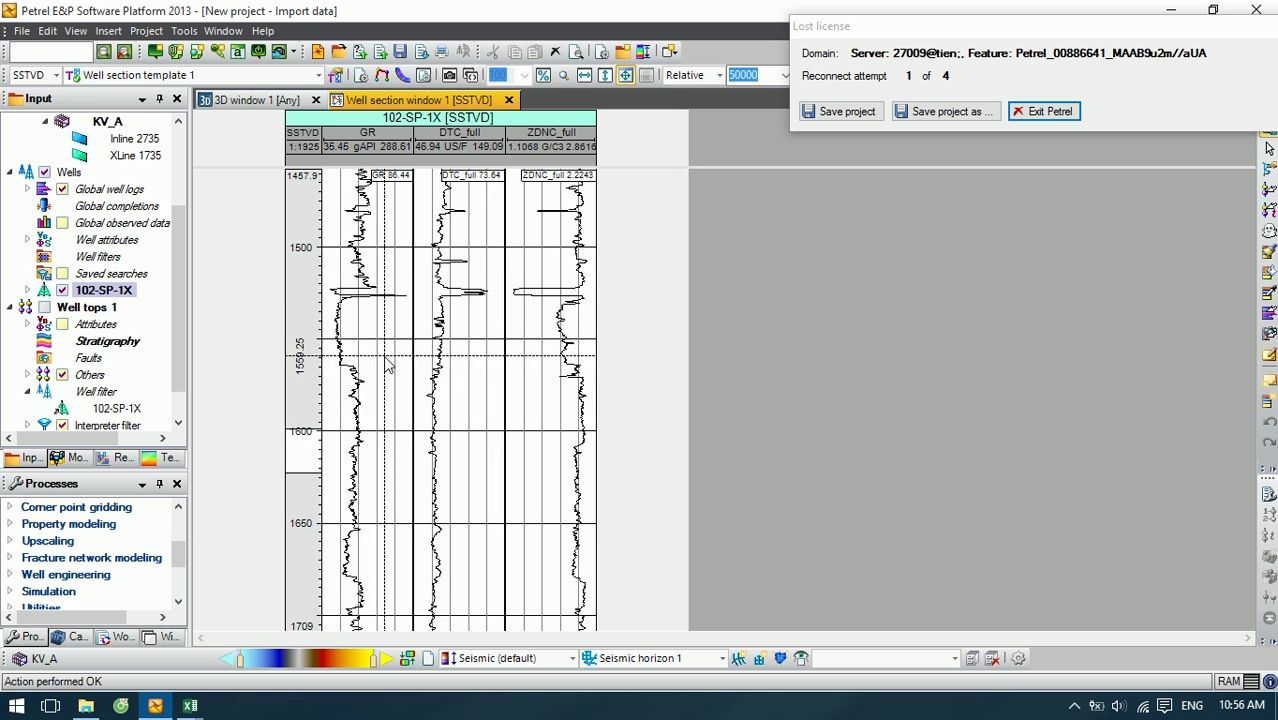
Step: Move the Lost license dialog off the tools and open the Log conditioning toolbox beside the logs
{"action": "scroll", "coordinate": [368, 344], "scroll_direction": "down", "scroll_amount": 6}
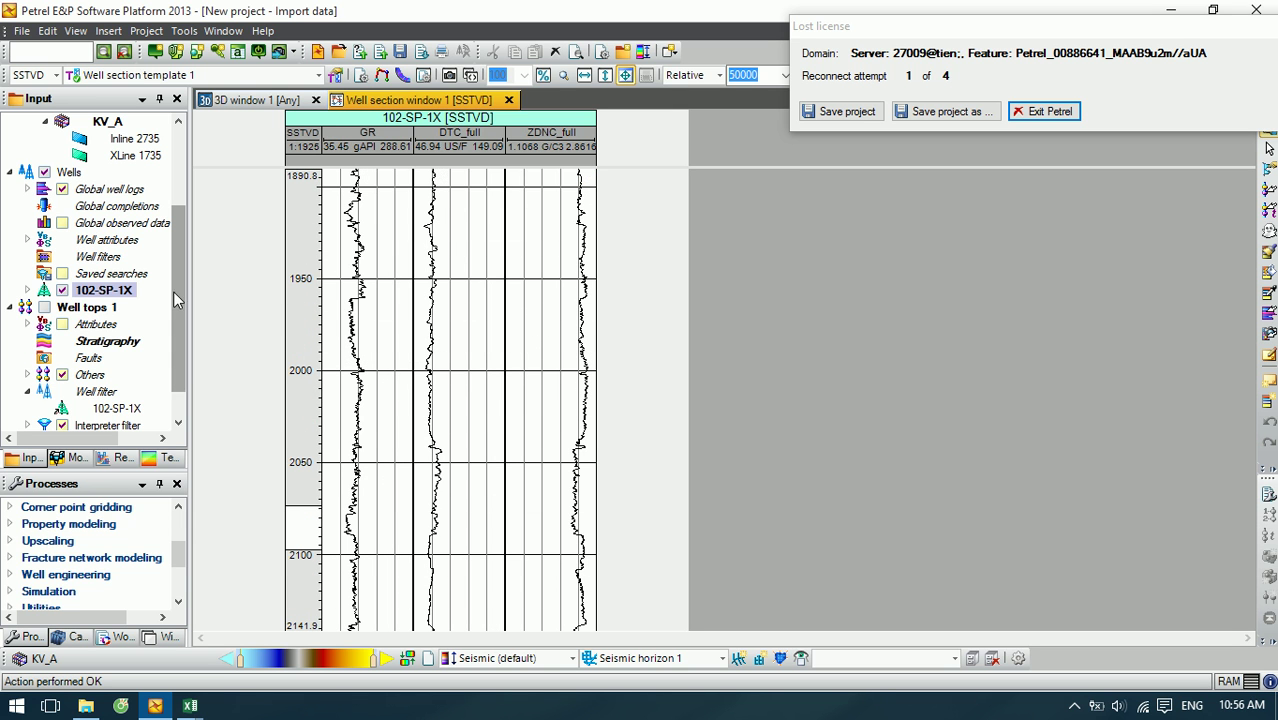
{"action": "mouse_move", "coordinate": [1146, 33]}
{"action": "left_mouse_down"}
{"action": "mouse_move", "coordinate": [1098, 20]}
{"action": "mouse_move", "coordinate": [1125, 28]}
{"action": "left_mouse_up"}
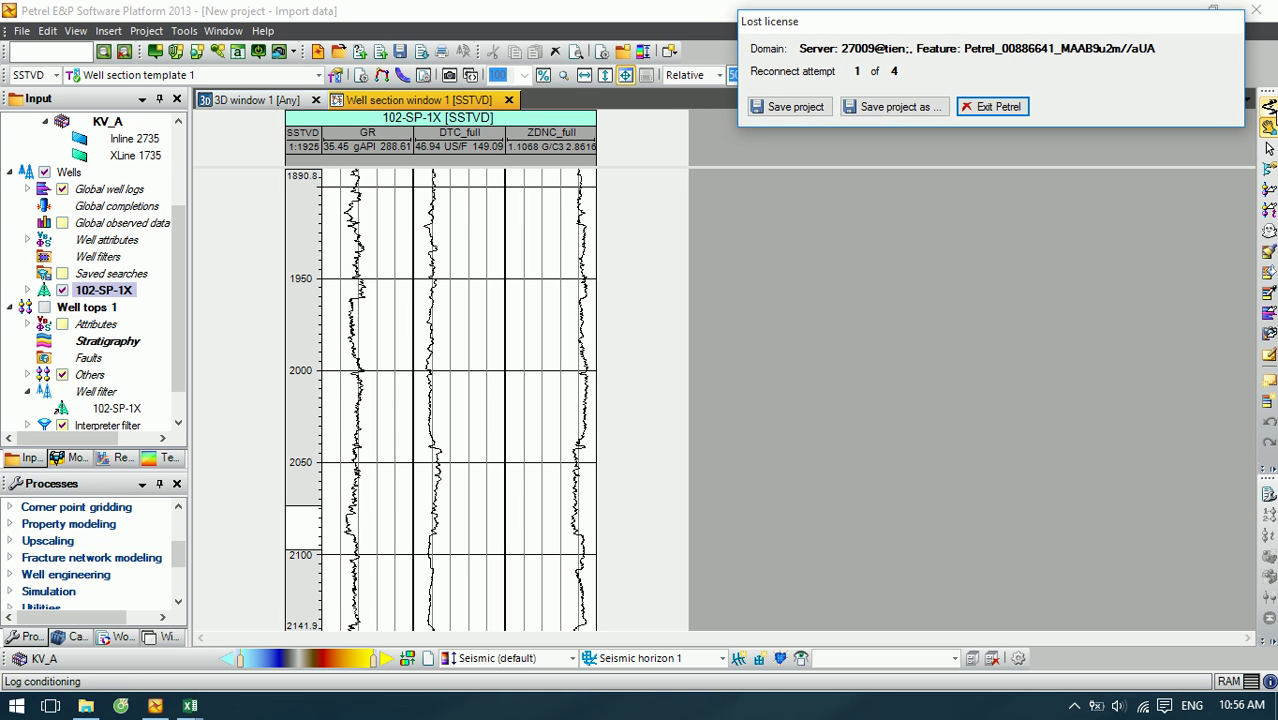
{"action": "left_click", "coordinate": [1268, 110]}
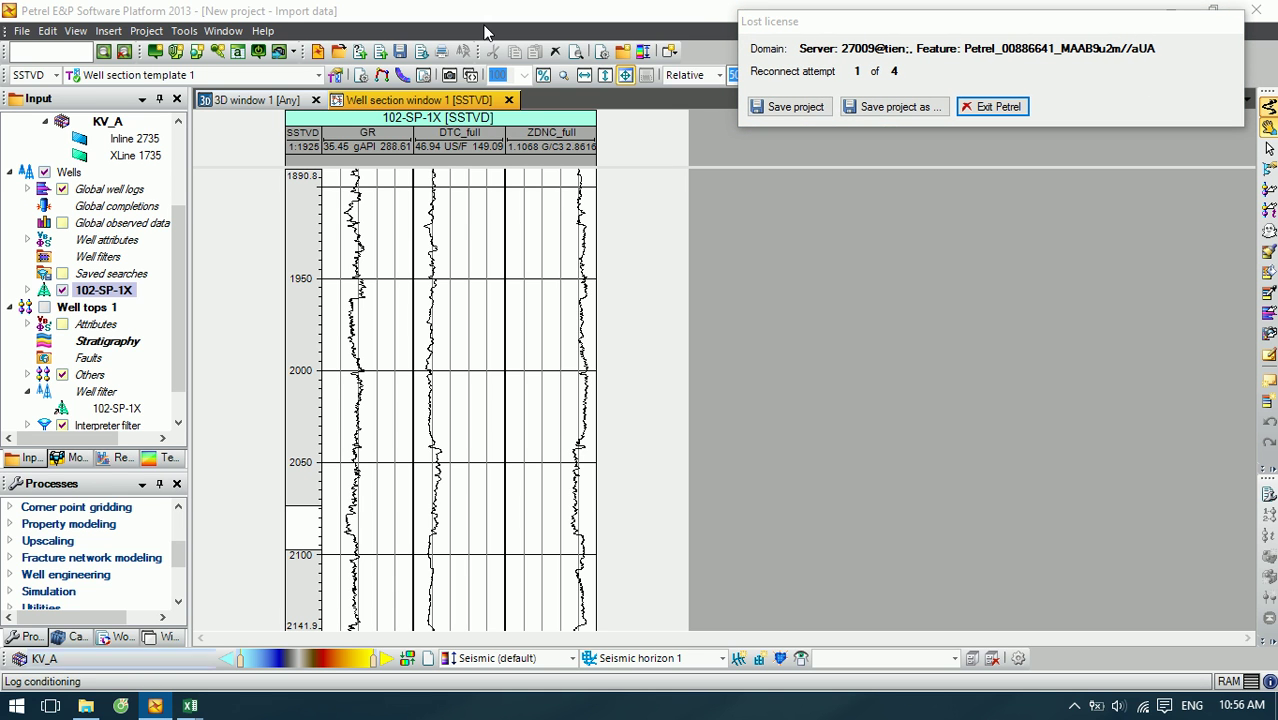
{"action": "left_click_drag", "start_coordinate": [235, 103], "coordinate": [183, 74]}
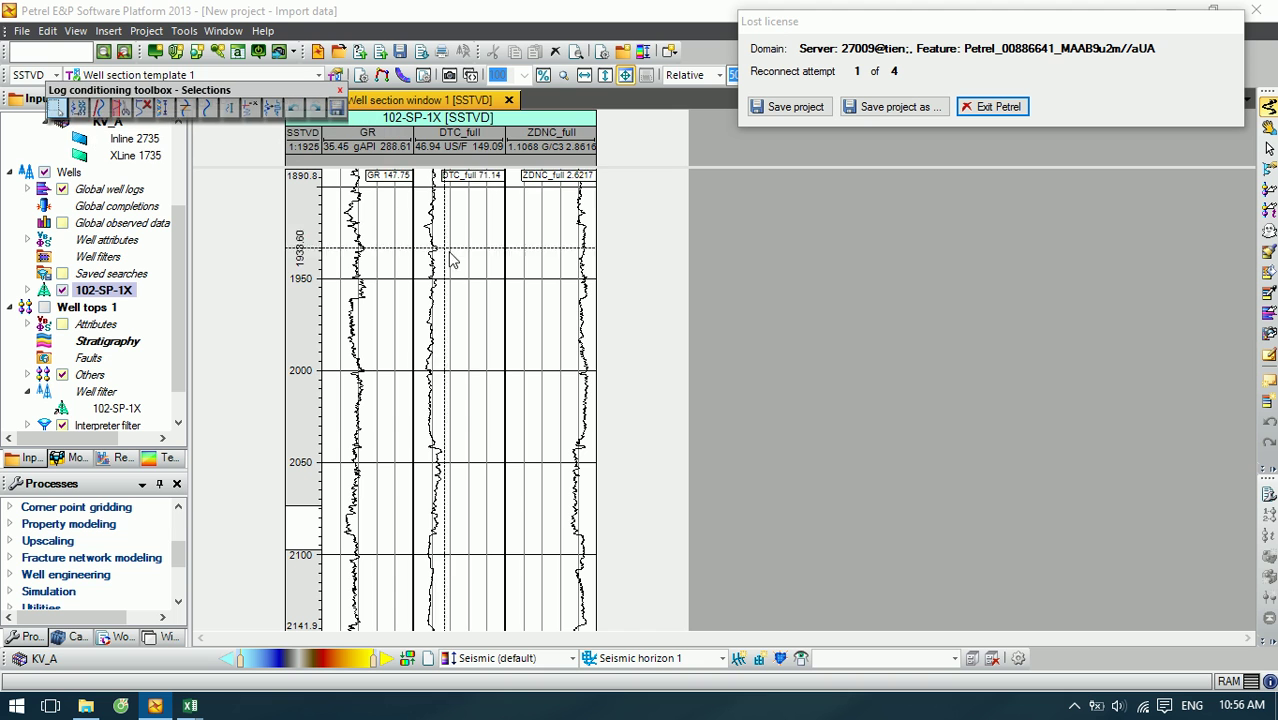
Step: Eliminate spikes from the DTC_full log using 3 standard deviations, a 1000-sample analysis window and interpolation, leaving the ZDNC_full selection disabled
{"action": "left_click", "coordinate": [480, 268]}
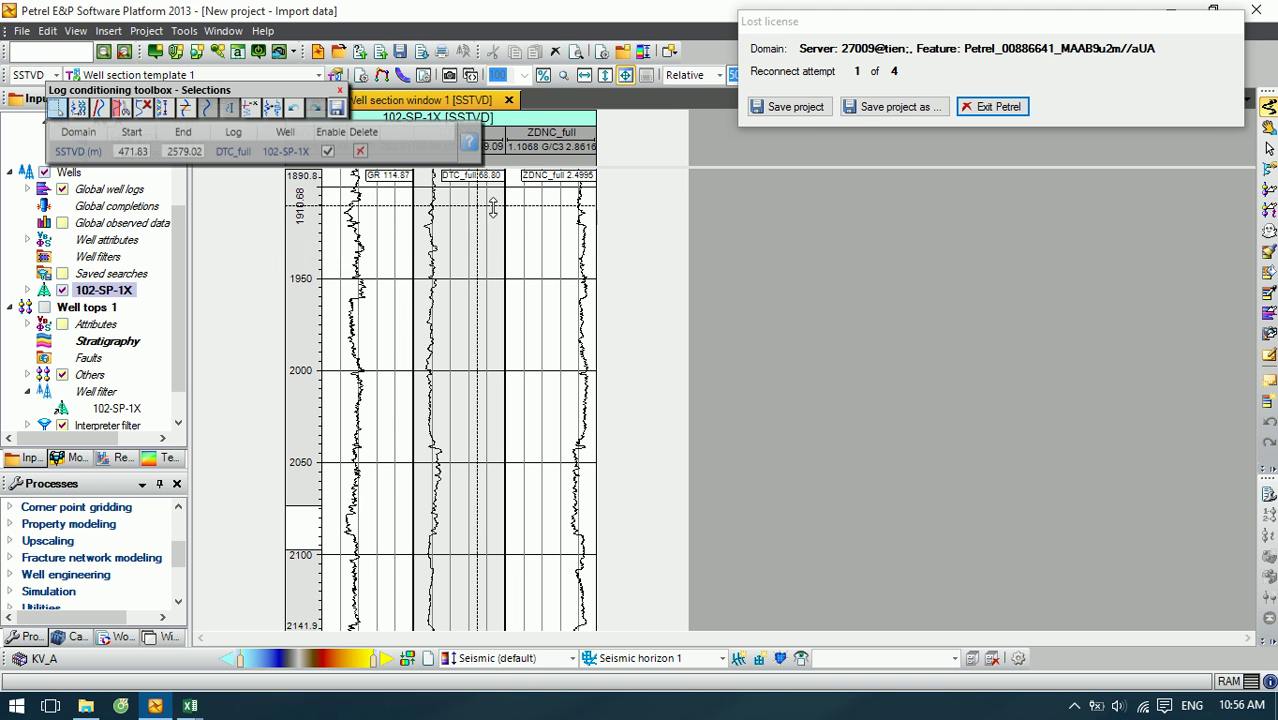
{"action": "left_click", "coordinate": [584, 232]}
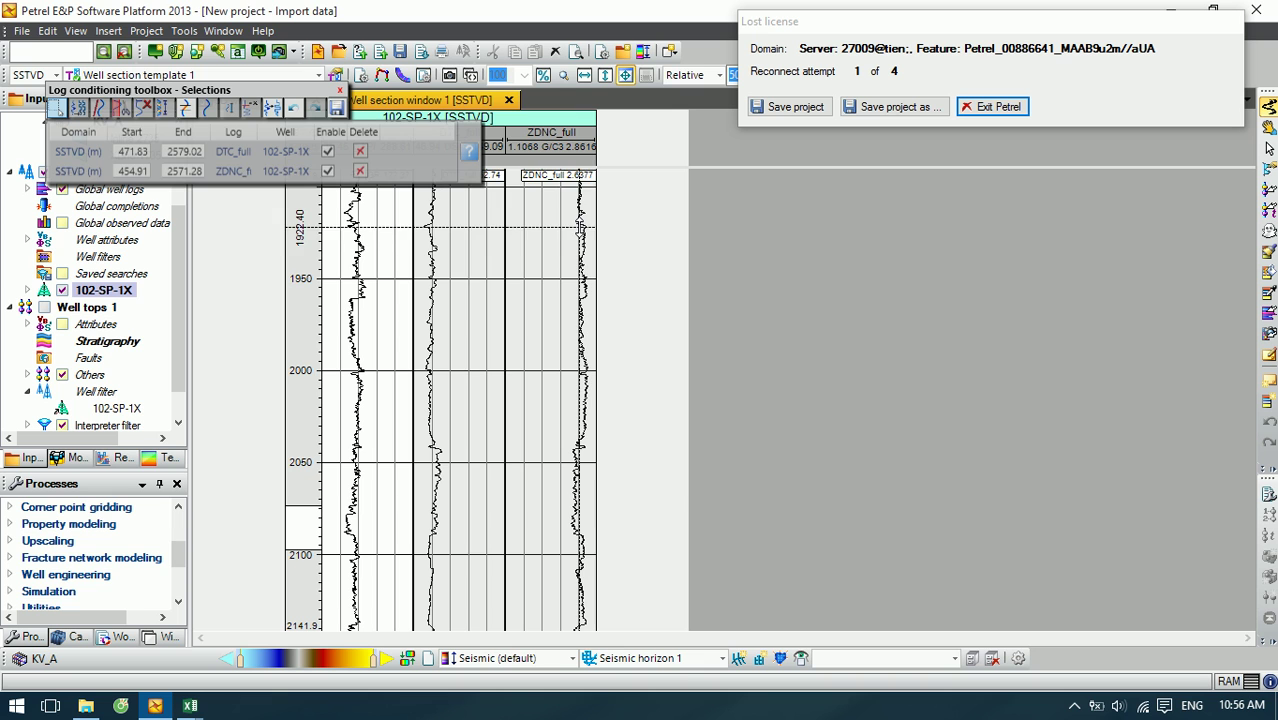
{"action": "left_click", "coordinate": [328, 172]}
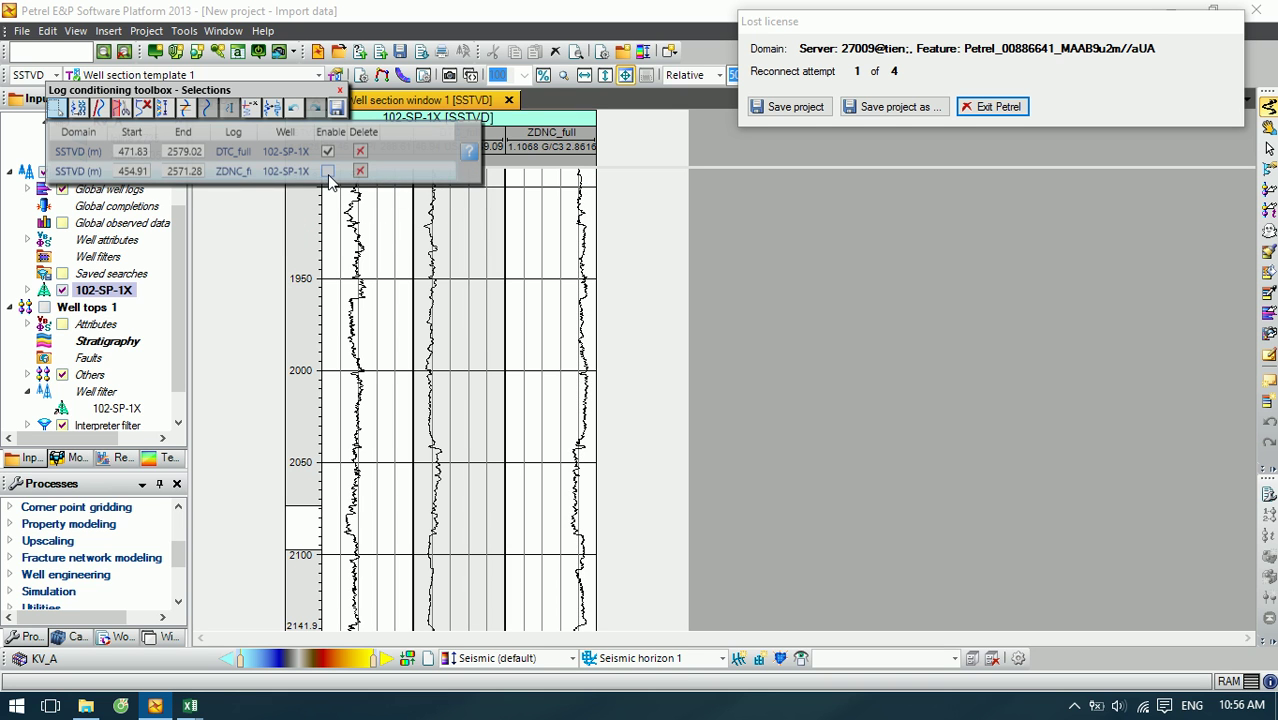
{"action": "left_click", "coordinate": [141, 108]}
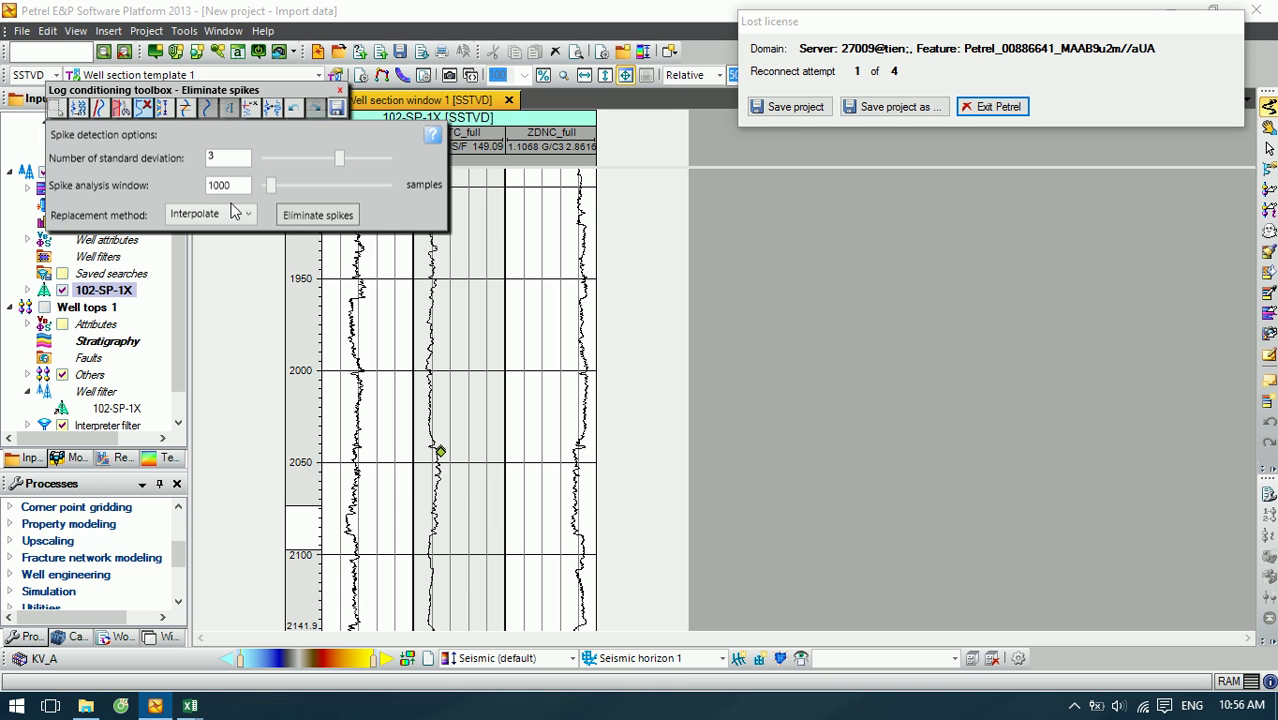
{"action": "left_click", "coordinate": [313, 216]}
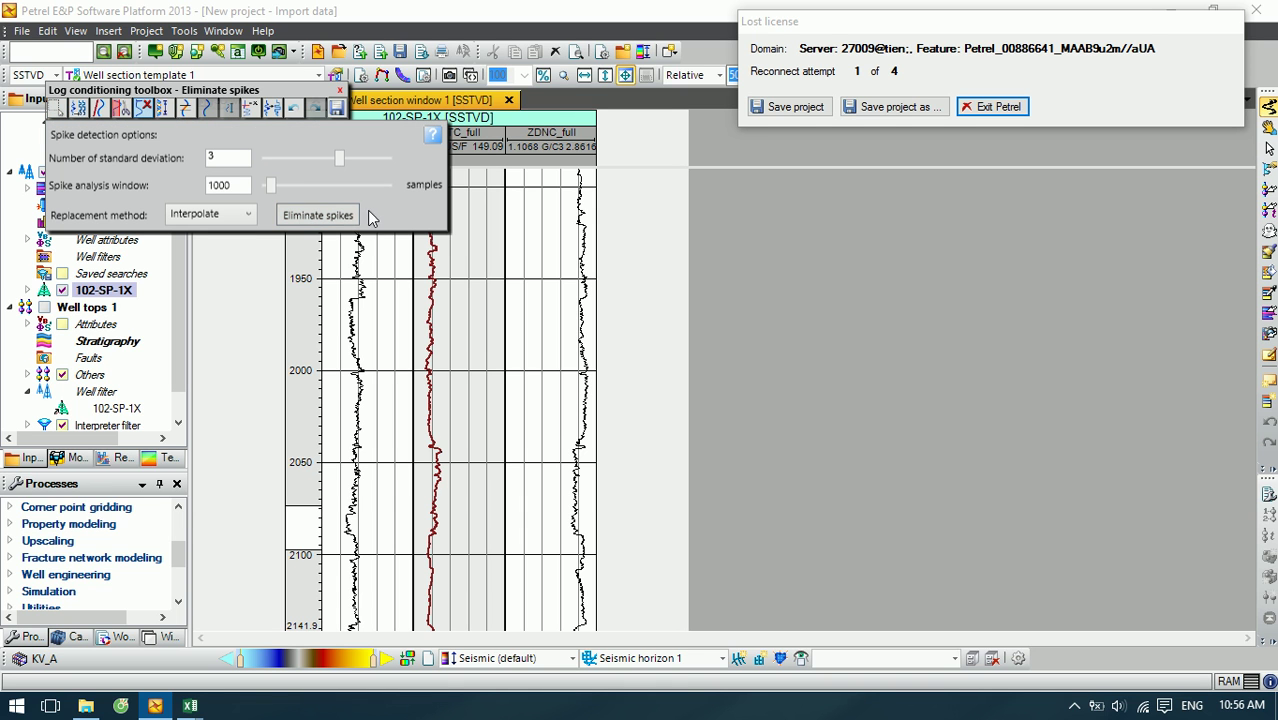
Step: Enable only the ZDNC_full selection and eliminate its spikes using 3 standard deviations, a 1000-sample window and interpolation
{"action": "left_click", "coordinate": [55, 111]}
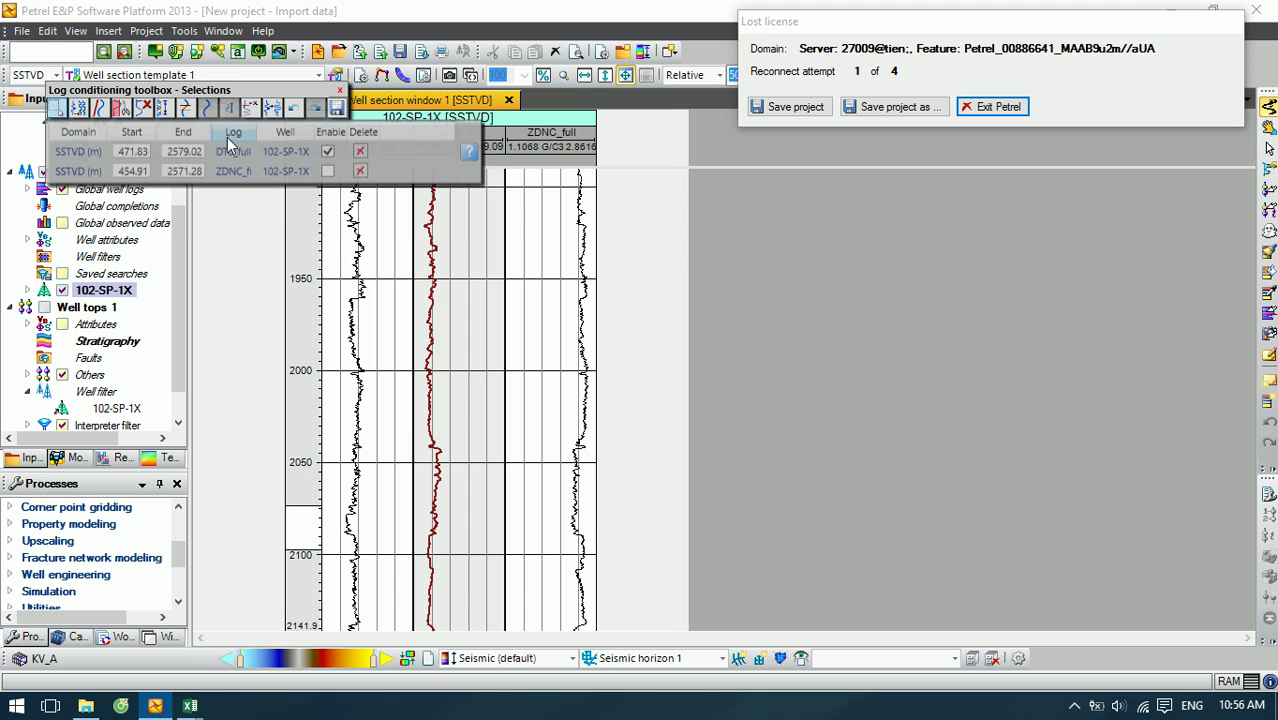
{"action": "left_click", "coordinate": [328, 152]}
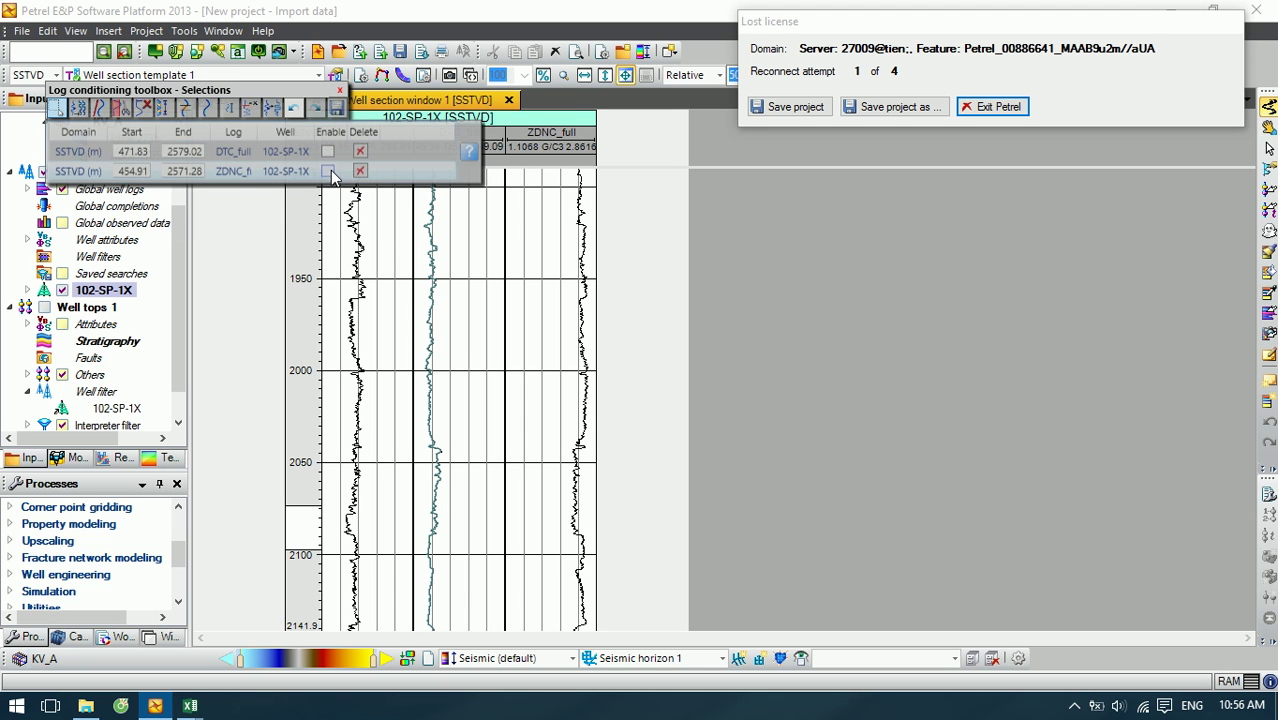
{"action": "left_click", "coordinate": [328, 171]}
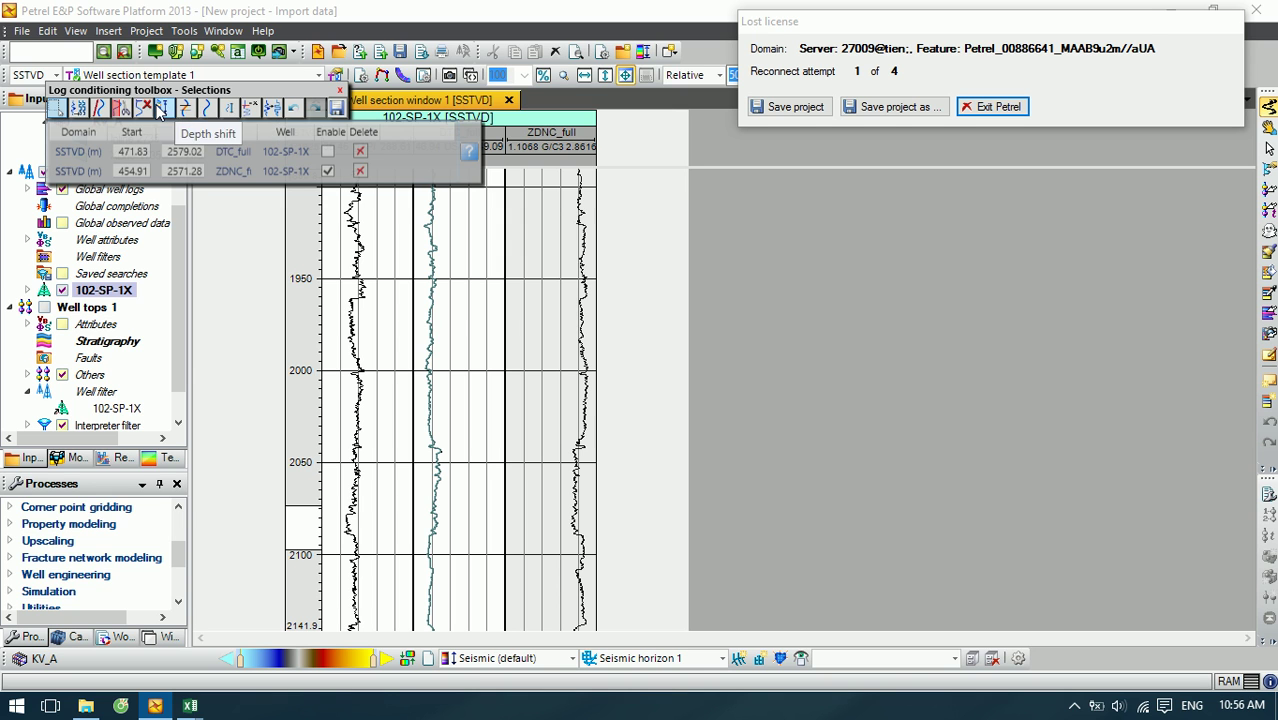
{"action": "left_click", "coordinate": [147, 108]}
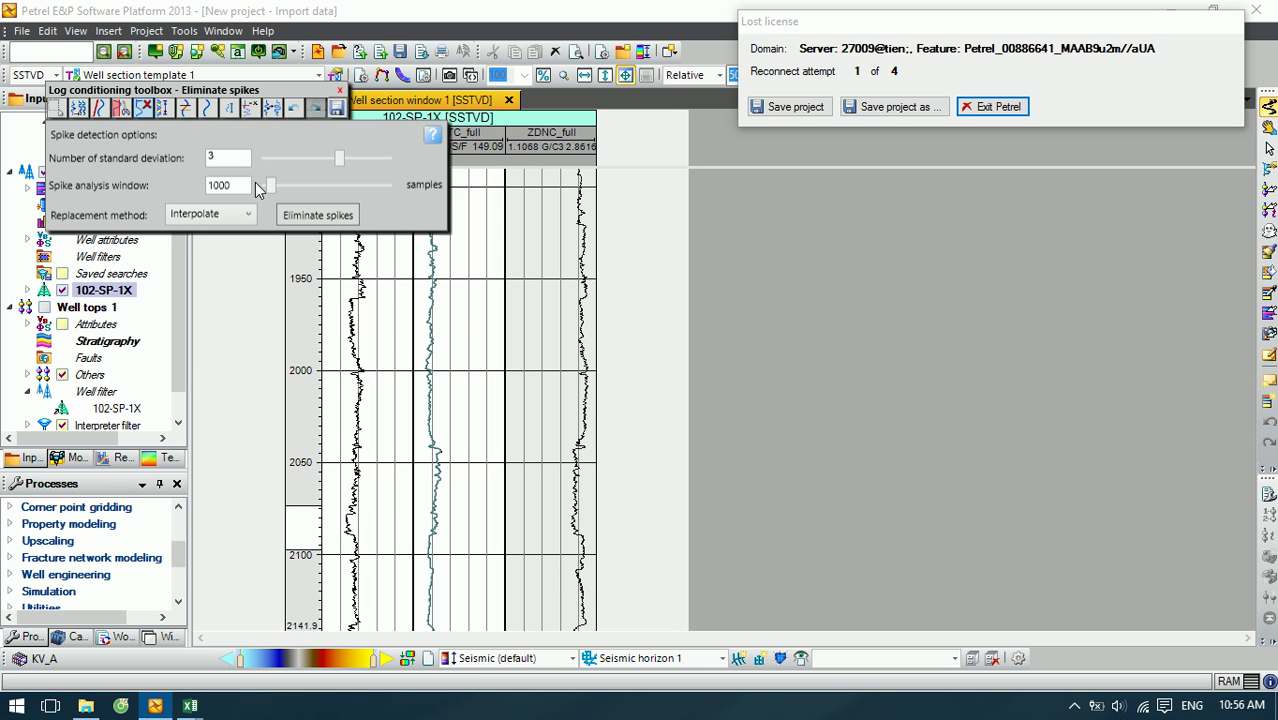
{"action": "left_click", "coordinate": [305, 216]}
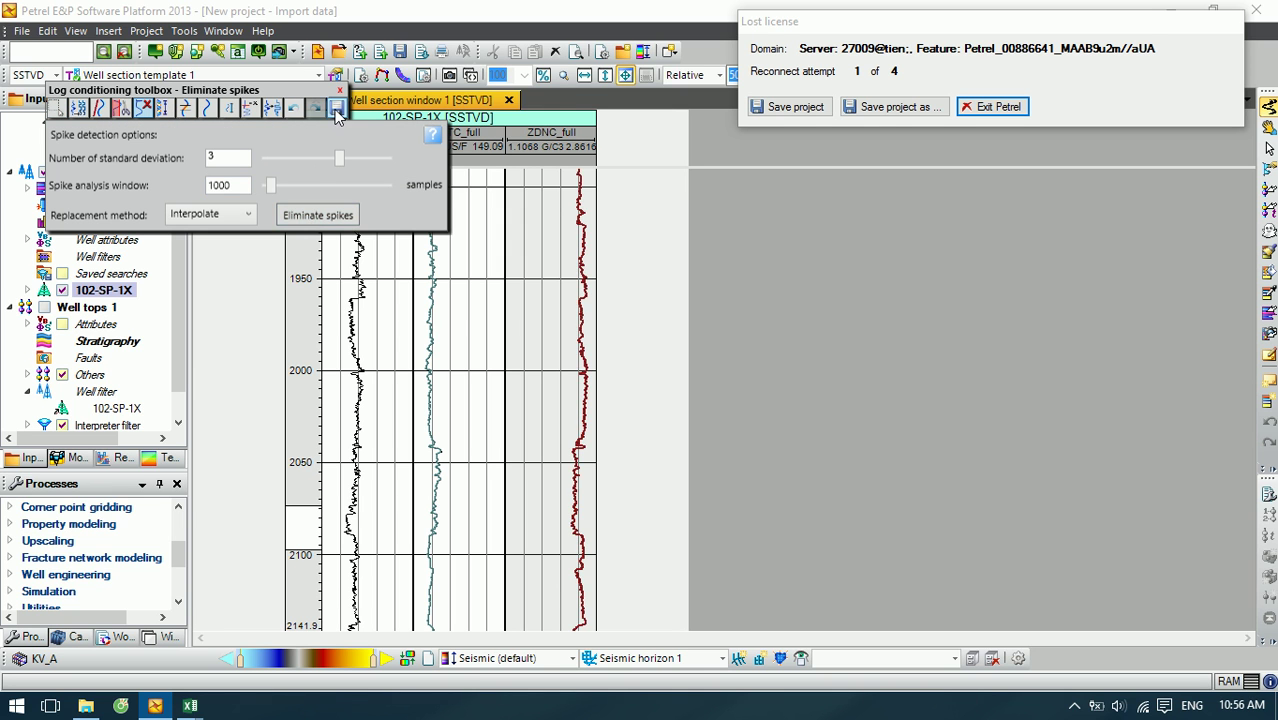
Step: Save the despiked logs as ZDNC_full (new) and DTC_full (new), and close the Log conditioning toolbox
{"action": "left_click", "coordinate": [336, 109]}
{"action": "left_click", "coordinate": [205, 185]}
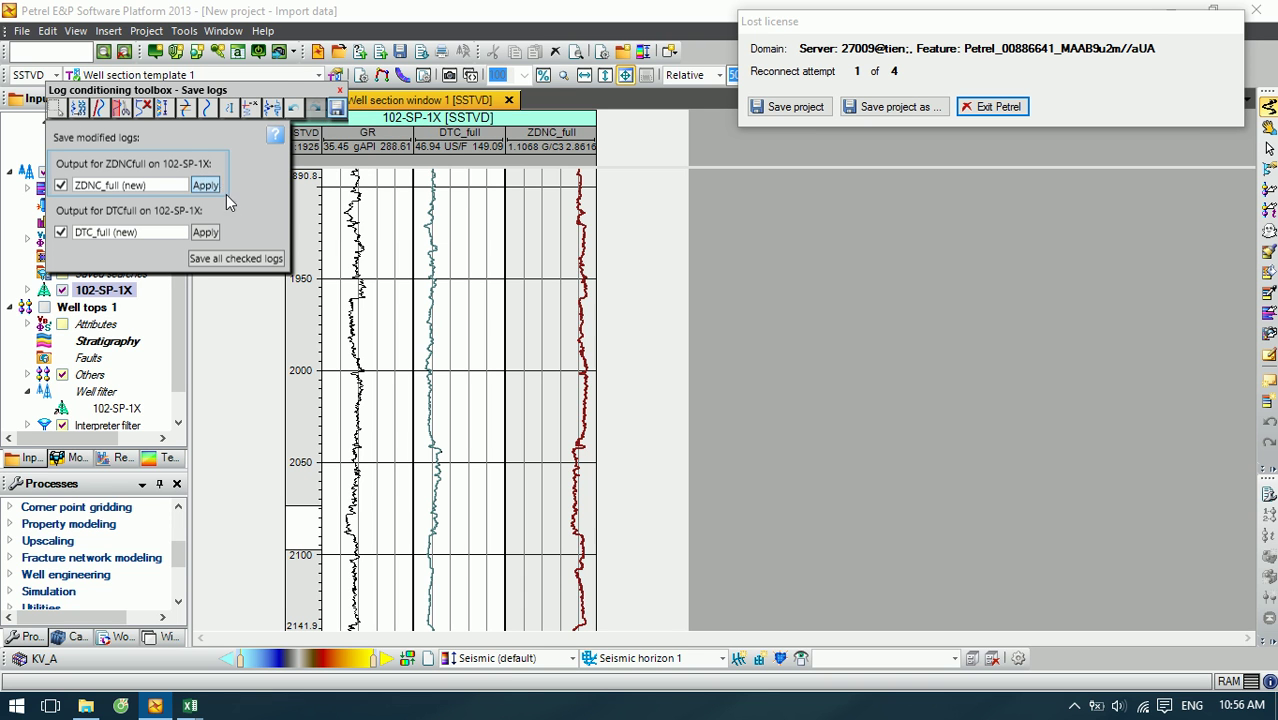
{"action": "left_click", "coordinate": [205, 231]}
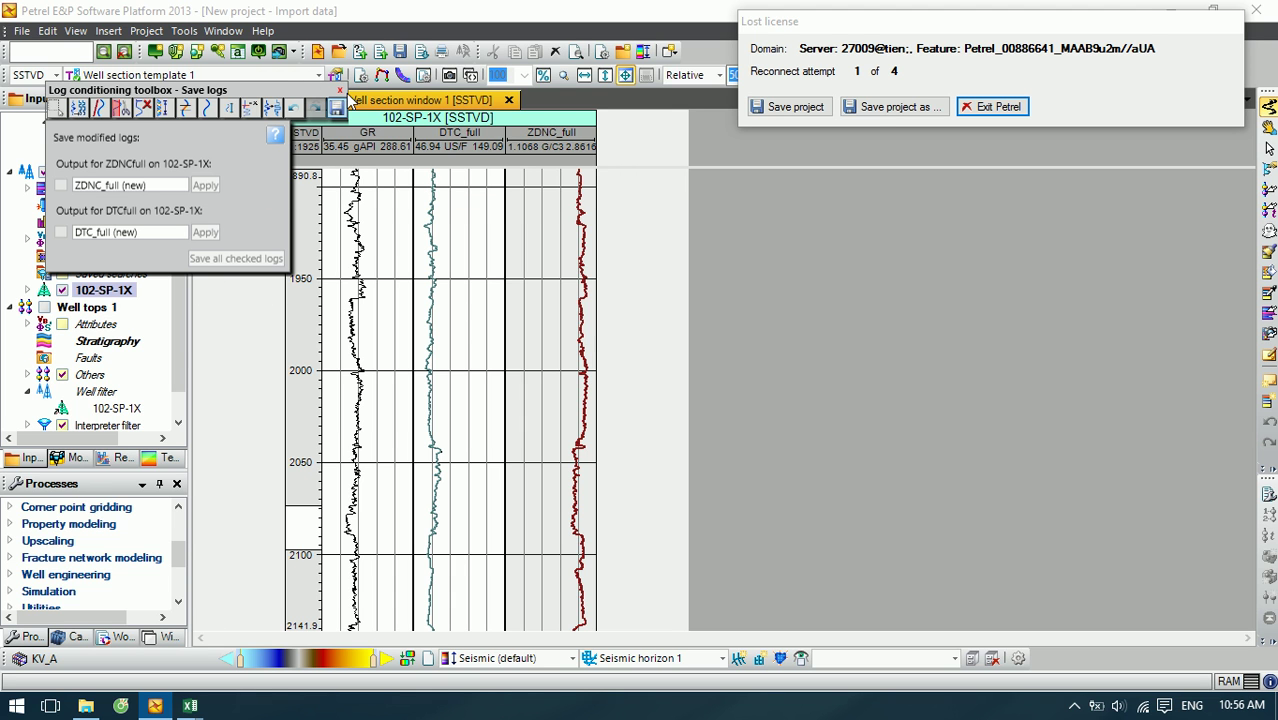
{"action": "left_click", "coordinate": [342, 92]}
{"action": "left_click_drag", "start_coordinate": [180, 560], "coordinate": [182, 596]}
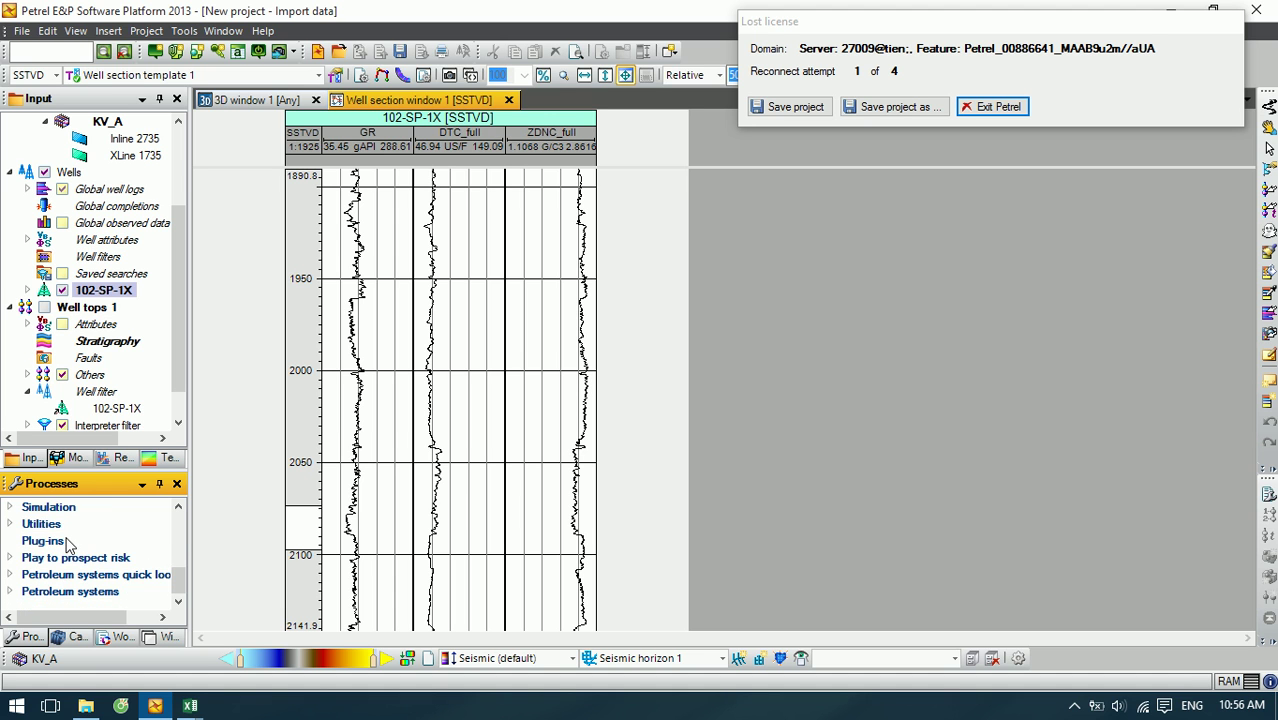
{"action": "scroll", "coordinate": [43, 540], "scroll_direction": "up", "scroll_amount": 2}
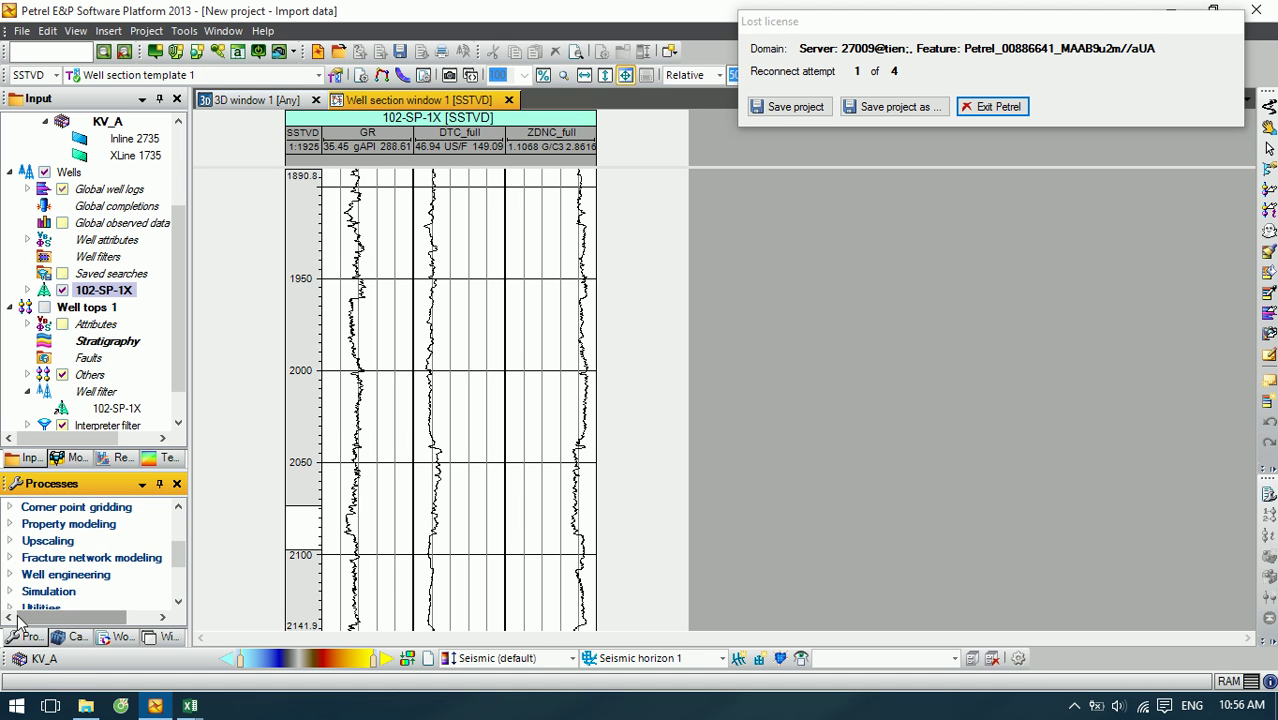
{"action": "scroll", "coordinate": [48, 570], "scroll_direction": "up", "scroll_amount": 3}
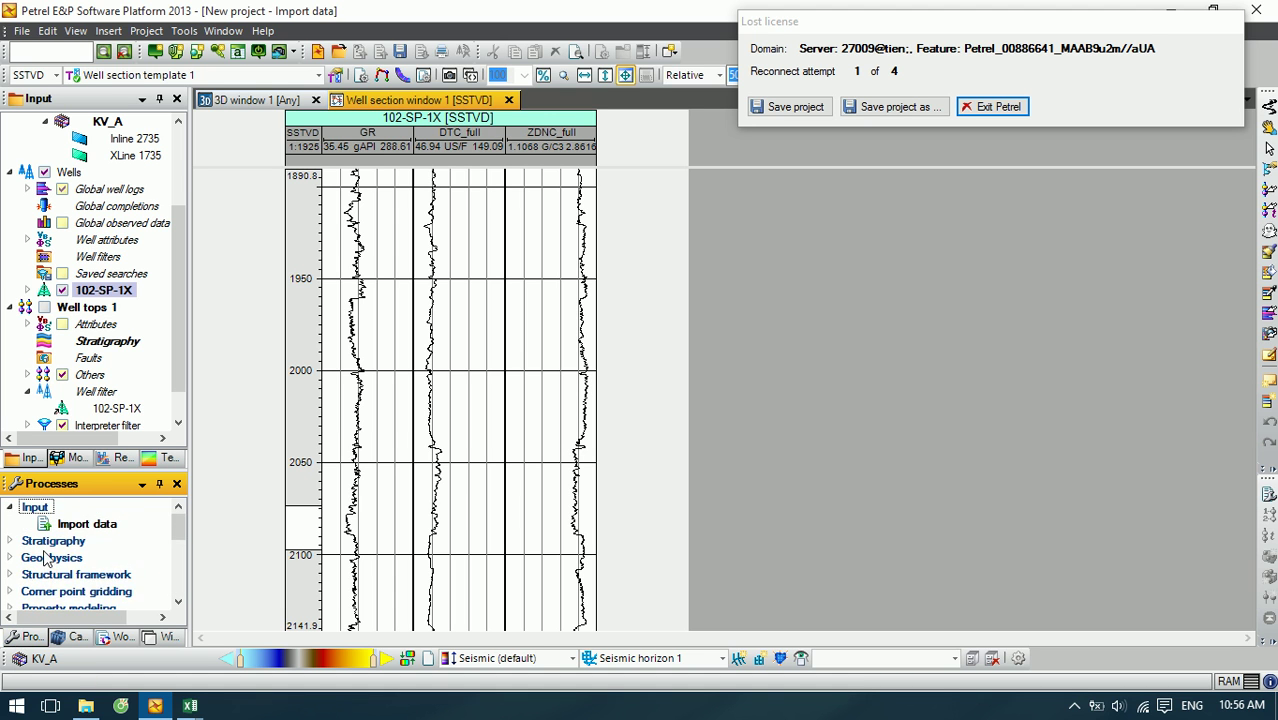
{"action": "left_click", "coordinate": [10, 541]}
{"action": "left_click", "coordinate": [10, 541]}
{"action": "left_click", "coordinate": [10, 557]}
{"action": "scroll", "coordinate": [62, 562], "scroll_direction": "down", "scroll_amount": 1}
{"action": "scroll", "coordinate": [62, 562], "scroll_direction": "down", "scroll_amount": 3}
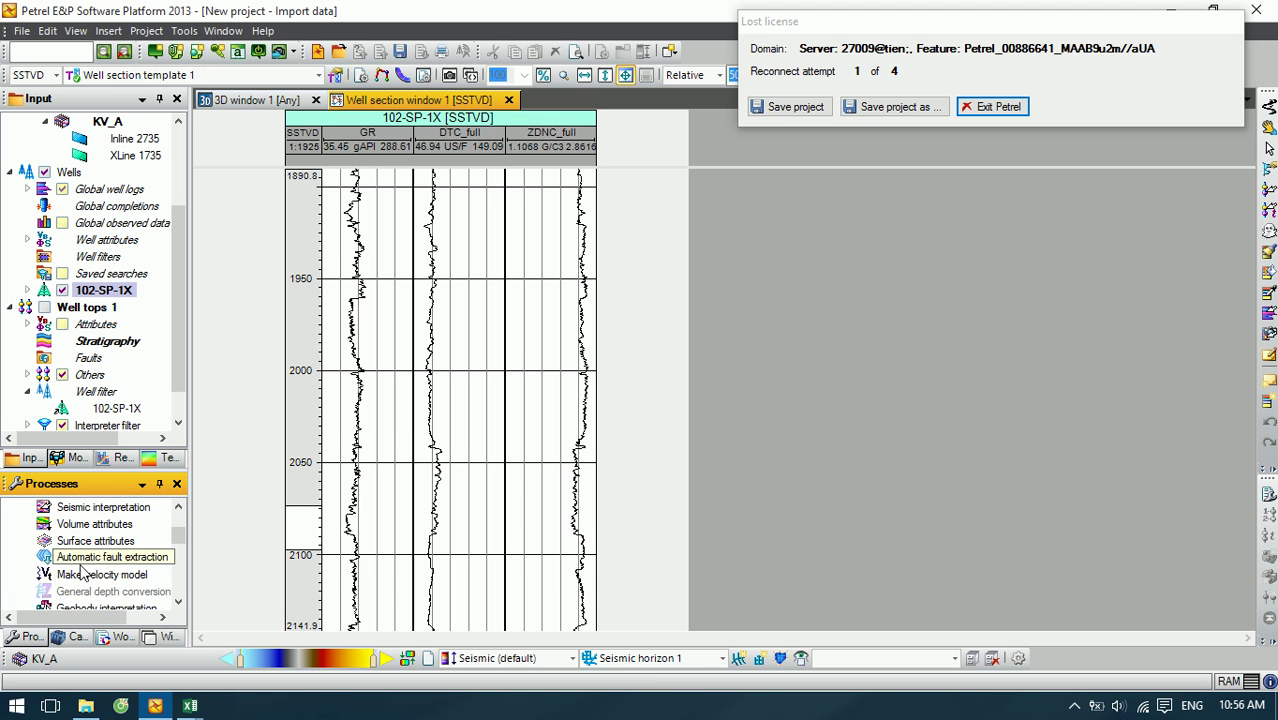
{"action": "double_click", "coordinate": [106, 577]}
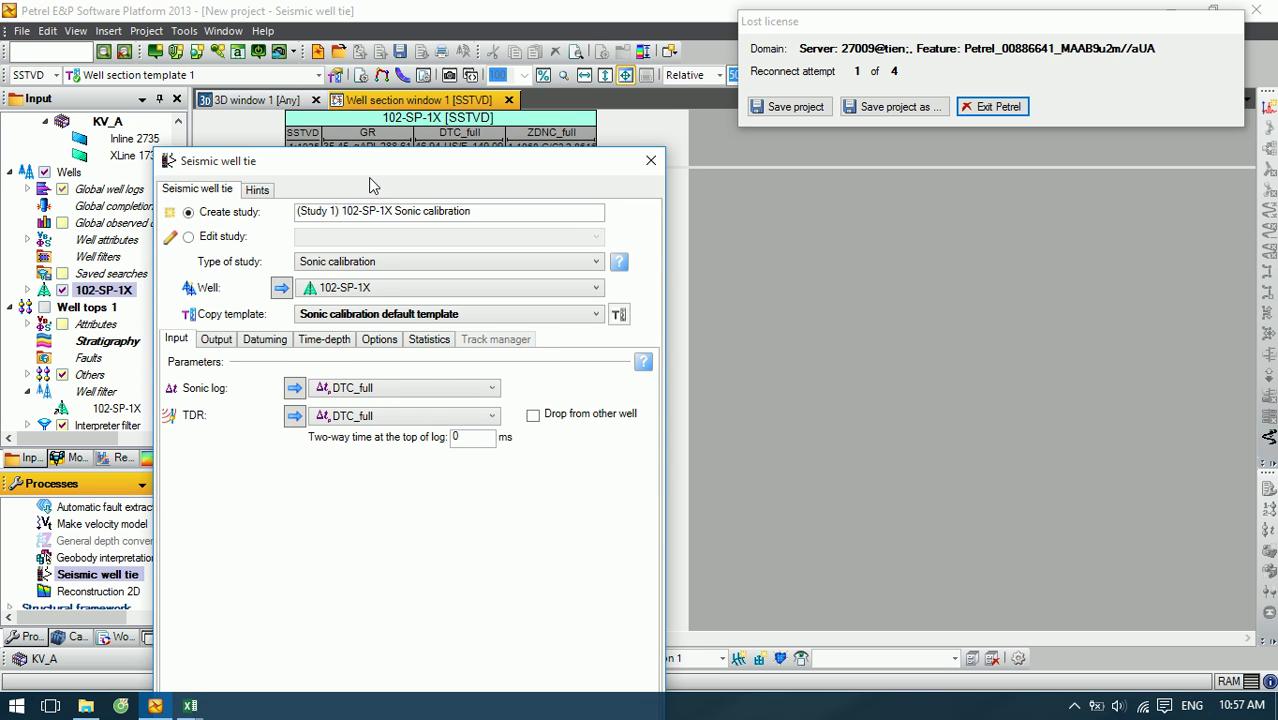
{"action": "left_click_drag", "start_coordinate": [370, 175], "coordinate": [391, 98]}
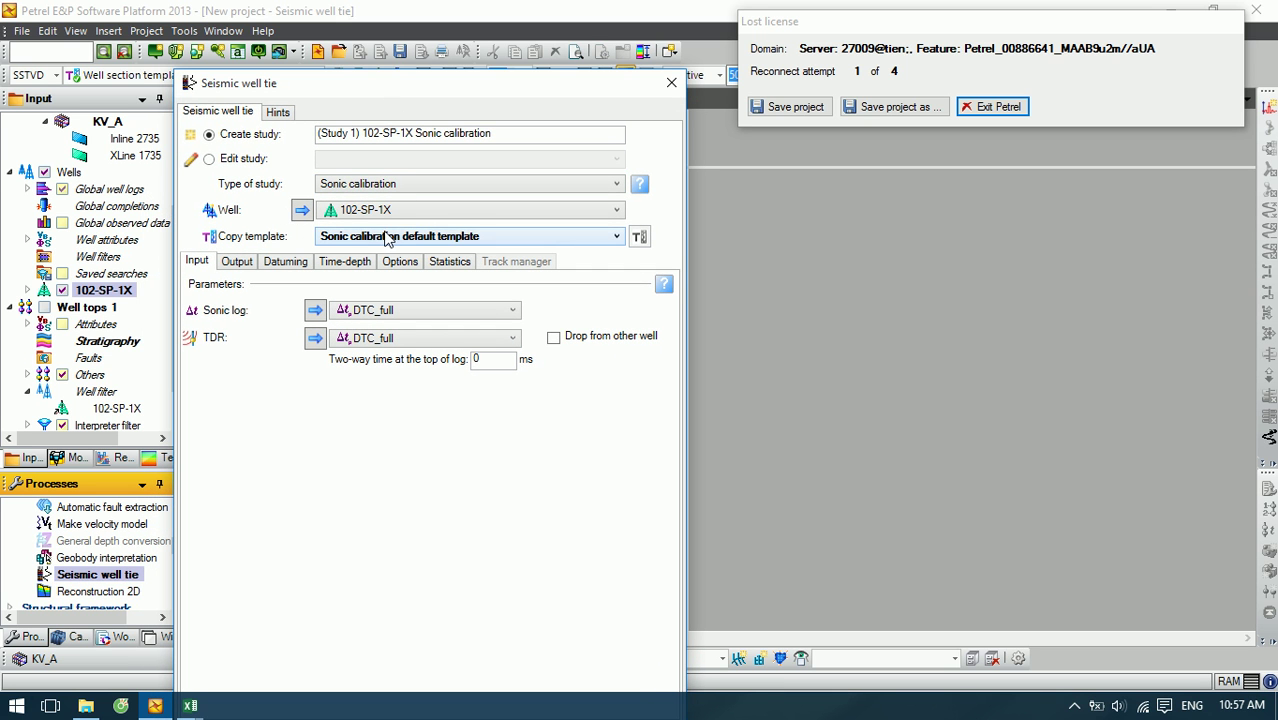
{"action": "left_click", "coordinate": [415, 313]}
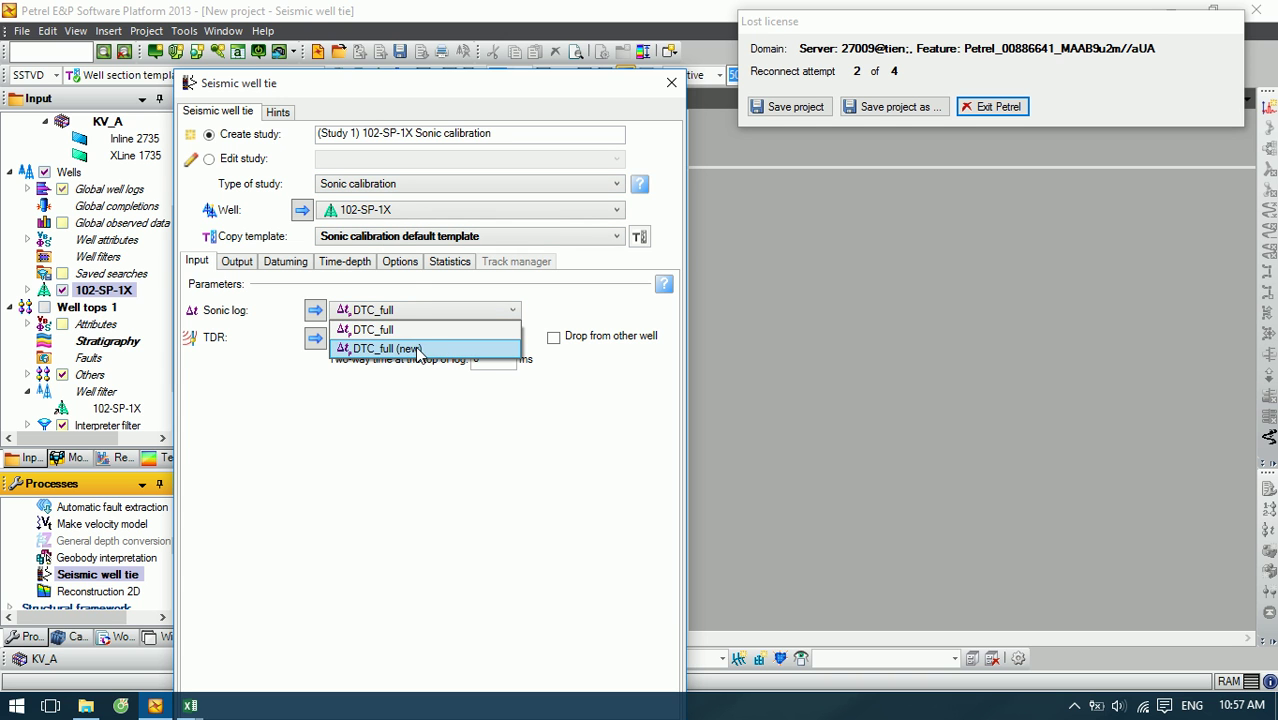
{"action": "left_click", "coordinate": [415, 349]}
{"action": "left_click", "coordinate": [416, 340]}
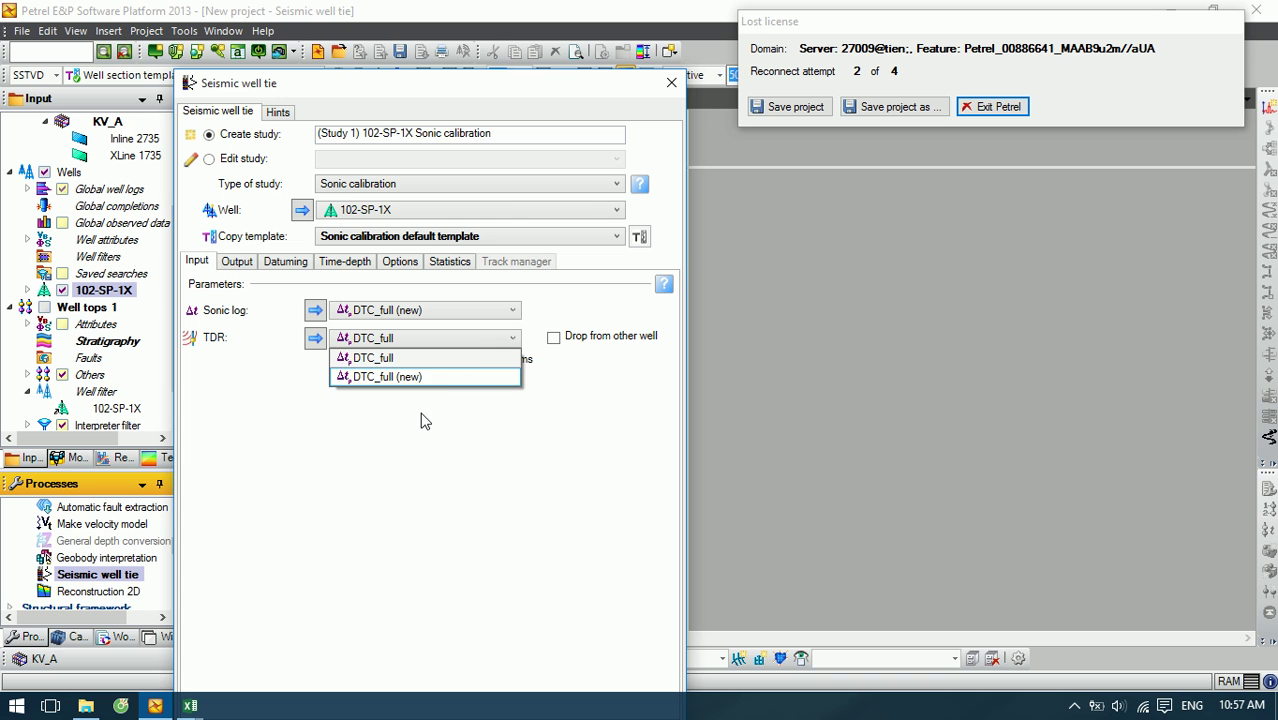
{"action": "left_click", "coordinate": [421, 420]}
{"action": "left_click", "coordinate": [385, 340]}
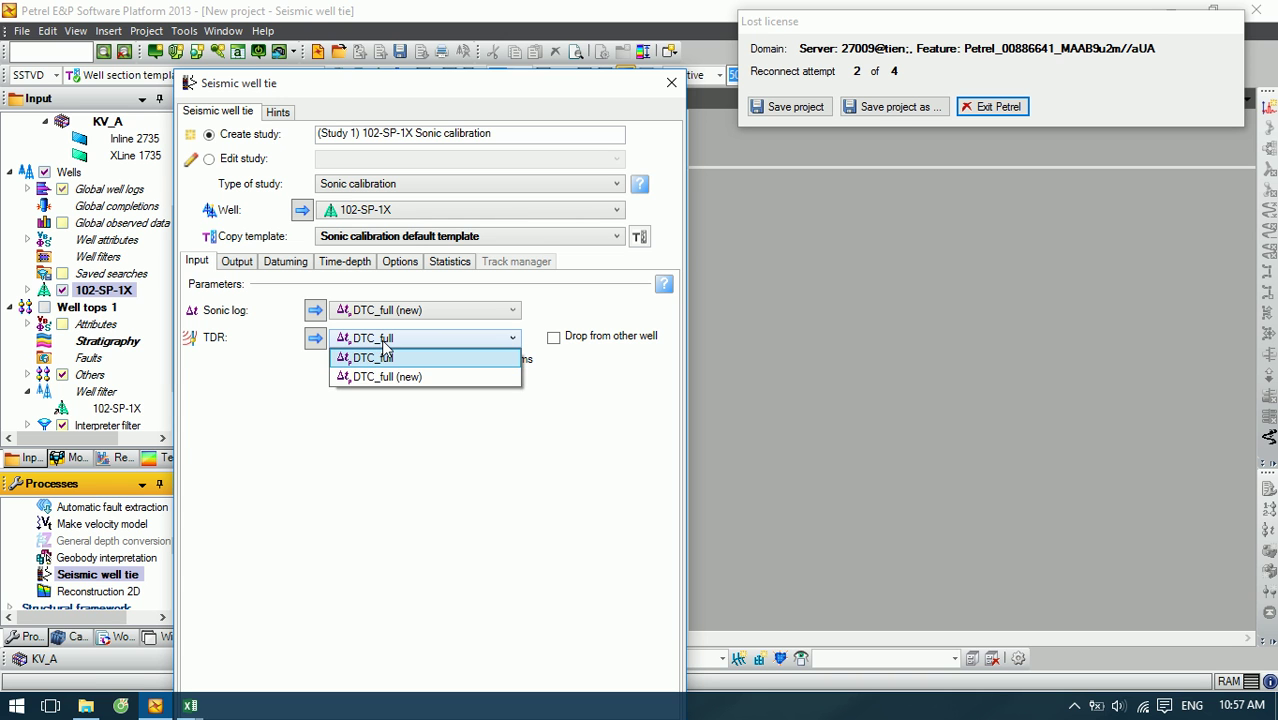
{"action": "left_click", "coordinate": [384, 345]}
{"action": "left_click", "coordinate": [377, 209]}
{"action": "left_click", "coordinate": [383, 229]}
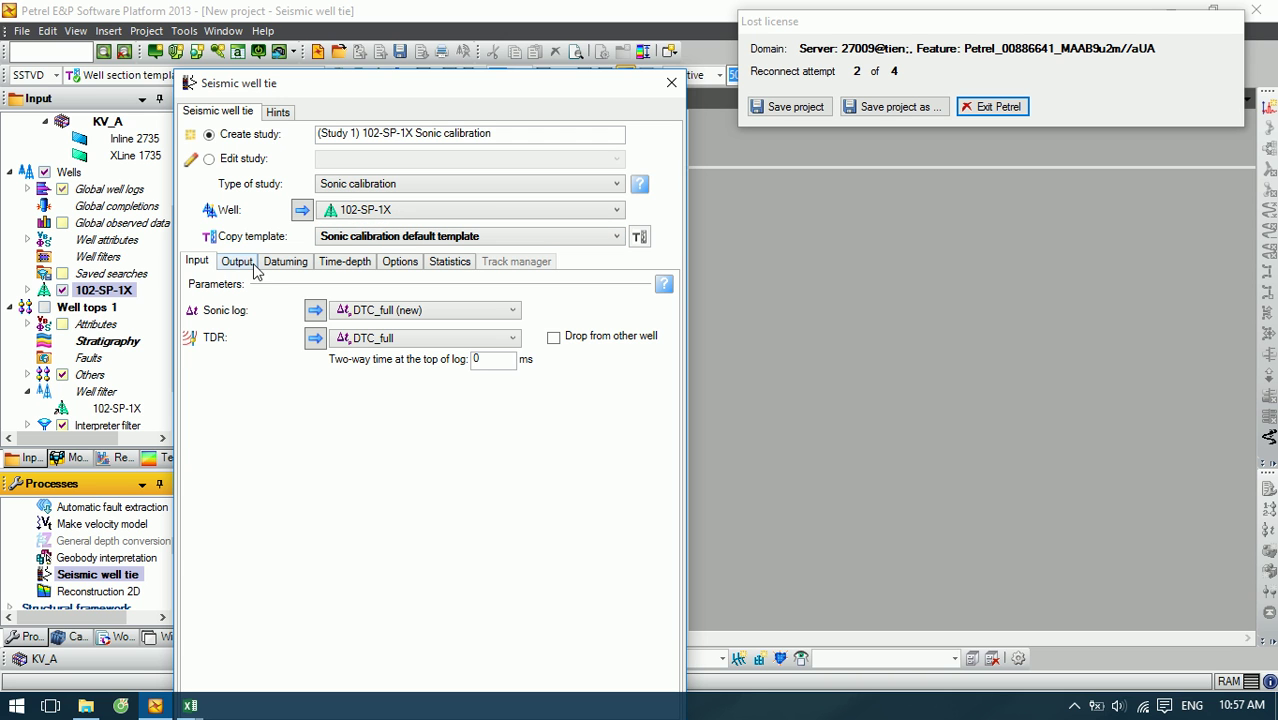
{"action": "left_click", "coordinate": [398, 341]}
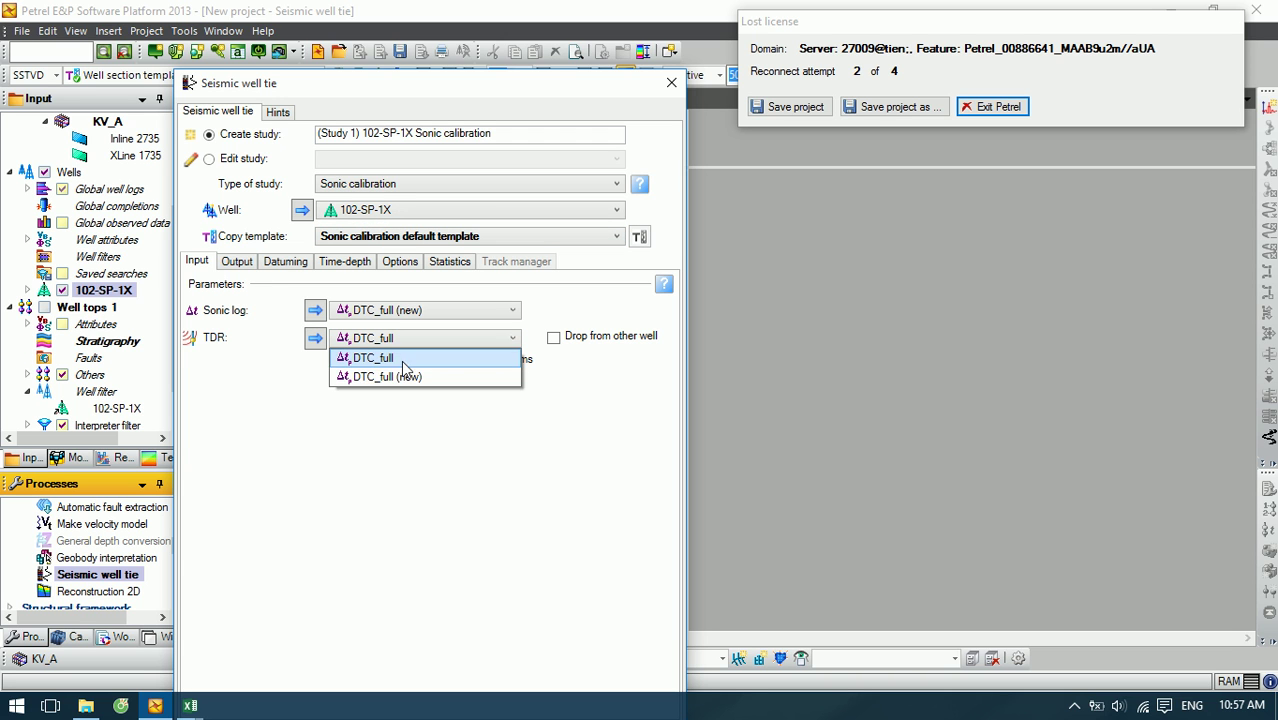
{"action": "left_click", "coordinate": [404, 375]}
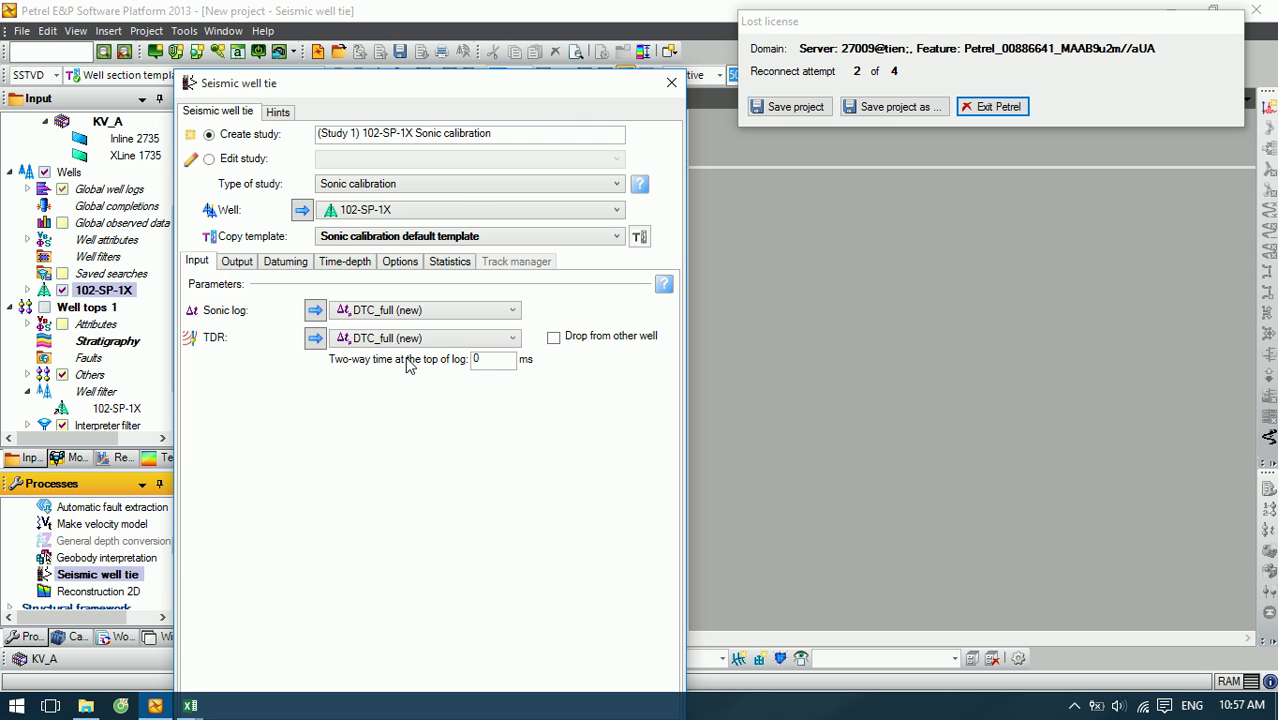
{"action": "left_click", "coordinate": [670, 83]}
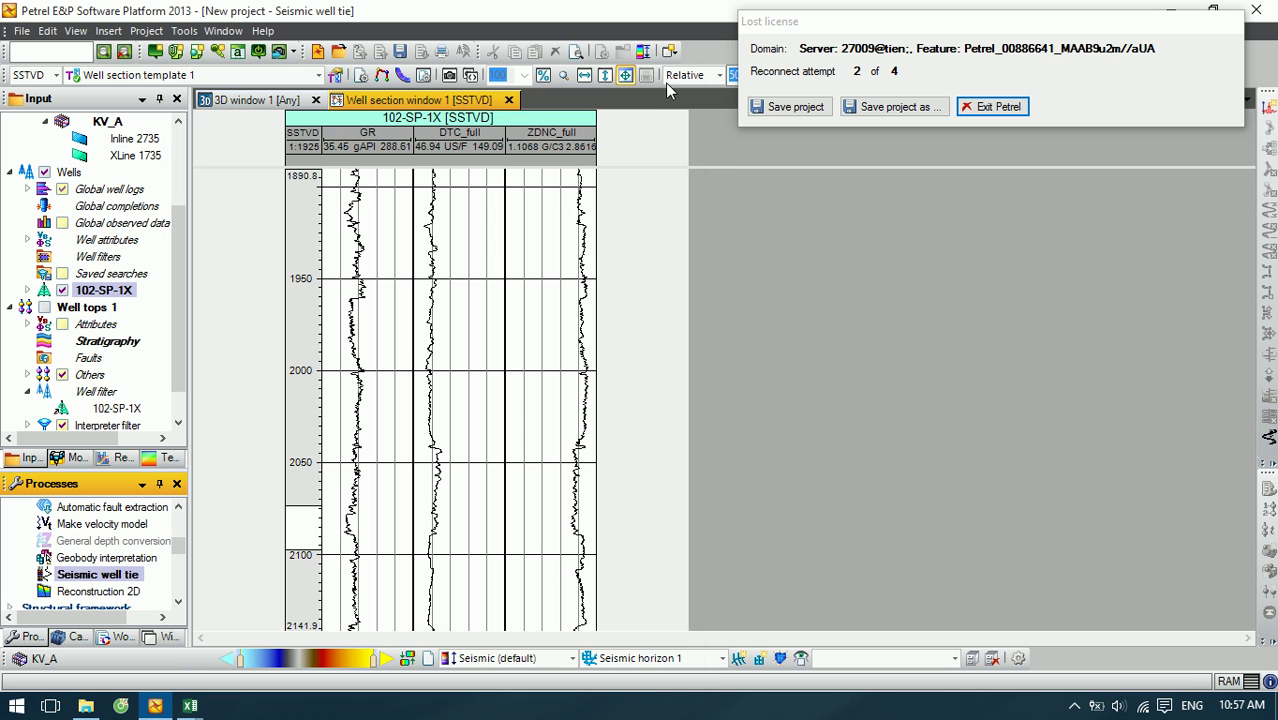
Step: Calculate a new one-way time log for well 102-SP-1X from the DTC_full (new) velocity function, ranked first, overriding the global time settings
{"action": "double_click", "coordinate": [100, 290]}
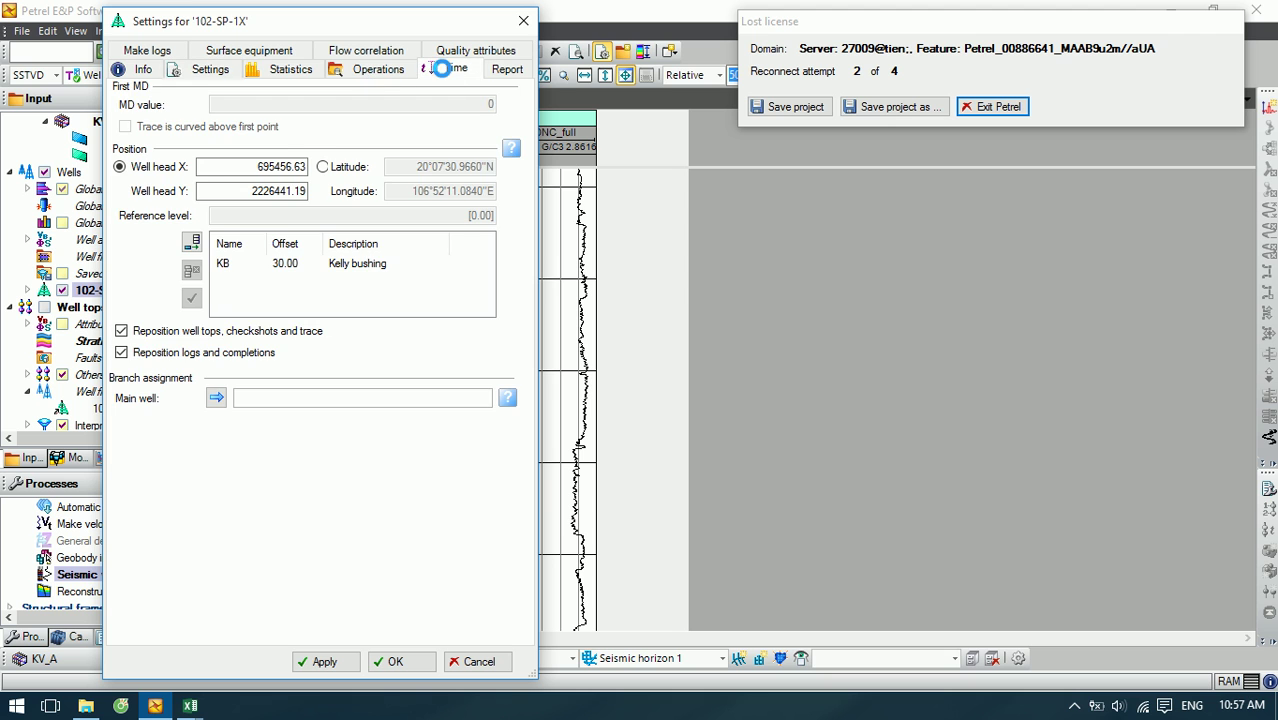
{"action": "left_click", "coordinate": [444, 72]}
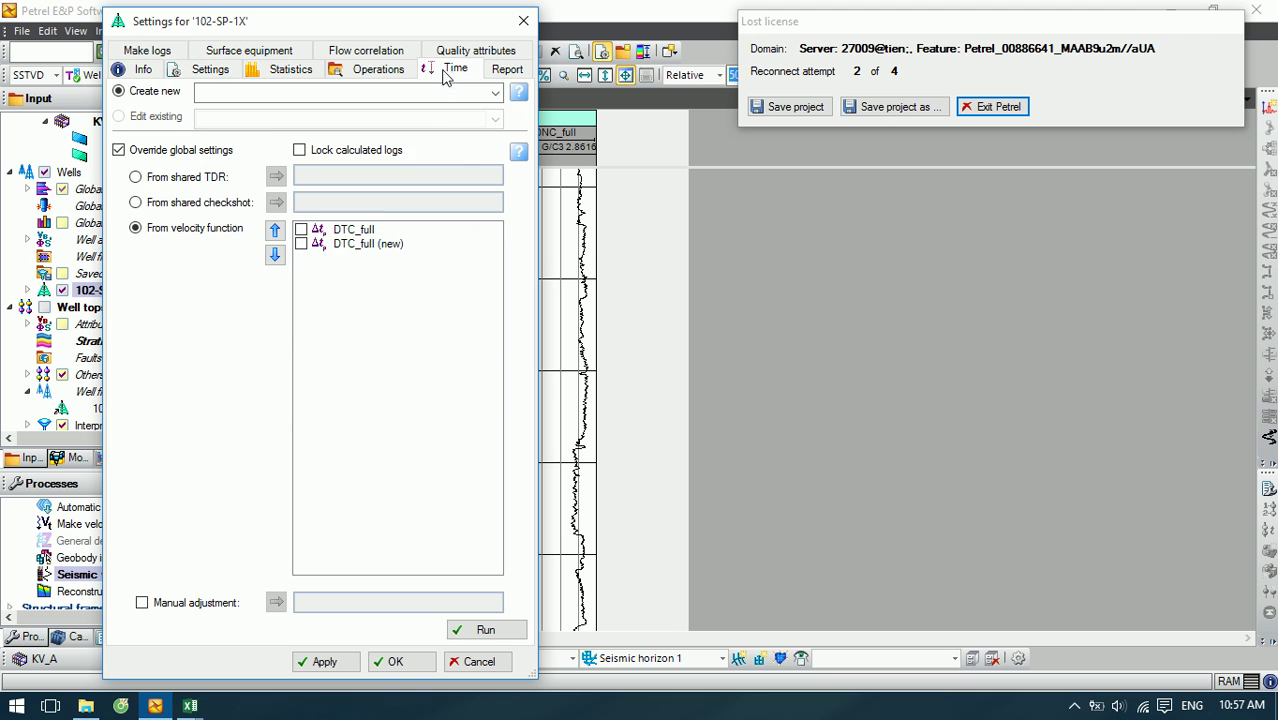
{"action": "left_click", "coordinate": [302, 244]}
{"action": "left_click", "coordinate": [275, 230]}
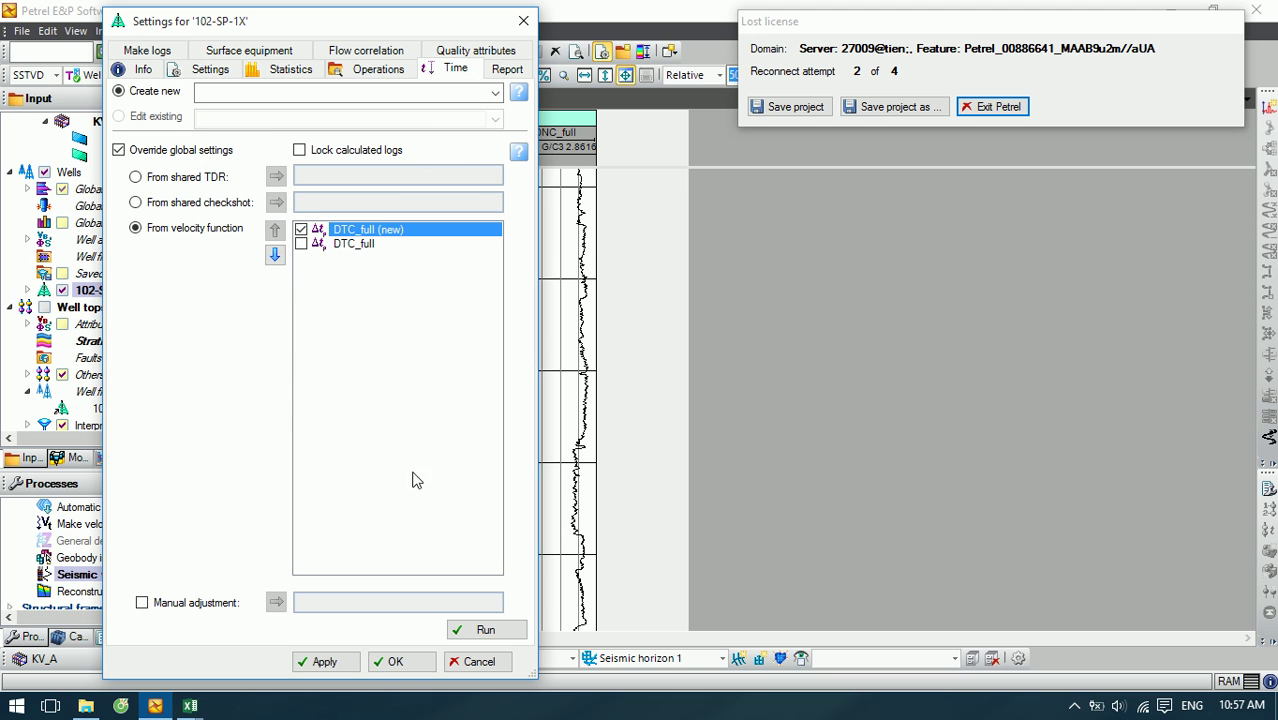
{"action": "left_click", "coordinate": [470, 629]}
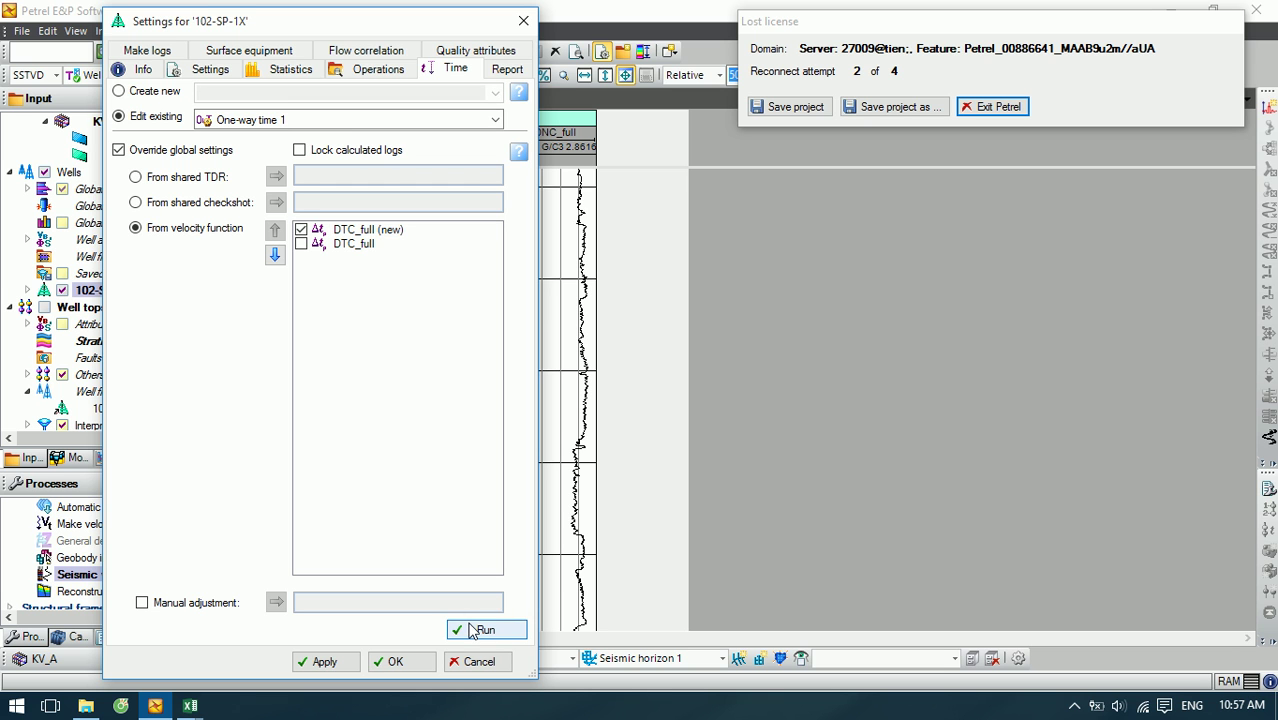
{"action": "left_click", "coordinate": [400, 661]}
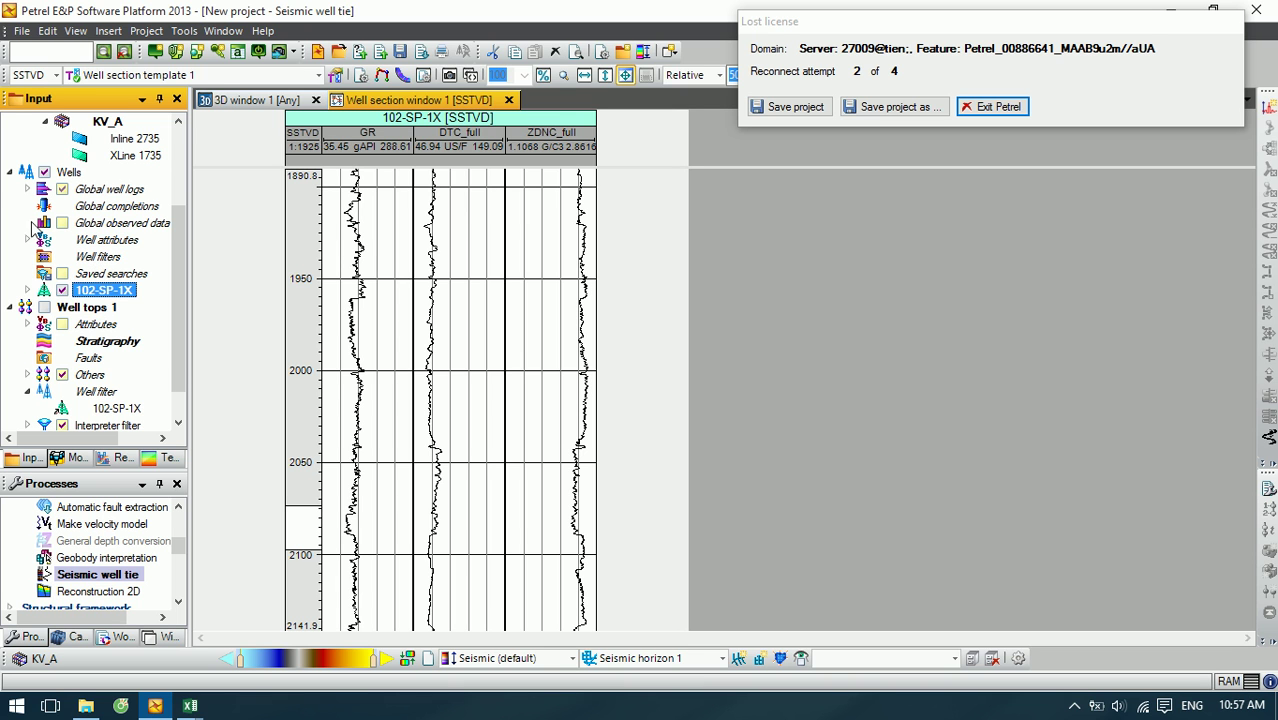
Step: Inspect the statistics and available operations of the Diamond_14.cs checkshot under the global well logs
{"action": "left_click", "coordinate": [27, 190]}
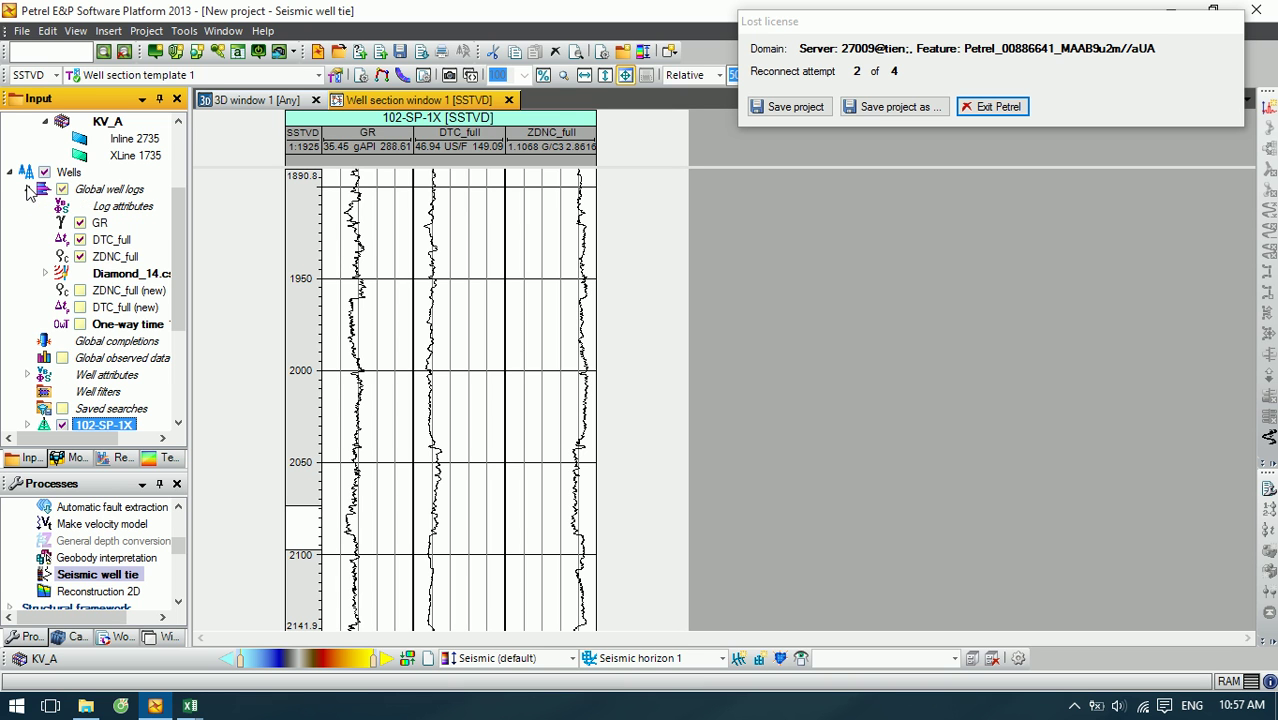
{"action": "double_click", "coordinate": [111, 276]}
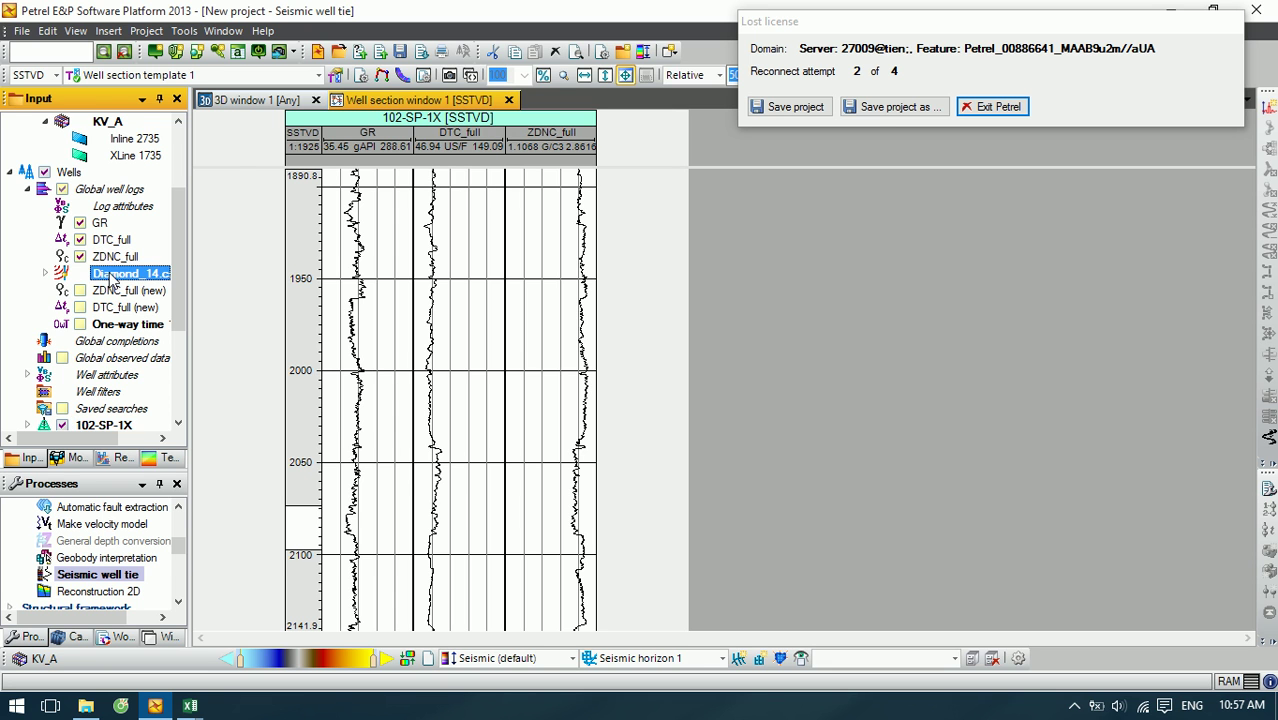
{"action": "left_click", "coordinate": [206, 92]}
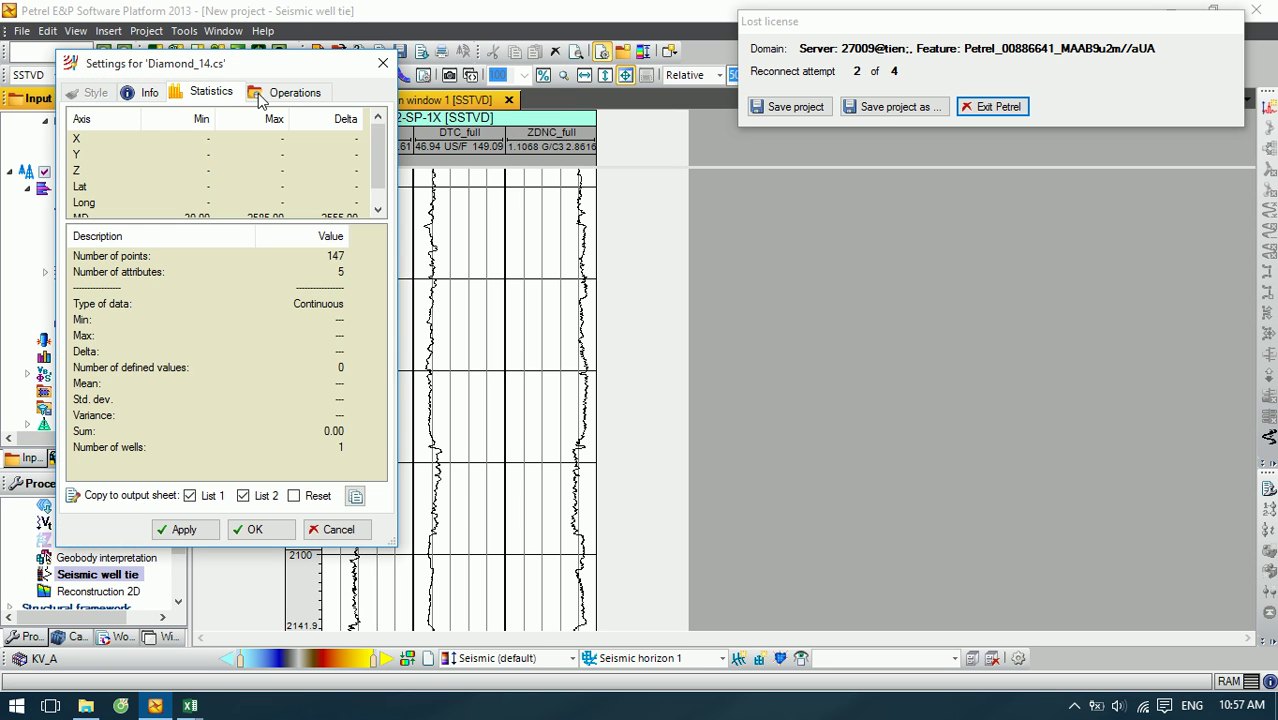
{"action": "left_click", "coordinate": [290, 92]}
{"action": "left_click", "coordinate": [383, 66]}
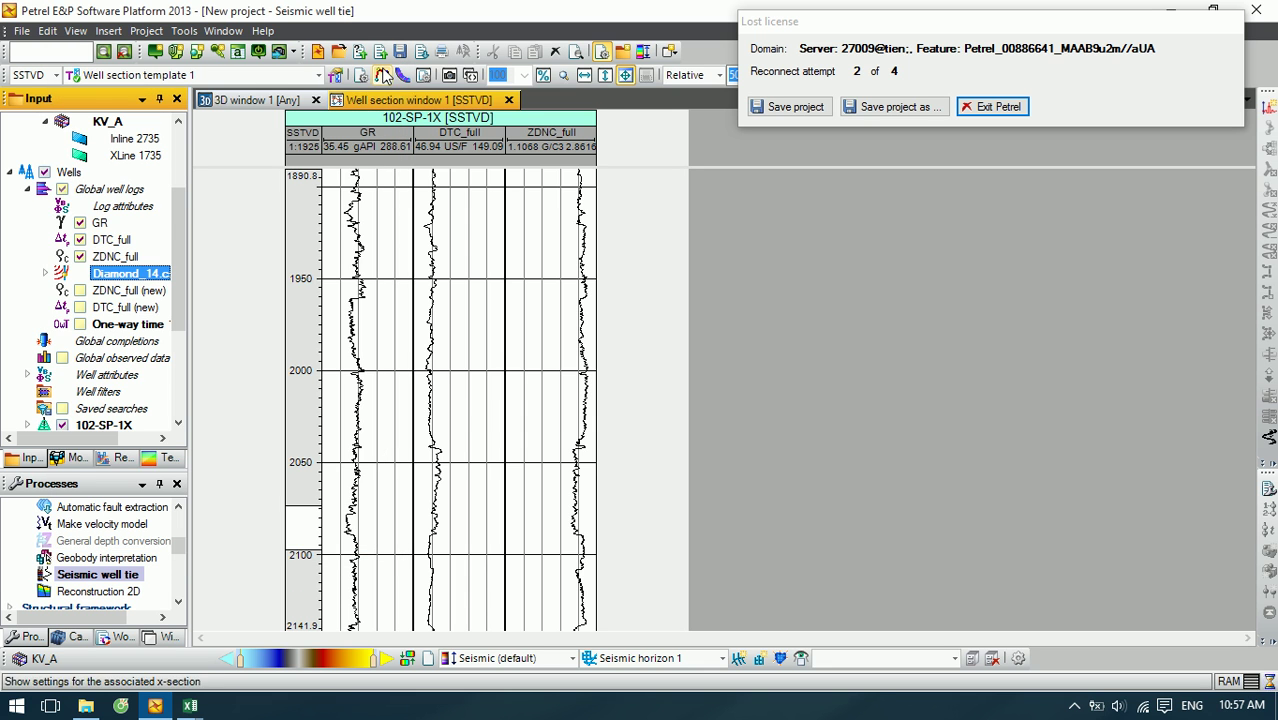
Step: Switch the 3D window to the TWT domain and display Inline 2735 and XLine 1735 of KV_A with the well
{"action": "left_click", "coordinate": [260, 100]}
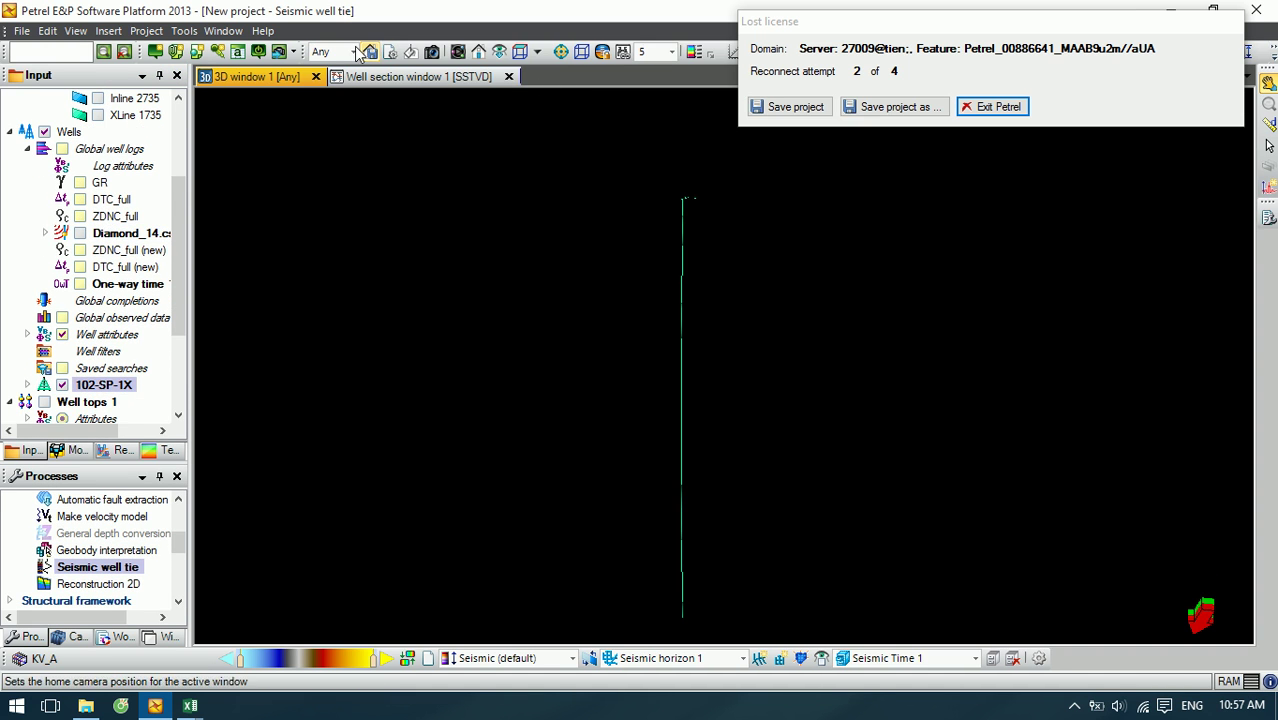
{"action": "left_click", "coordinate": [351, 53]}
{"action": "left_click", "coordinate": [328, 94]}
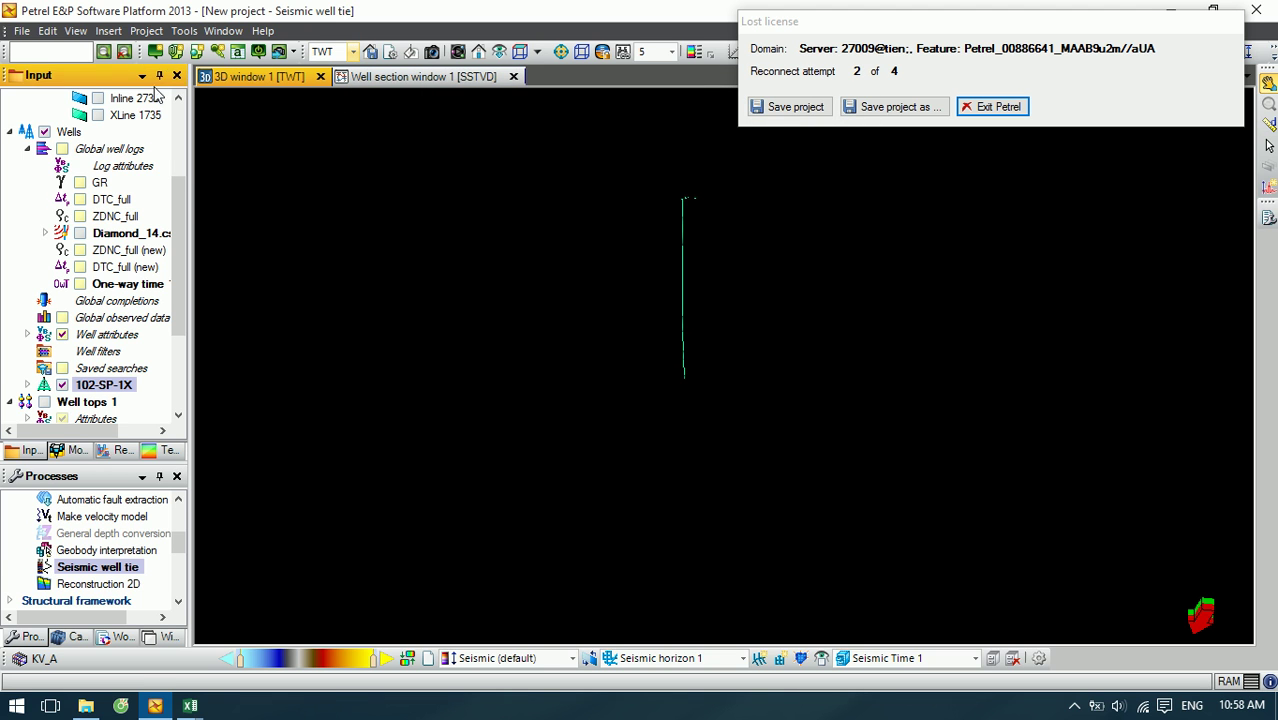
{"action": "scroll", "coordinate": [182, 188], "scroll_direction": "up", "scroll_amount": 2}
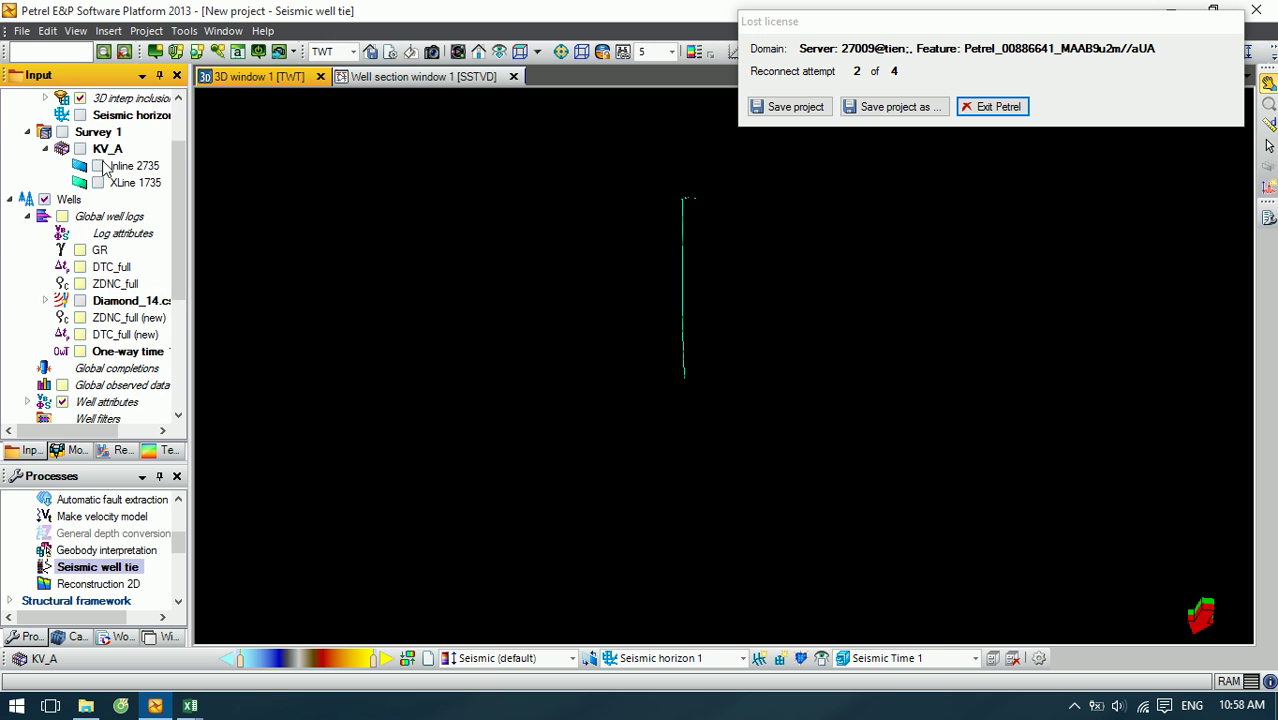
{"action": "left_click", "coordinate": [62, 132]}
{"action": "left_click", "coordinate": [98, 166]}
{"action": "left_click", "coordinate": [98, 182]}
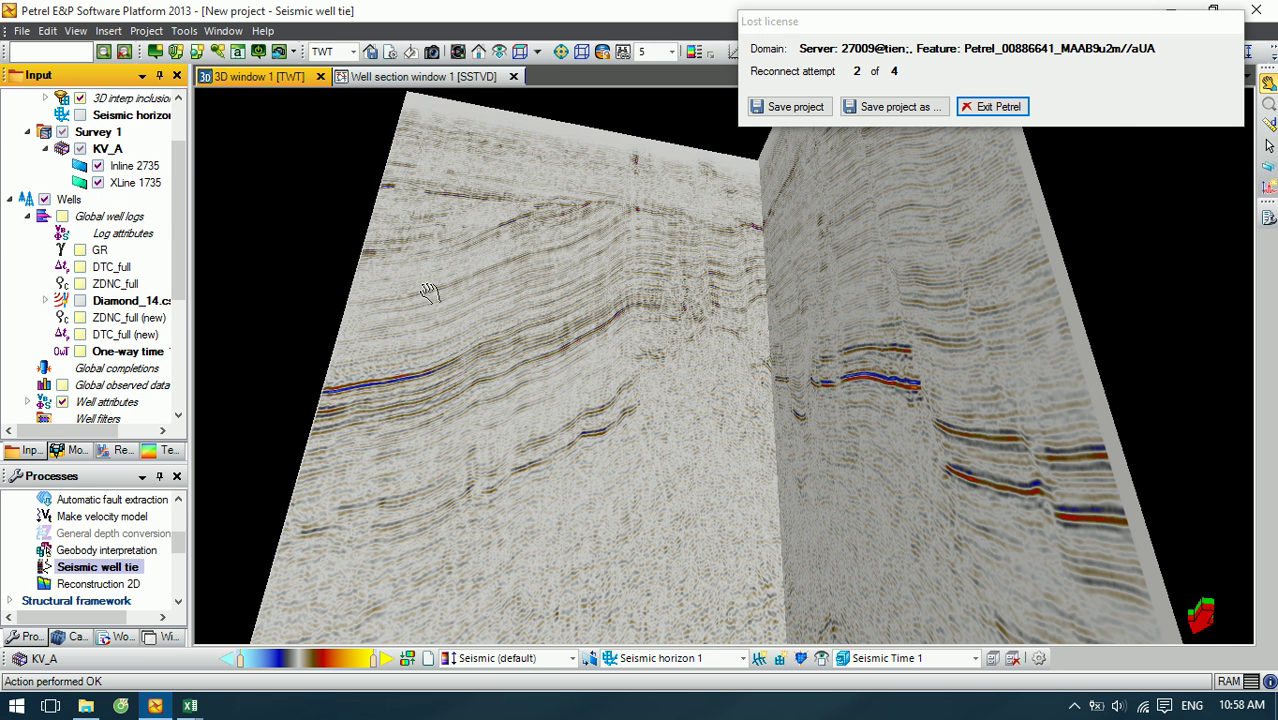
{"action": "scroll", "coordinate": [608, 328], "scroll_direction": "up", "scroll_amount": 3}
{"action": "left_click_drag", "start_coordinate": [608, 328], "coordinate": [660, 315]}
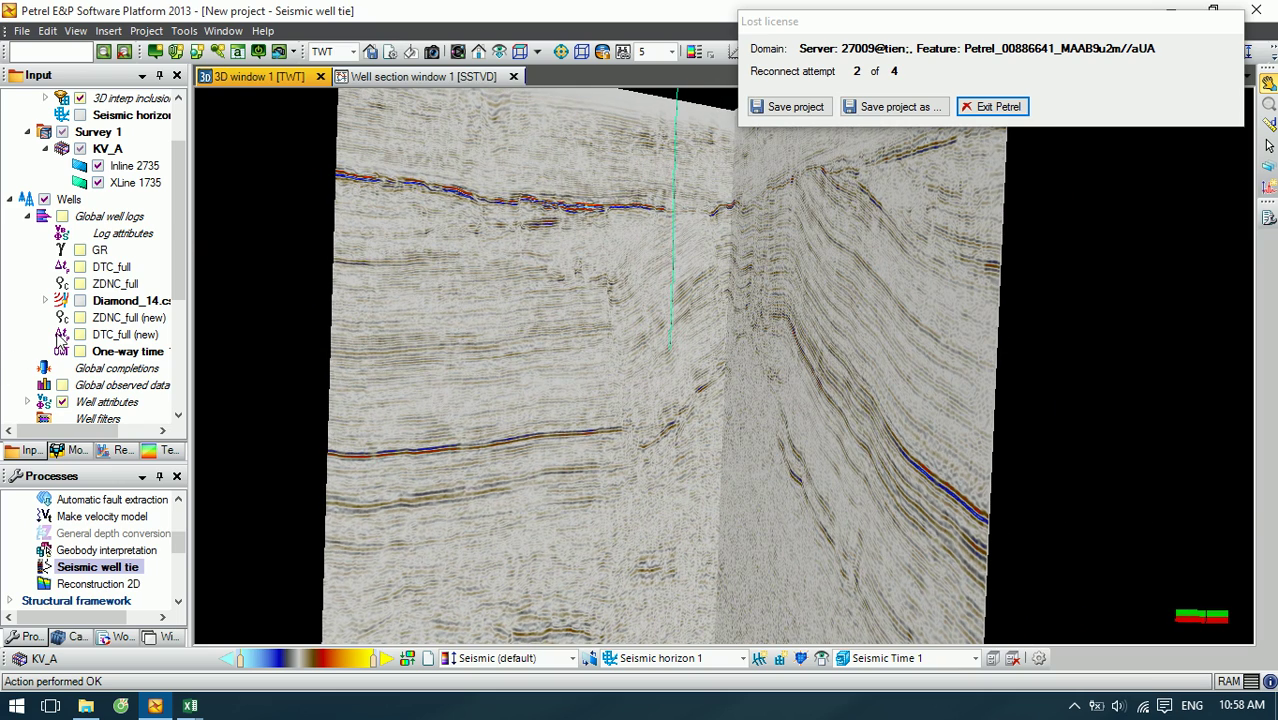
Step: Create a Sonic calibration study for well 102-SP-1X using DTC_full (new) as both the sonic log and the TDR
{"action": "left_click", "coordinate": [400, 78]}
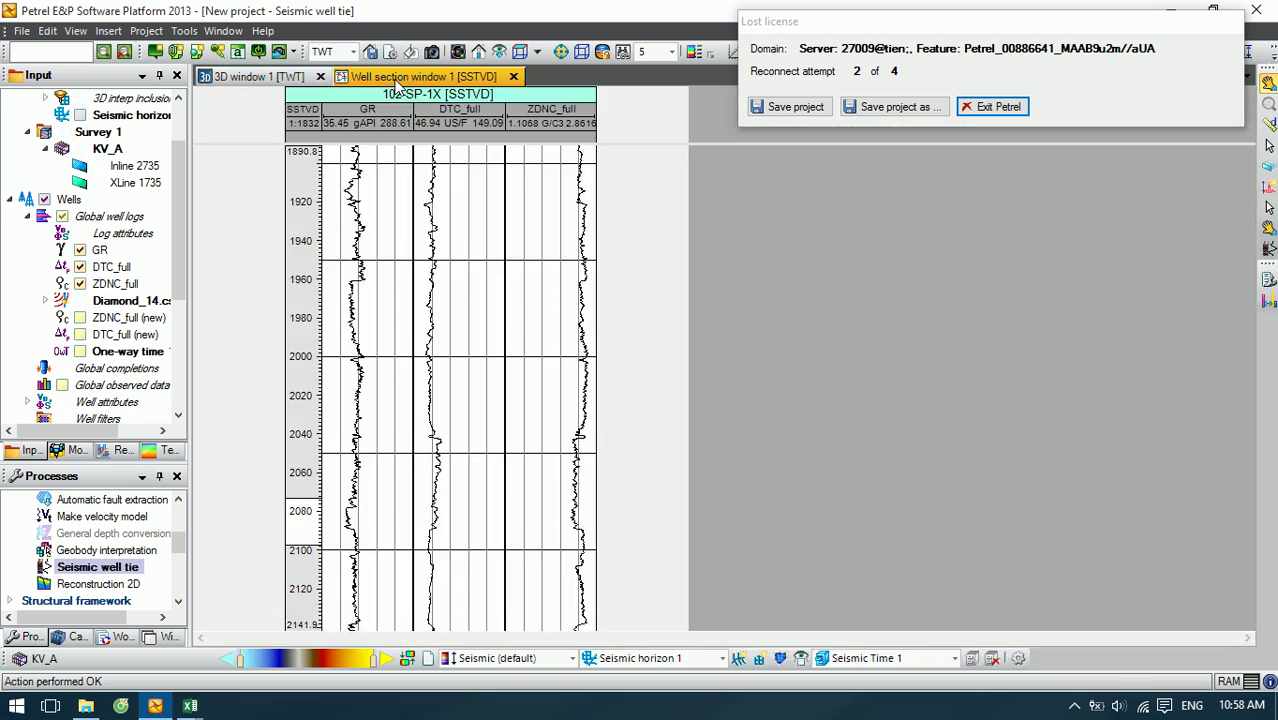
{"action": "double_click", "coordinate": [116, 575]}
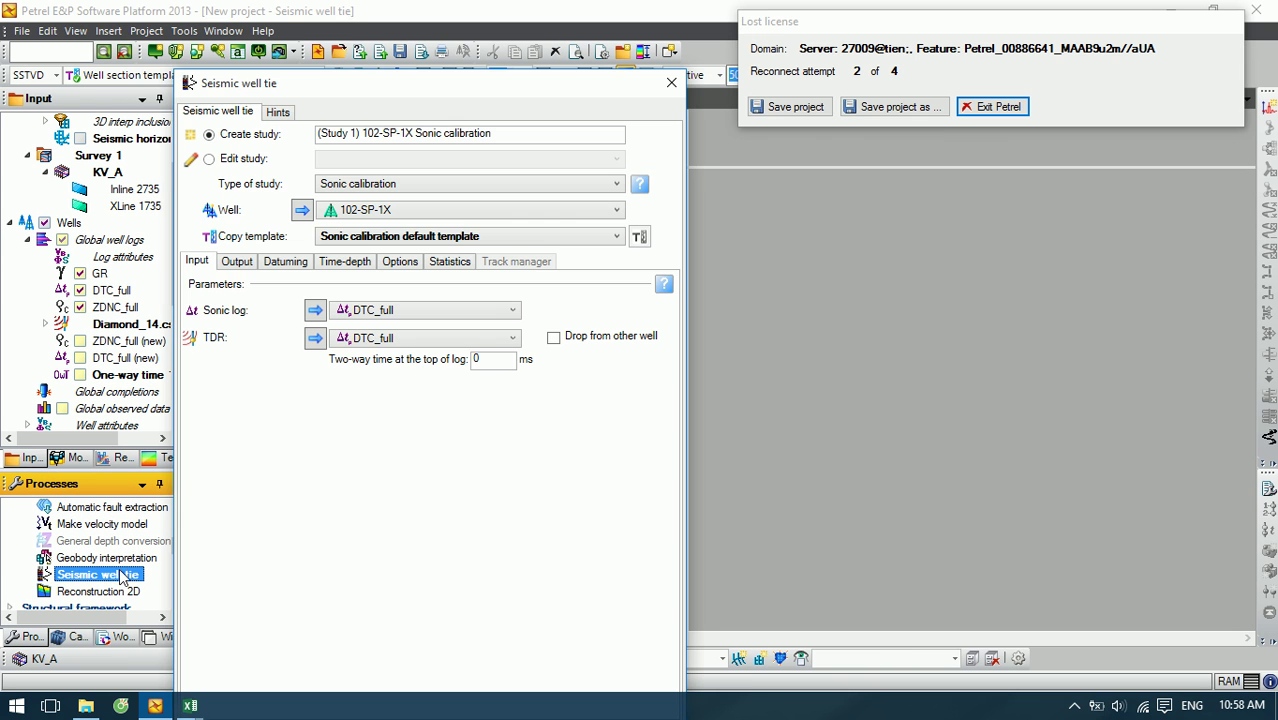
{"action": "left_click", "coordinate": [364, 342]}
{"action": "left_click", "coordinate": [386, 376]}
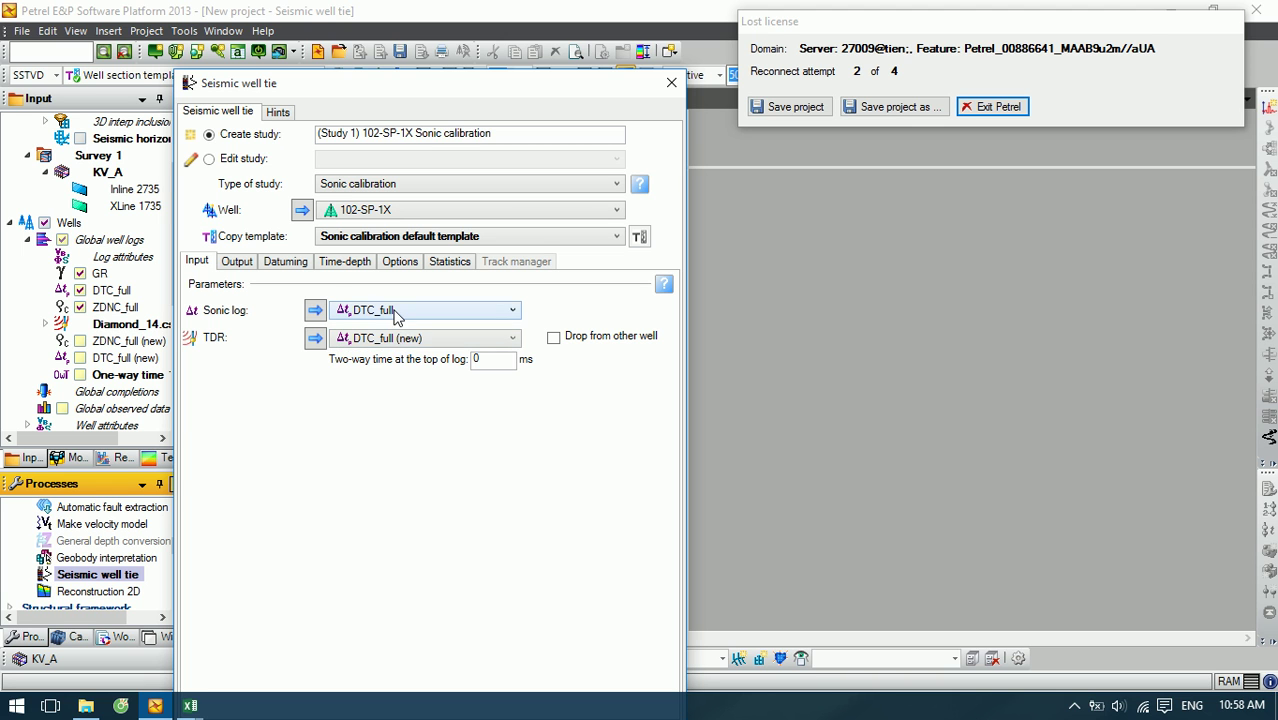
{"action": "left_click", "coordinate": [396, 316]}
{"action": "left_click", "coordinate": [396, 348]}
{"action": "left_click", "coordinate": [240, 262]}
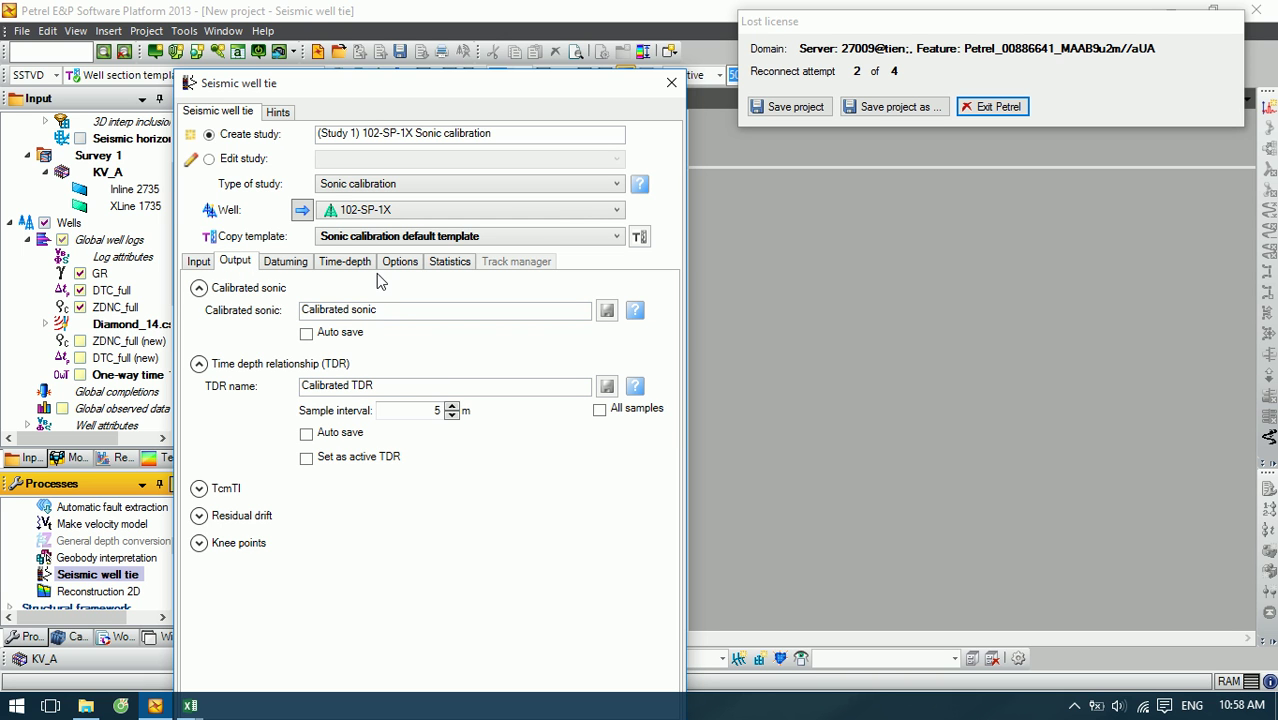
{"action": "left_click", "coordinate": [205, 265]}
{"action": "left_click_drag", "start_coordinate": [385, 86], "coordinate": [389, 23]}
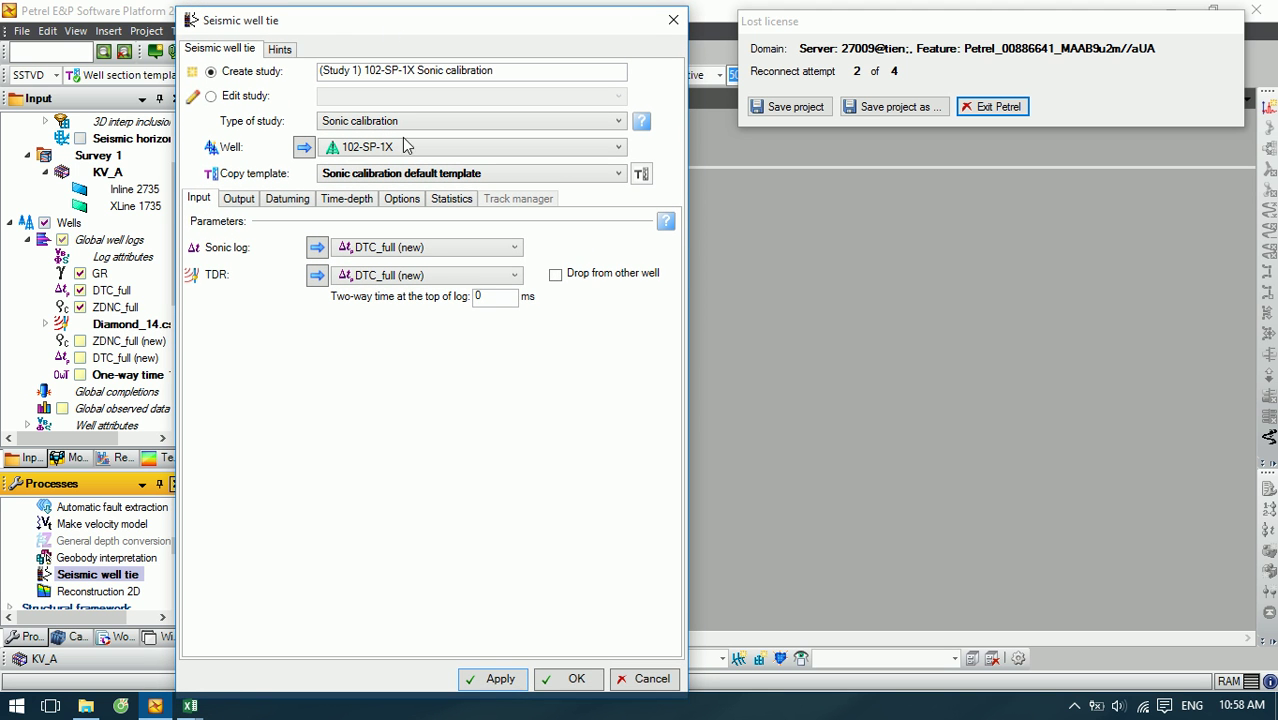
{"action": "left_click", "coordinate": [490, 680]}
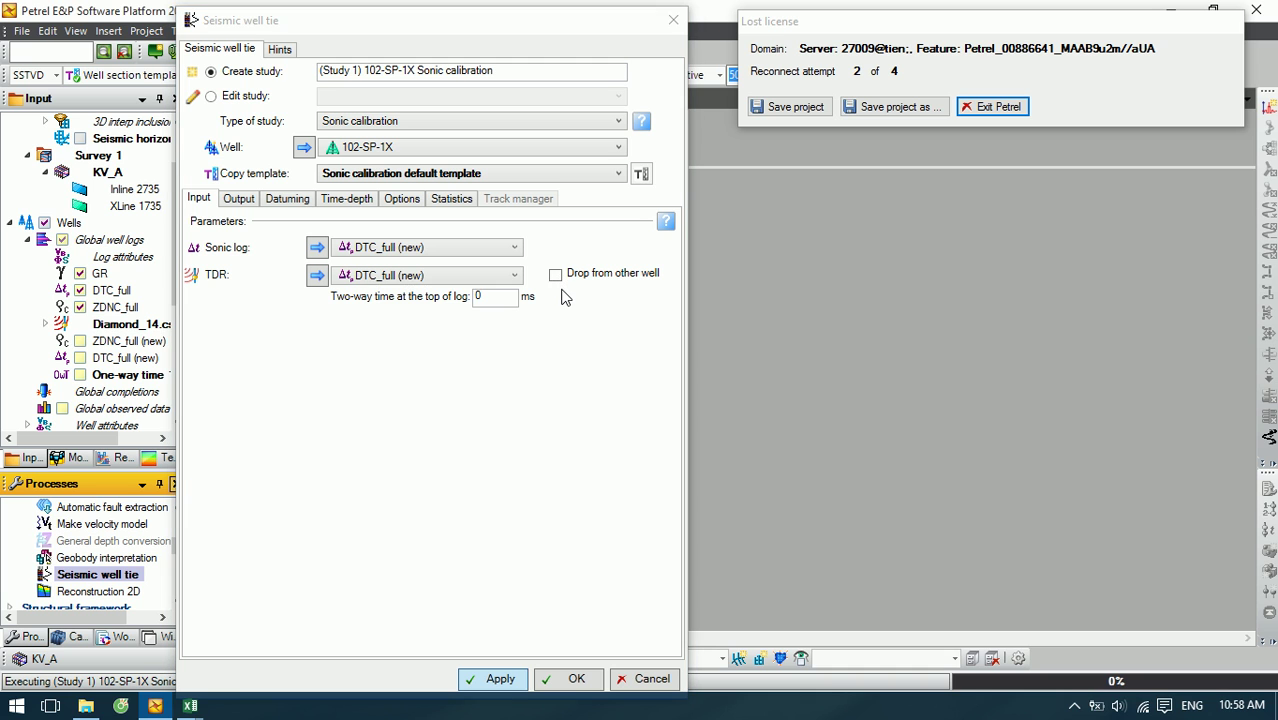
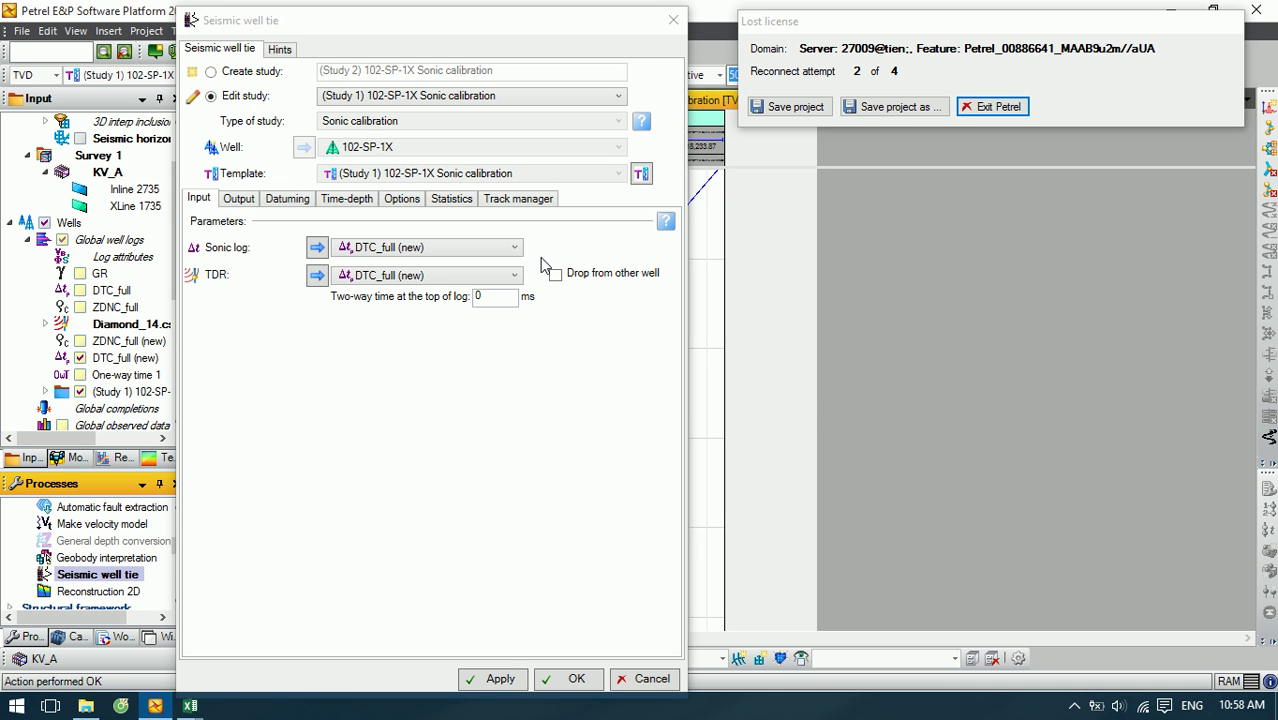
Step: Examine the TcmTI, residual drift and calibrated sonic tracks of the Study 1 sonic calibration over the well's full depth
{"action": "left_click_drag", "start_coordinate": [558, 25], "coordinate": [1228, 333]}
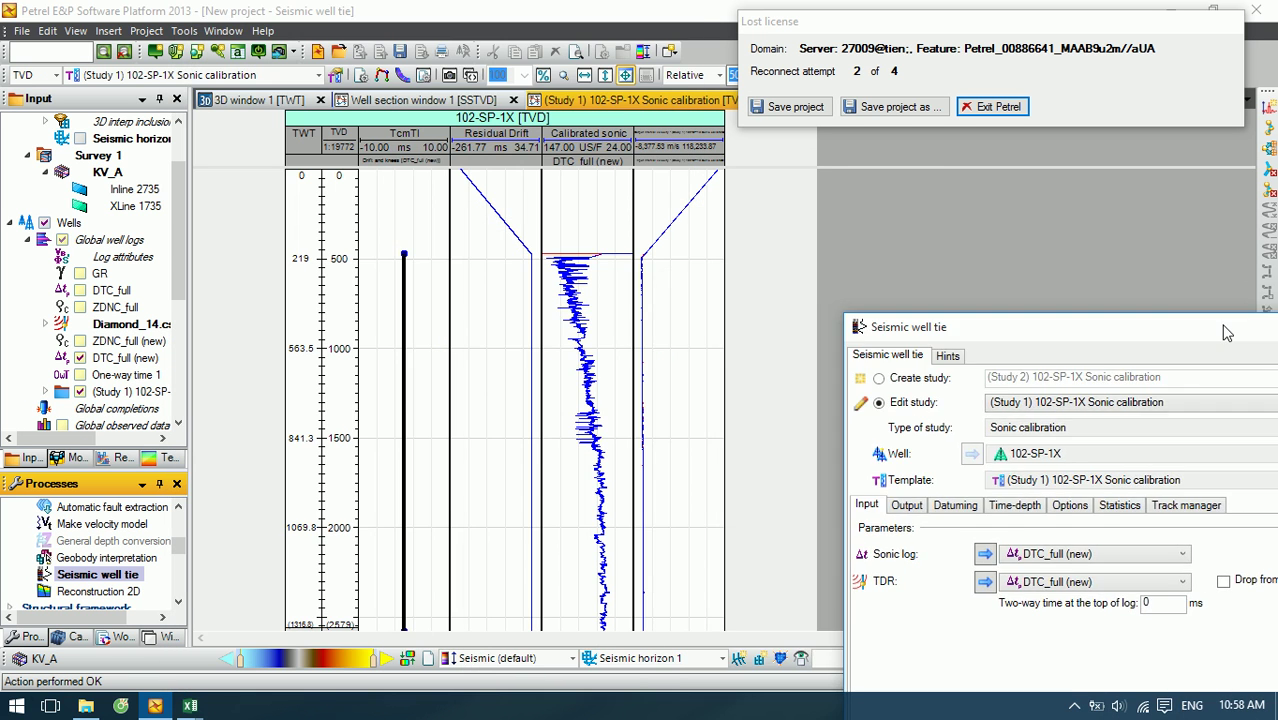
{"action": "scroll", "coordinate": [491, 385], "scroll_direction": "down", "scroll_amount": 5}
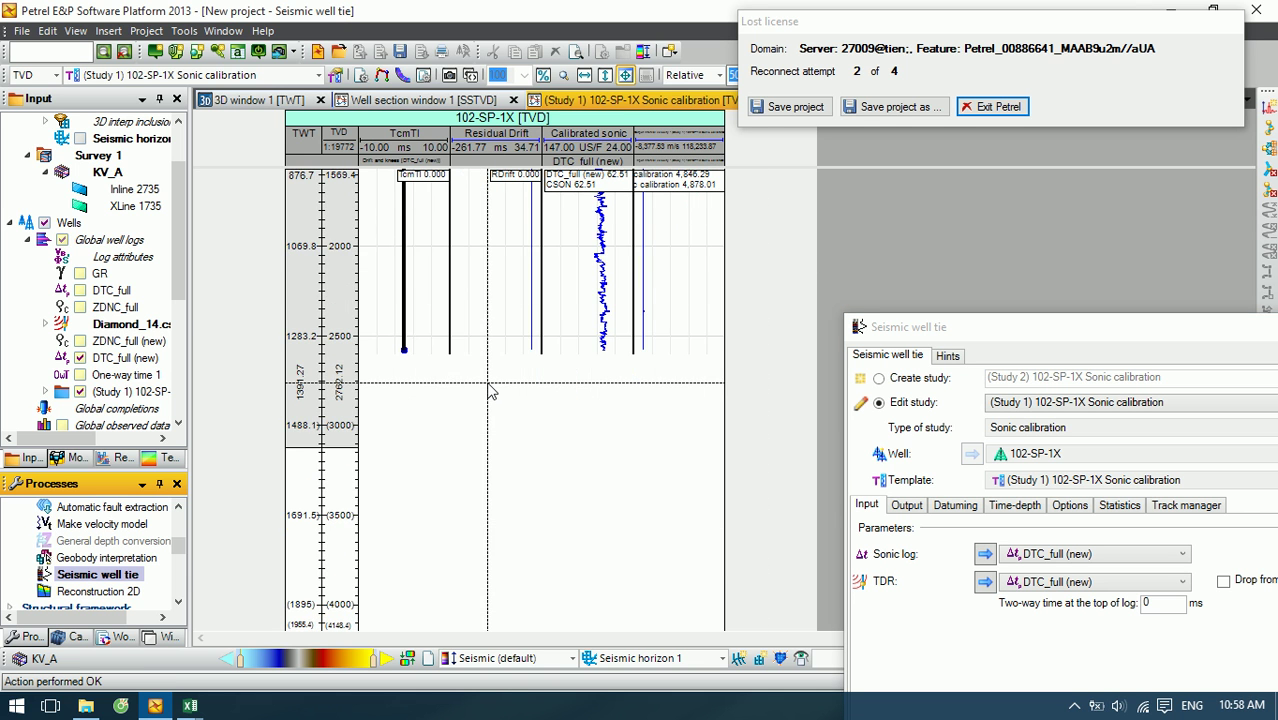
{"action": "scroll", "coordinate": [491, 385], "scroll_direction": "up", "scroll_amount": 5}
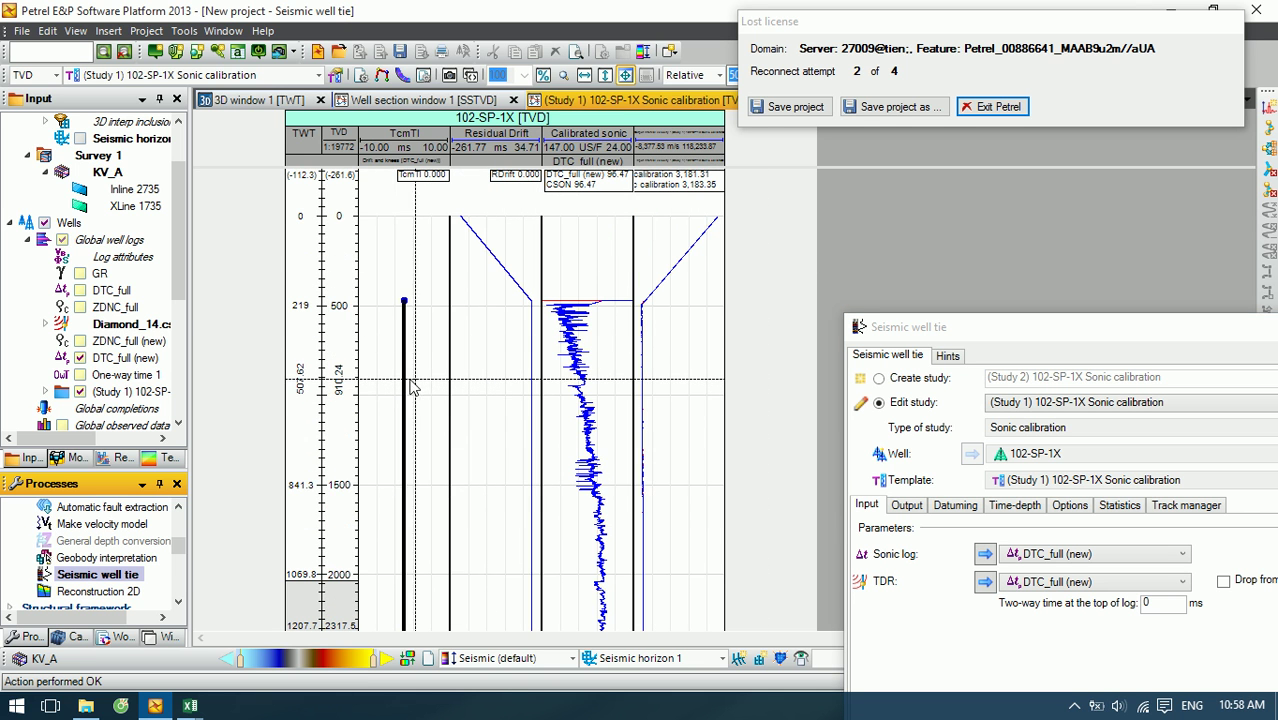
{"action": "left_click", "coordinate": [1080, 338]}
{"action": "left_click_drag", "start_coordinate": [1080, 338], "coordinate": [955, 240]}
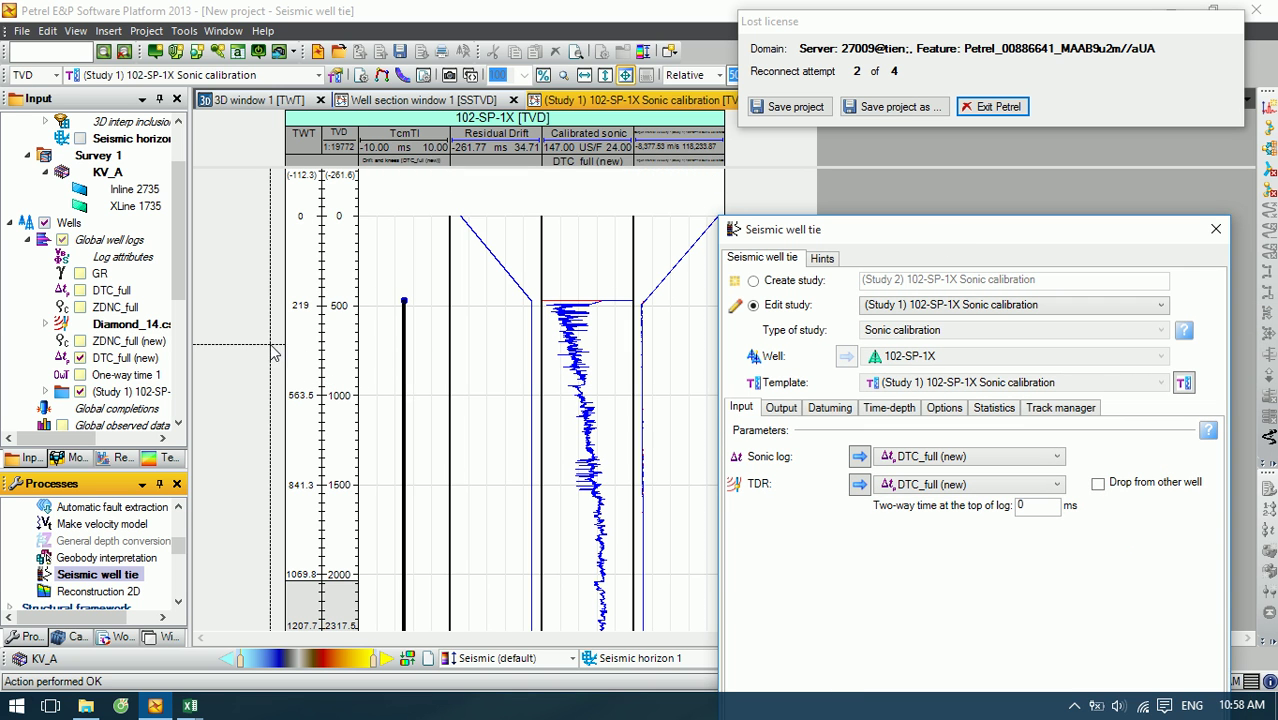
Step: Review the Diamond_14.cs checkshot spreadsheet with its depth, sonic log and time options, and check the checkshot's settings
{"action": "right_click", "coordinate": [118, 325]}
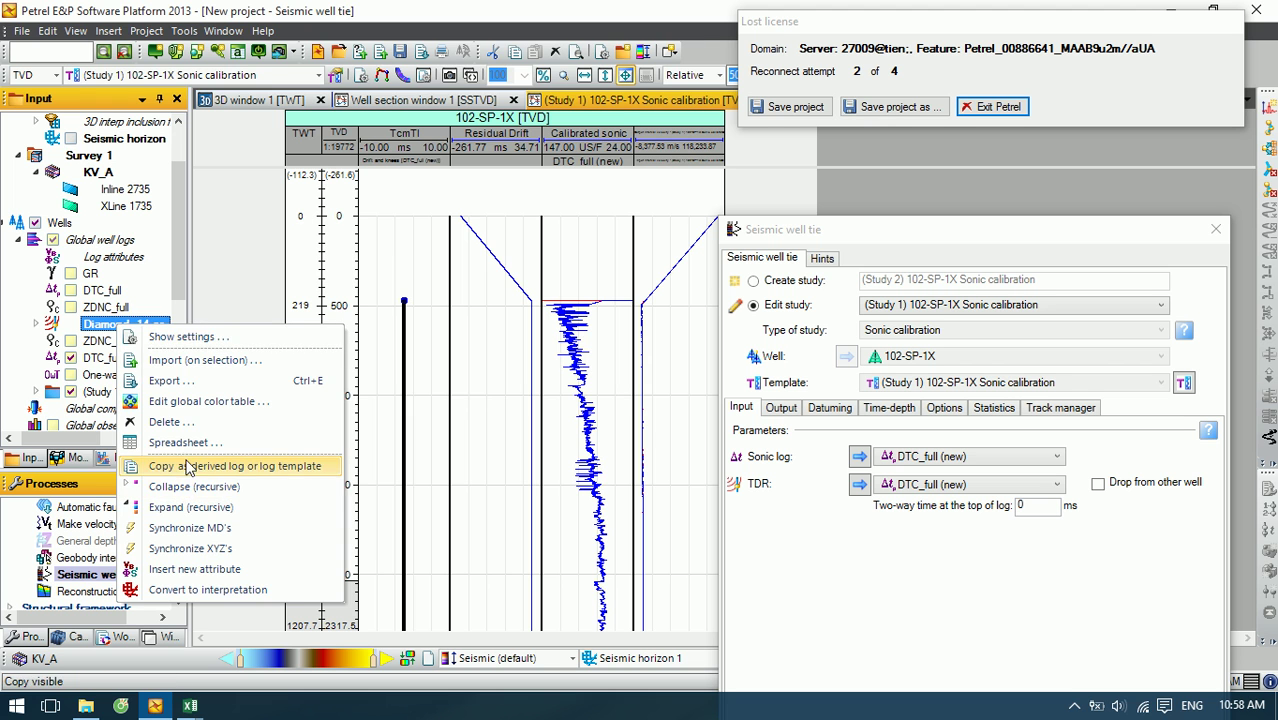
{"action": "left_click", "coordinate": [183, 442]}
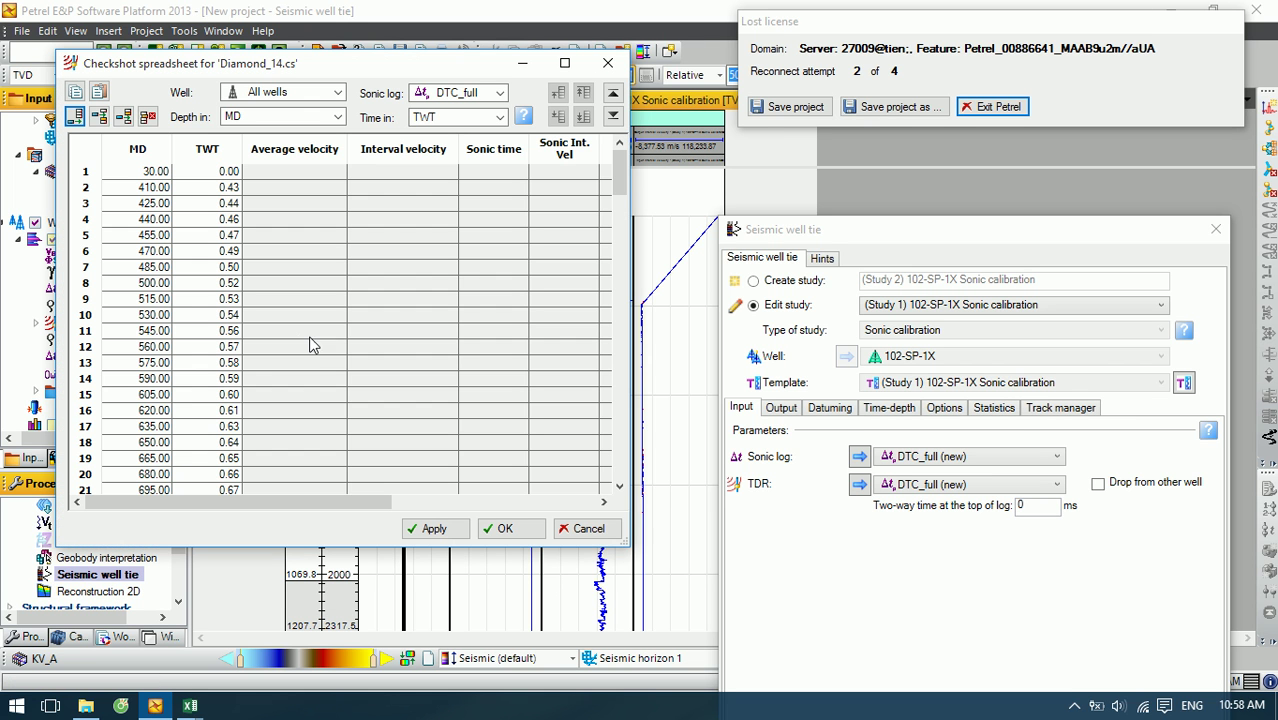
{"action": "scroll", "coordinate": [375, 320], "scroll_direction": "down", "scroll_amount": 4}
{"action": "scroll", "coordinate": [378, 330], "scroll_direction": "up", "scroll_amount": 4}
{"action": "left_click", "coordinate": [252, 118]}
{"action": "left_click", "coordinate": [255, 122]}
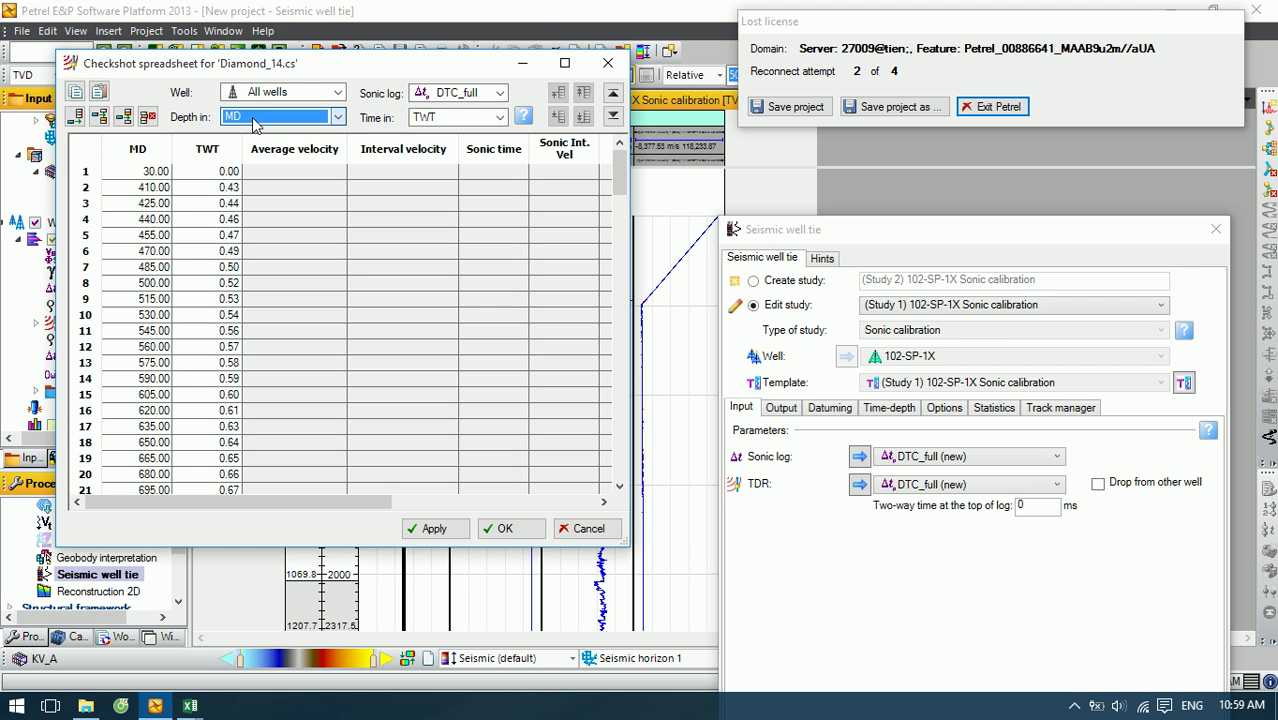
{"action": "left_click", "coordinate": [500, 93]}
{"action": "left_click", "coordinate": [505, 93]}
{"action": "left_click", "coordinate": [505, 93]}
{"action": "left_click", "coordinate": [455, 122]}
{"action": "left_click", "coordinate": [497, 118]}
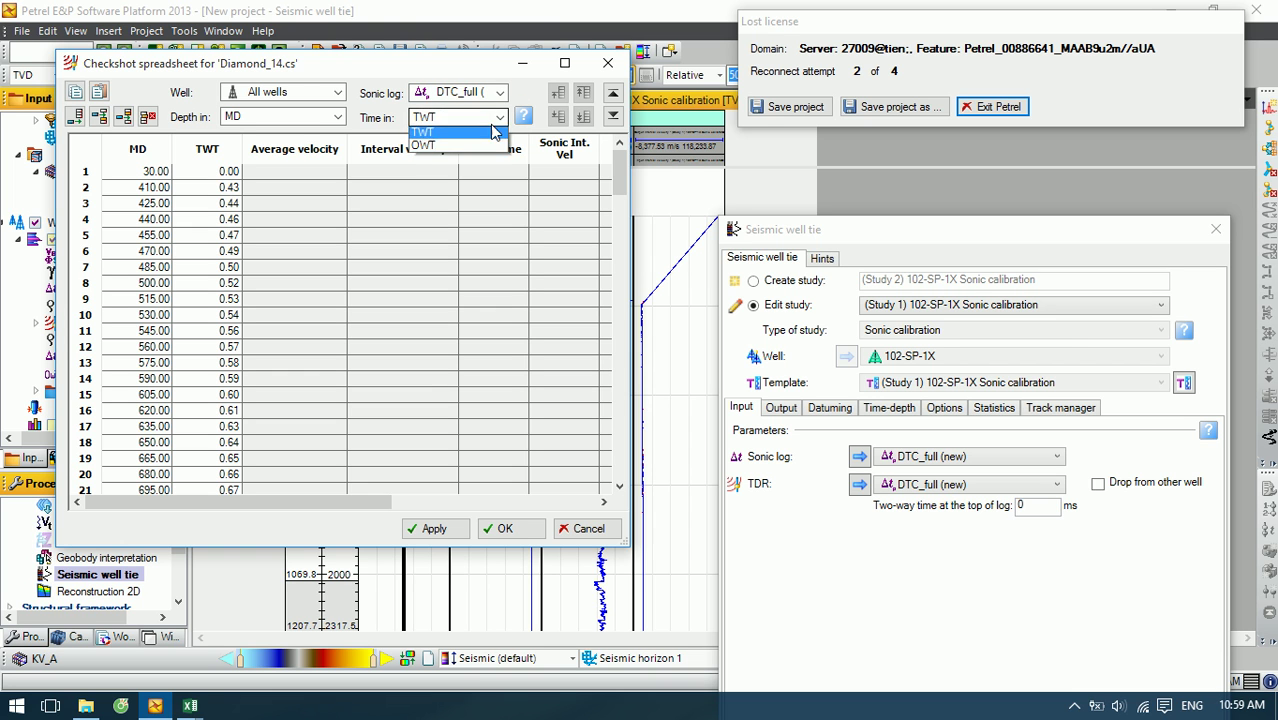
{"action": "left_click", "coordinate": [494, 129]}
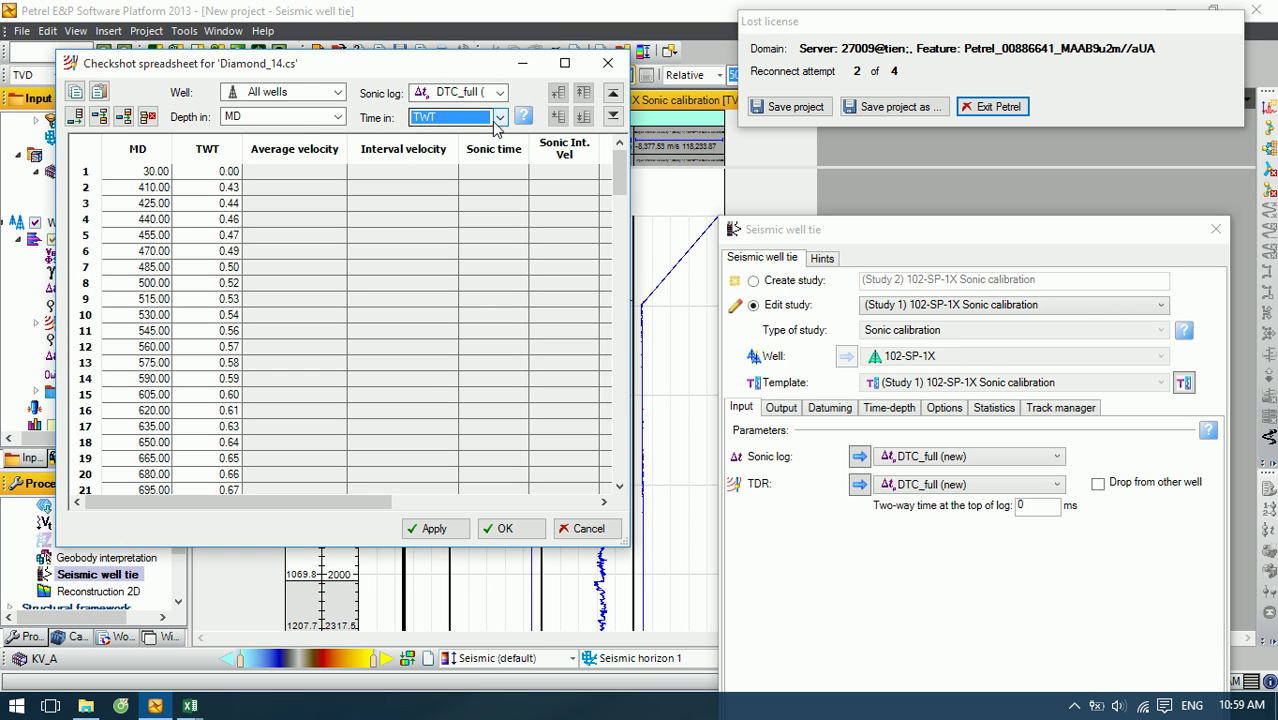
{"action": "left_click", "coordinate": [607, 66]}
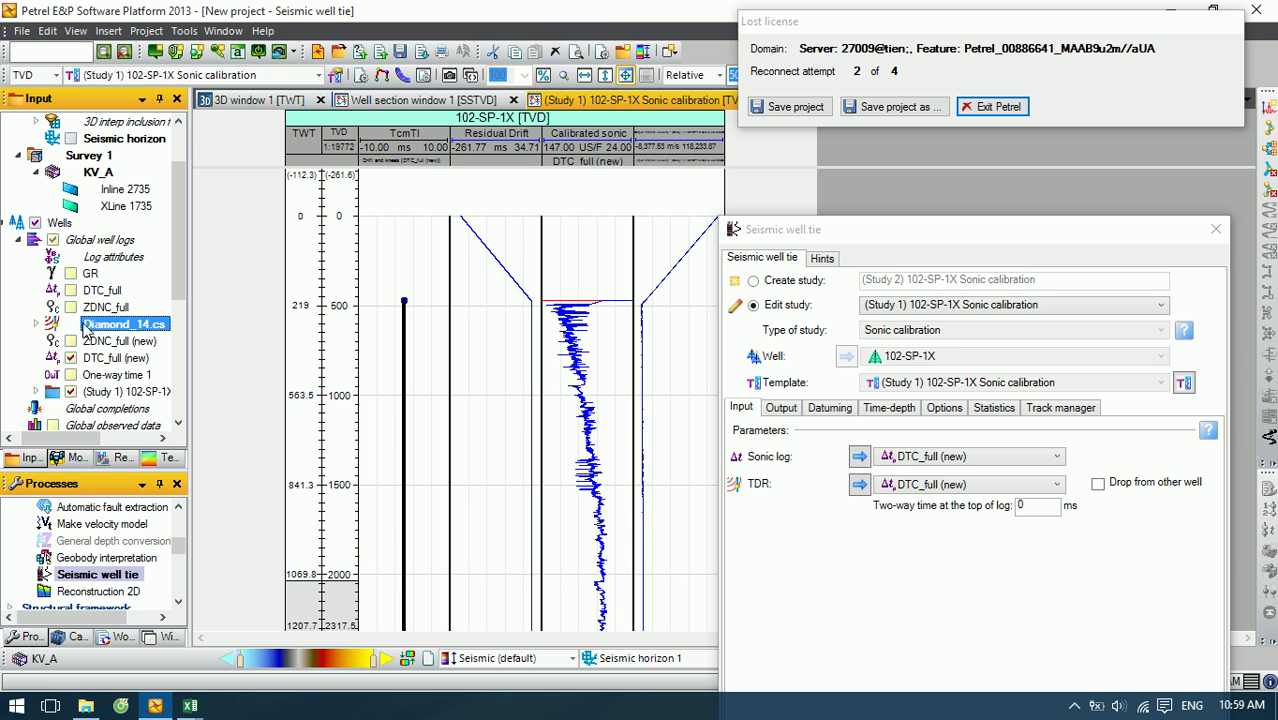
{"action": "double_click", "coordinate": [93, 330]}
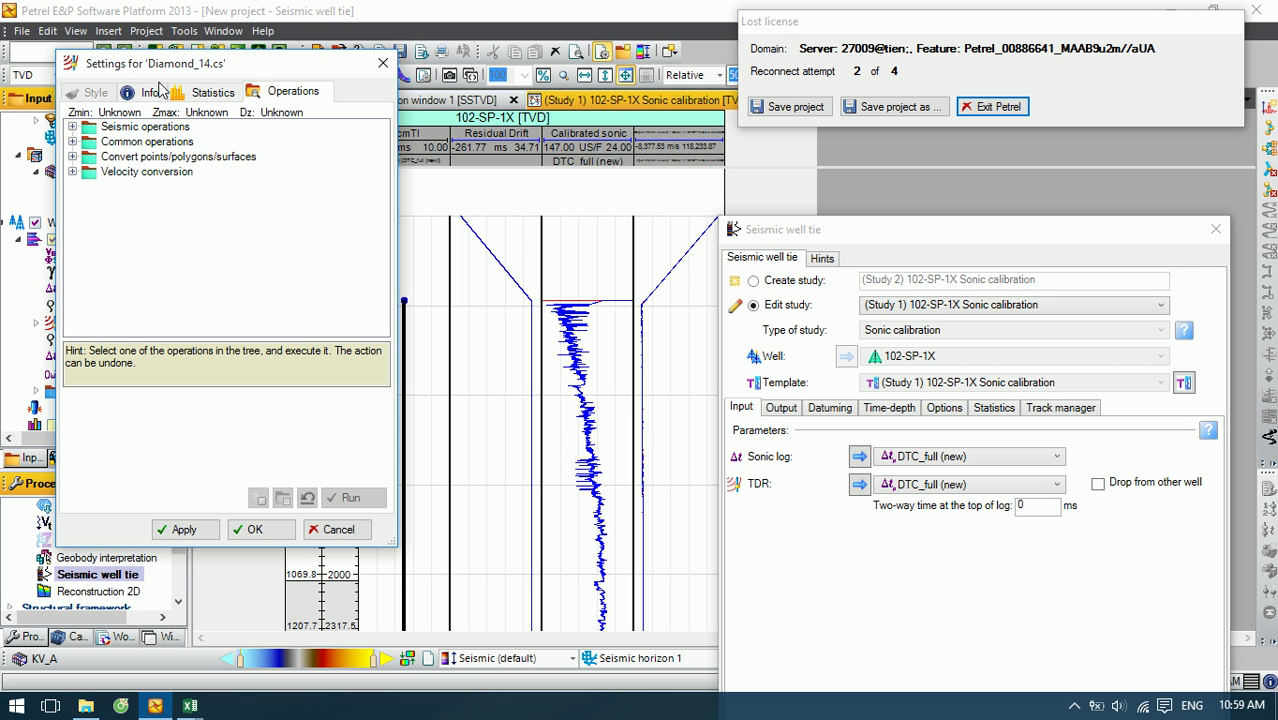
{"action": "left_click", "coordinate": [383, 63]}
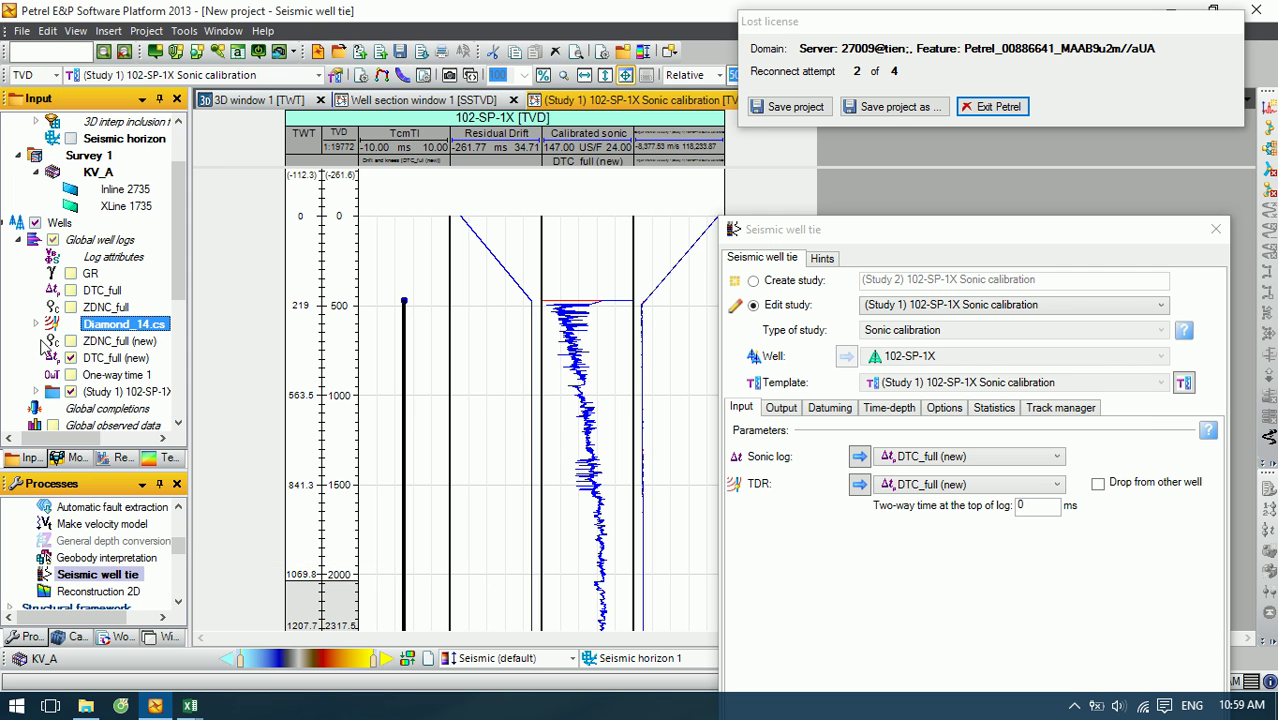
Step: Link the well entry in the Diamond_14.cs well filter to the 102-SP-1X well trace, and close the Seismic well tie dialog
{"action": "left_click", "coordinate": [37, 326]}
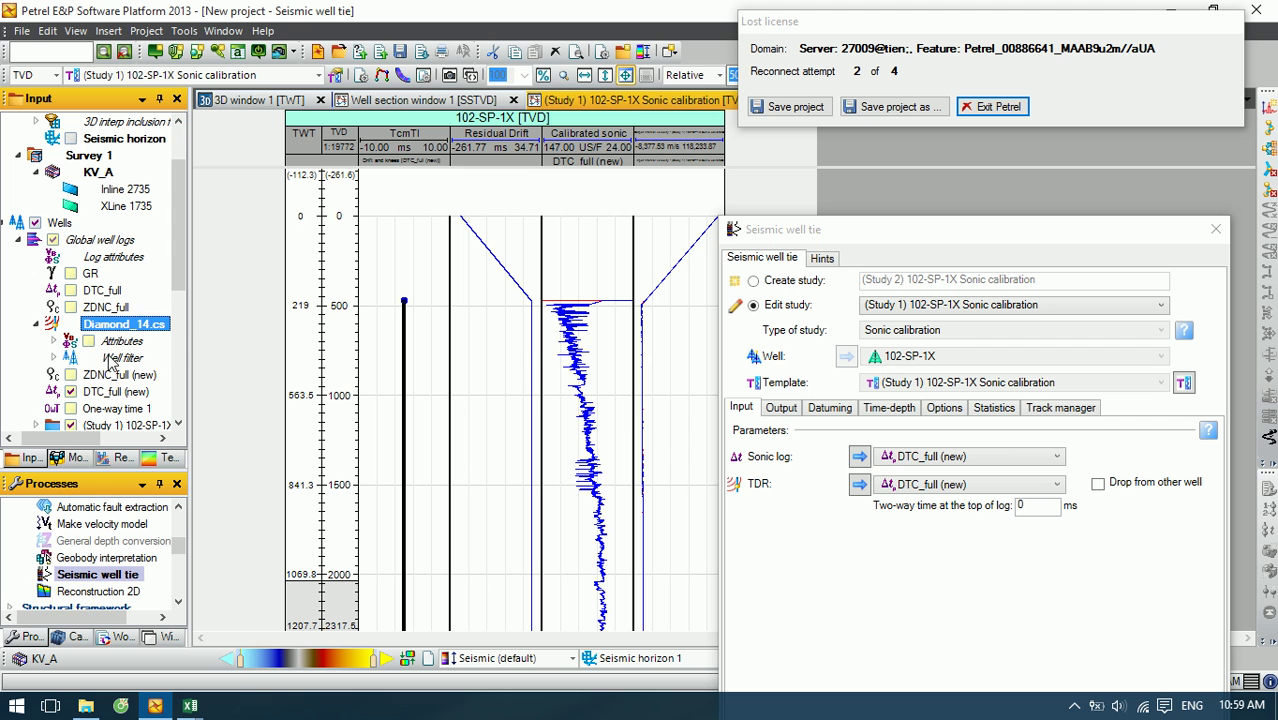
{"action": "left_click", "coordinate": [54, 358]}
{"action": "double_click", "coordinate": [138, 376]}
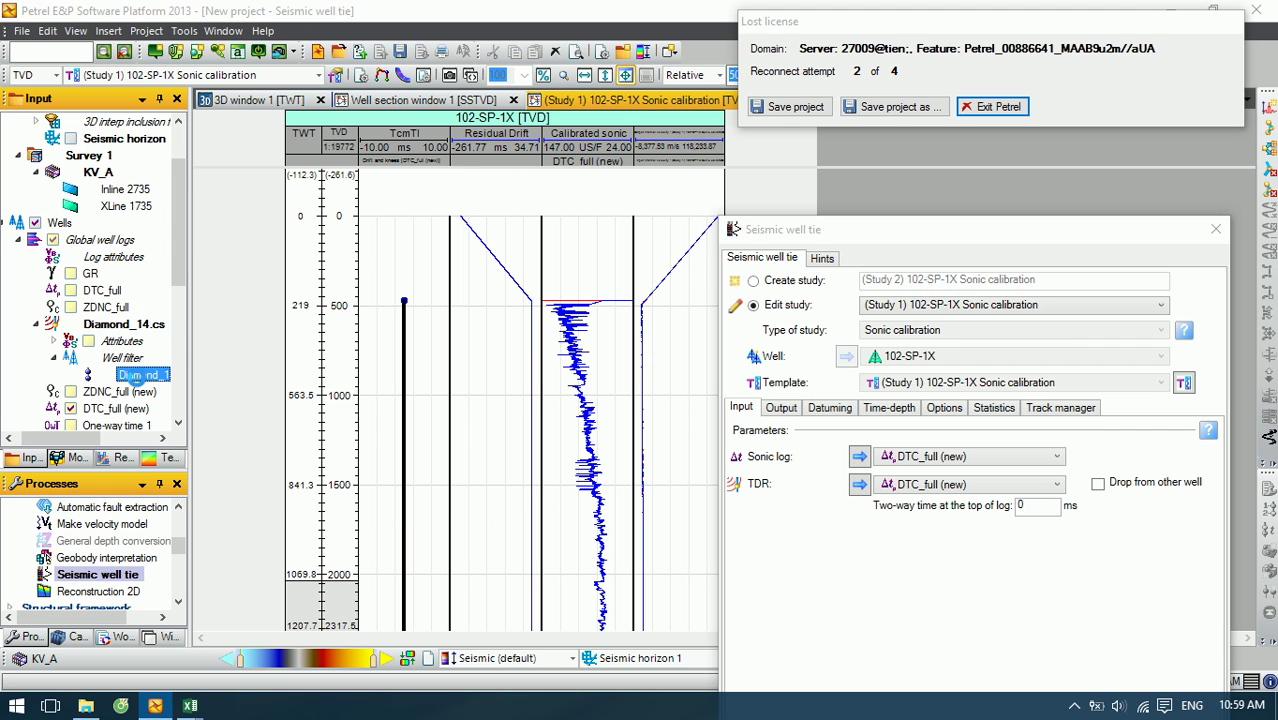
{"action": "left_click", "coordinate": [246, 190]}
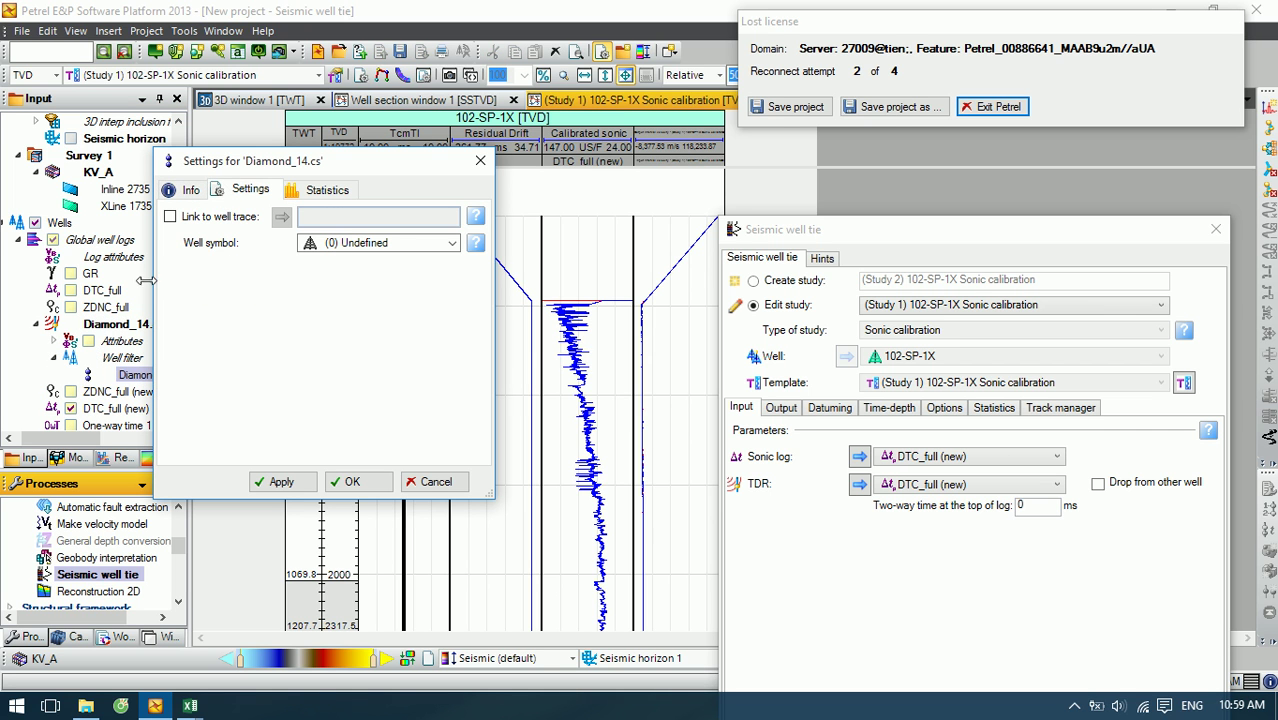
{"action": "left_click_drag", "start_coordinate": [240, 170], "coordinate": [412, 167]}
{"action": "scroll", "coordinate": [180, 270], "scroll_direction": "down", "scroll_amount": 3}
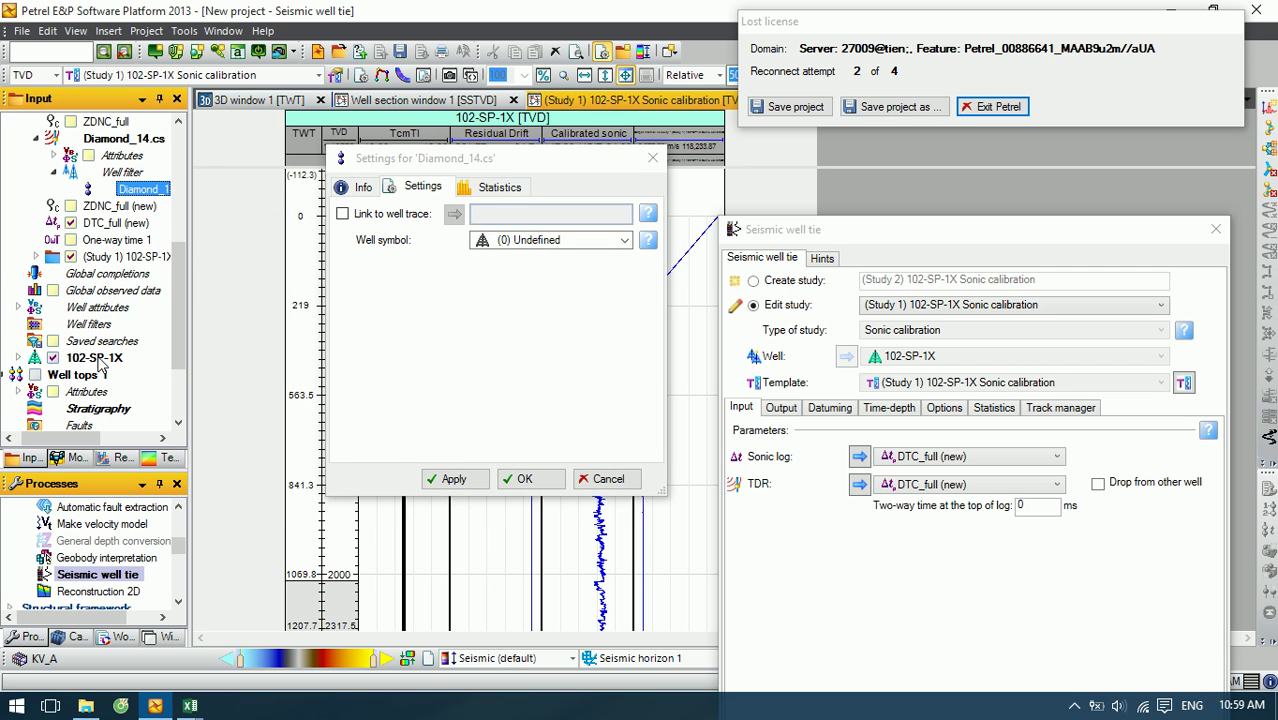
{"action": "left_click", "coordinate": [95, 357]}
{"action": "left_click", "coordinate": [342, 214]}
{"action": "left_click", "coordinate": [453, 215]}
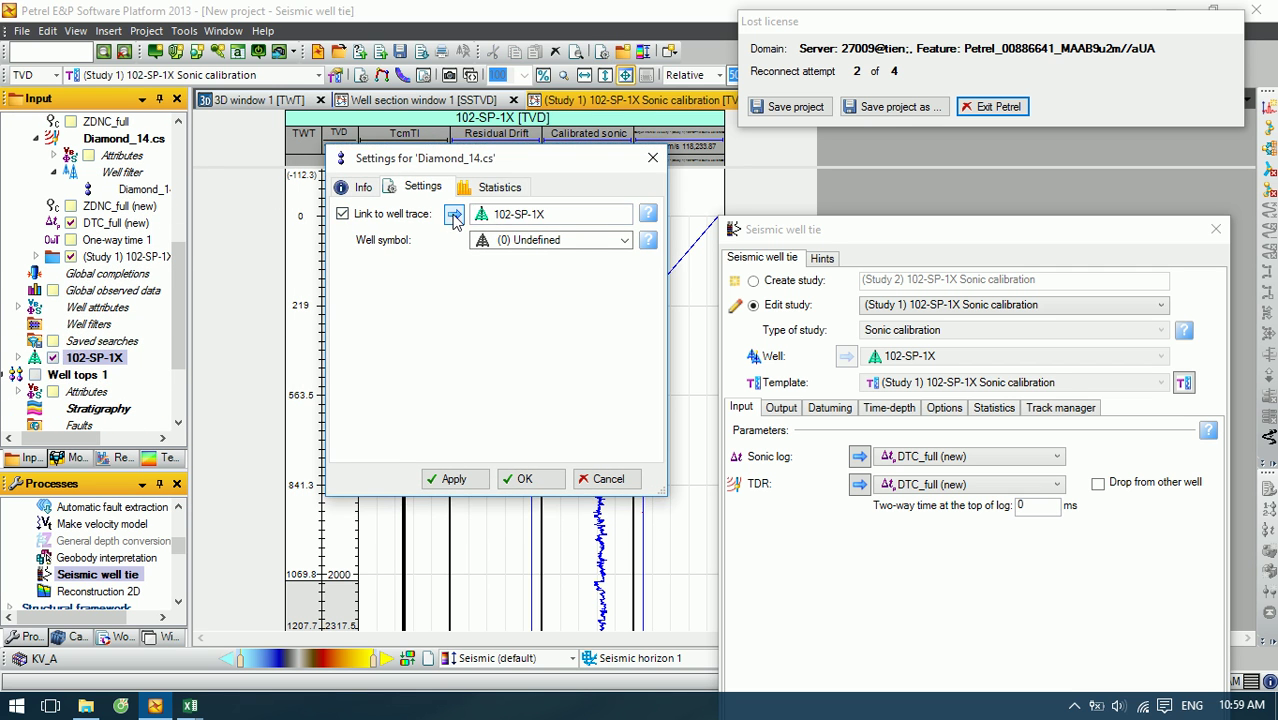
{"action": "left_click", "coordinate": [518, 478]}
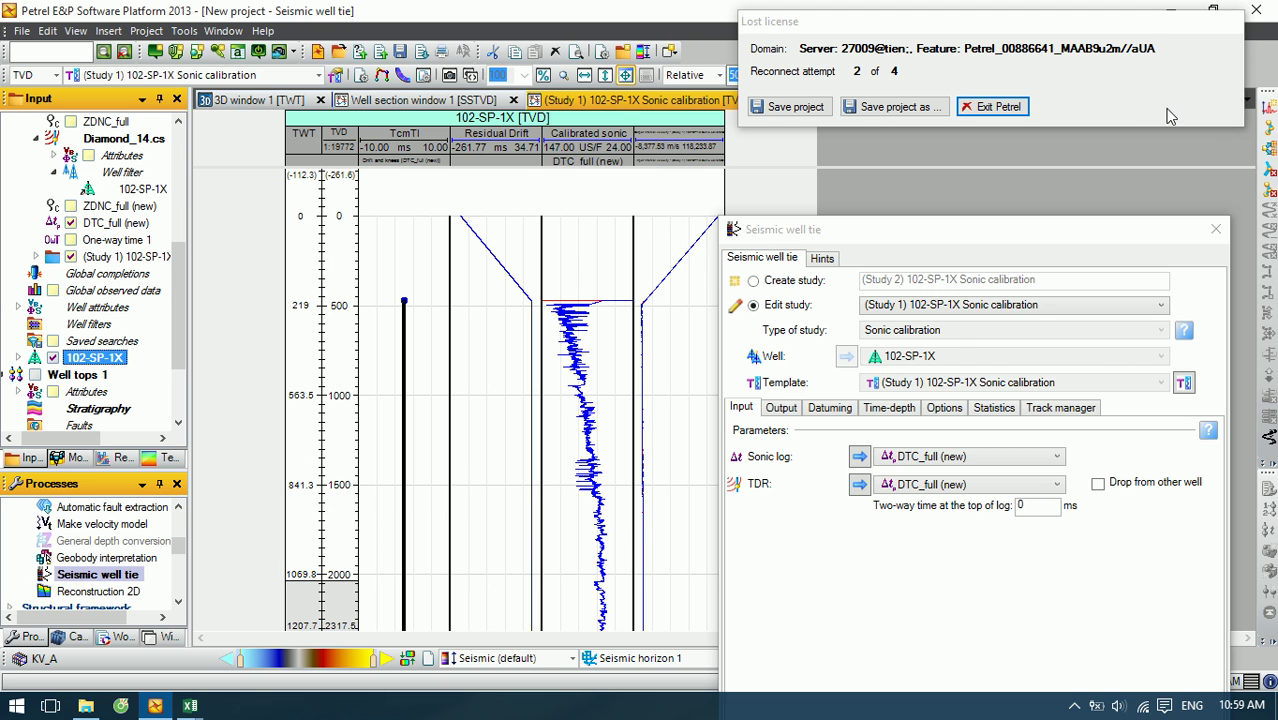
{"action": "left_click", "coordinate": [1216, 229]}
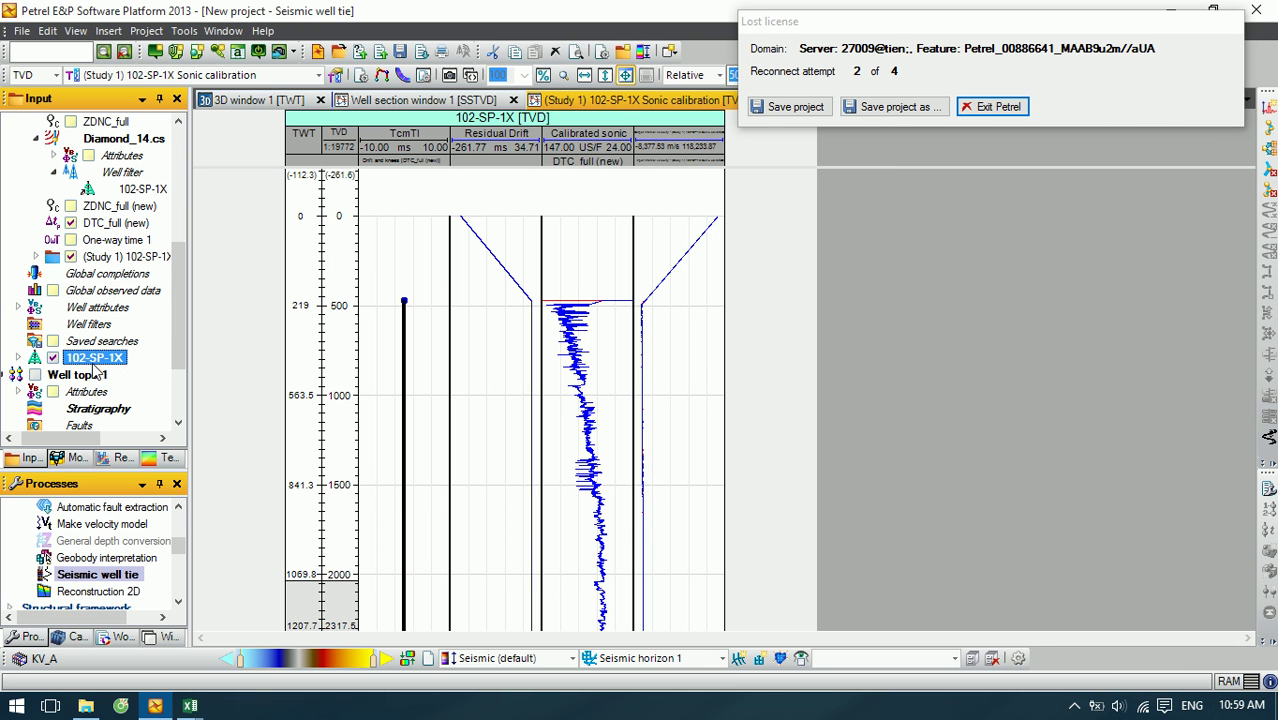
Step: Calculate well 102-SP-1X's One-way time 1 log from velocity functions using only the Diamond_14.cs checkshot, excluding DTC_full (new) and DTC_full
{"action": "double_click", "coordinate": [93, 353]}
{"action": "left_click", "coordinate": [301, 258]}
{"action": "left_click", "coordinate": [275, 230]}
{"action": "left_click", "coordinate": [275, 230]}
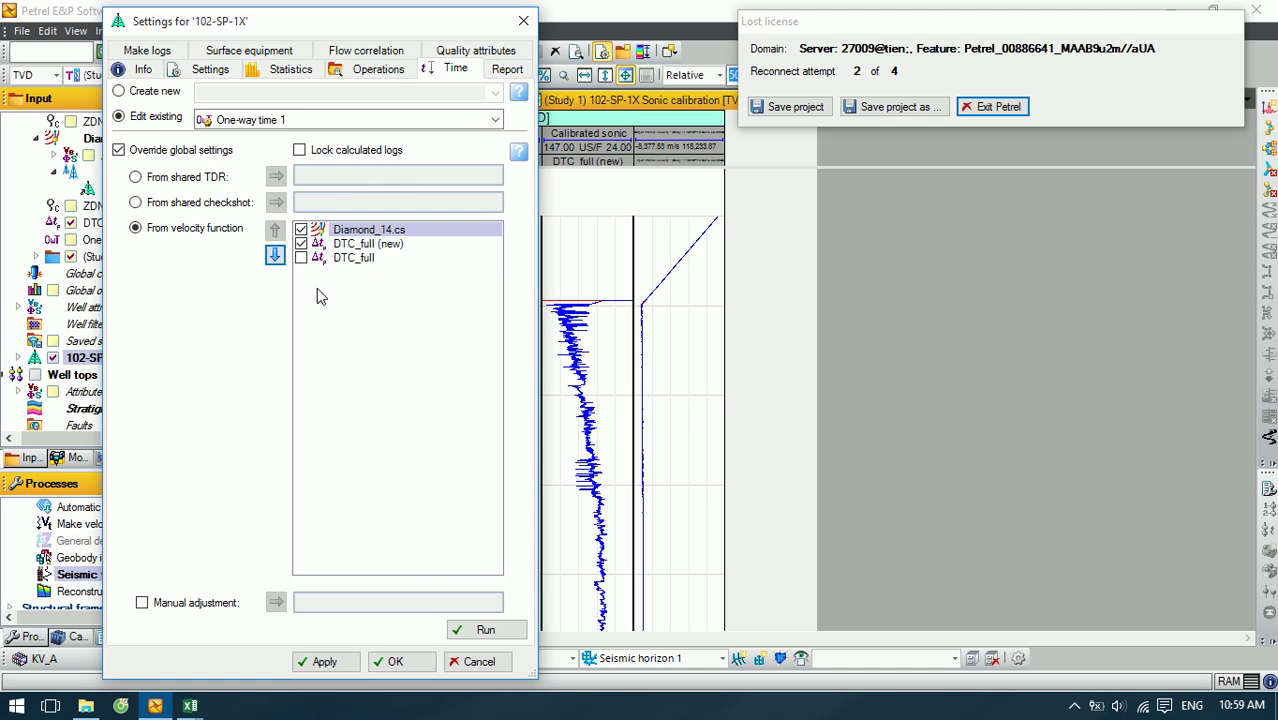
{"action": "left_click", "coordinate": [303, 244]}
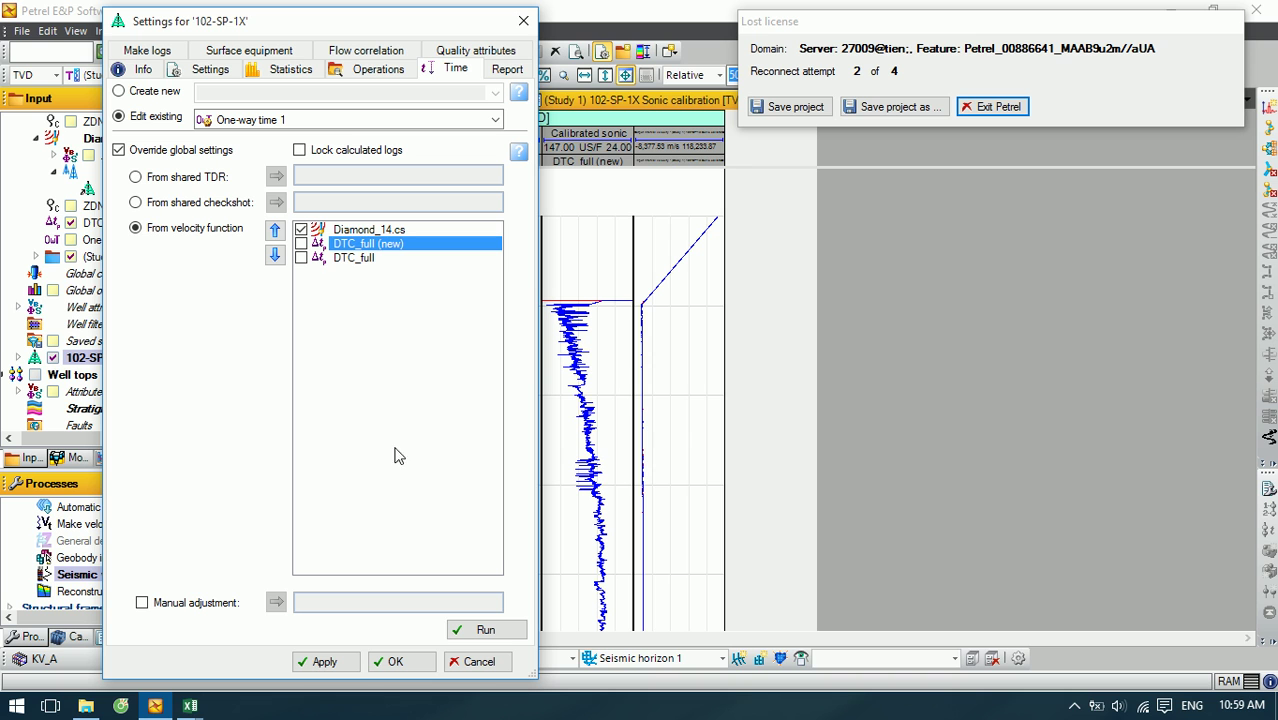
{"action": "left_click", "coordinate": [383, 231]}
{"action": "left_click", "coordinate": [301, 231]}
{"action": "left_click", "coordinate": [476, 630]}
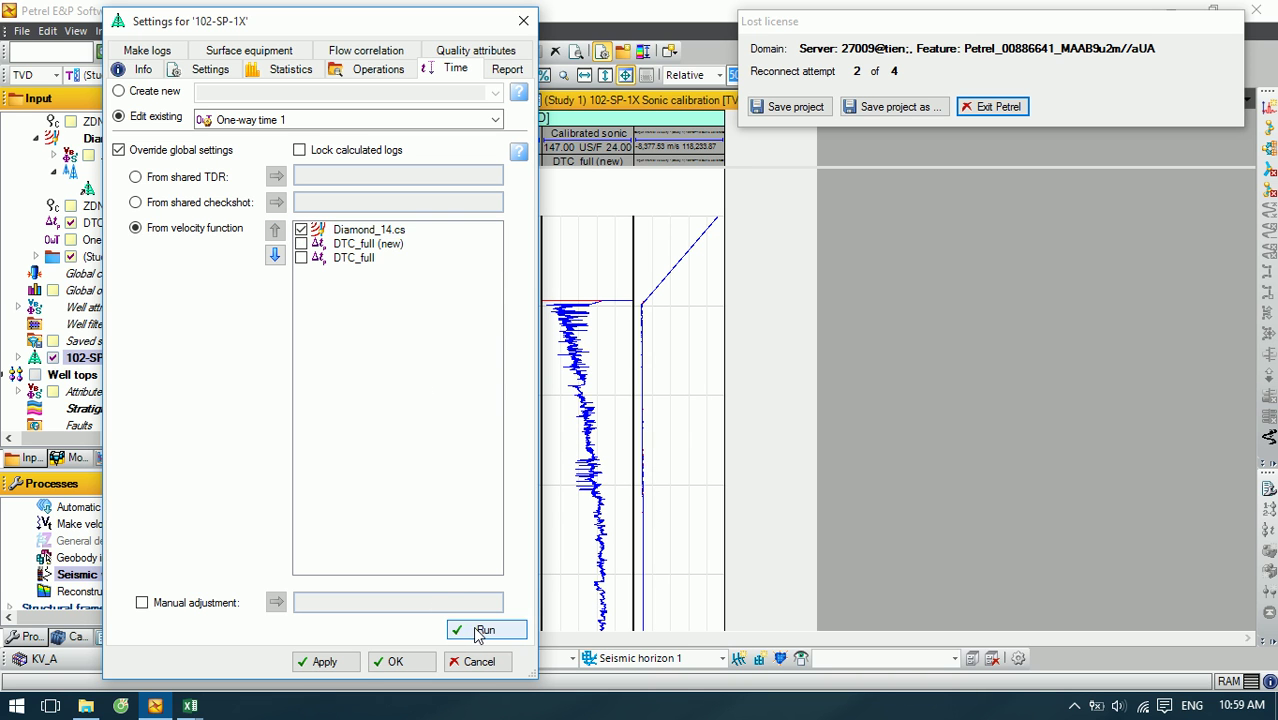
{"action": "left_click", "coordinate": [396, 661]}
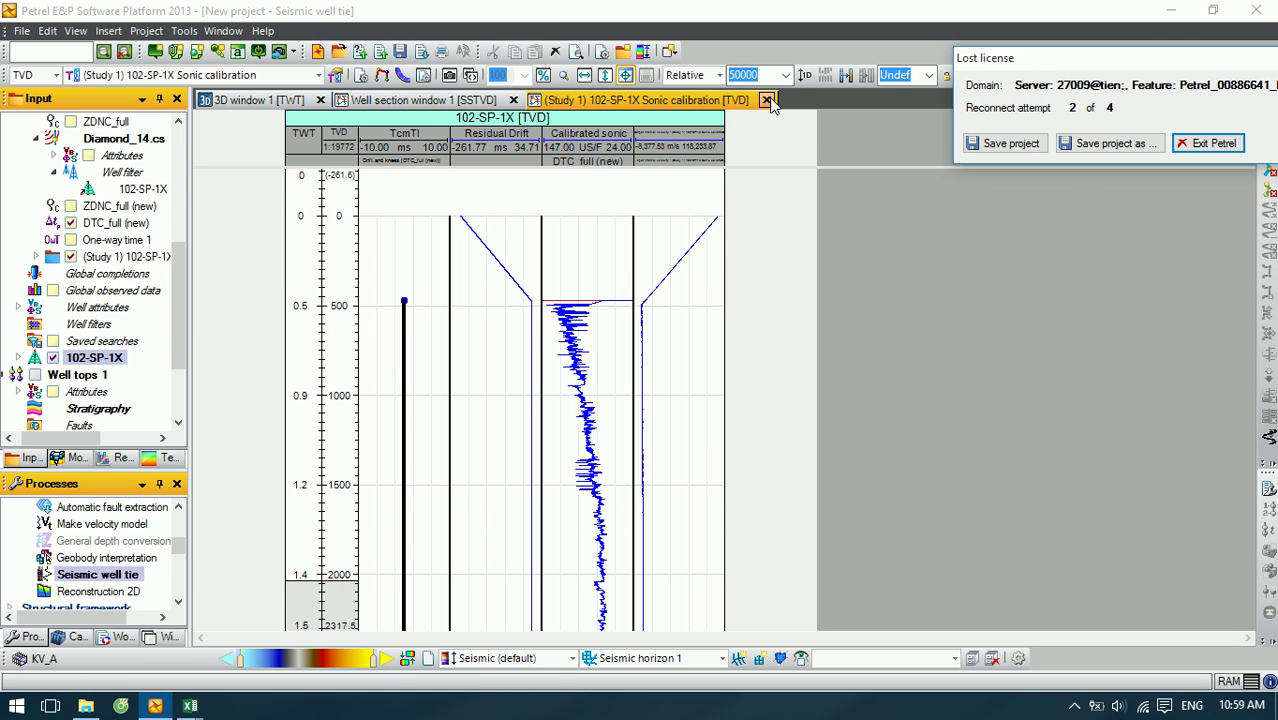
Step: Close the Study 1 window and create a Study 2 Sonic calibration for 102-SP-1X with DTC_full (new) as sonic log and Diamond_14.cs as TDR
{"action": "left_click", "coordinate": [766, 99]}
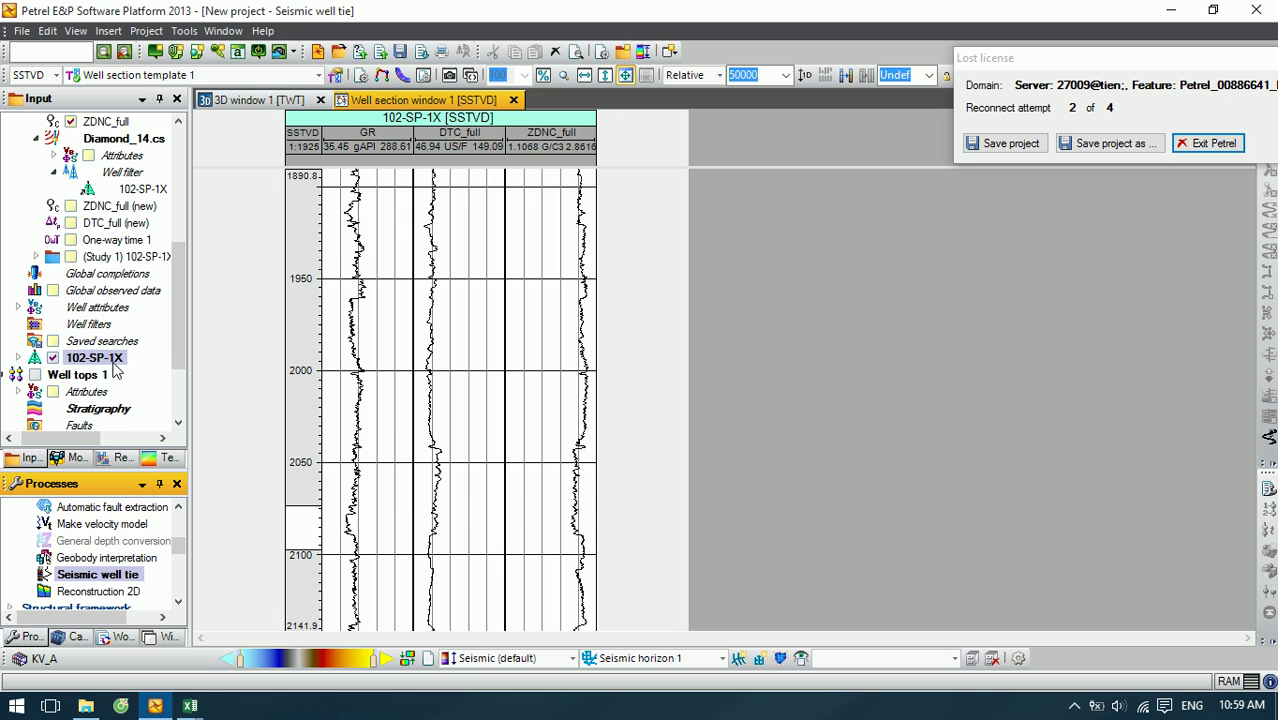
{"action": "left_click", "coordinate": [95, 575]}
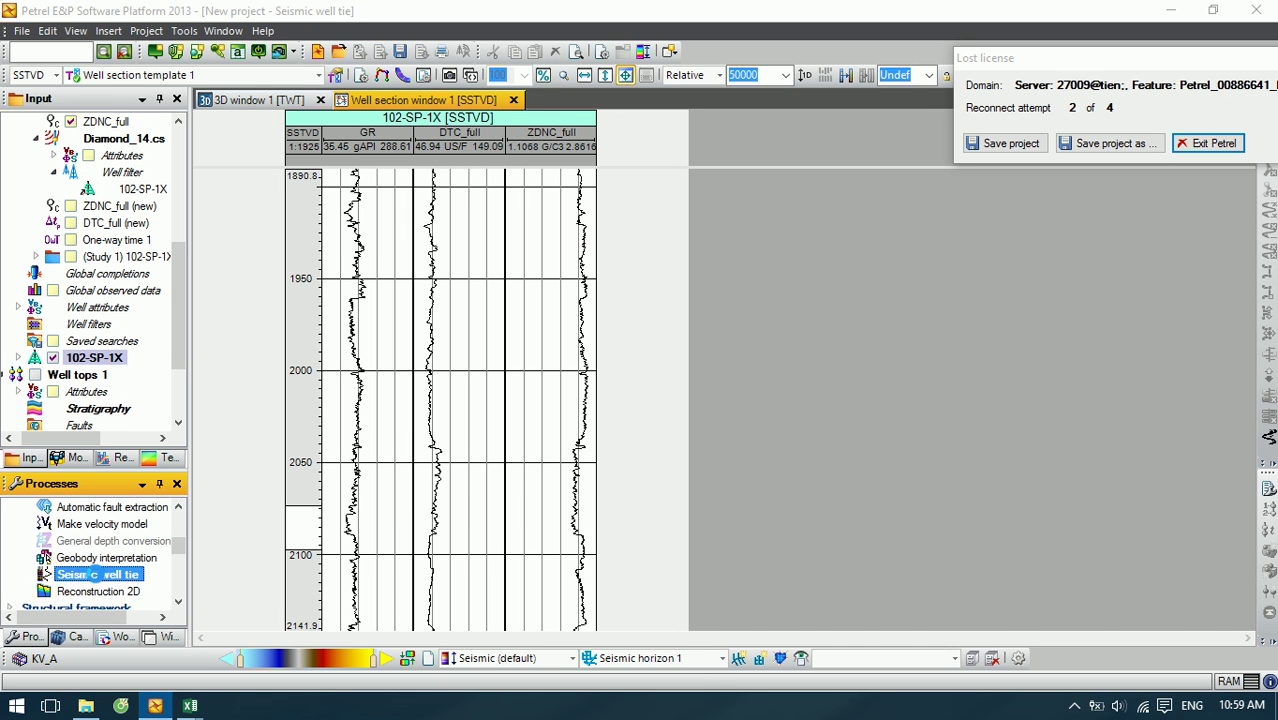
{"action": "double_click", "coordinate": [95, 575]}
{"action": "left_click", "coordinate": [966, 486]}
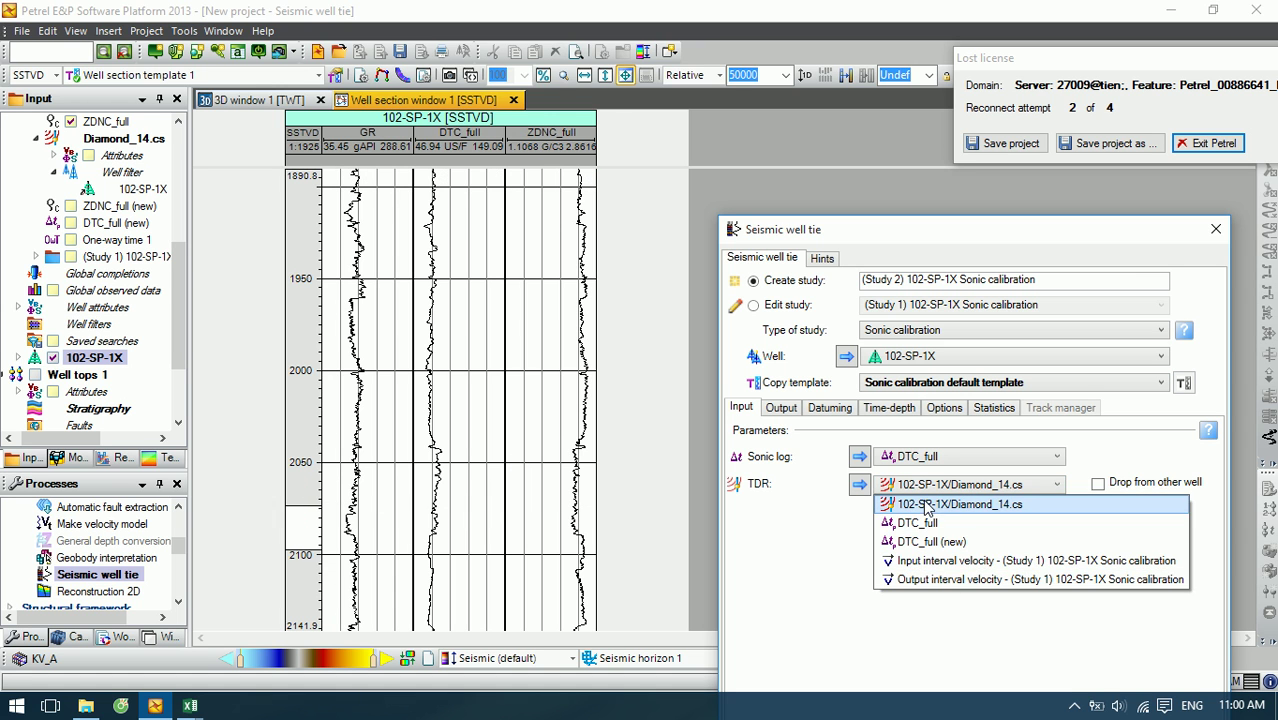
{"action": "left_click", "coordinate": [926, 506]}
{"action": "left_click", "coordinate": [911, 462]}
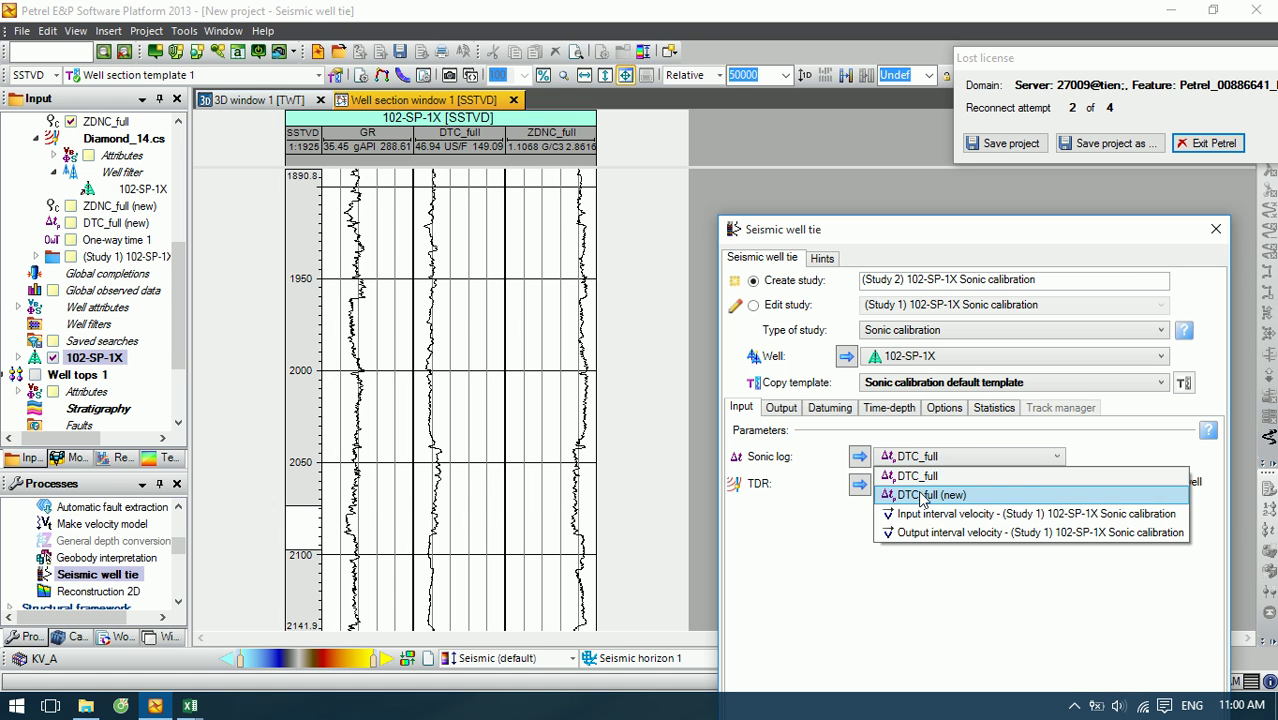
{"action": "left_click", "coordinate": [921, 490]}
{"action": "left_click", "coordinate": [782, 409]}
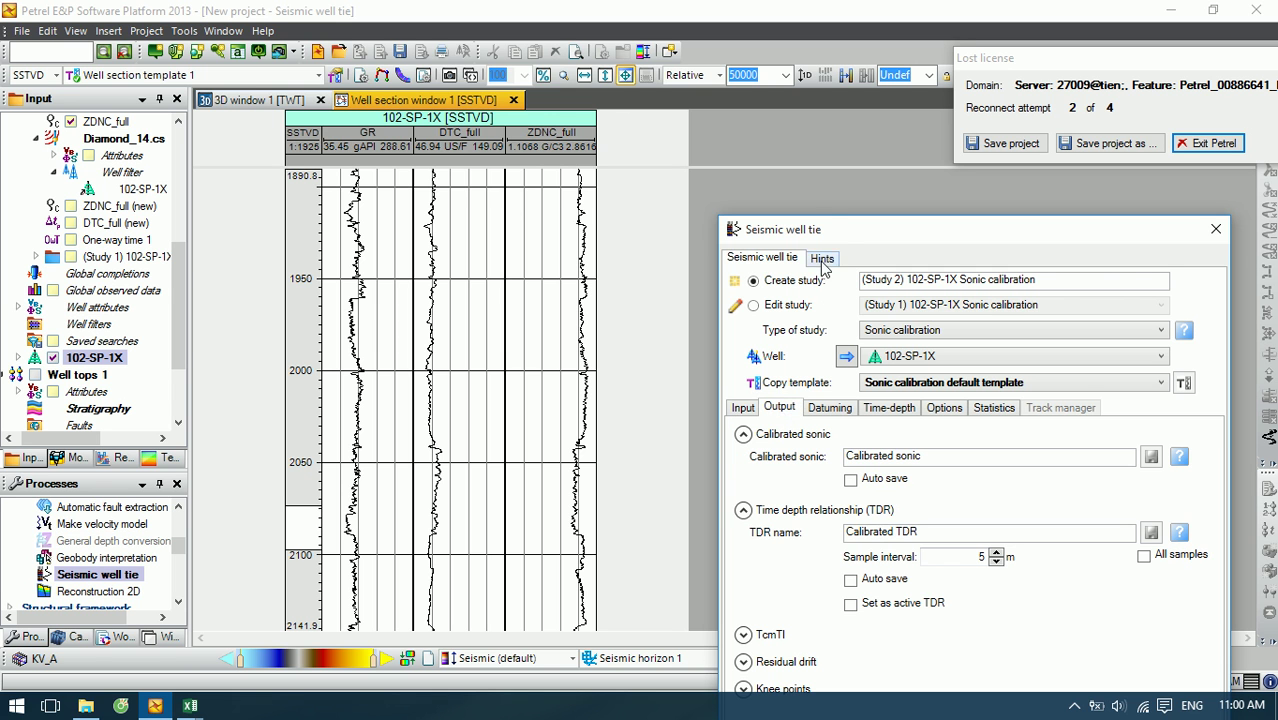
{"action": "left_click_drag", "start_coordinate": [834, 231], "coordinate": [202, 27]}
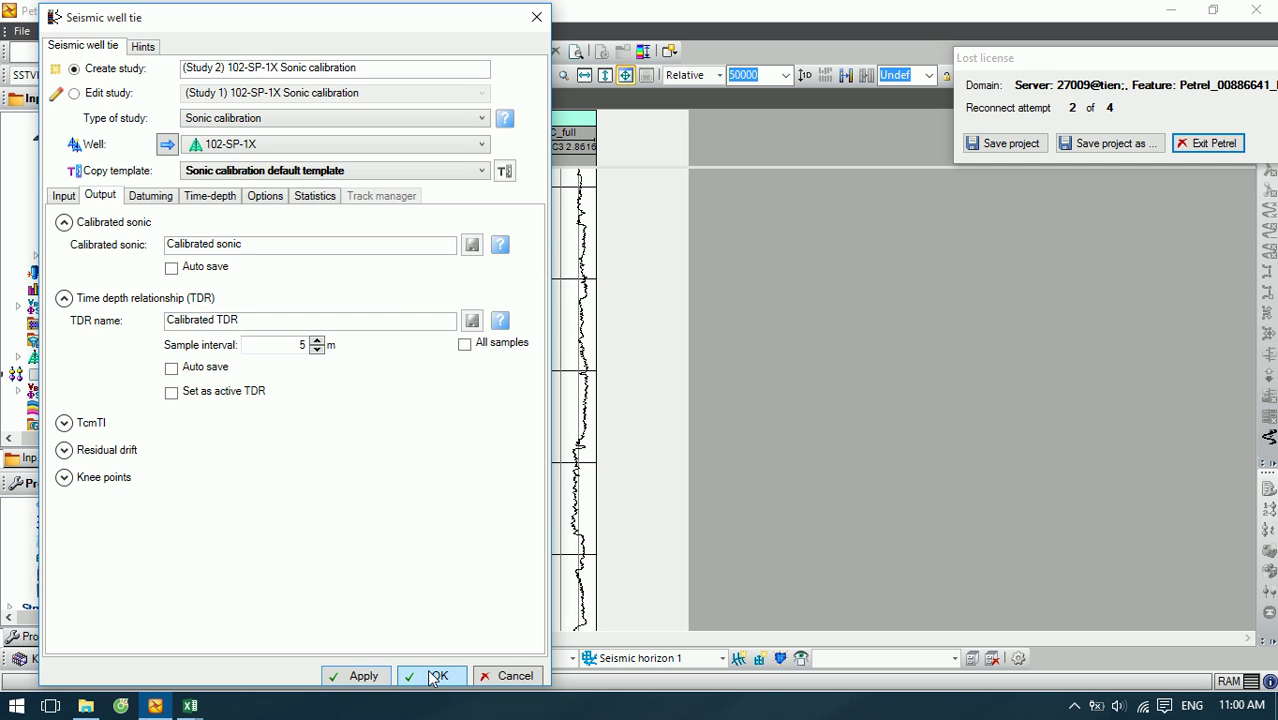
{"action": "left_click", "coordinate": [362, 676]}
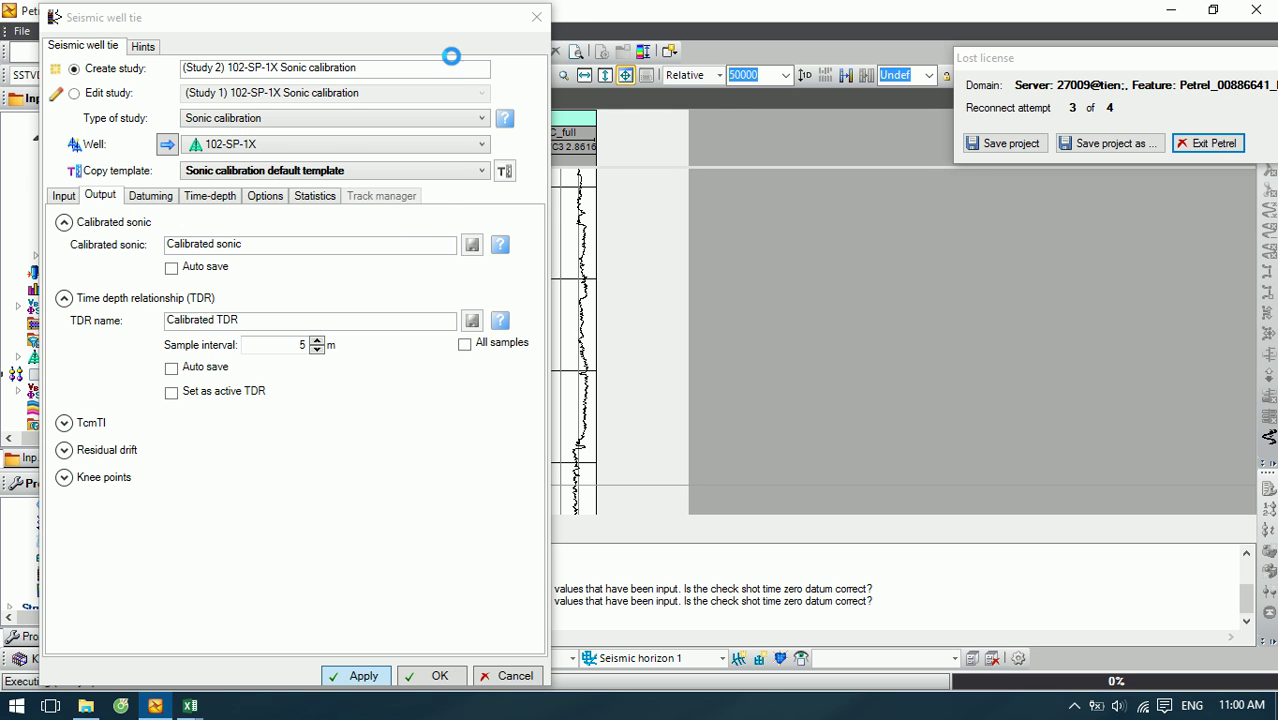
Step: Examine the TcmTI, residual drift, calibrated sonic and velocity tracks of the Study 2 sonic calibration over the well's depth
{"action": "left_click_drag", "start_coordinate": [436, 50], "coordinate": [215, 456]}
{"action": "left_click", "coordinate": [1245, 501]}
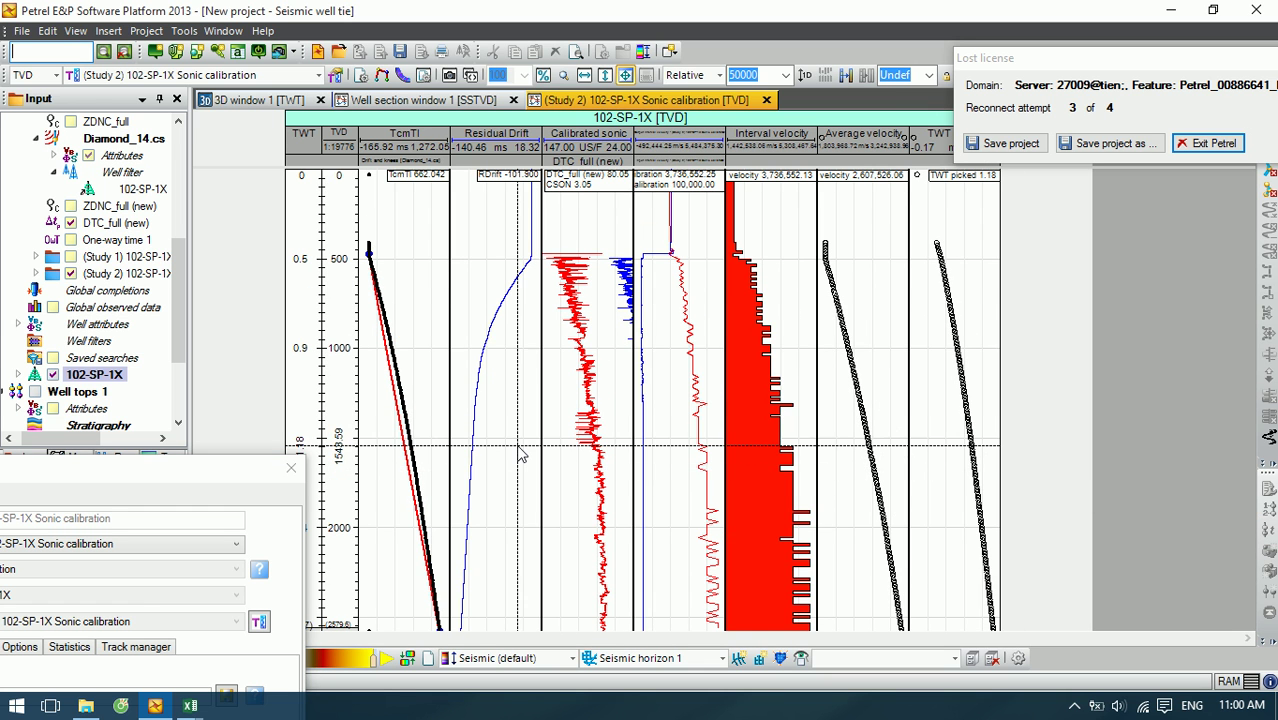
{"action": "scroll", "coordinate": [519, 453], "scroll_direction": "down", "scroll_amount": 2}
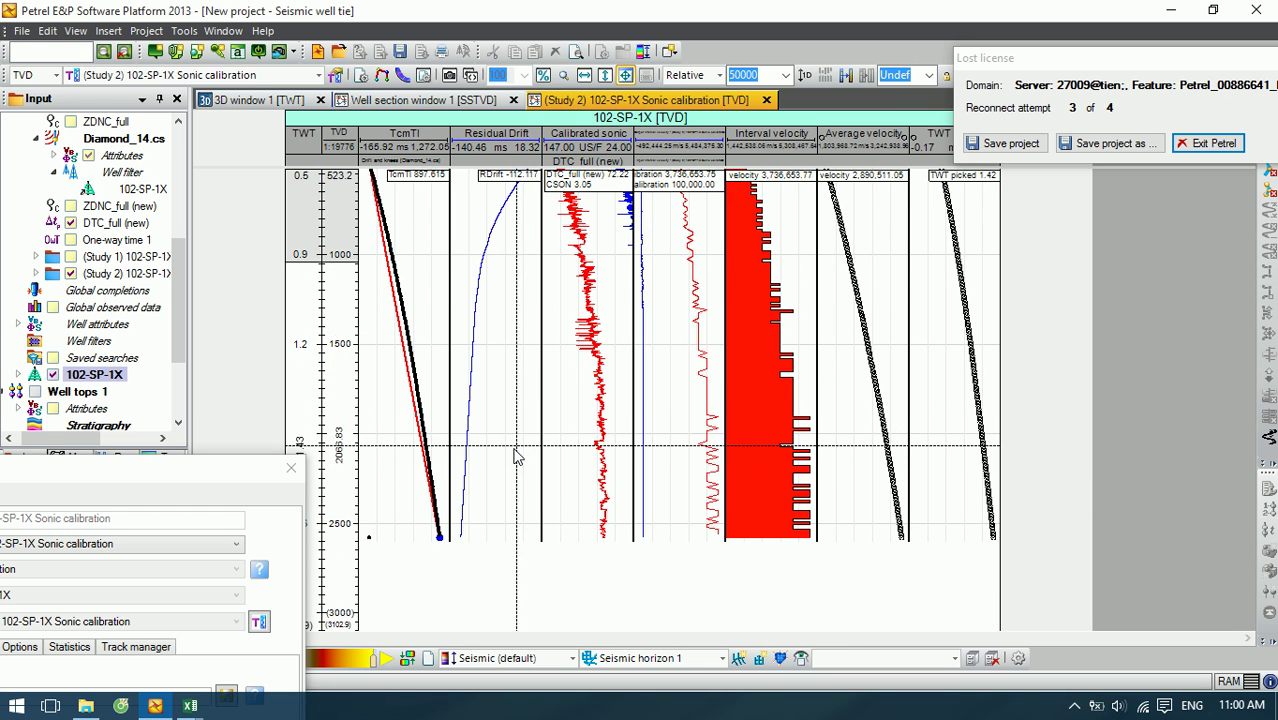
{"action": "scroll", "coordinate": [430, 440], "scroll_direction": "up", "scroll_amount": 1}
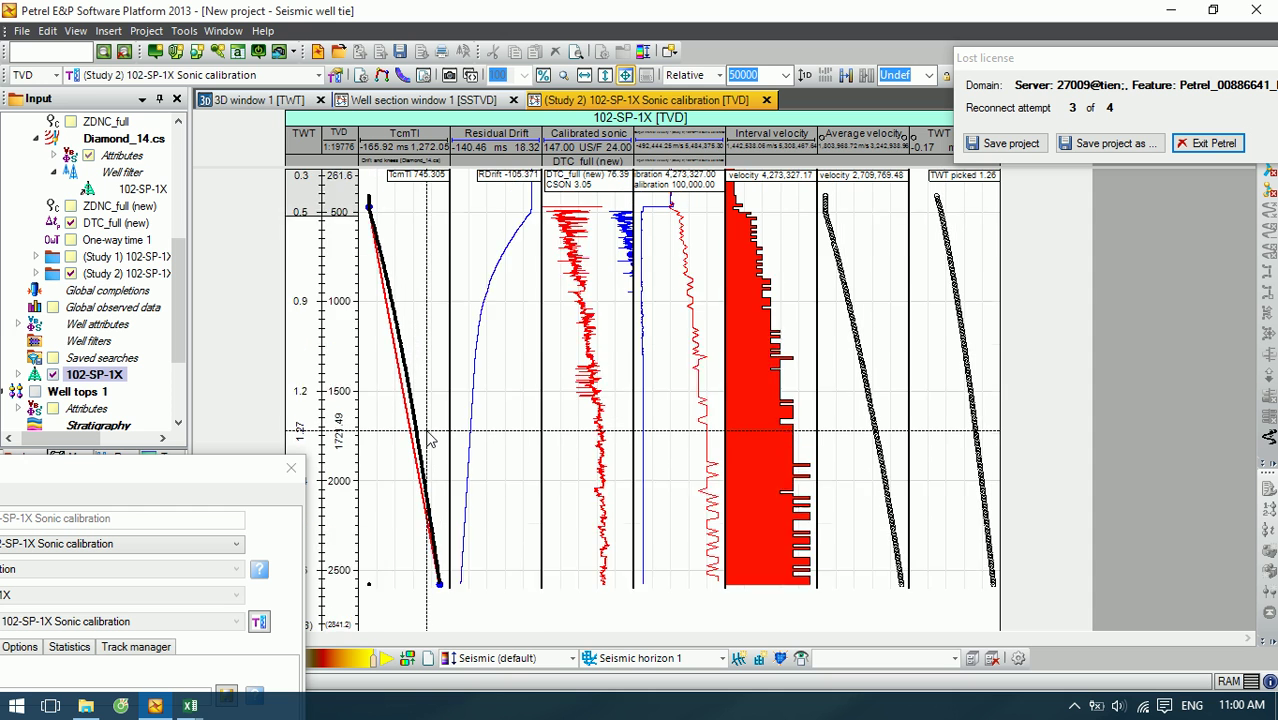
{"action": "scroll", "coordinate": [430, 440], "scroll_direction": "up", "scroll_amount": 1}
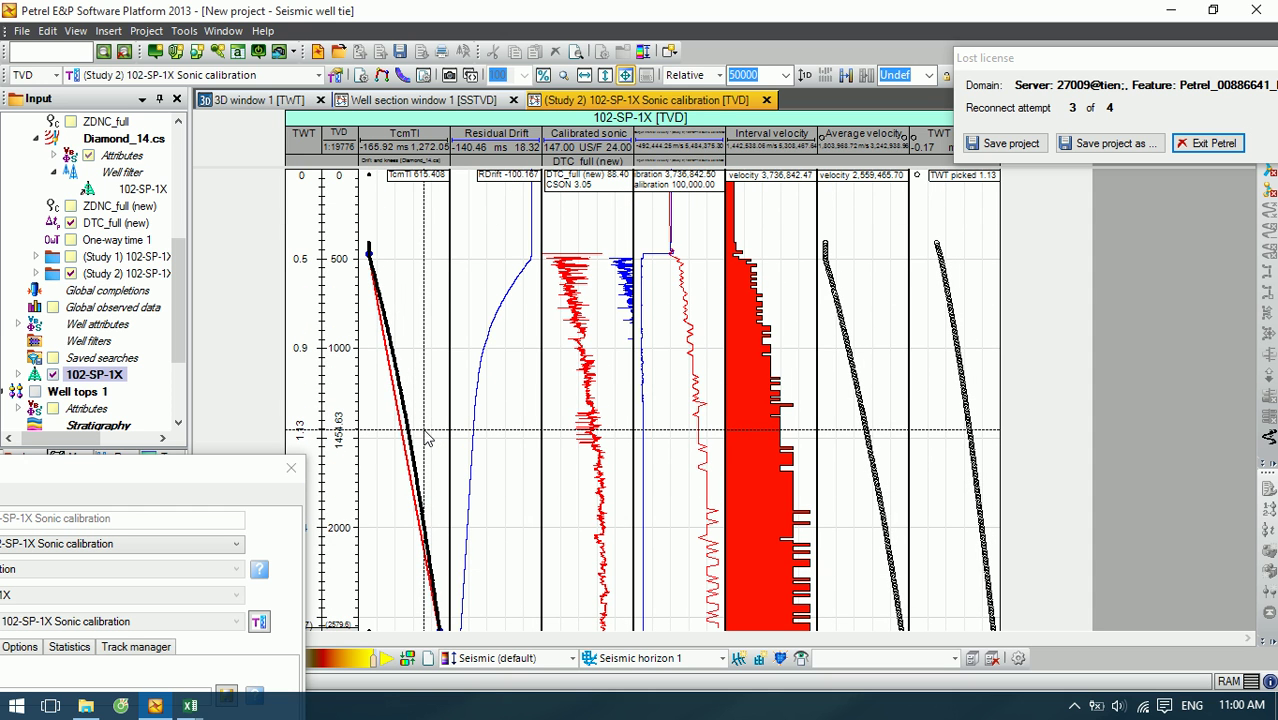
{"action": "scroll", "coordinate": [470, 432], "scroll_direction": "down", "scroll_amount": 1}
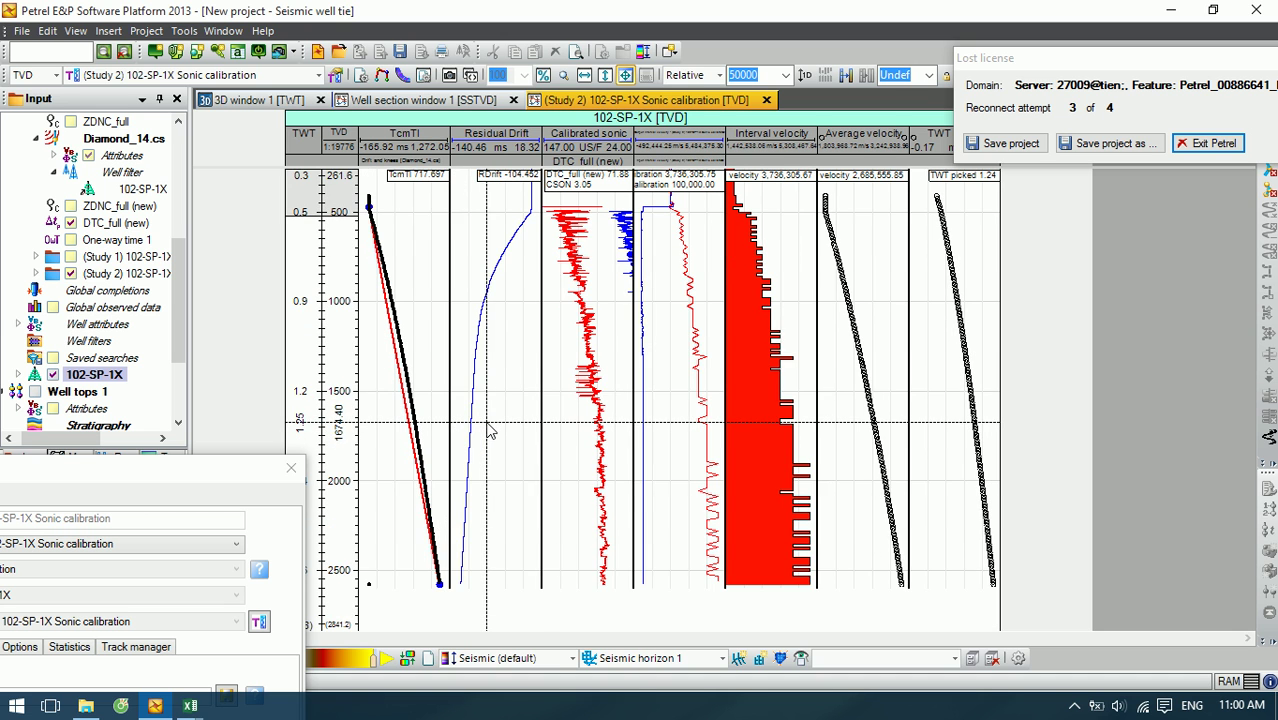
{"action": "scroll", "coordinate": [490, 430], "scroll_direction": "up", "scroll_amount": 1}
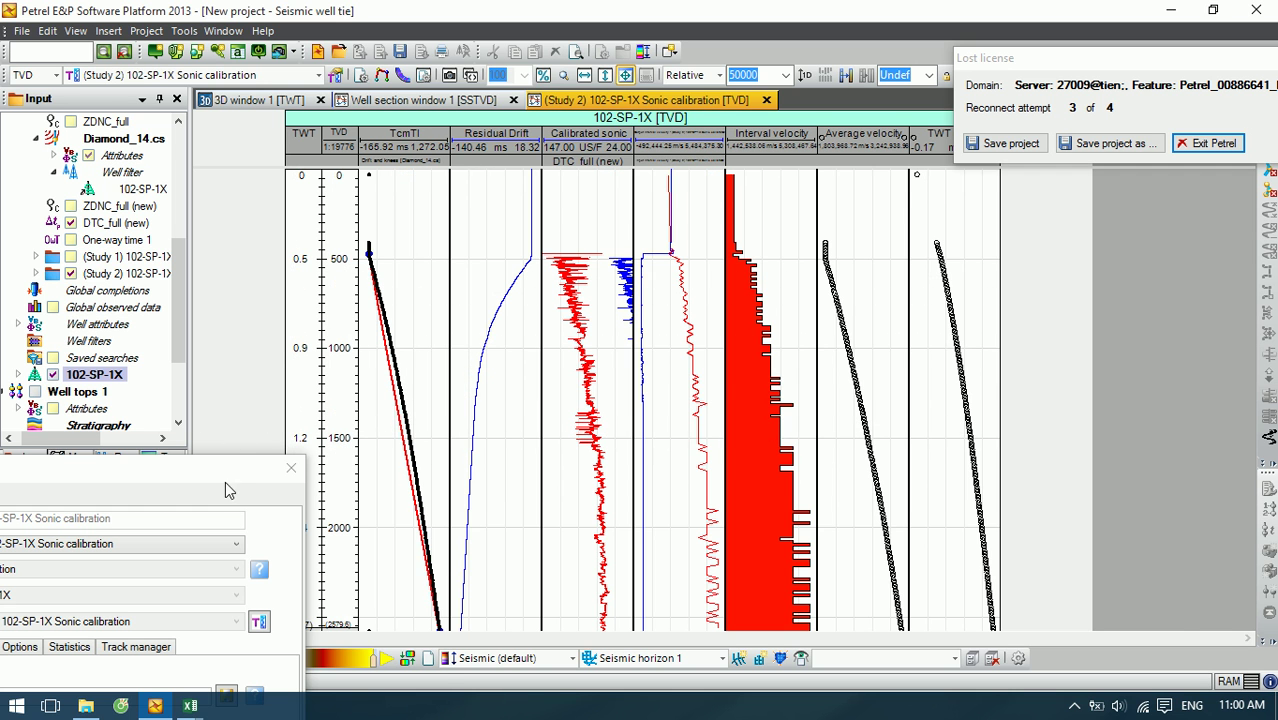
{"action": "left_click_drag", "start_coordinate": [238, 467], "coordinate": [1218, 540]}
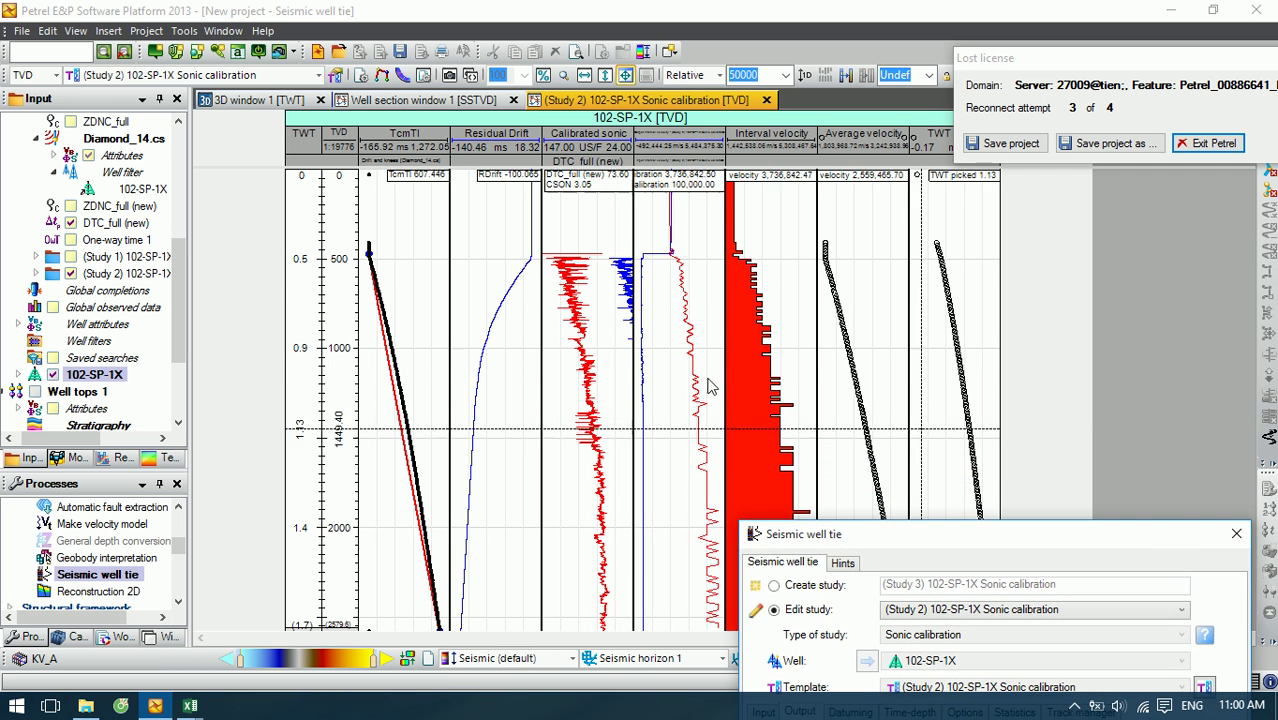
Step: Display the Well tops 1 markers across the Study 2 sonic calibration tracks
{"action": "left_click_drag", "start_coordinate": [179, 358], "coordinate": [181, 414]}
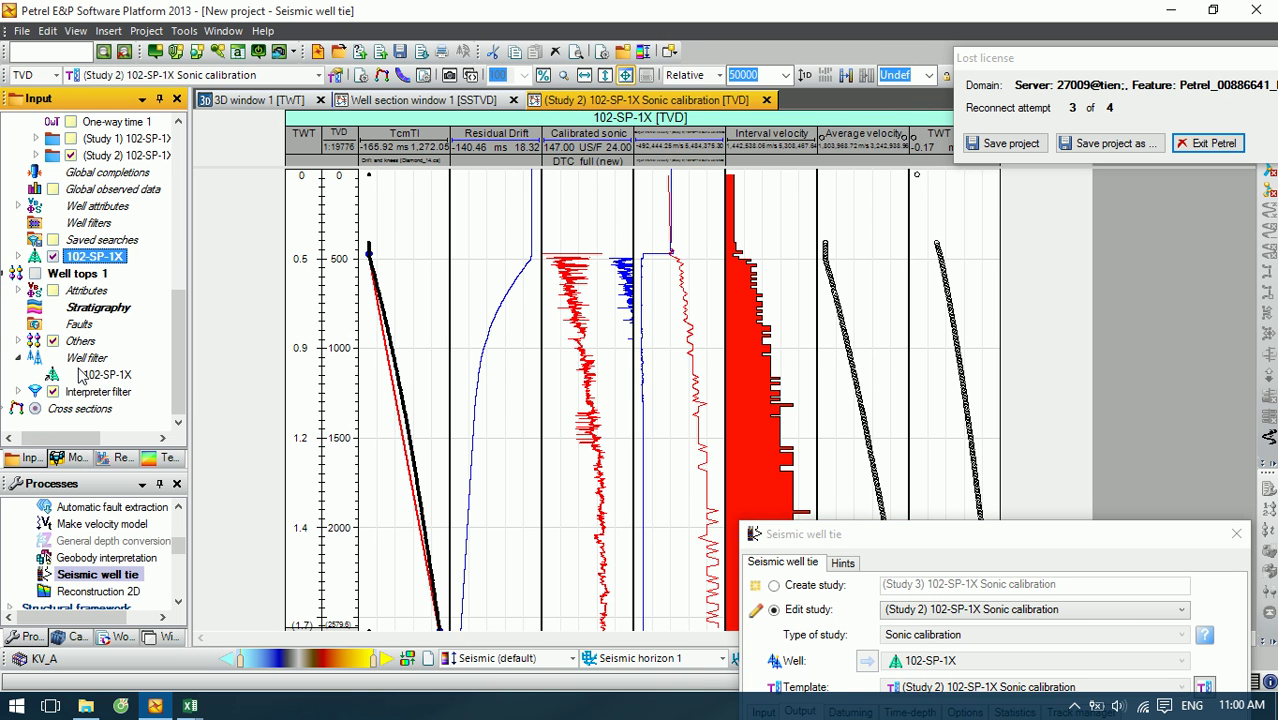
{"action": "left_click", "coordinate": [35, 274]}
{"action": "left_click_drag", "start_coordinate": [92, 440], "coordinate": [80, 442]}
{"action": "left_click", "coordinate": [10, 275]}
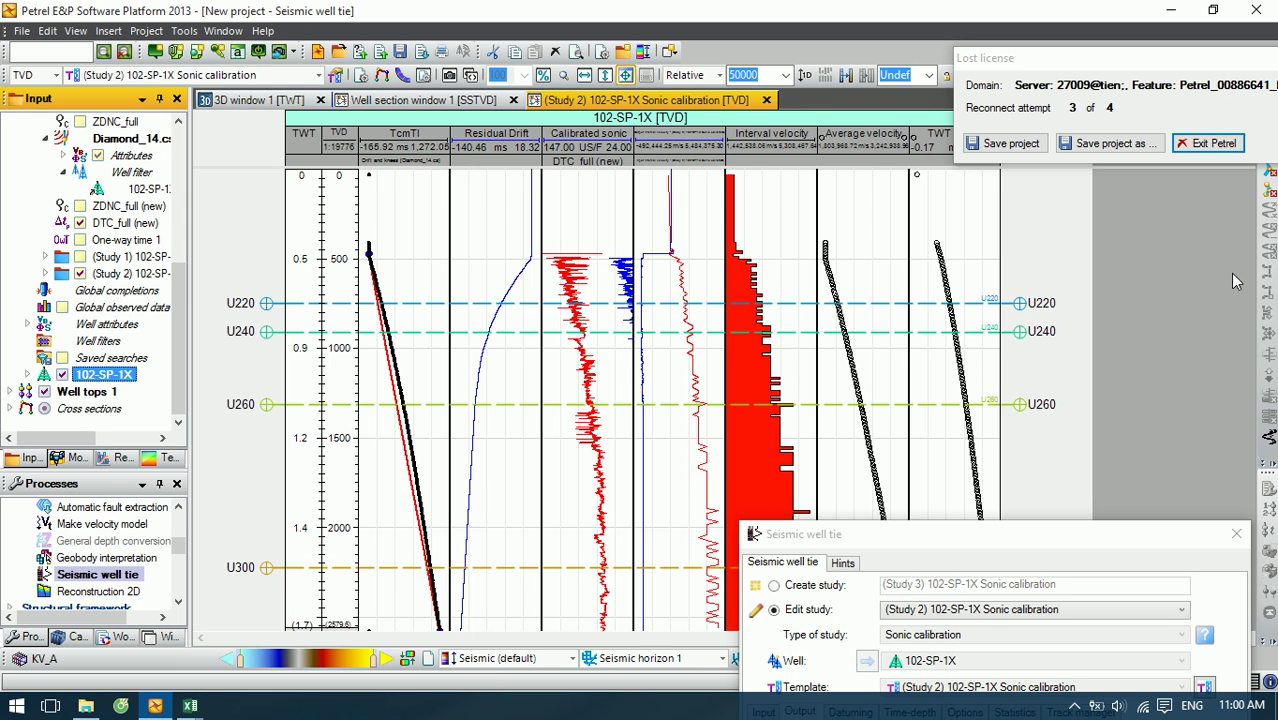
Step: Add knee points to the Study 2 TcmTI curve at the displayed well tops, and clear the overlapping dialogs and message log
{"action": "left_click_drag", "start_coordinate": [1220, 72], "coordinate": [196, 27]}
{"action": "left_click_drag", "start_coordinate": [404, 22], "coordinate": [52, 134]}
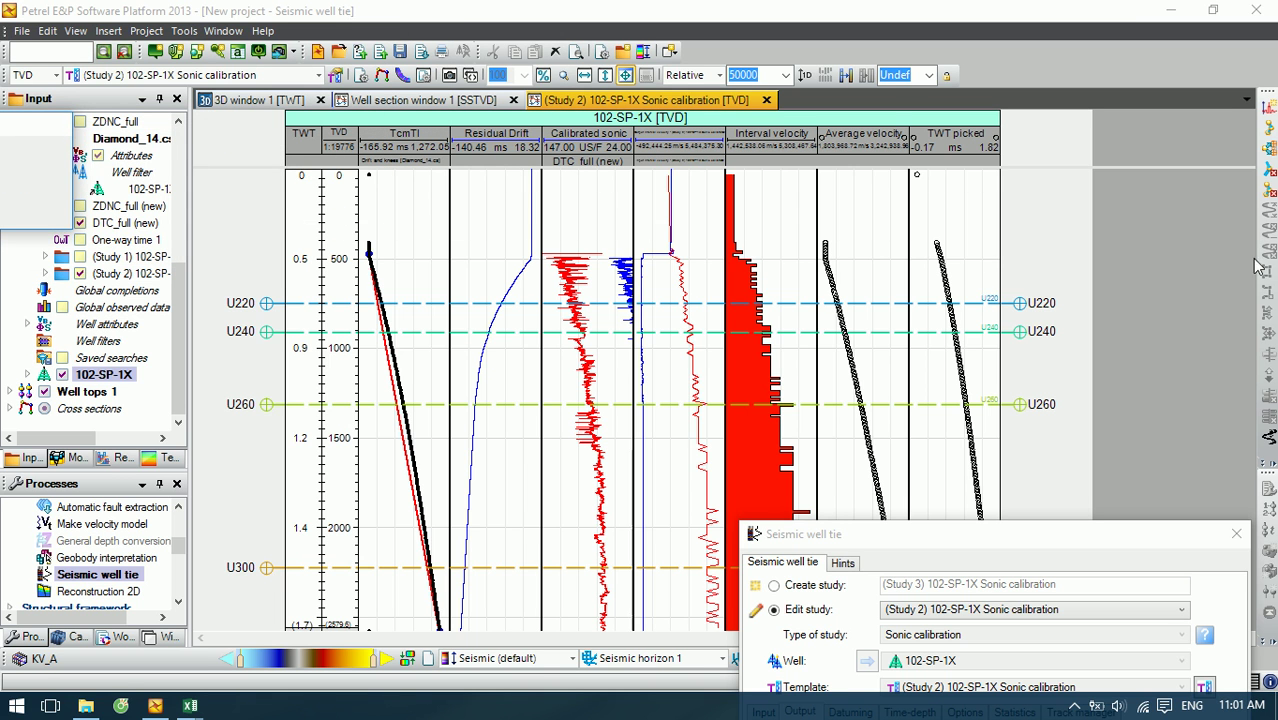
{"action": "left_click", "coordinate": [1270, 150]}
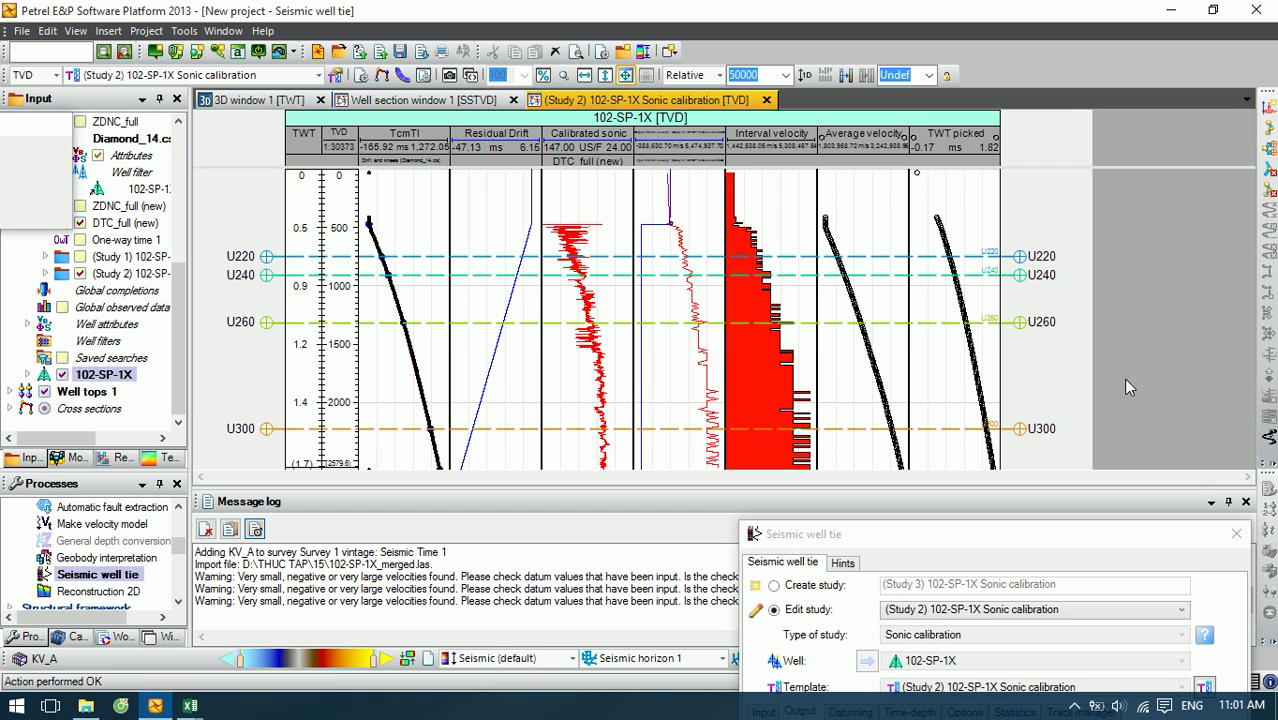
{"action": "left_click", "coordinate": [1245, 501]}
{"action": "left_click_drag", "start_coordinate": [1212, 535], "coordinate": [1195, 712]}
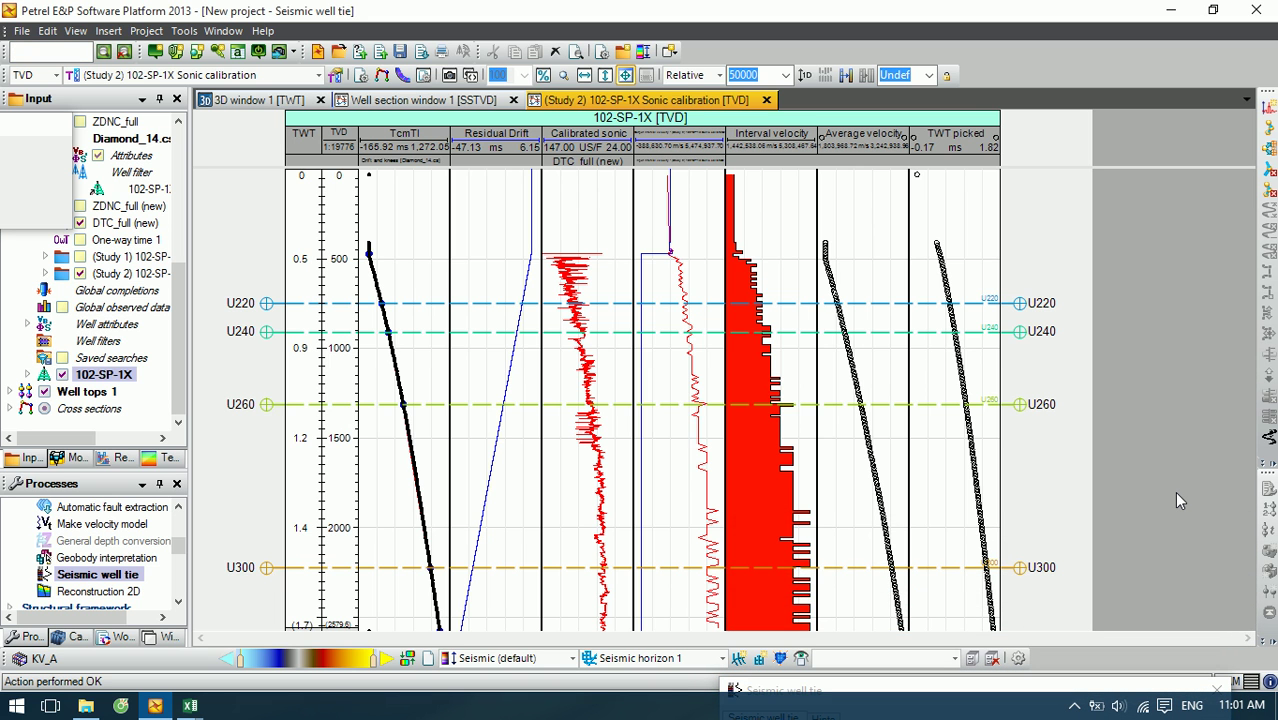
{"action": "scroll", "coordinate": [1174, 491], "scroll_direction": "down", "scroll_amount": 5}
{"action": "scroll", "coordinate": [1174, 491], "scroll_direction": "up", "scroll_amount": 3}
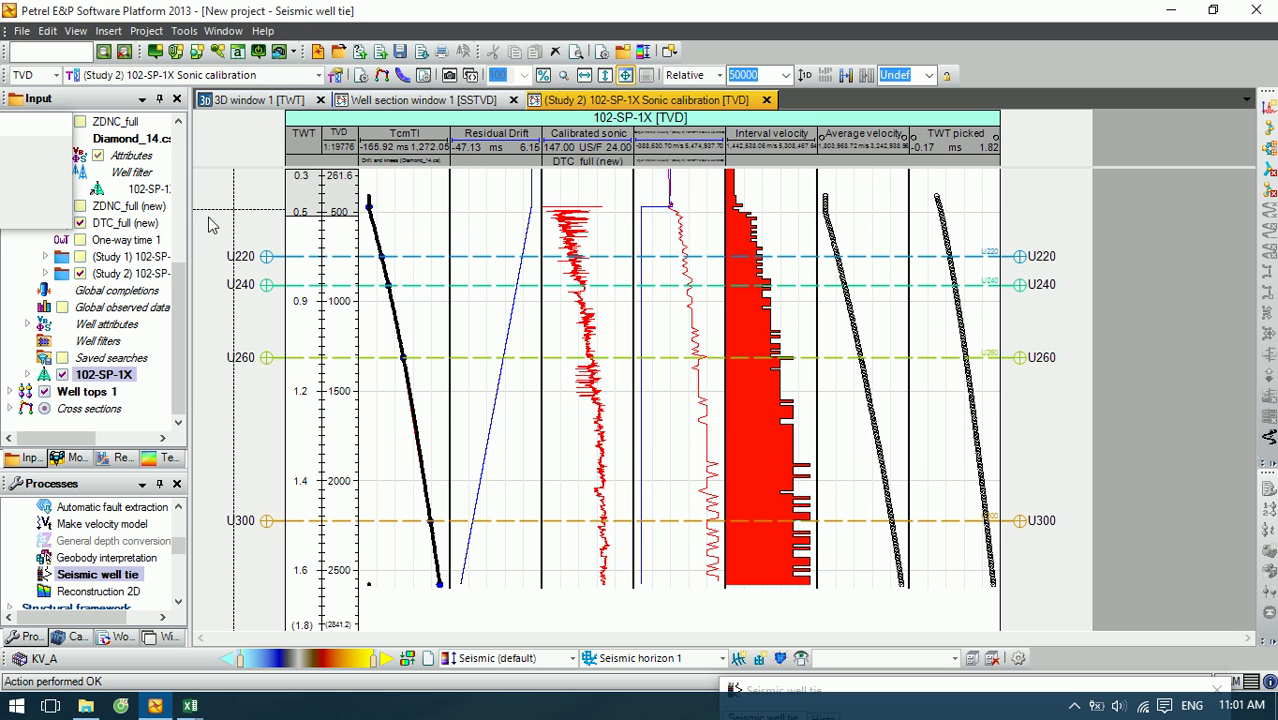
Step: Create a function window plotting Diamond_14.cs interval velocity on the X axis against Z on the Y axis
{"action": "left_click", "coordinate": [223, 31]}
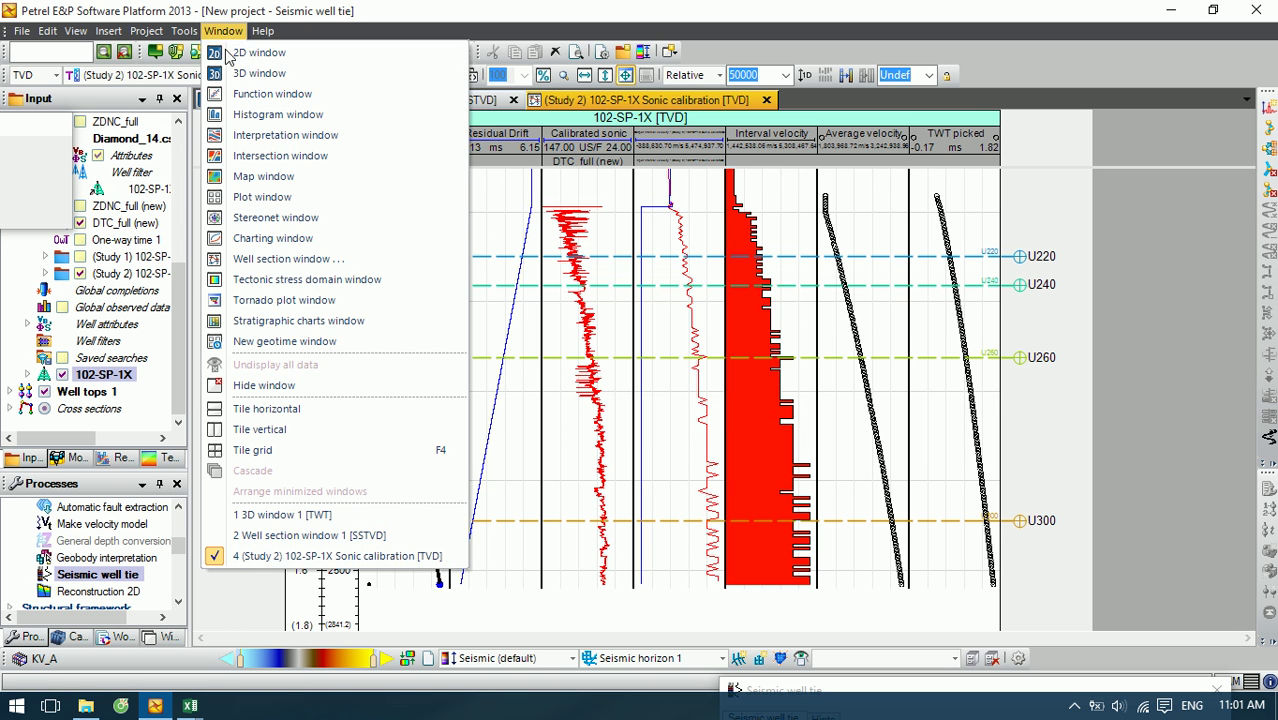
{"action": "left_click", "coordinate": [262, 94]}
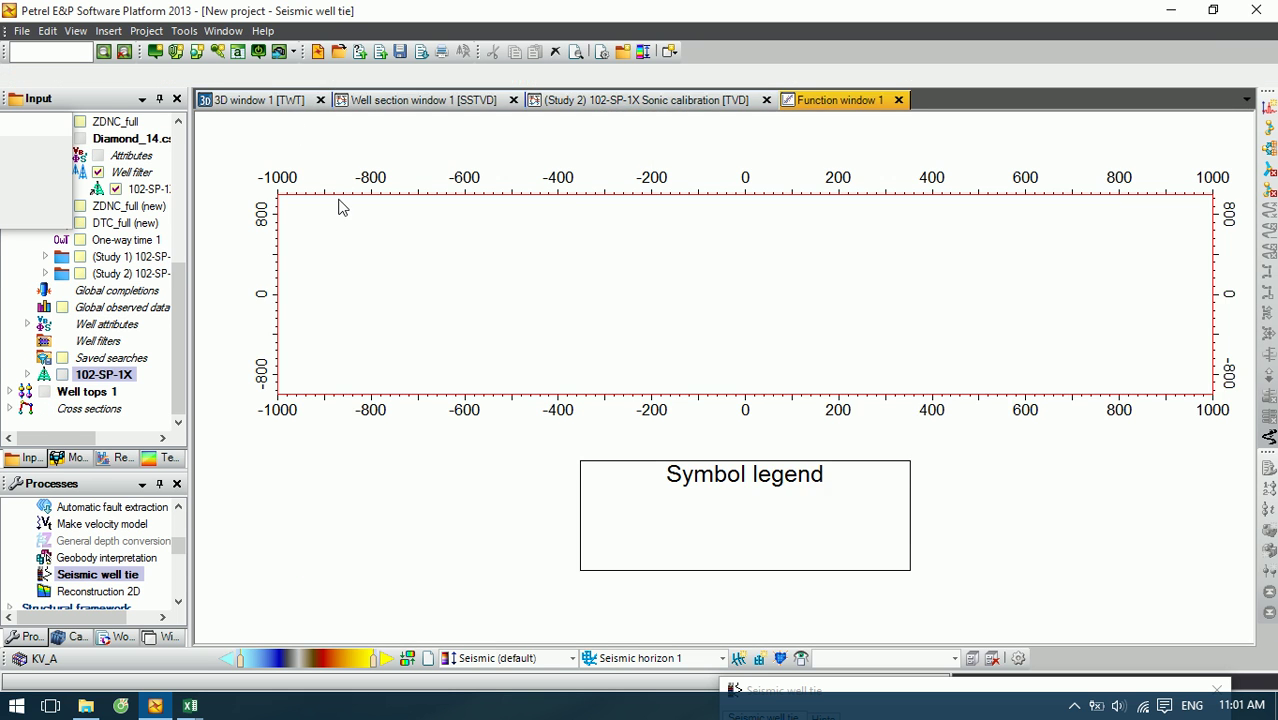
{"action": "left_click_drag", "start_coordinate": [183, 330], "coordinate": [176, 209]}
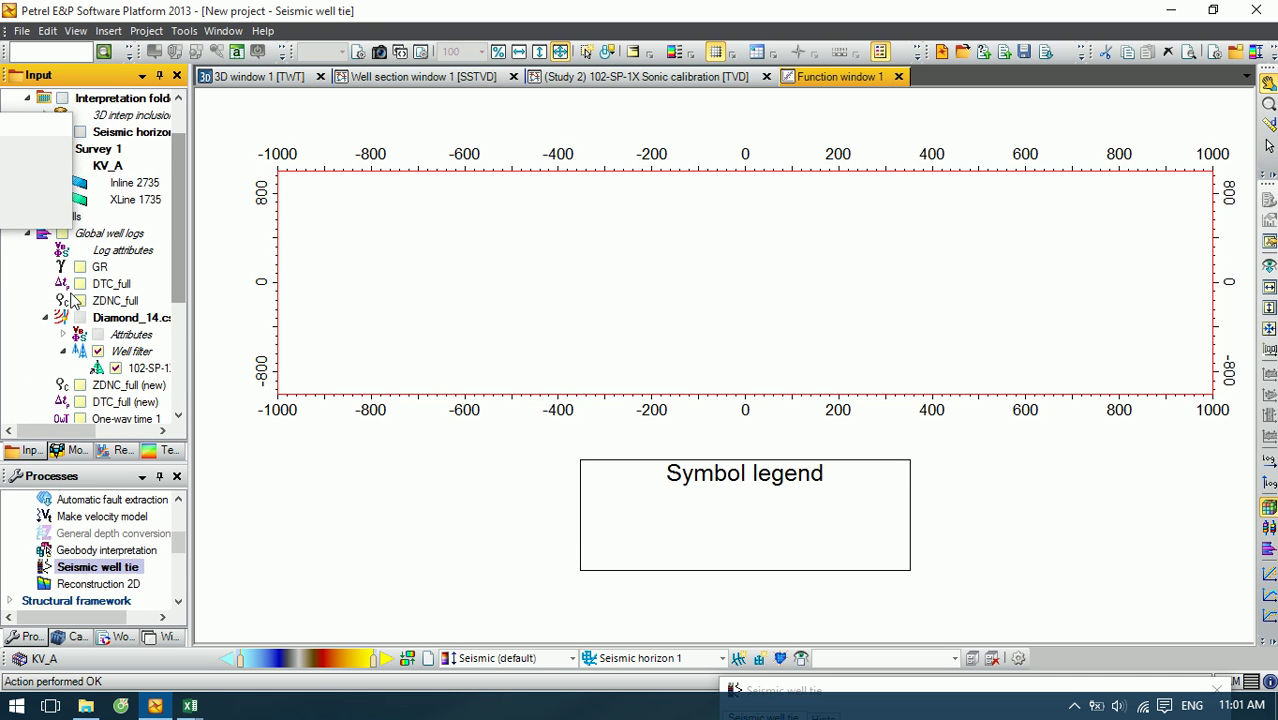
{"action": "left_click", "coordinate": [62, 336]}
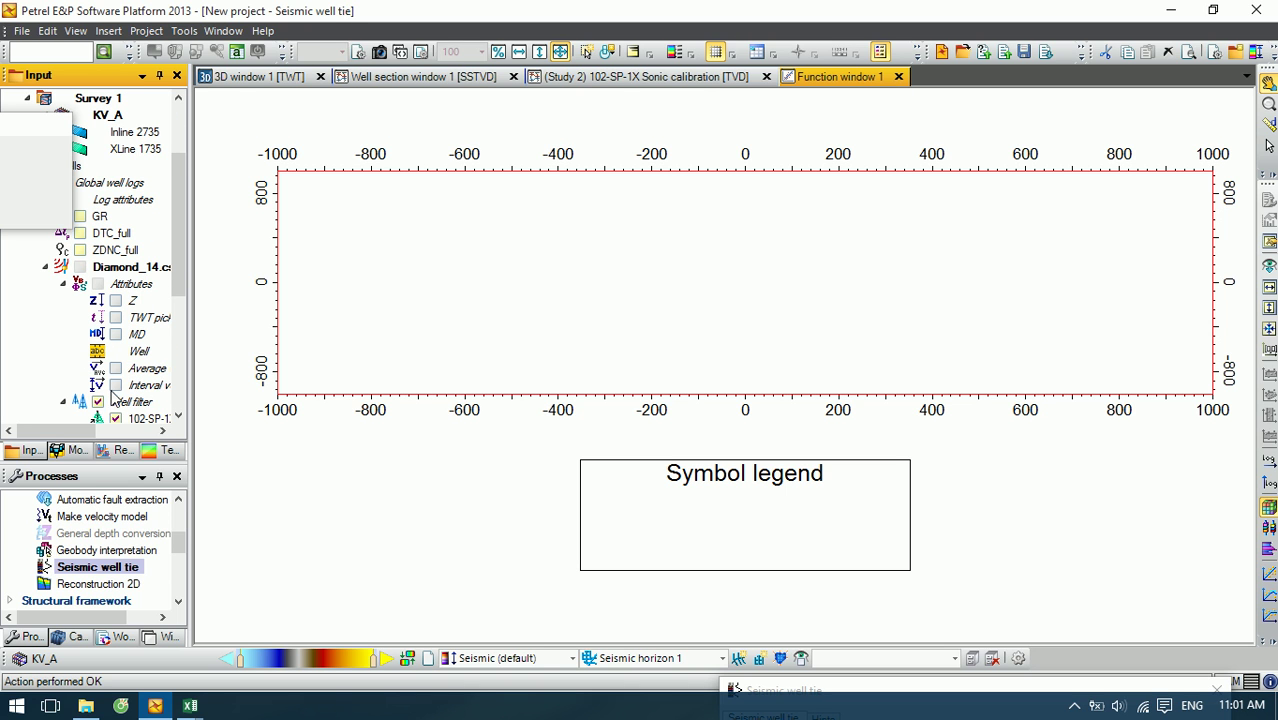
{"action": "left_click", "coordinate": [116, 385]}
{"action": "left_click", "coordinate": [116, 300]}
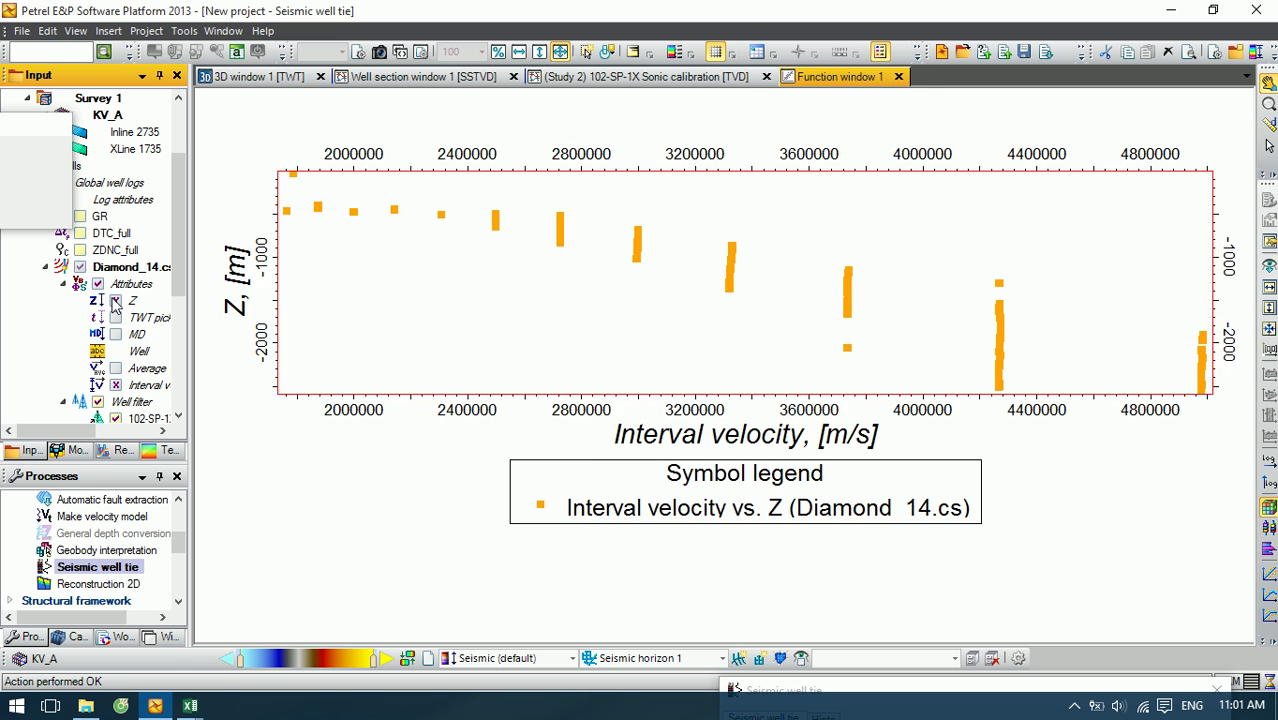
Step: Examine the distribution of the Diamond_14.cs interval velocity versus Z points, both in detail and over the full range
{"action": "left_click_drag", "start_coordinate": [861, 285], "coordinate": [738, 279]}
{"action": "scroll", "coordinate": [712, 283], "scroll_direction": "down", "scroll_amount": 4}
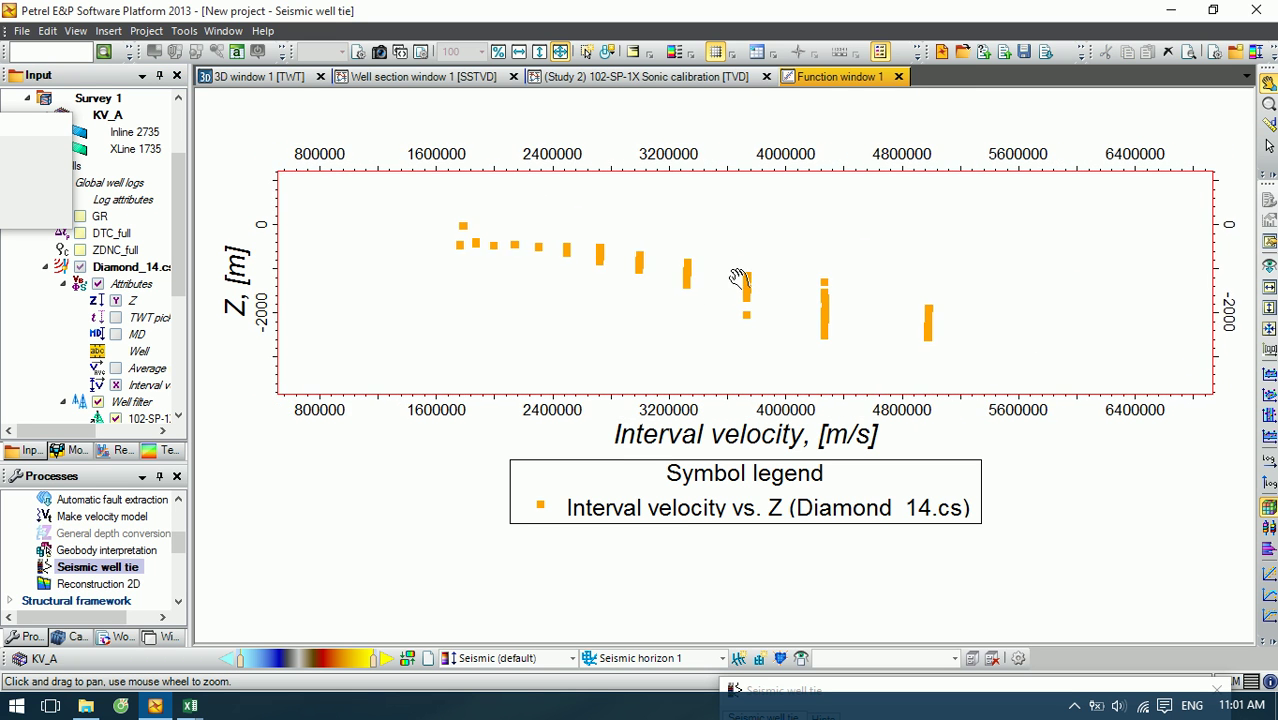
{"action": "scroll", "coordinate": [743, 292], "scroll_direction": "up", "scroll_amount": 6}
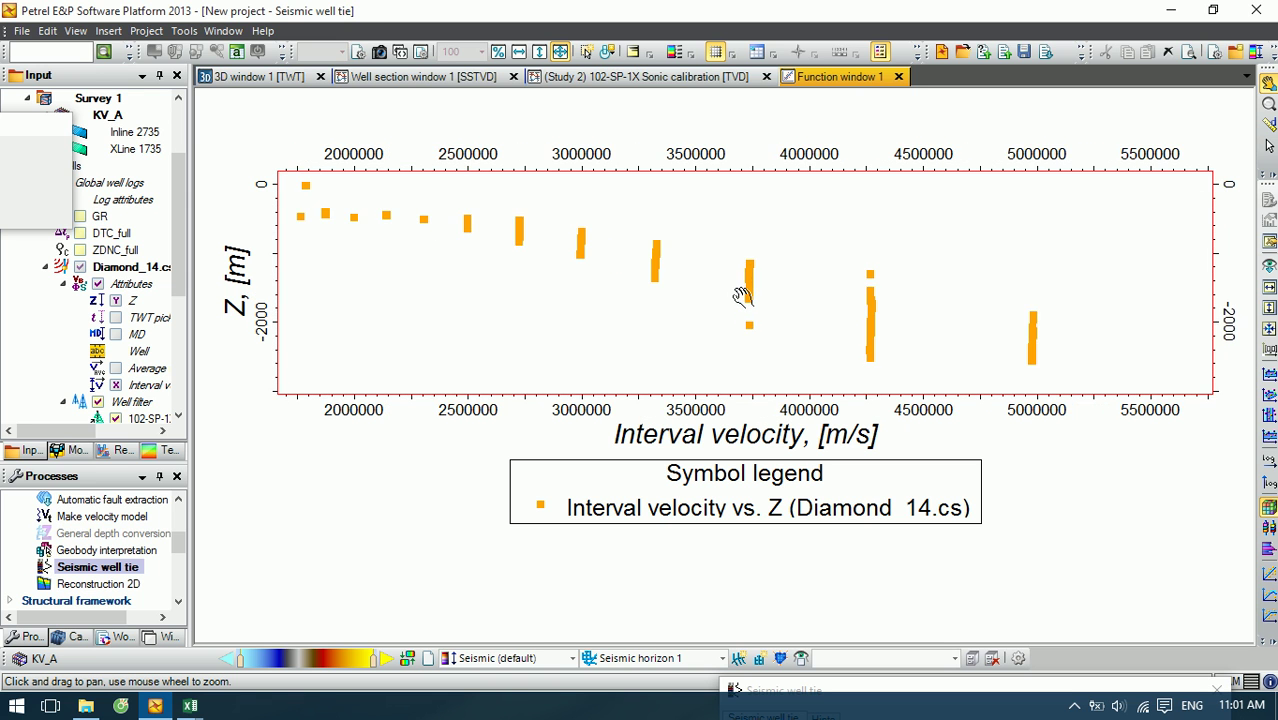
{"action": "scroll", "coordinate": [750, 303], "scroll_direction": "up", "scroll_amount": 4}
{"action": "scroll", "coordinate": [807, 265], "scroll_direction": "down", "scroll_amount": 4}
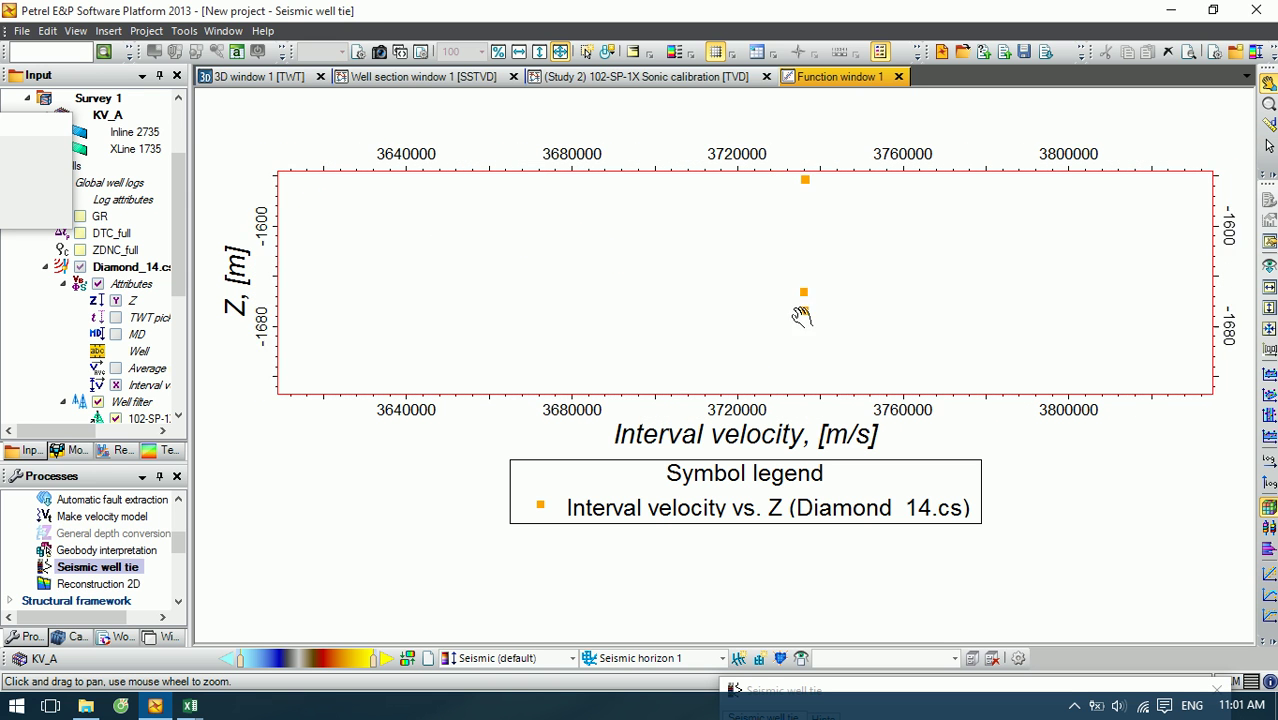
{"action": "scroll", "coordinate": [798, 238], "scroll_direction": "down", "scroll_amount": 6}
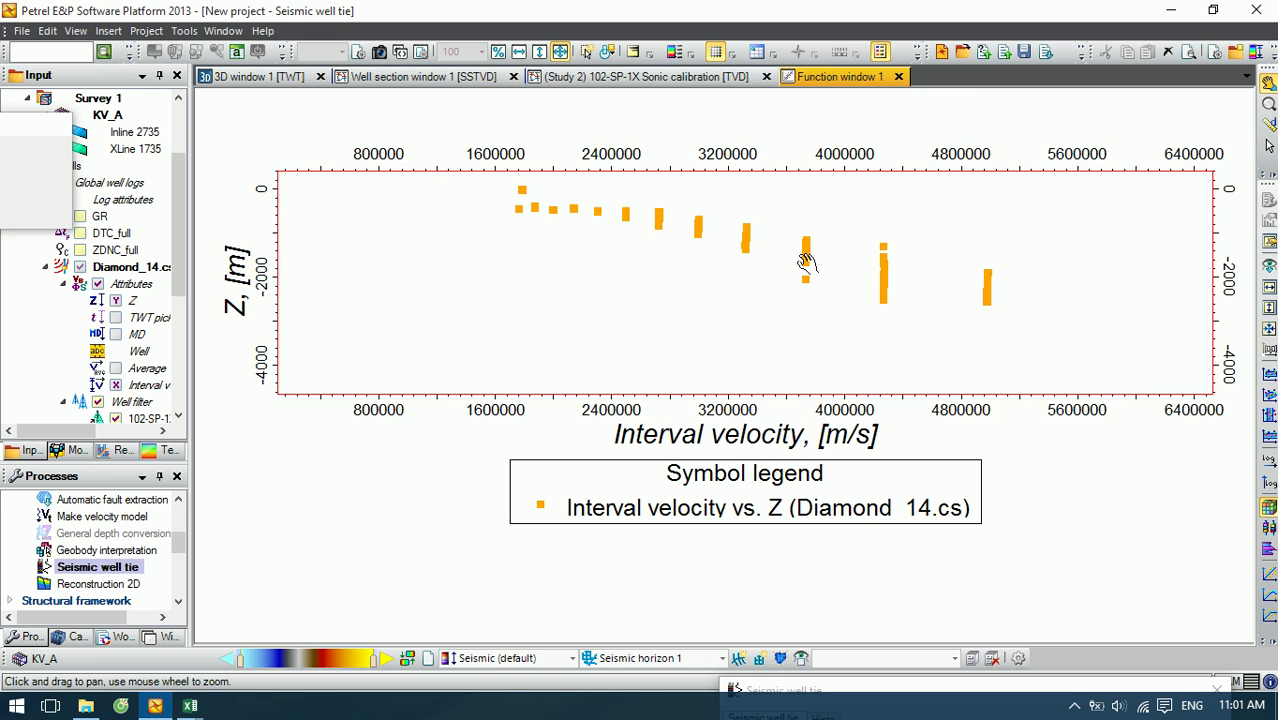
{"action": "left_click_drag", "start_coordinate": [748, 257], "coordinate": [754, 307]}
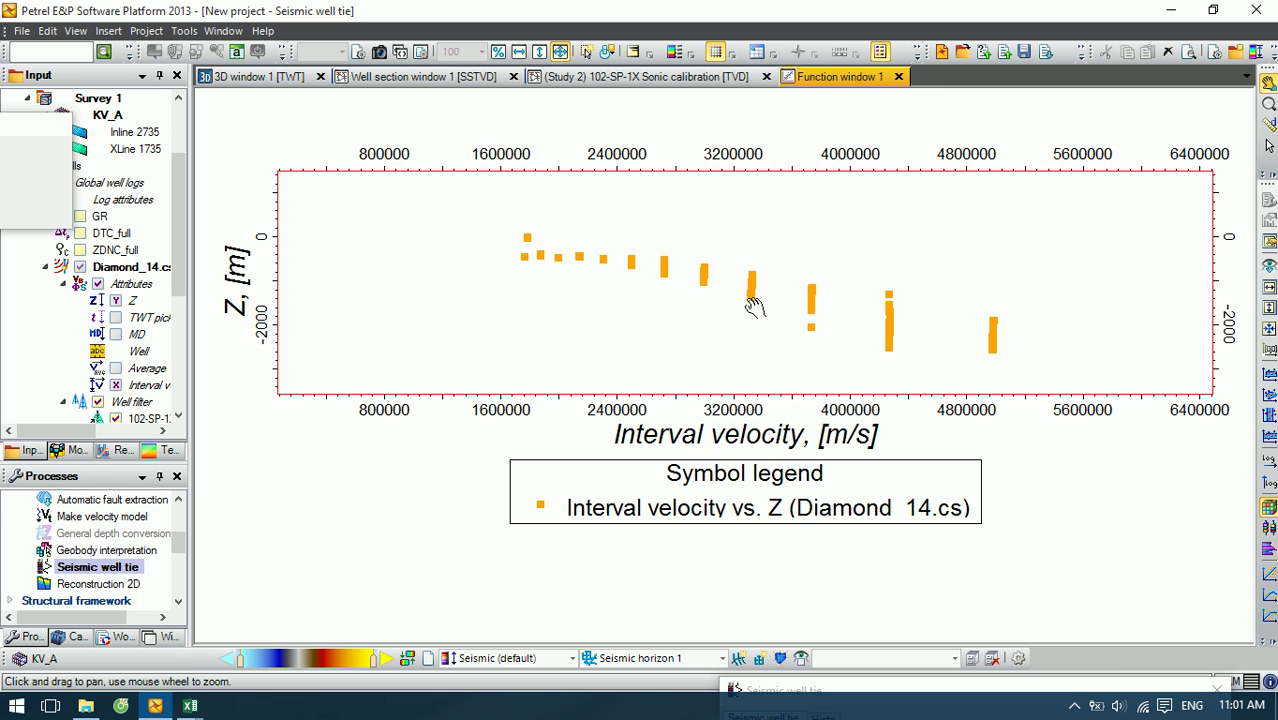
{"action": "double_click", "coordinate": [754, 307]}
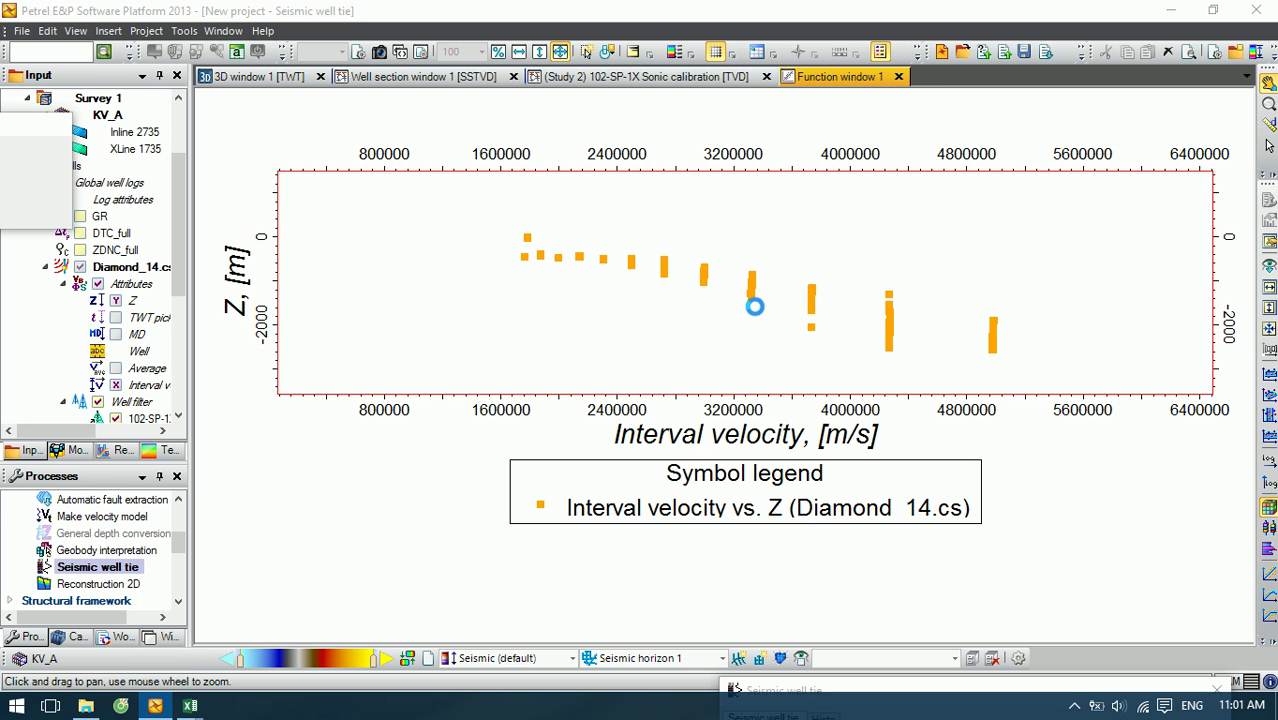
{"action": "key", "text": "Escape"}
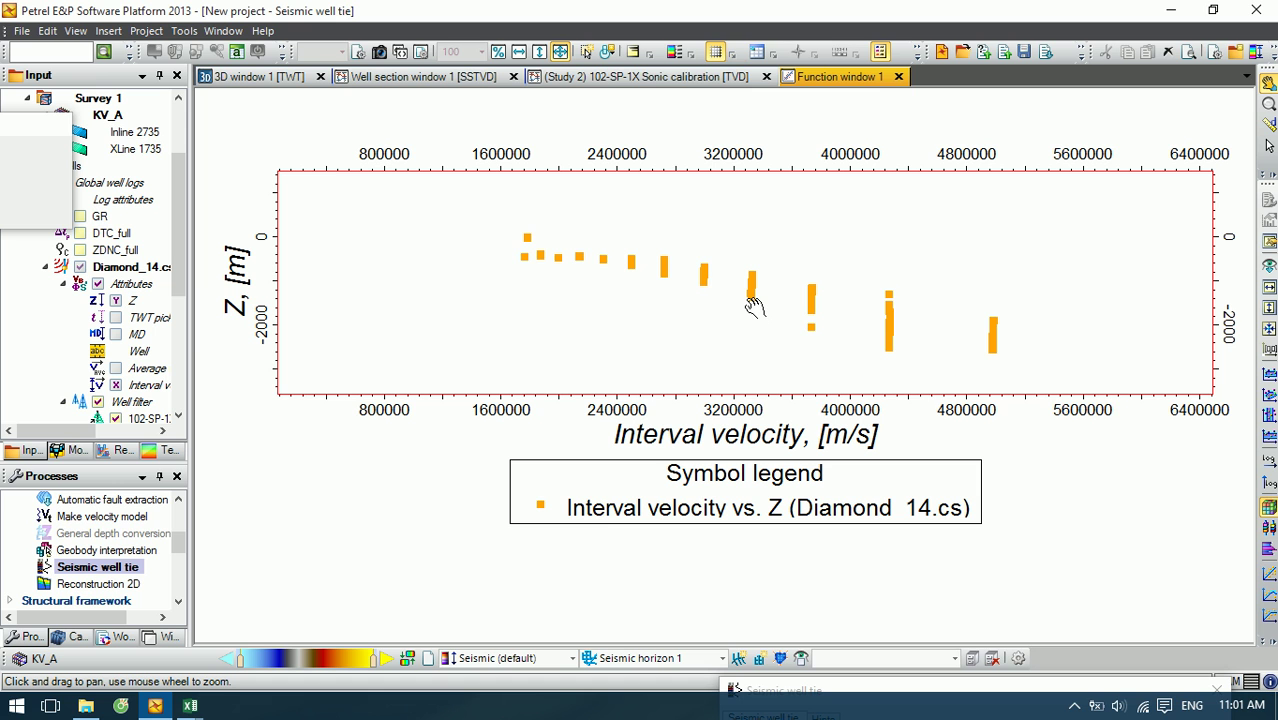
{"action": "mouse_move", "coordinate": [627, 295]}
{"action": "left_mouse_down"}
{"action": "mouse_move", "coordinate": [606, 297]}
{"action": "mouse_move", "coordinate": [605, 337]}
{"action": "mouse_move", "coordinate": [605, 302]}
{"action": "left_mouse_up"}
{"action": "double_click", "coordinate": [605, 302]}
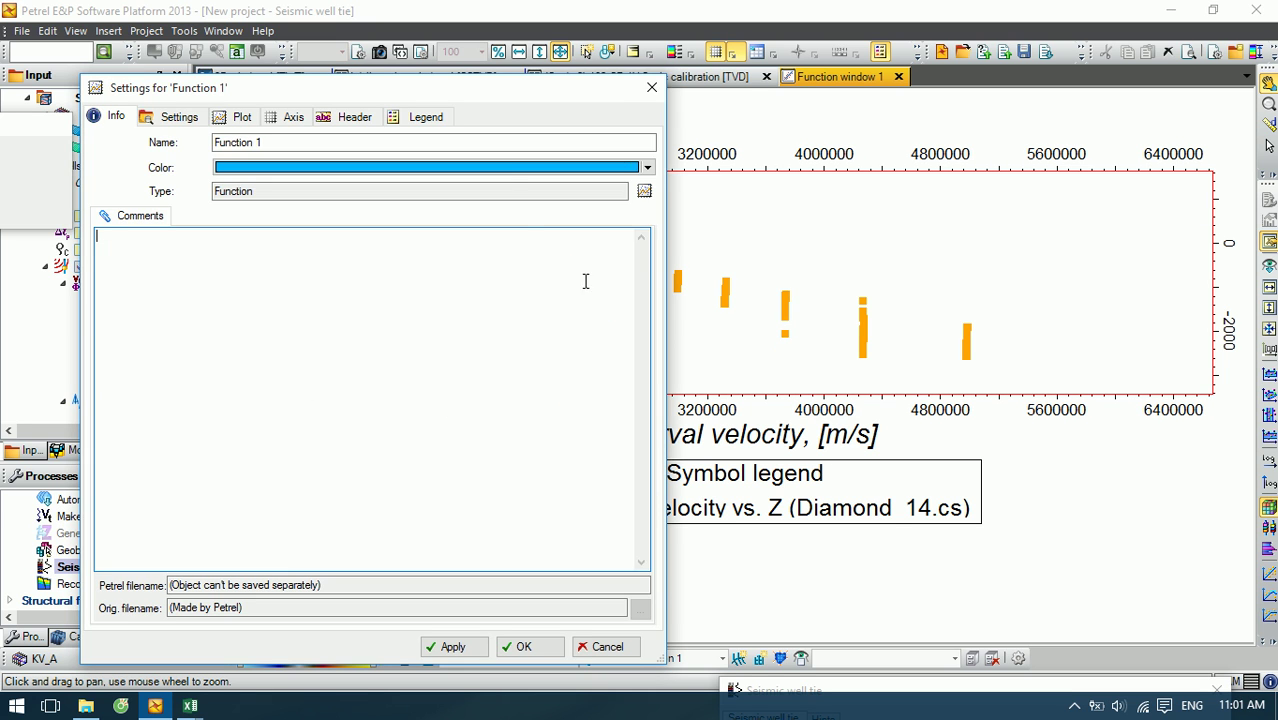
{"action": "left_click", "coordinate": [651, 87]}
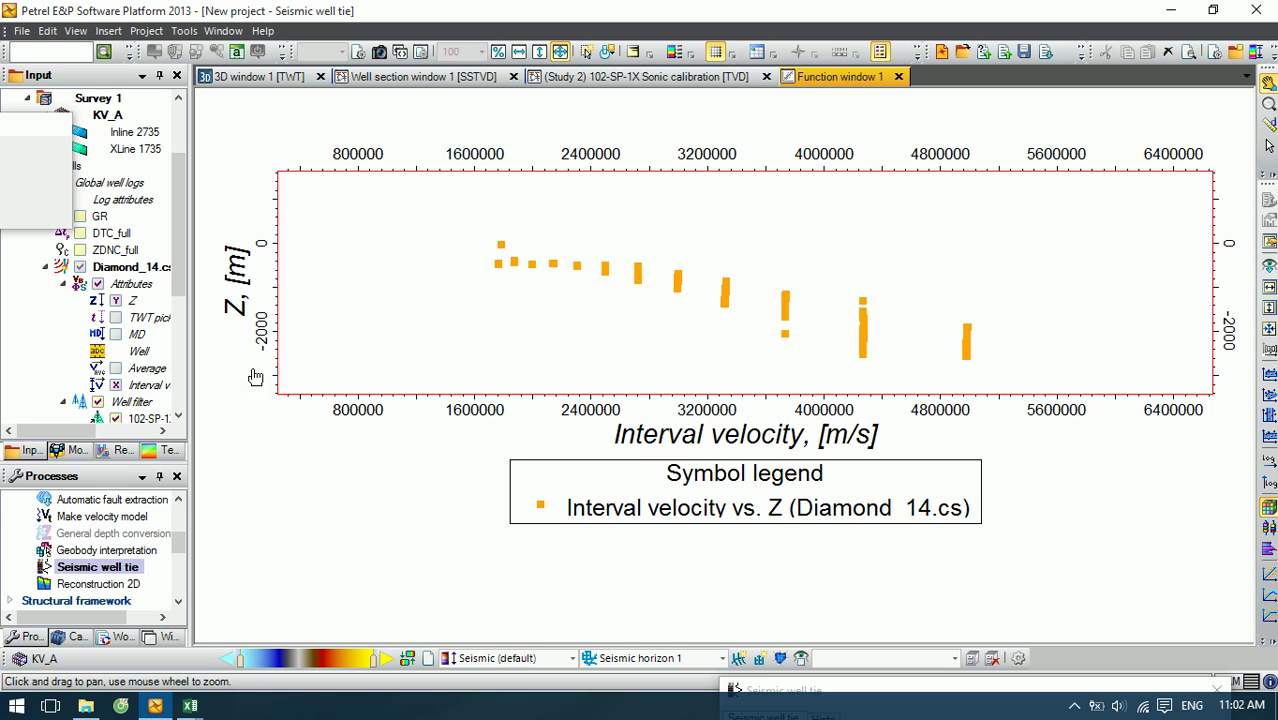
{"action": "left_click", "coordinate": [116, 385]}
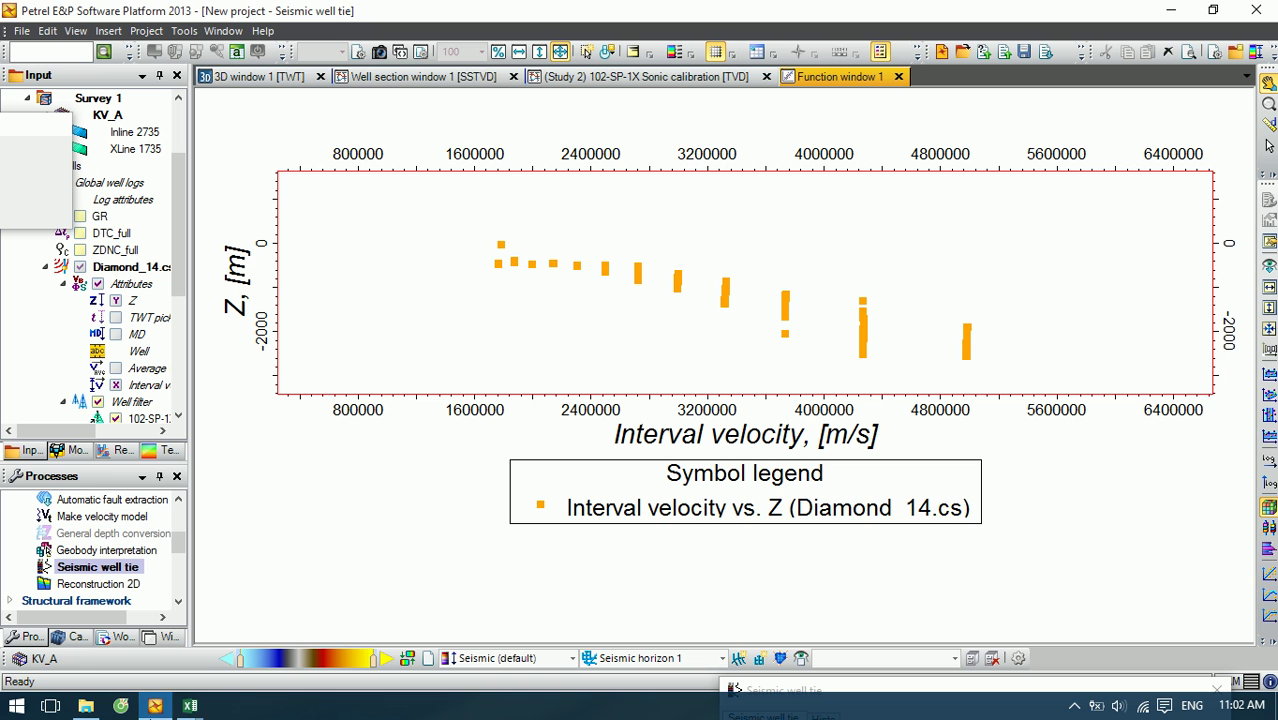
Step: Switch to the VSP_A.xlsx workbook in Excel and examine the MD and TWT values listed on the VSP sheet
{"action": "mouse_move", "coordinate": [190, 706]}
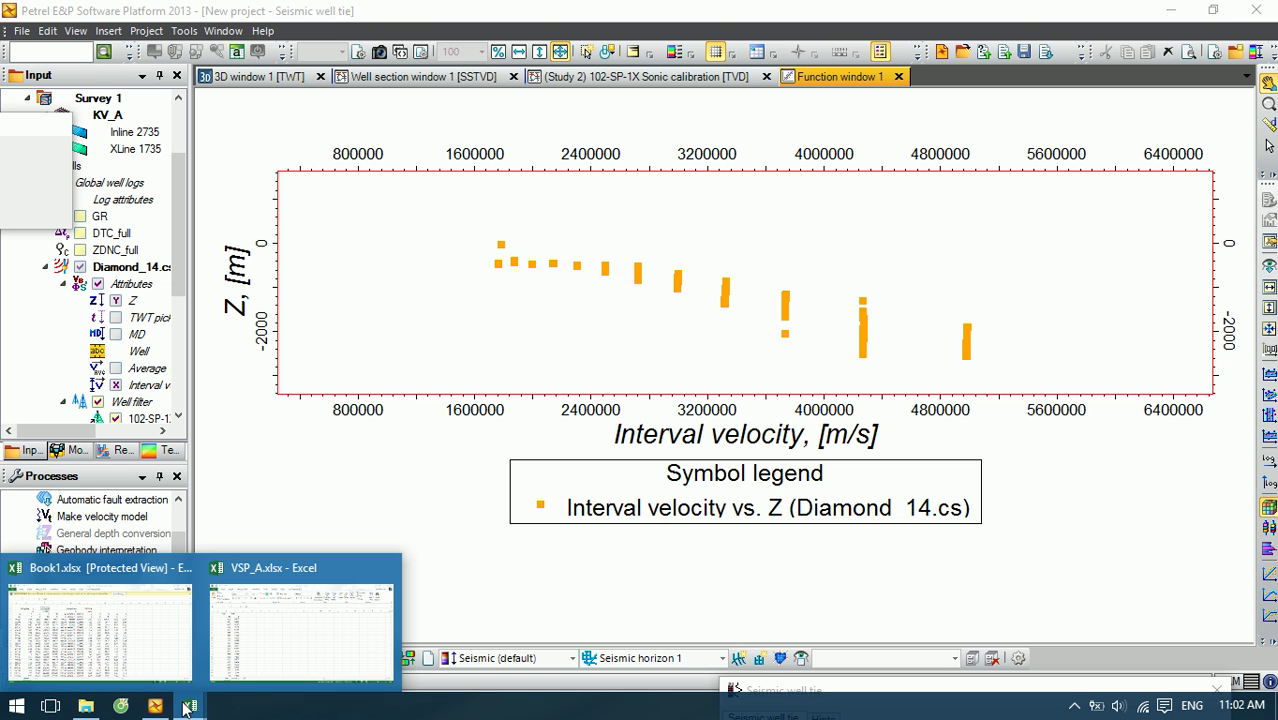
{"action": "left_click", "coordinate": [281, 630]}
{"action": "left_click", "coordinate": [284, 428]}
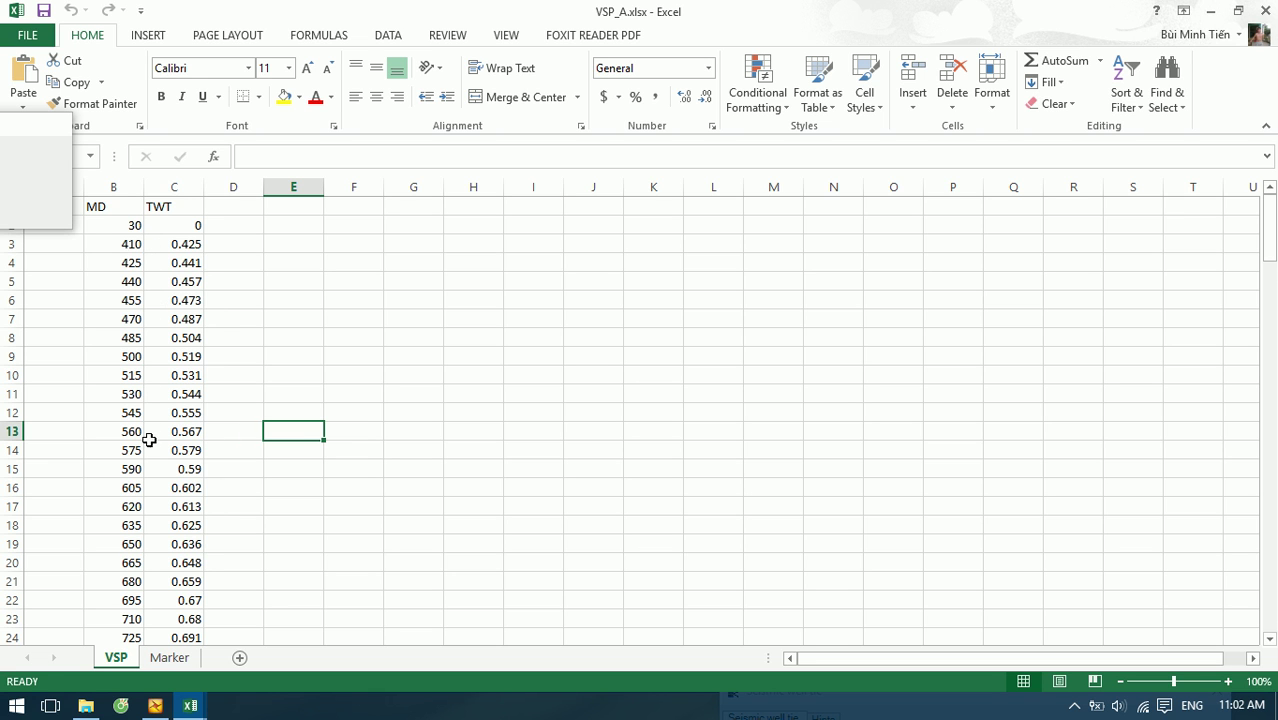
{"action": "scroll", "coordinate": [146, 446], "scroll_direction": "down", "scroll_amount": 2}
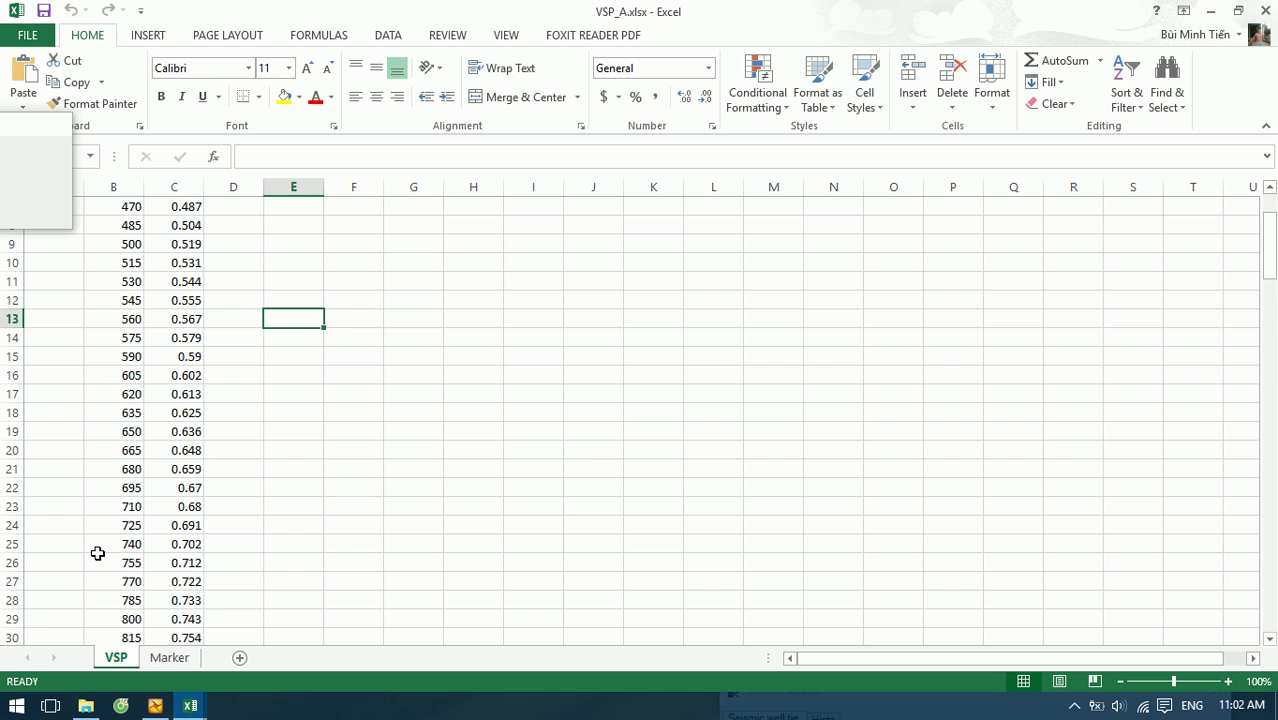
{"action": "scroll", "coordinate": [100, 563], "scroll_direction": "down", "scroll_amount": 6}
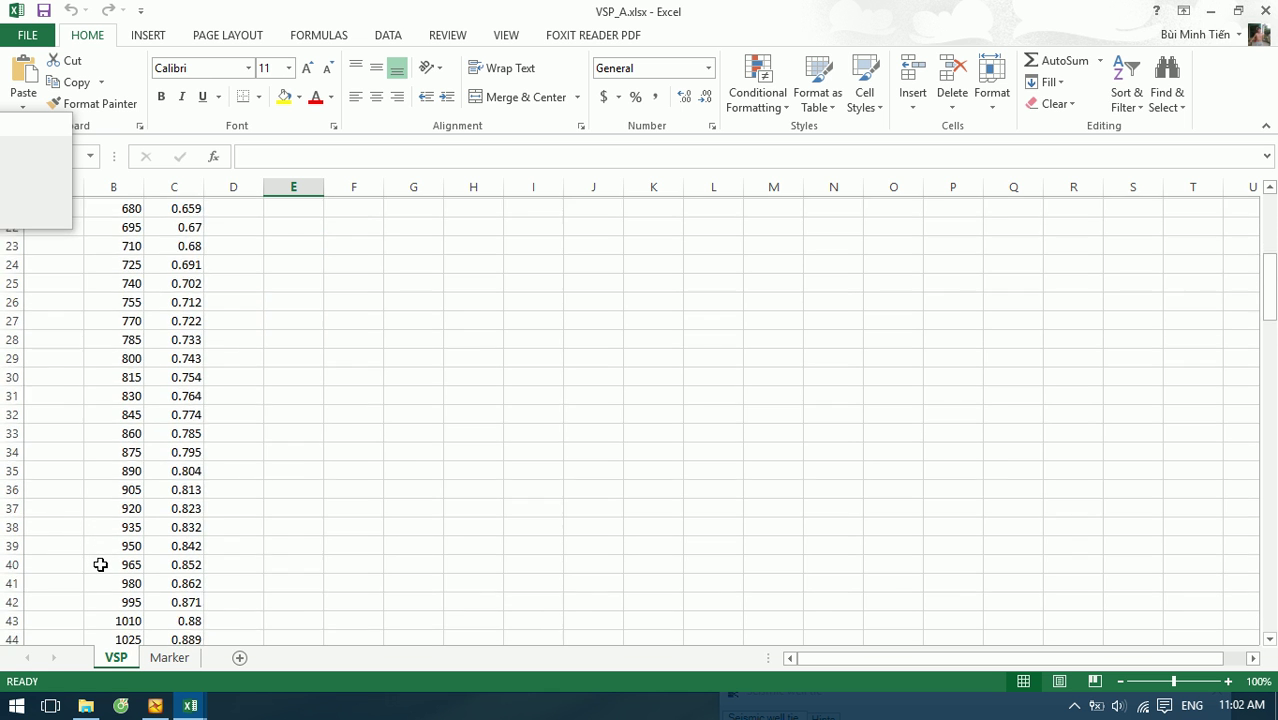
{"action": "scroll", "coordinate": [103, 563], "scroll_direction": "down", "scroll_amount": 4}
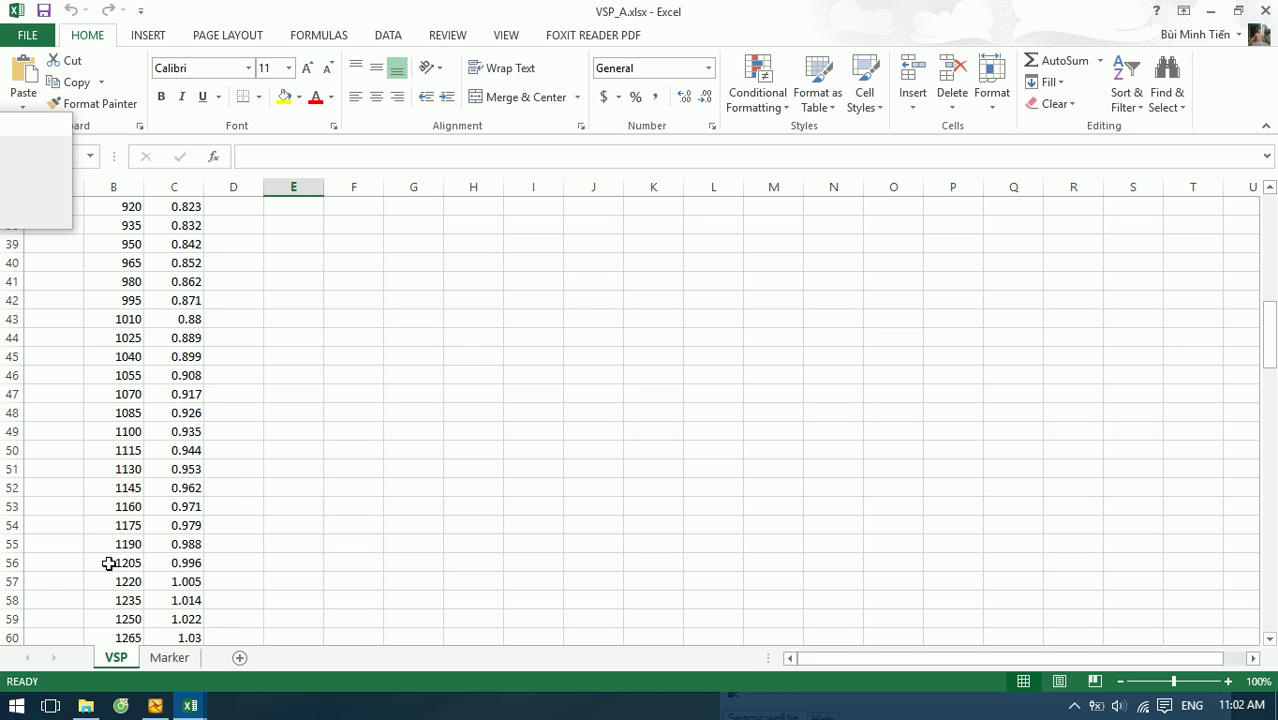
{"action": "scroll", "coordinate": [47, 568], "scroll_direction": "down", "scroll_amount": 3}
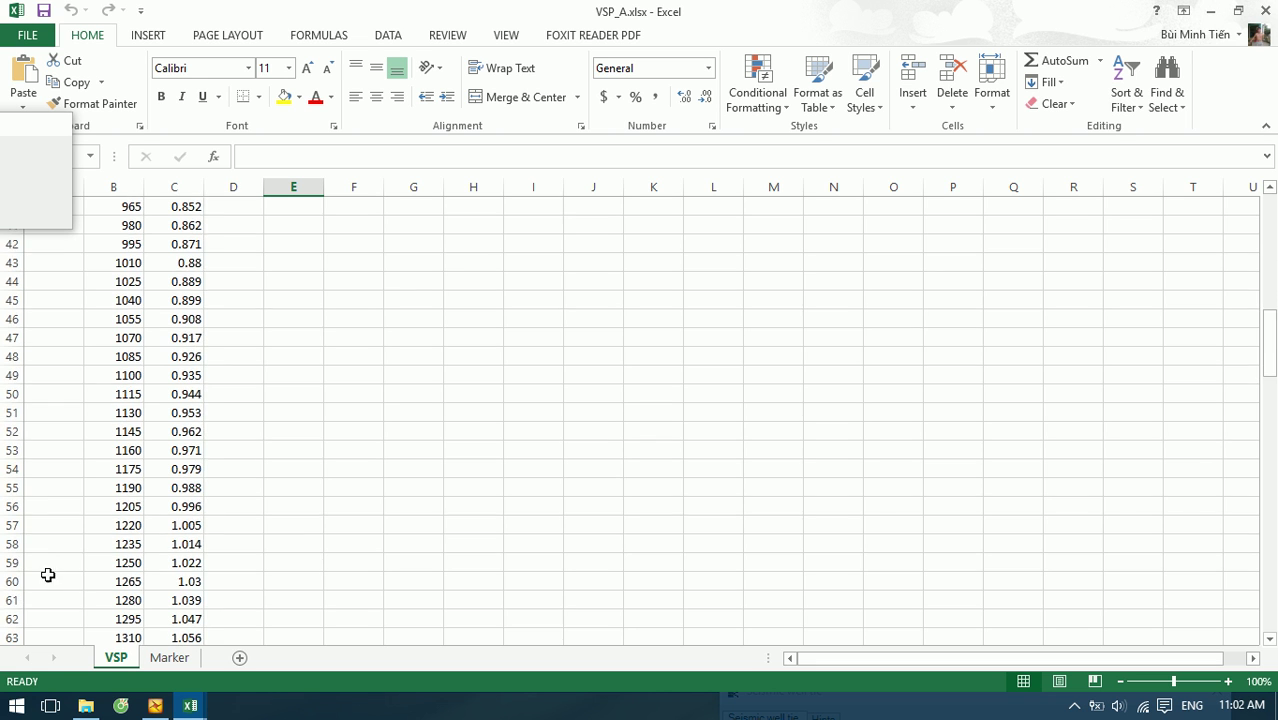
{"action": "scroll", "coordinate": [49, 590], "scroll_direction": "down", "scroll_amount": 1}
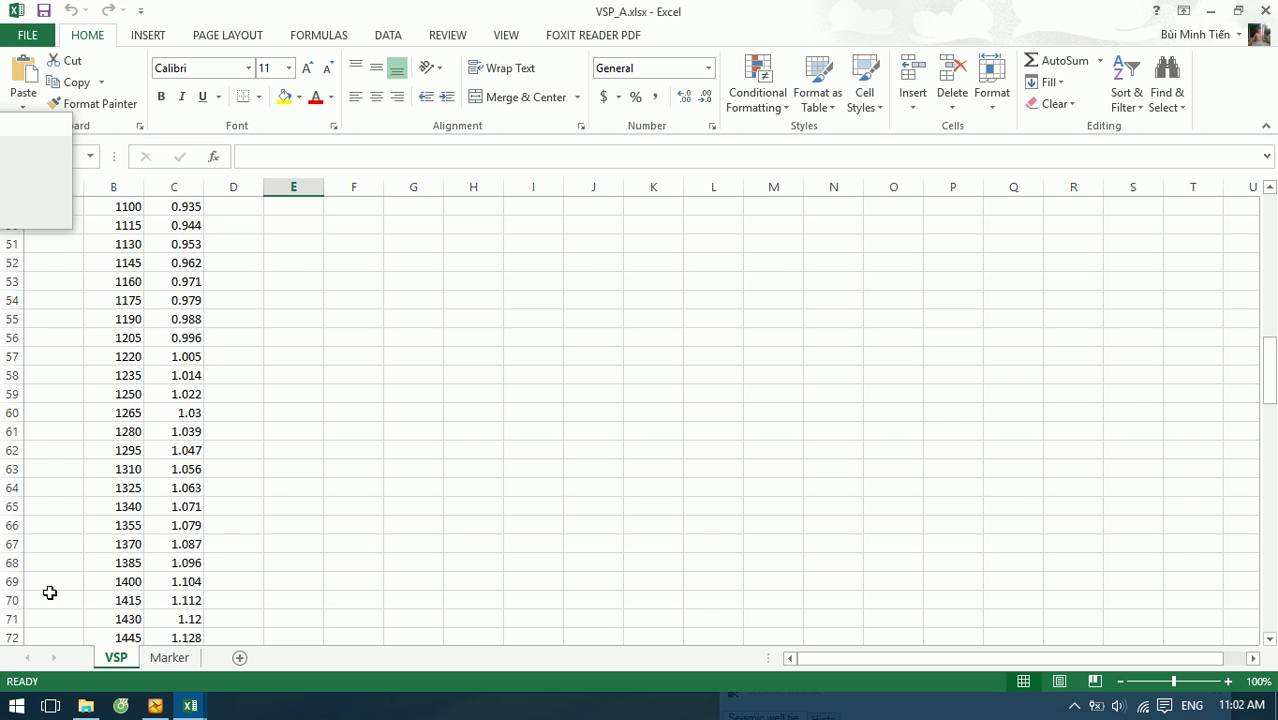
{"action": "scroll", "coordinate": [300, 541], "scroll_direction": "down", "scroll_amount": 2}
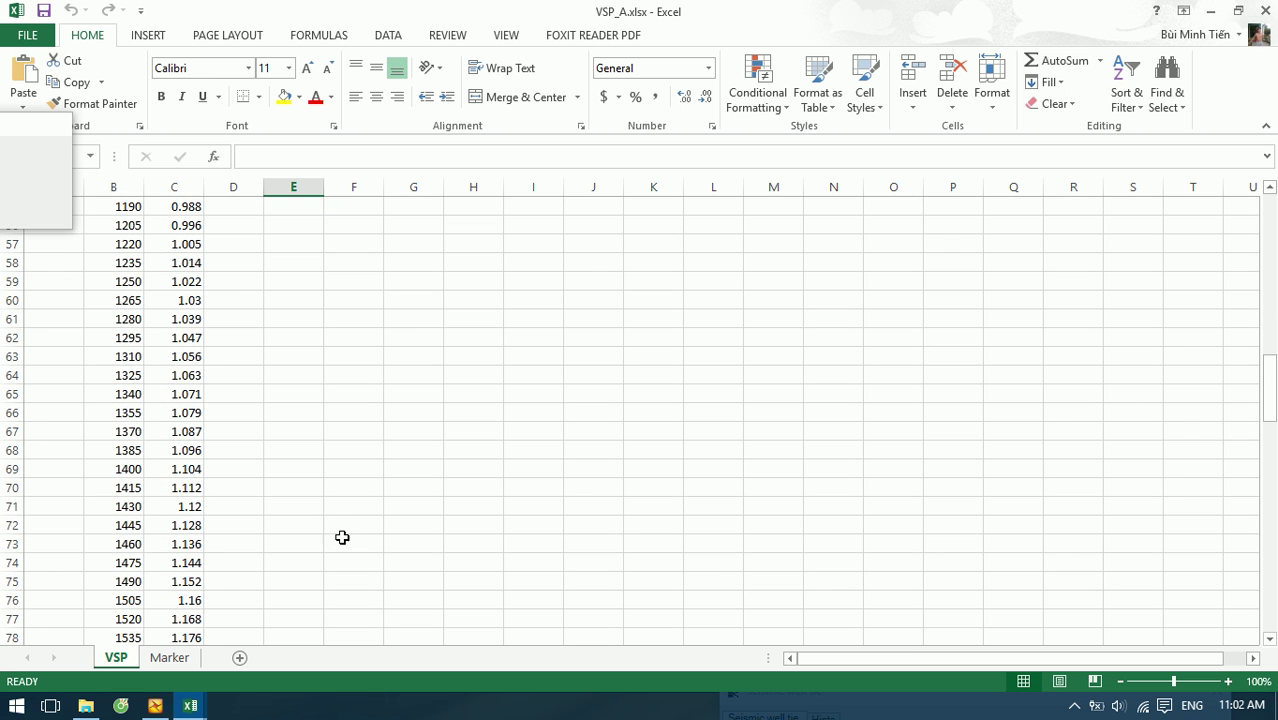
{"action": "scroll", "coordinate": [341, 535], "scroll_direction": "down", "scroll_amount": 2}
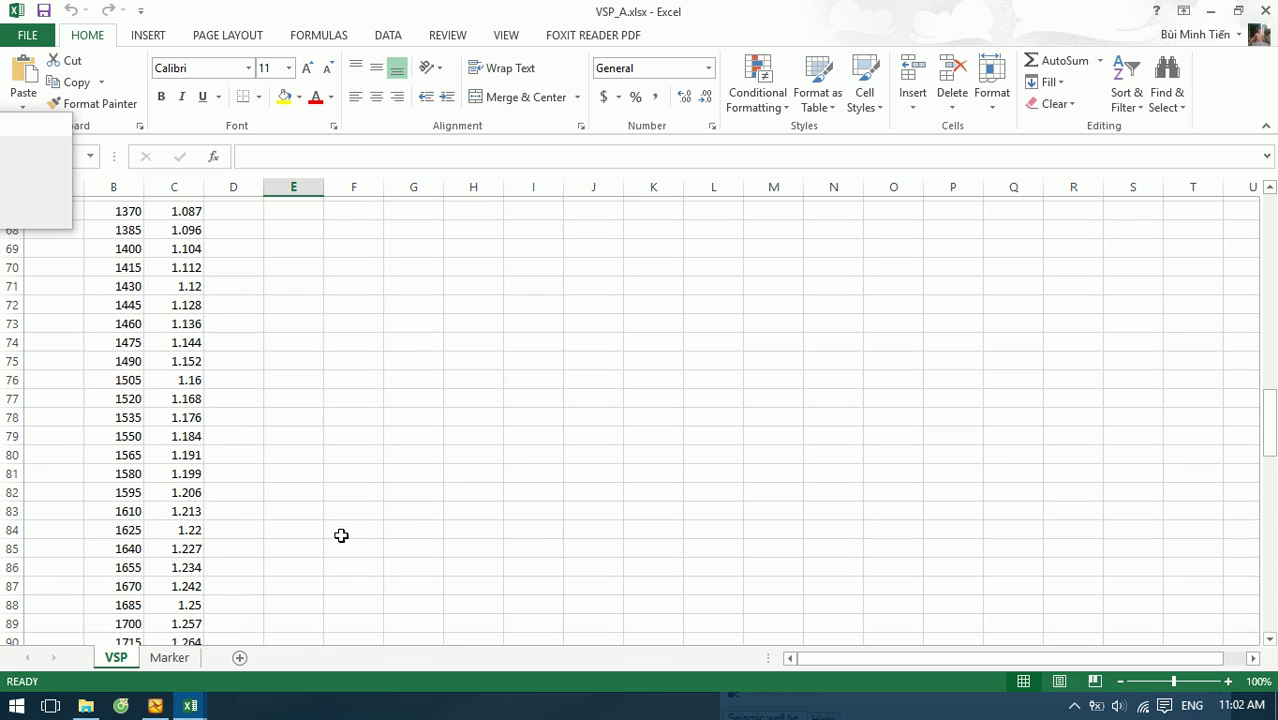
{"action": "scroll", "coordinate": [341, 535], "scroll_direction": "down", "scroll_amount": 4}
{"action": "scroll", "coordinate": [340, 534], "scroll_direction": "up", "scroll_amount": 19}
{"action": "scroll", "coordinate": [339, 533], "scroll_direction": "up", "scroll_amount": 7}
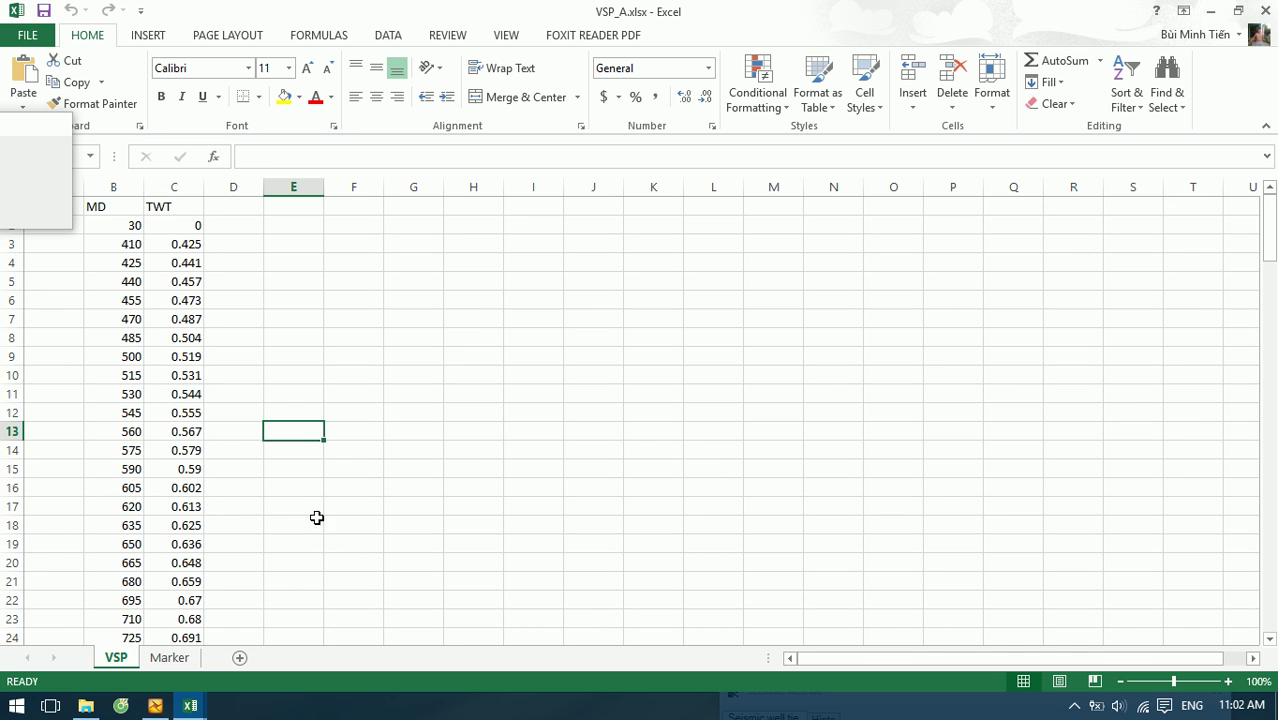
Step: Return to Petrel and plot Diamond_14.cs TWT picked against Z in the function window instead of interval velocity
{"action": "left_click", "coordinate": [155, 706]}
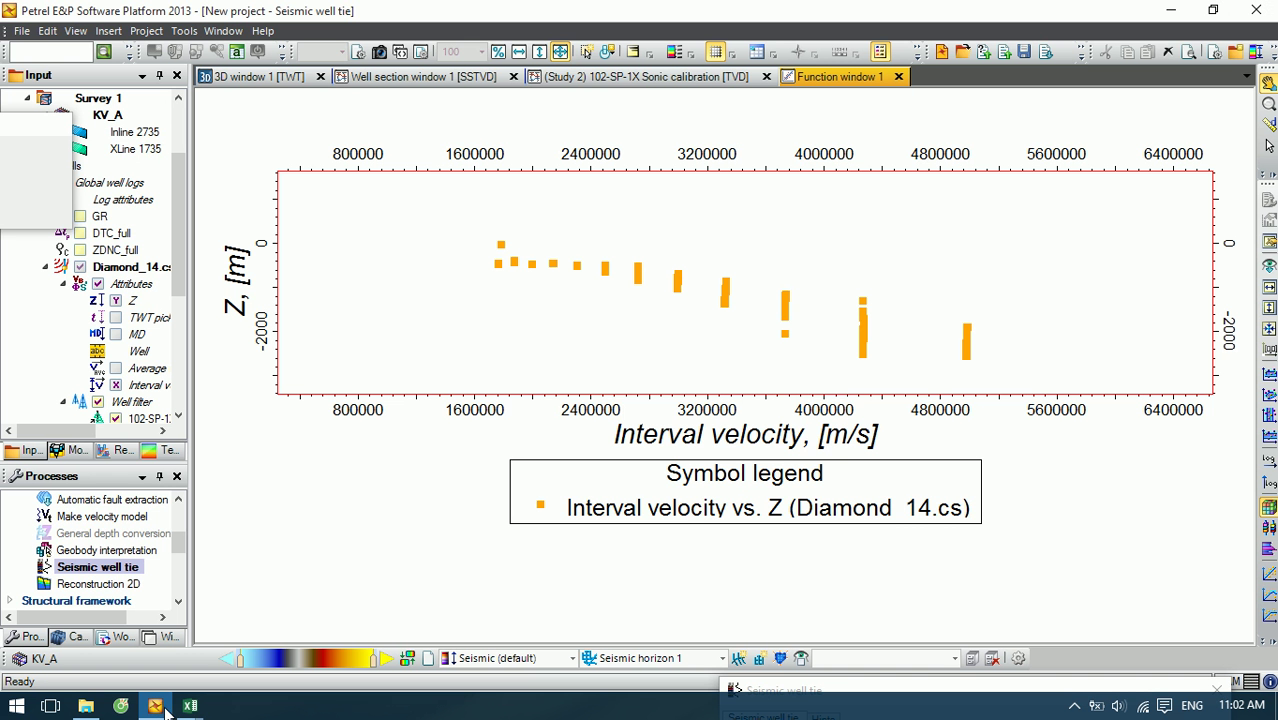
{"action": "left_click", "coordinate": [116, 318]}
{"action": "left_click", "coordinate": [116, 318]}
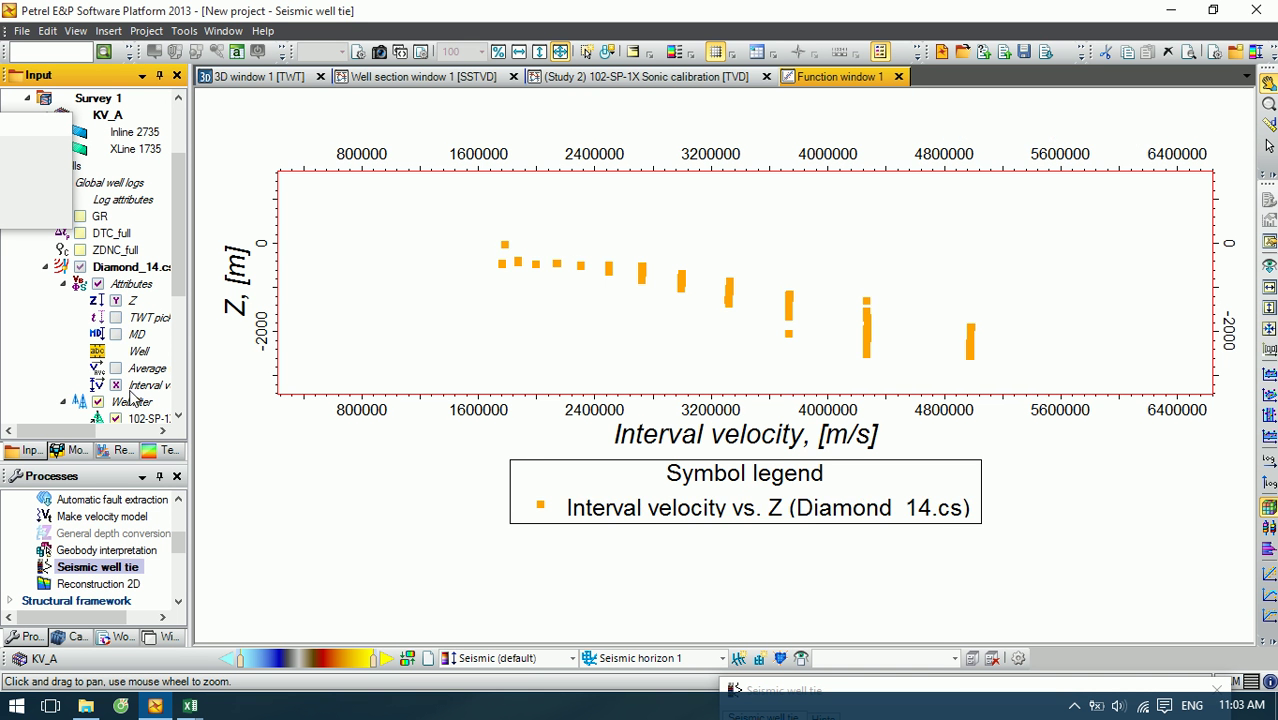
{"action": "left_click", "coordinate": [116, 385]}
{"action": "left_click", "coordinate": [116, 318]}
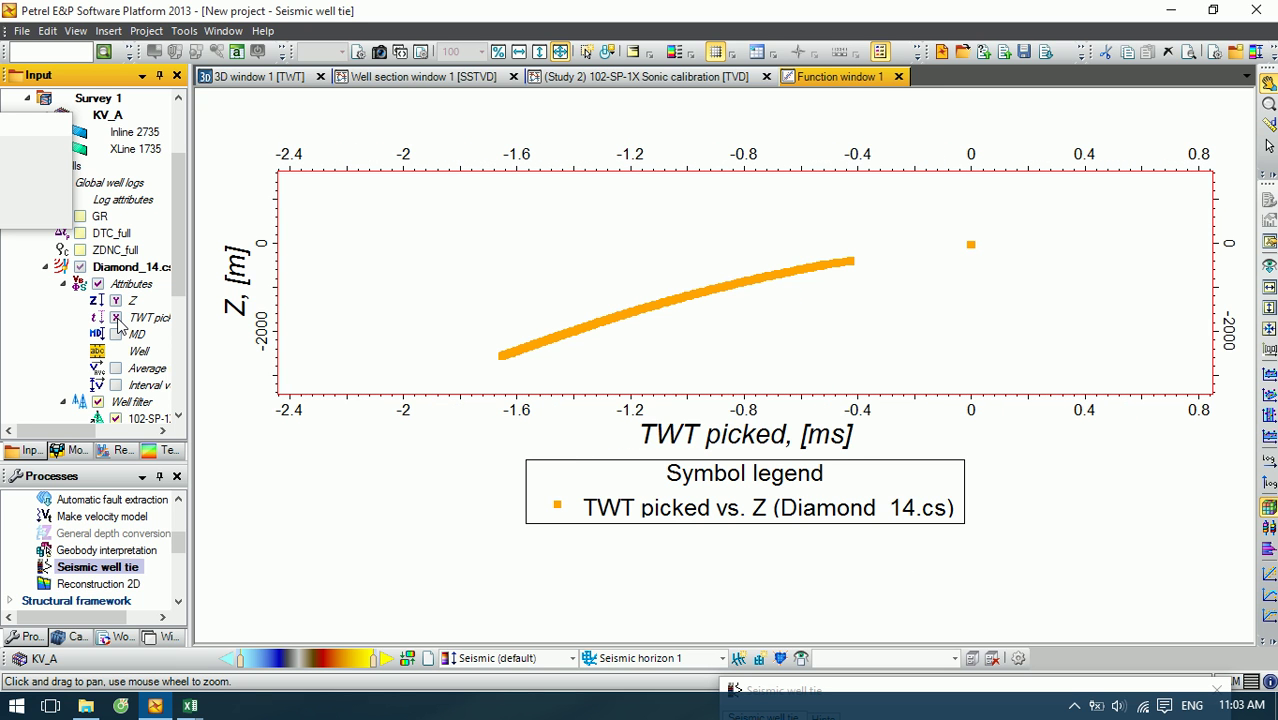
Step: Compare the Diamond_14.cs average velocity and interval velocity plots against Z, ending with average velocity on the X axis
{"action": "left_click", "coordinate": [116, 318]}
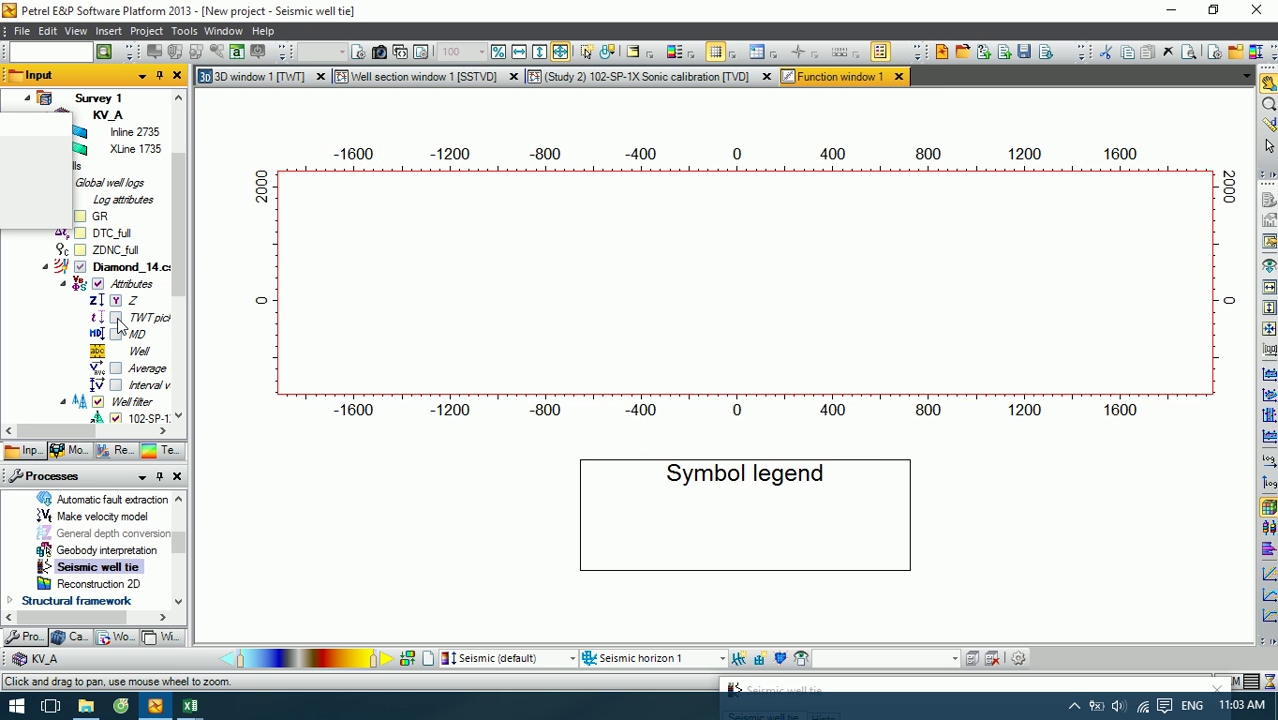
{"action": "left_click", "coordinate": [116, 368]}
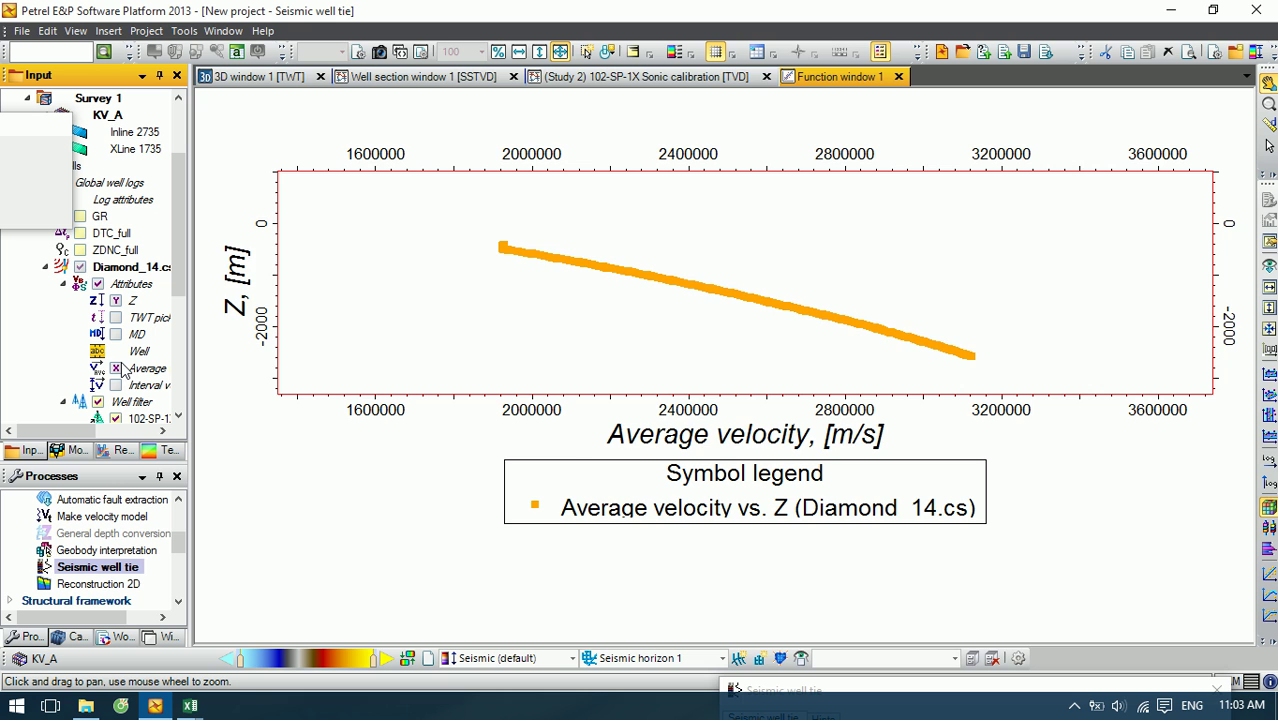
{"action": "left_click", "coordinate": [116, 368]}
{"action": "left_click", "coordinate": [116, 385]}
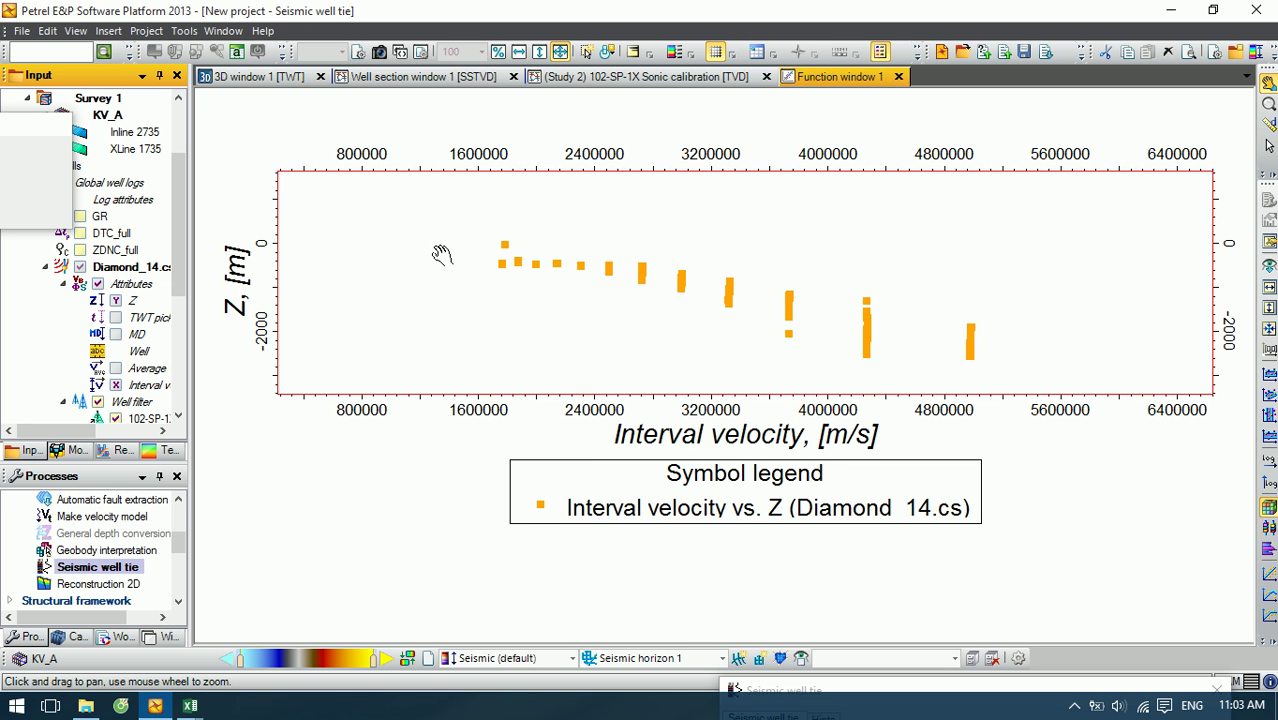
{"action": "left_click", "coordinate": [116, 384]}
{"action": "left_click", "coordinate": [116, 368]}
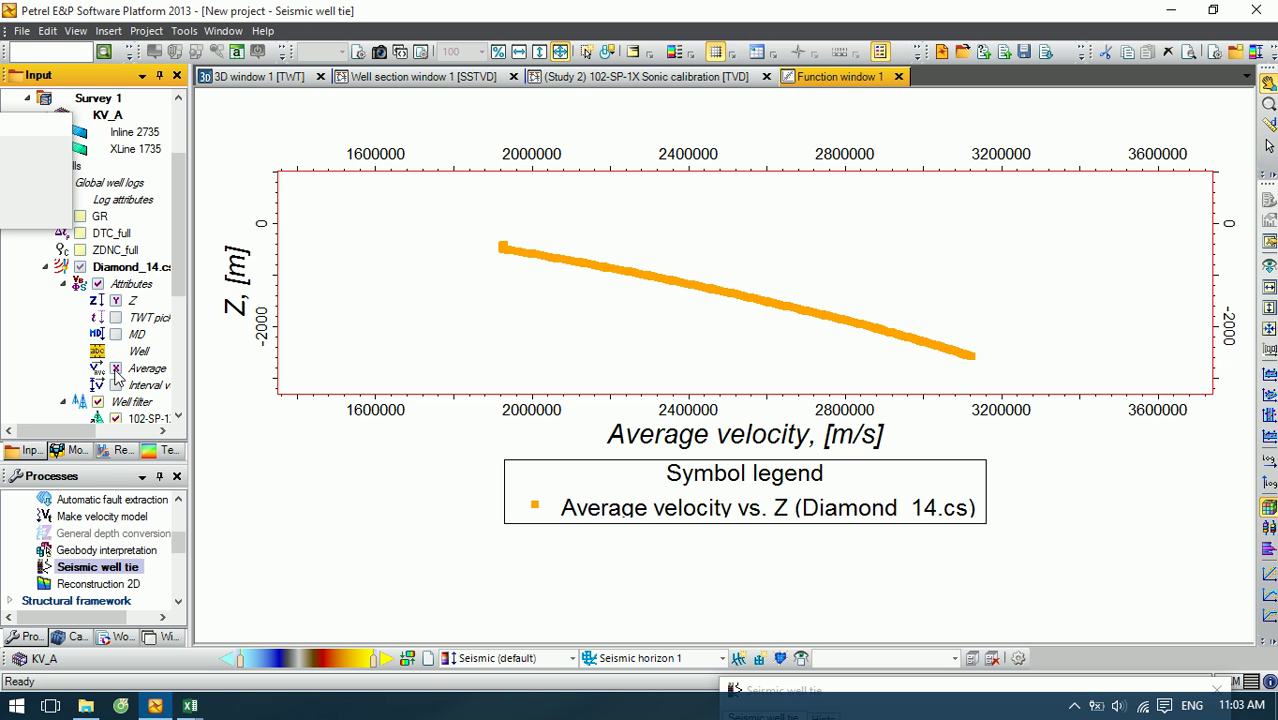
Step: Show the Study 2 sonic calibration window for 102-SP-1X and close its message log
{"action": "left_click", "coordinate": [381, 85]}
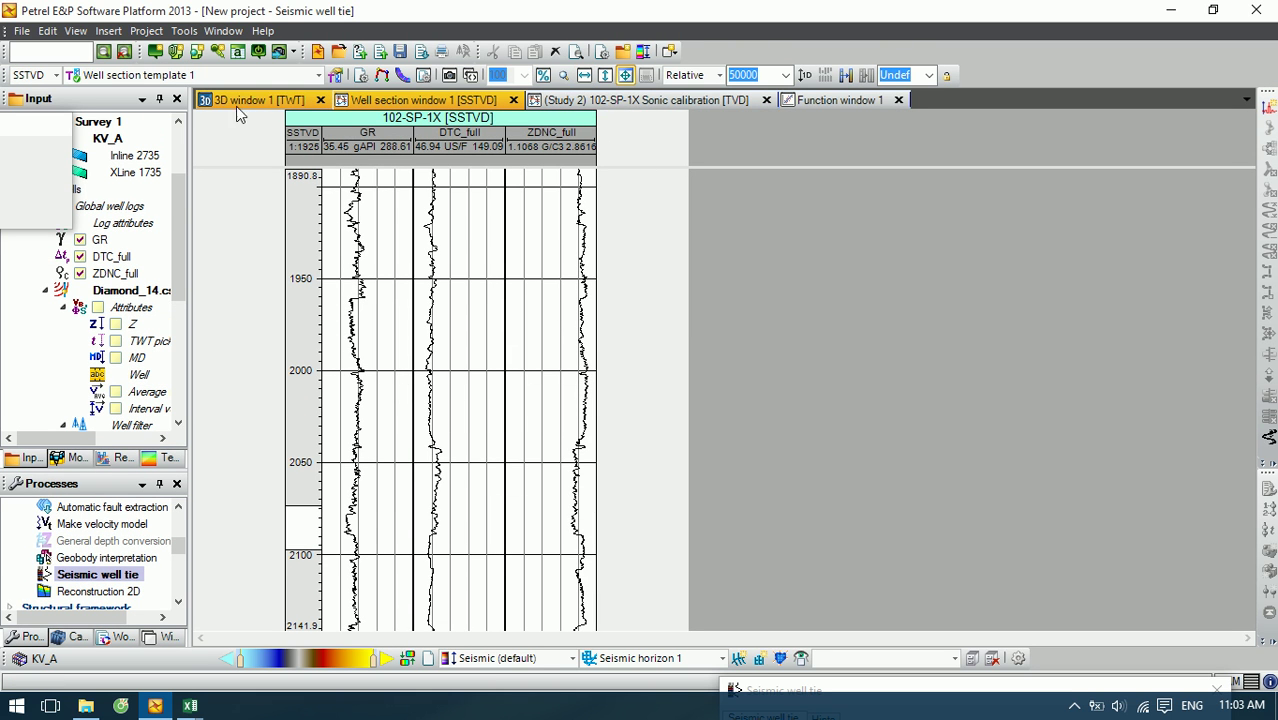
{"action": "left_click", "coordinate": [724, 101]}
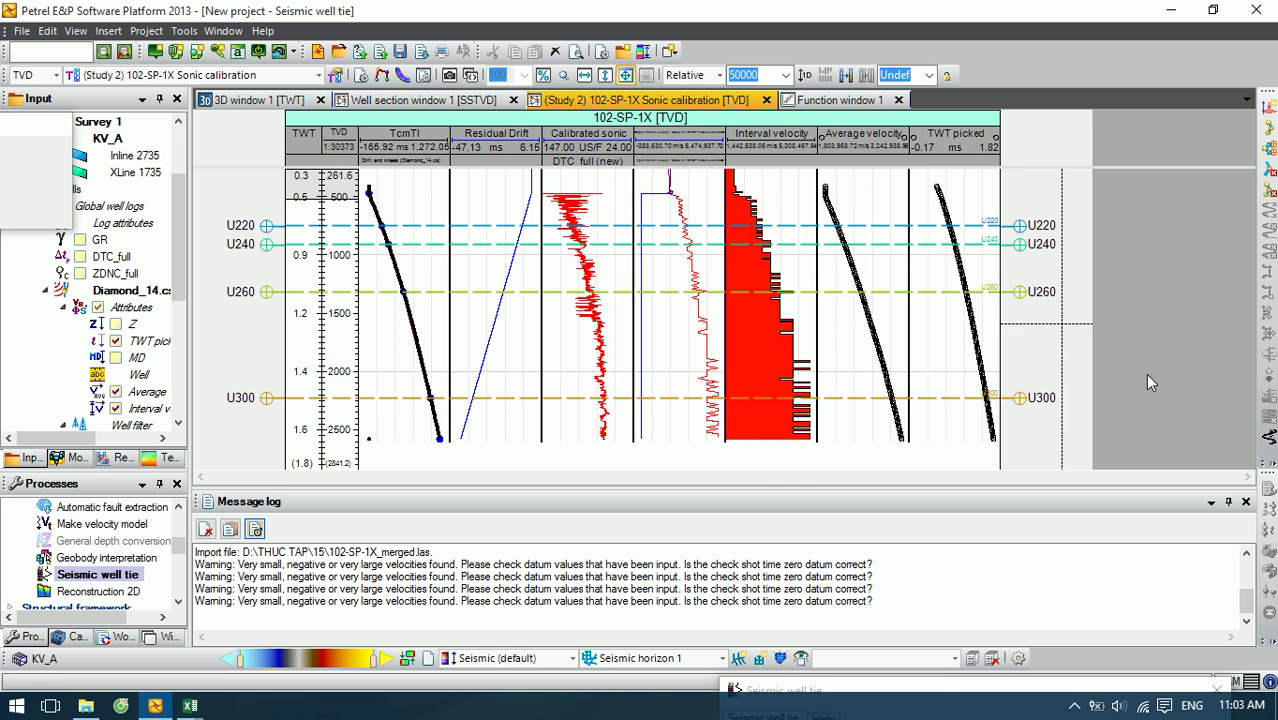
{"action": "left_click", "coordinate": [1245, 502]}
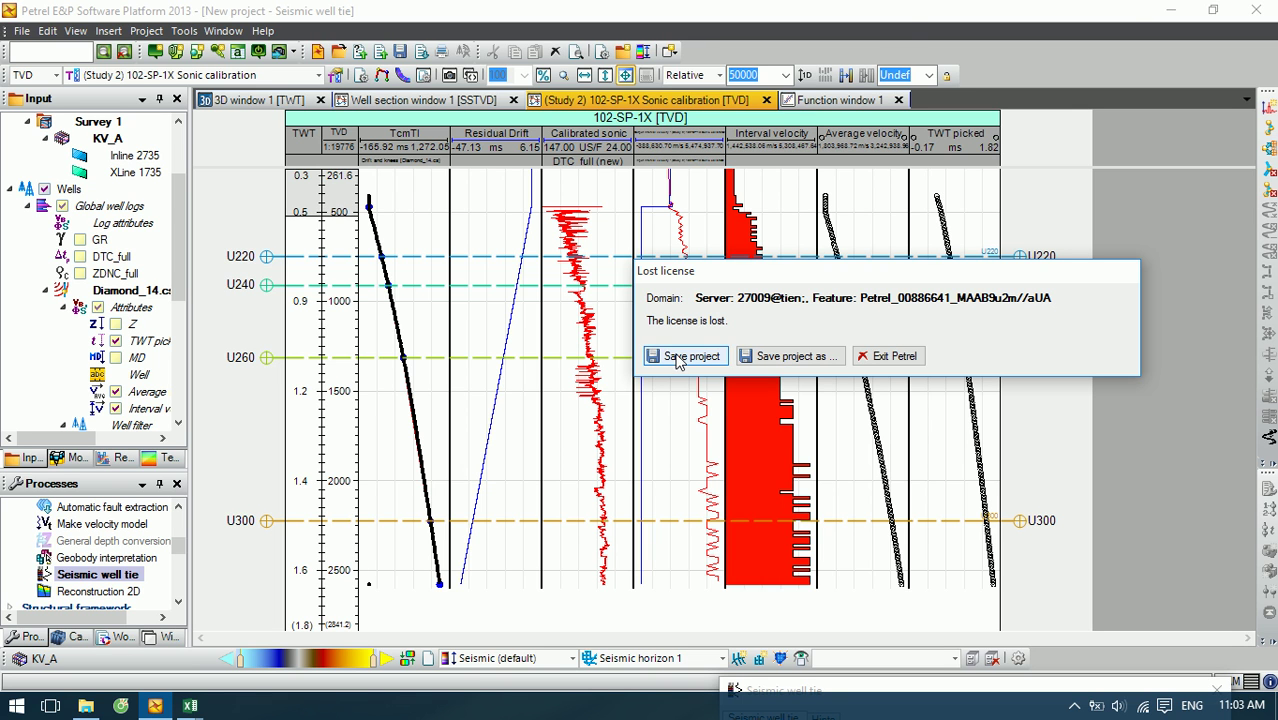
Step: Save the project as 16 in the Documents folder from the lost license dialog, and exit Petrel with the exit prompt accepted
{"action": "left_click_drag", "start_coordinate": [731, 289], "coordinate": [298, 698]}
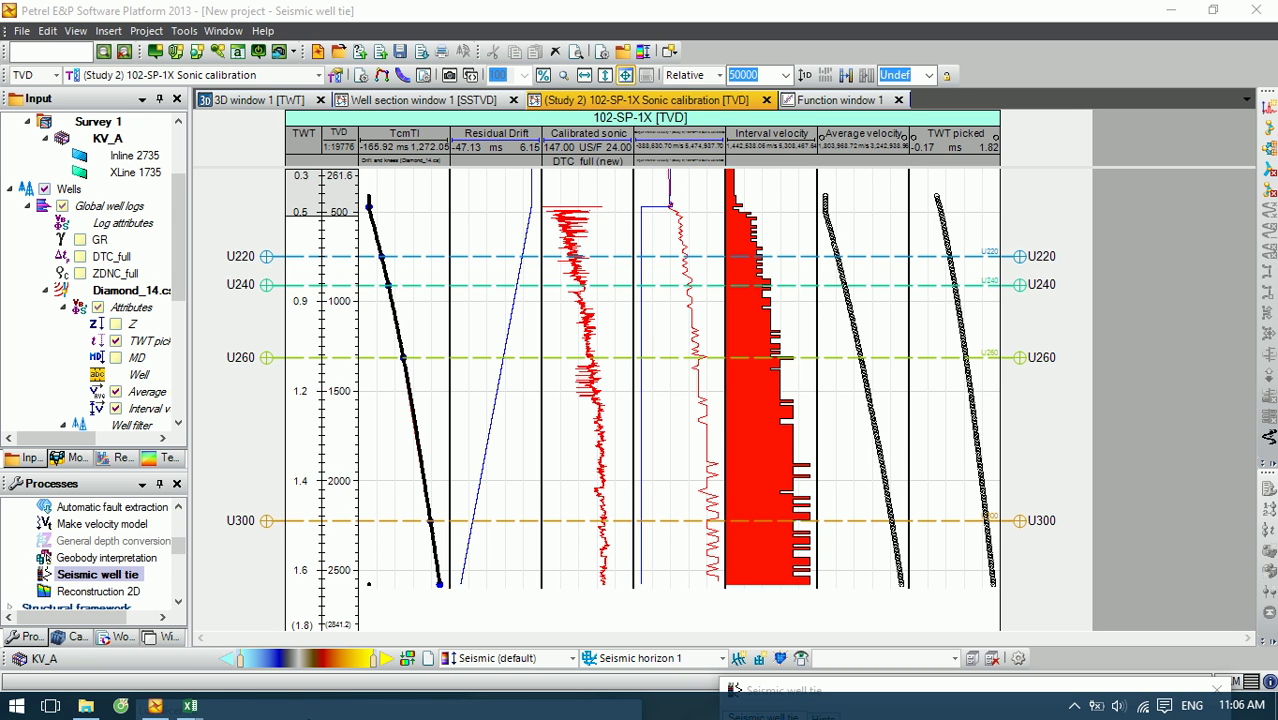
{"action": "mouse_move", "coordinate": [155, 710]}
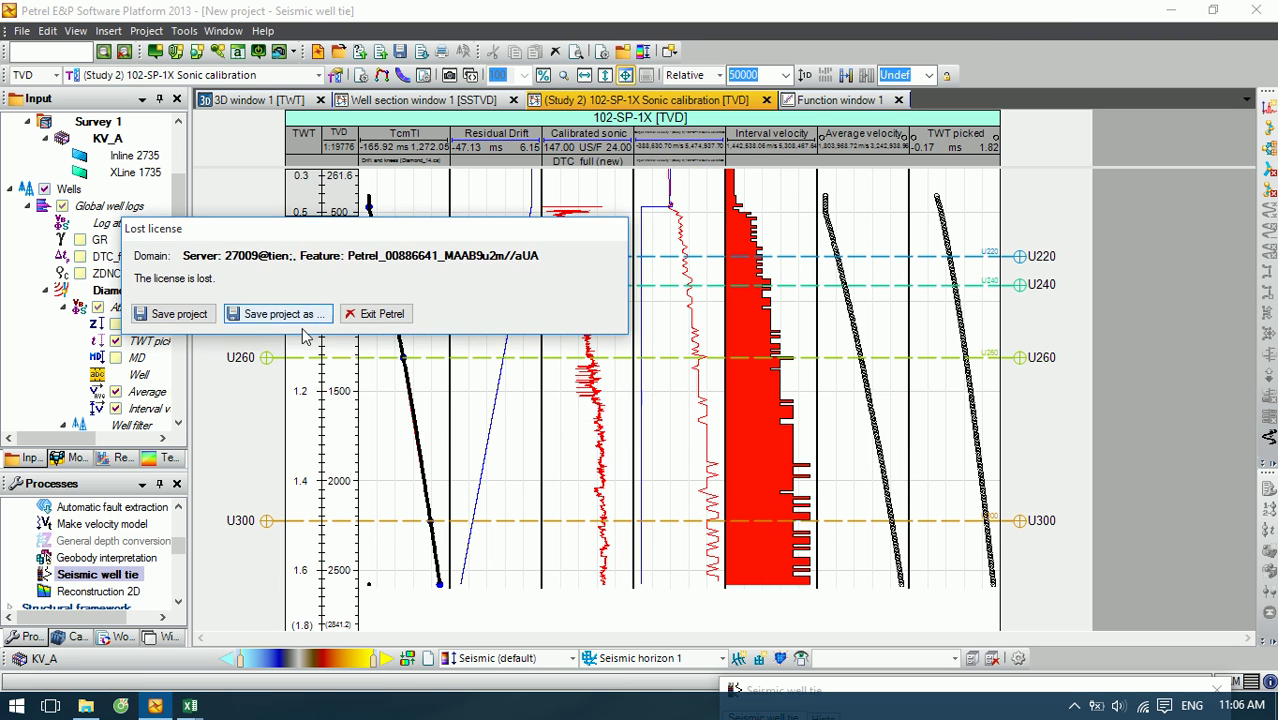
{"action": "left_click", "coordinate": [192, 316]}
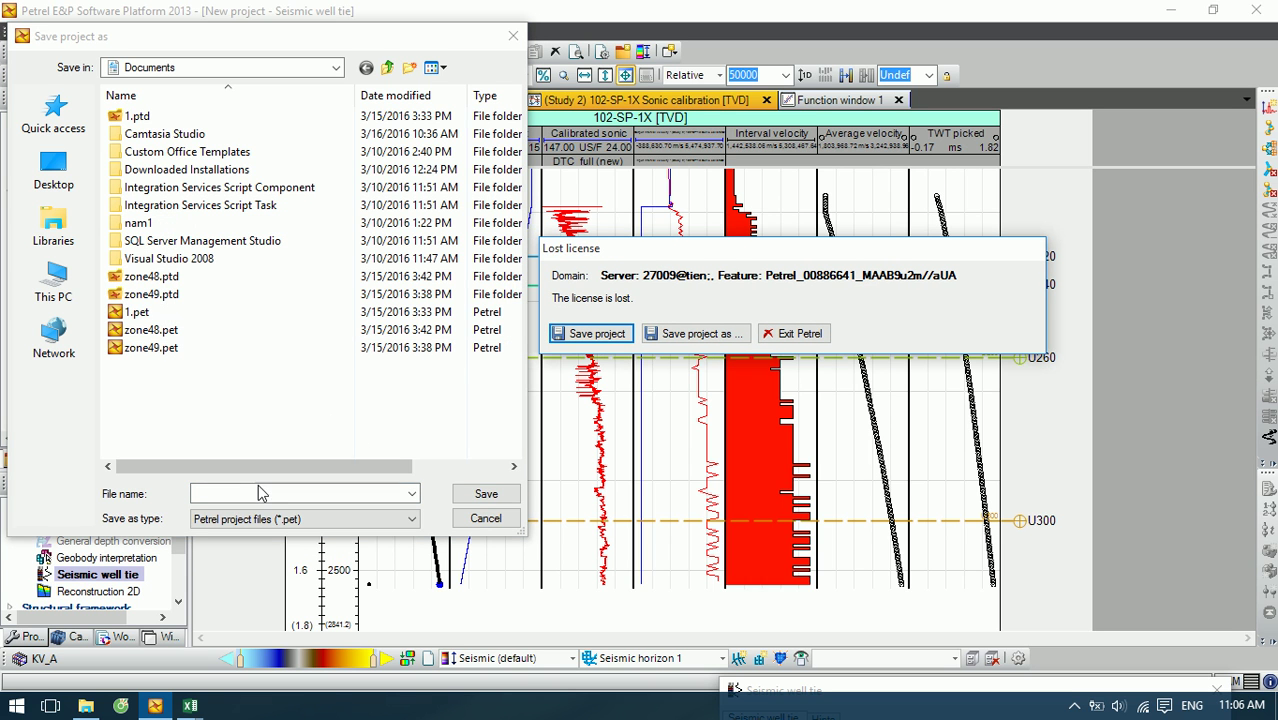
{"action": "left_click", "coordinate": [258, 459]}
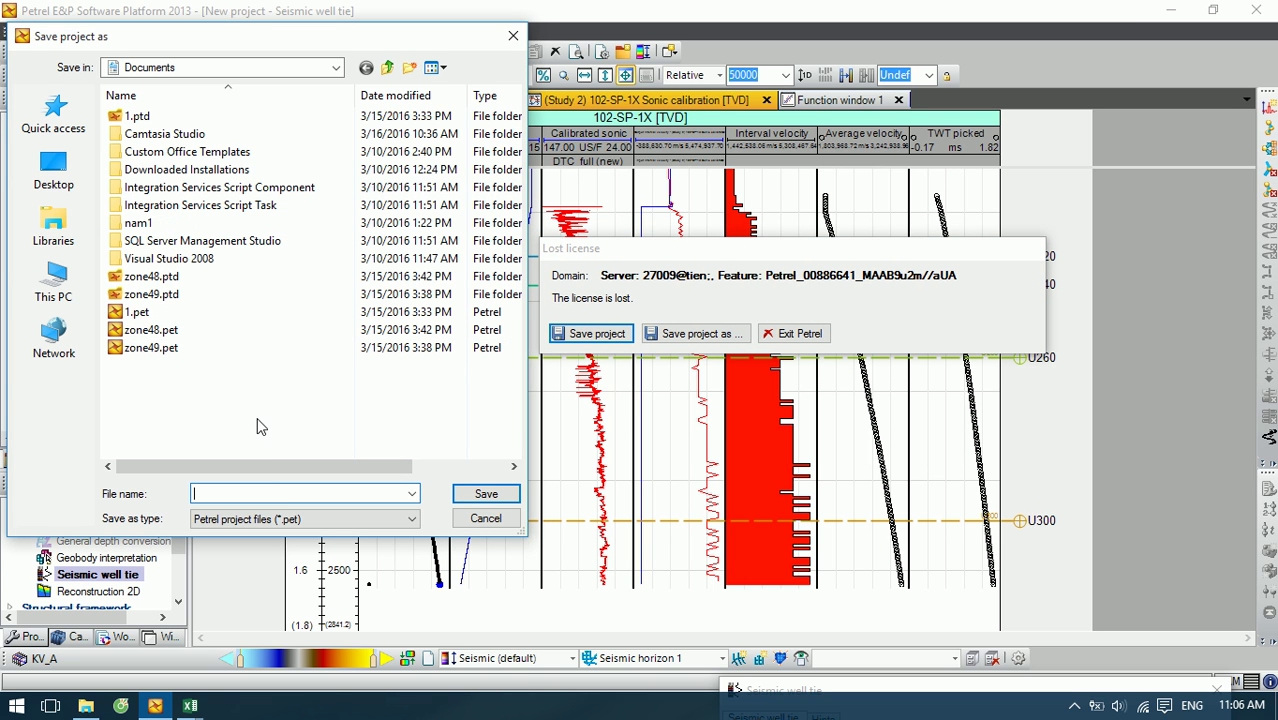
{"action": "type", "text": "16"}
{"action": "left_click", "coordinate": [477, 497]}
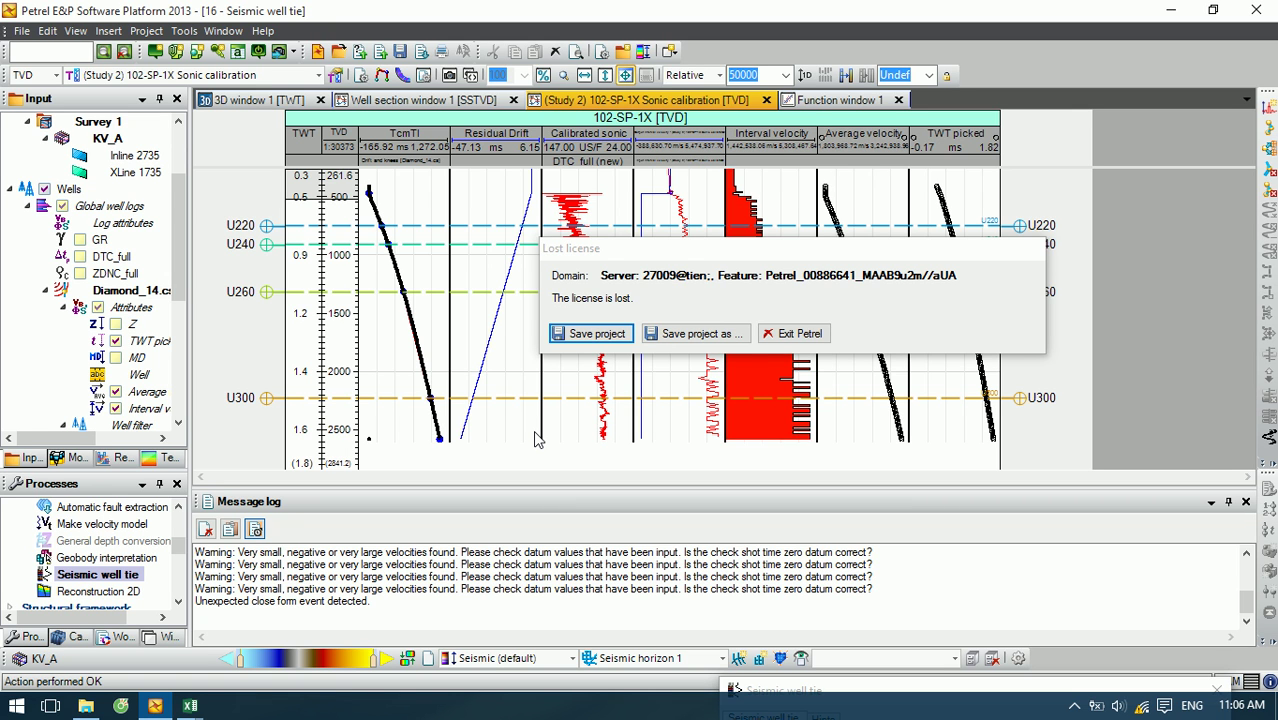
{"action": "left_click", "coordinate": [786, 336]}
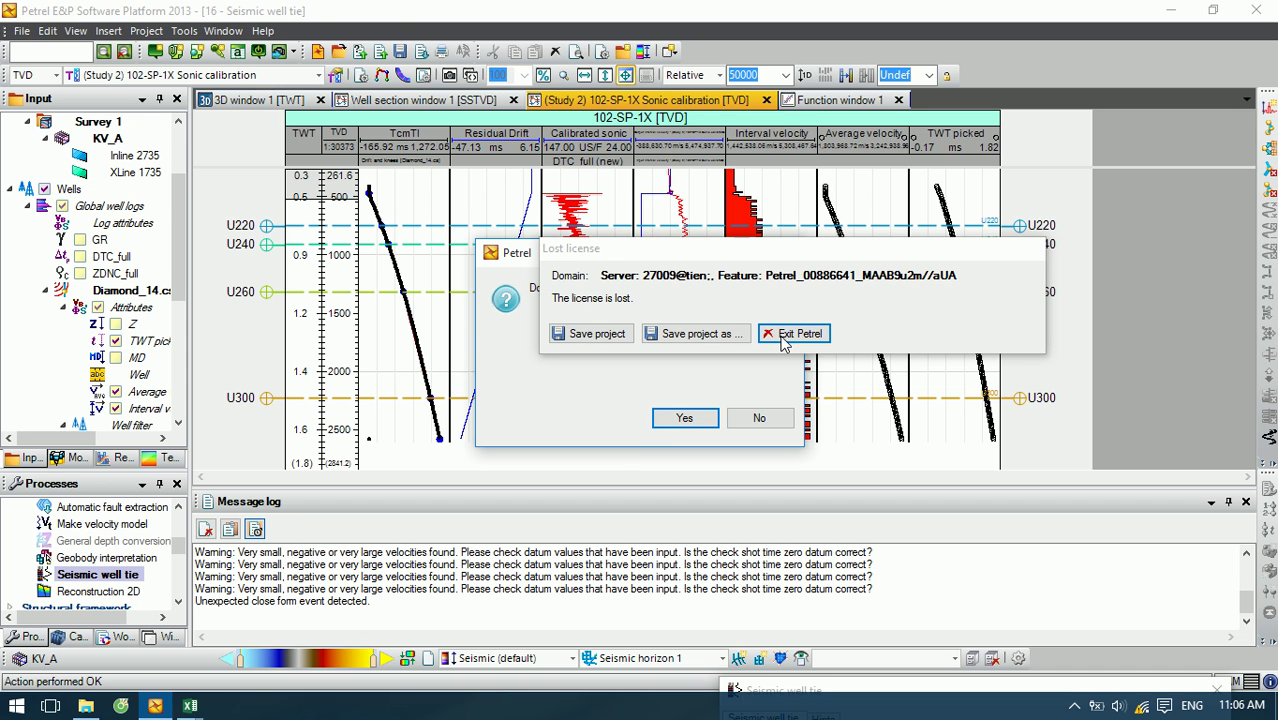
{"action": "left_click", "coordinate": [675, 420]}
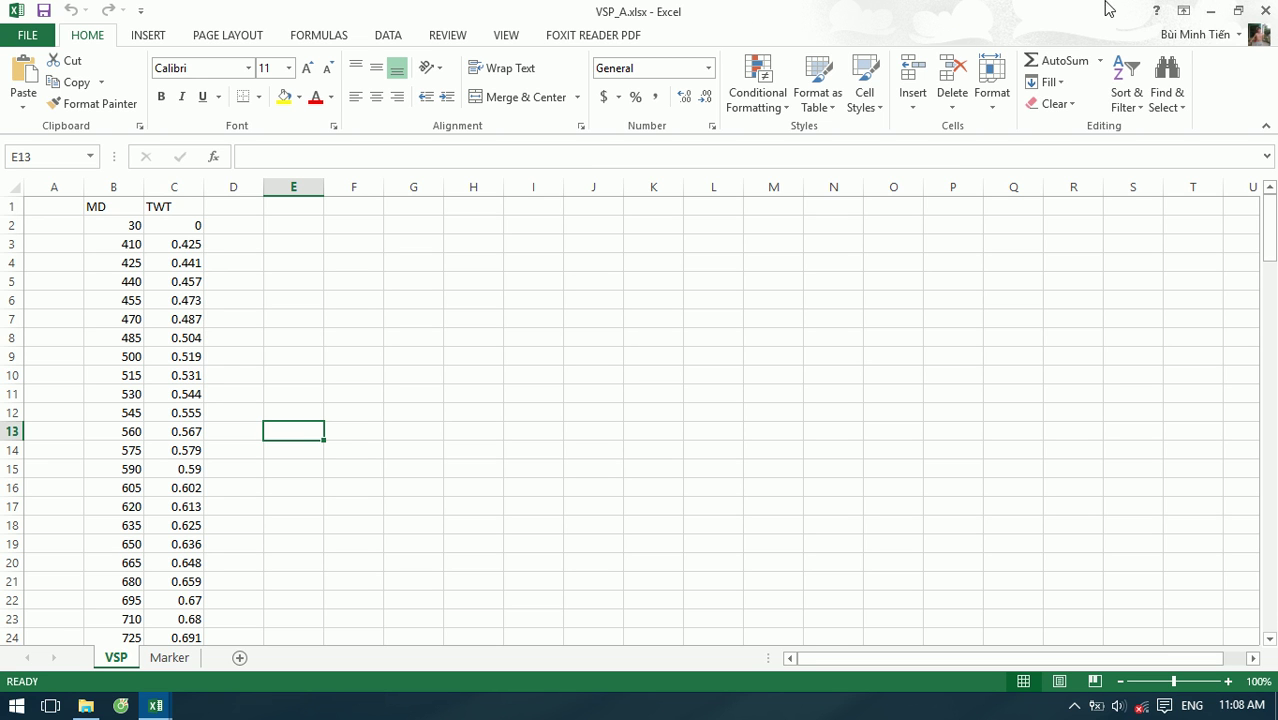
Step: Minimize the VSP_A.xlsx and Book1.xlsx workbooks and the folder window to reach the desktop
{"action": "left_click", "coordinate": [1212, 10]}
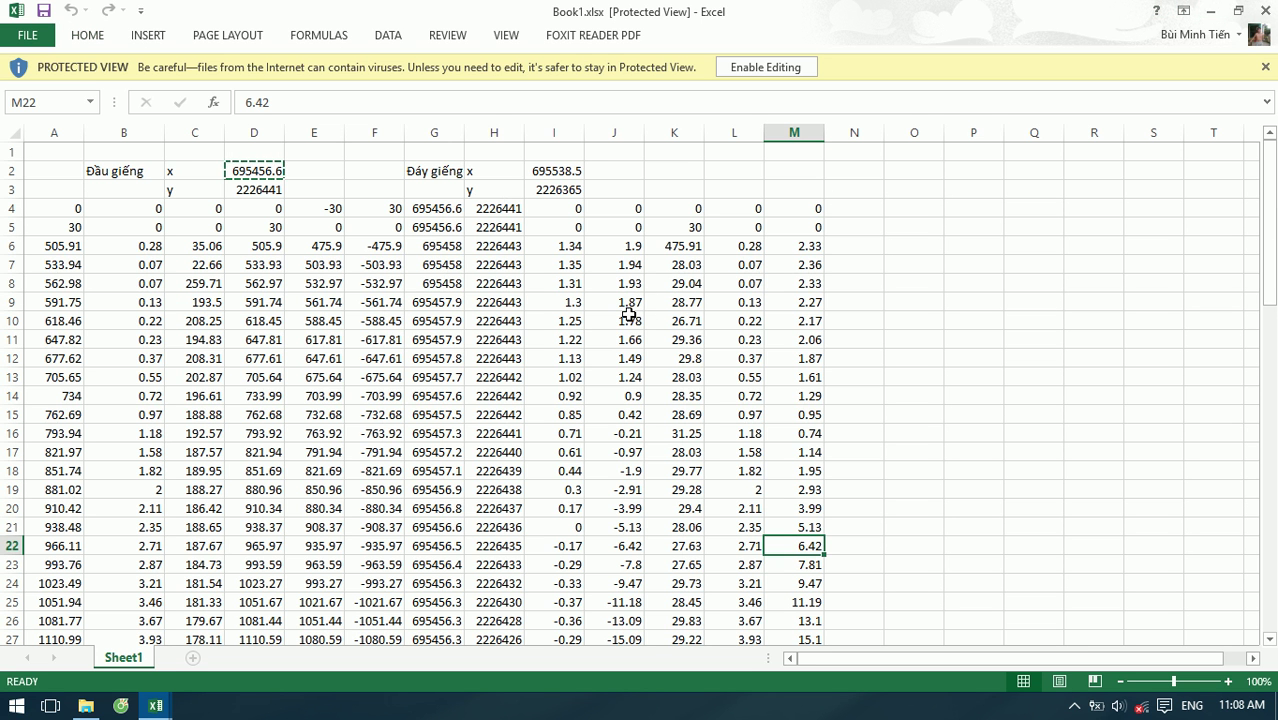
{"action": "left_click", "coordinate": [1211, 10]}
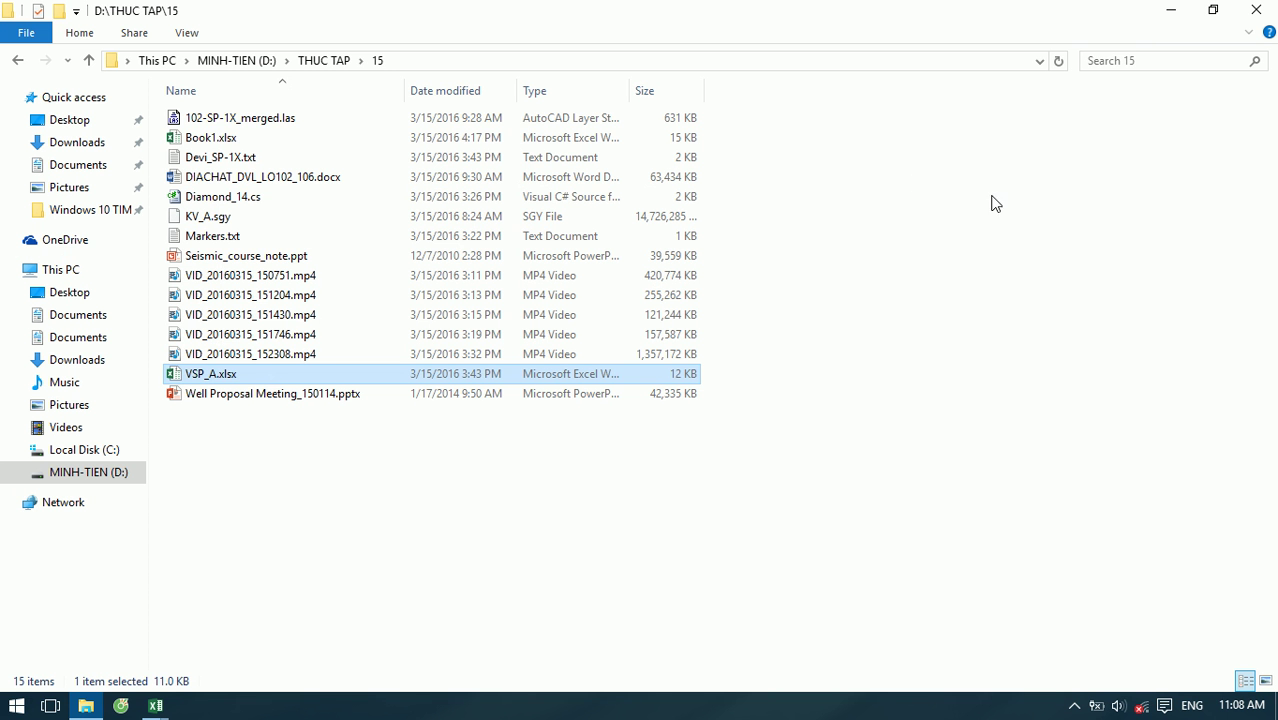
{"action": "left_click", "coordinate": [1170, 10]}
Step: Refresh the desktop and launch Petrel 2013 again
{"action": "right_click", "coordinate": [924, 58]}
{"action": "left_click", "coordinate": [950, 108]}
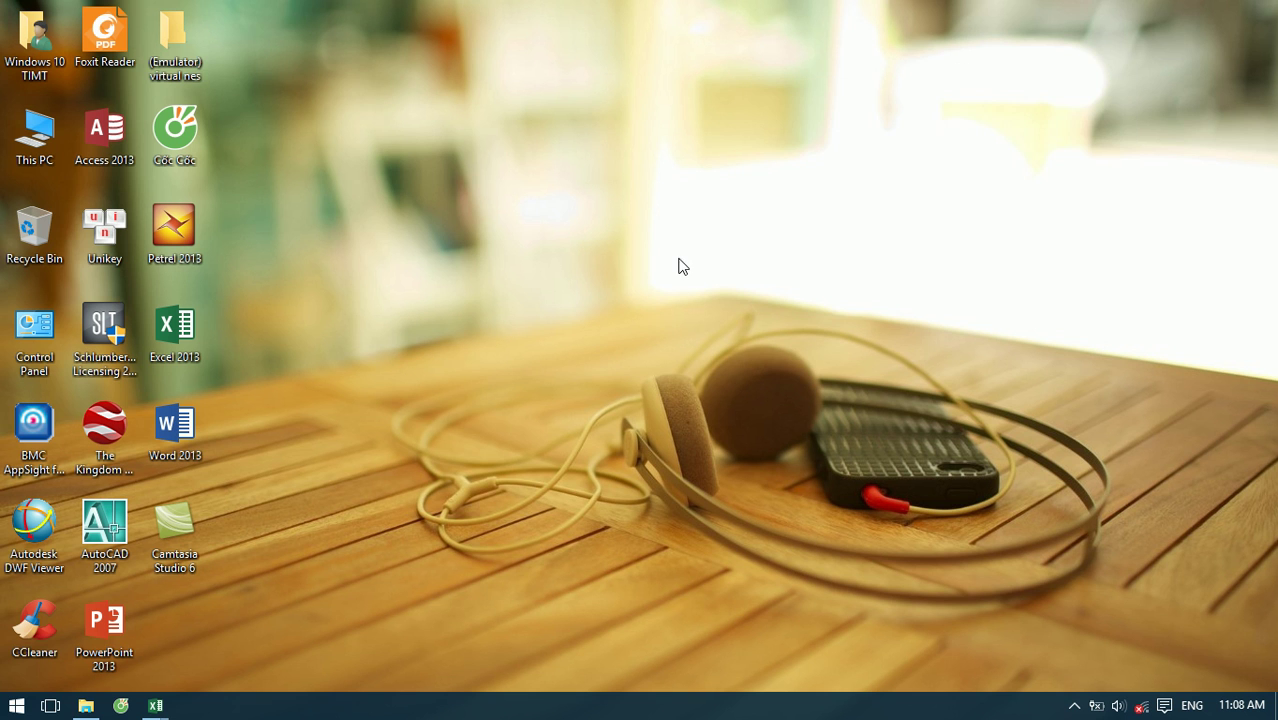
{"action": "right_click", "coordinate": [692, 4]}
{"action": "left_click", "coordinate": [740, 57]}
{"action": "right_click", "coordinate": [436, 172]}
{"action": "left_click", "coordinate": [470, 229]}
{"action": "double_click", "coordinate": [195, 217]}
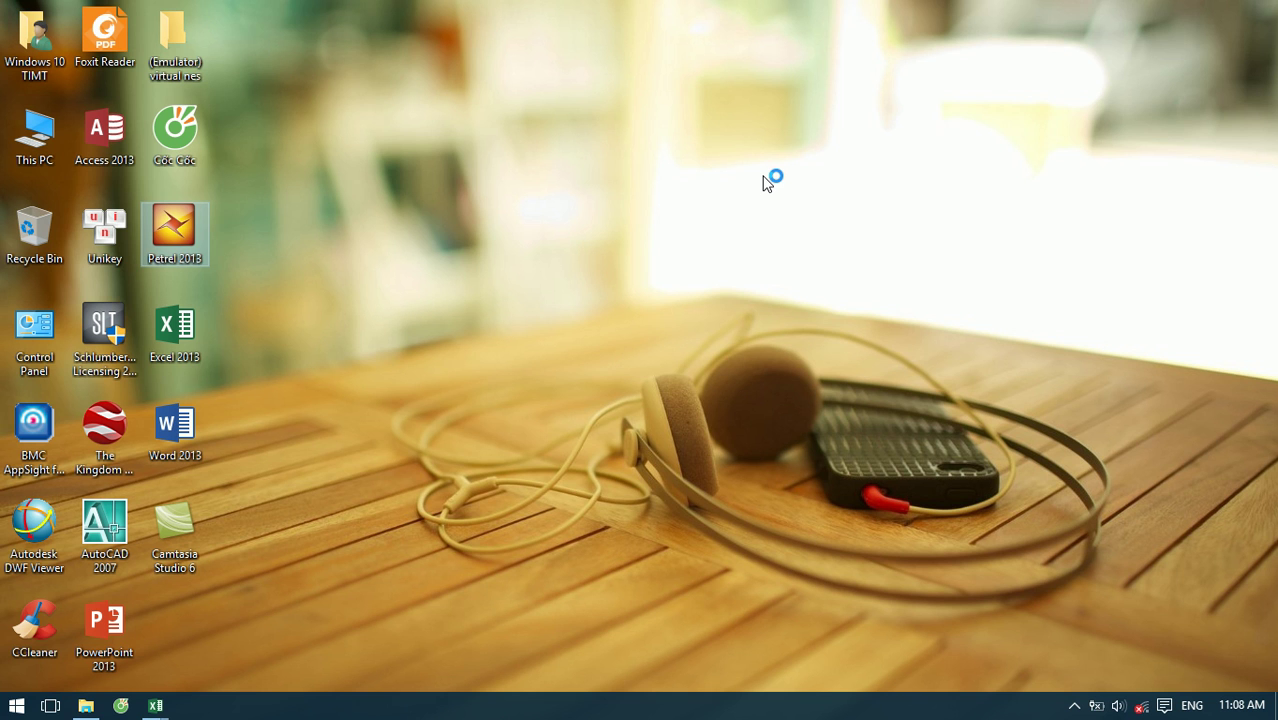